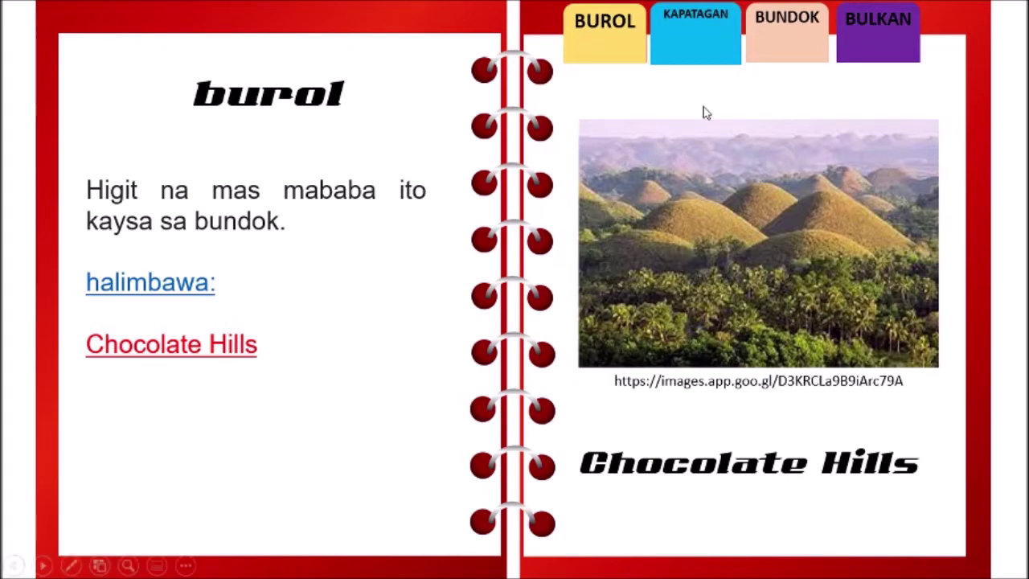
# Advance the slideshow through the kapatagan page to the school back cover, then end it.
pyautogui.click(701, 25)
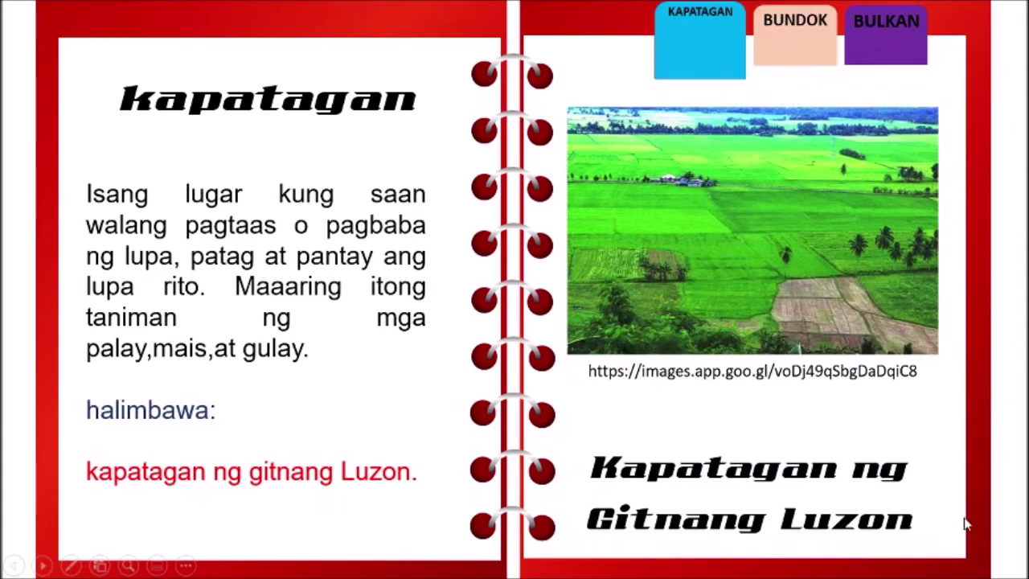
pyautogui.click(978, 553)
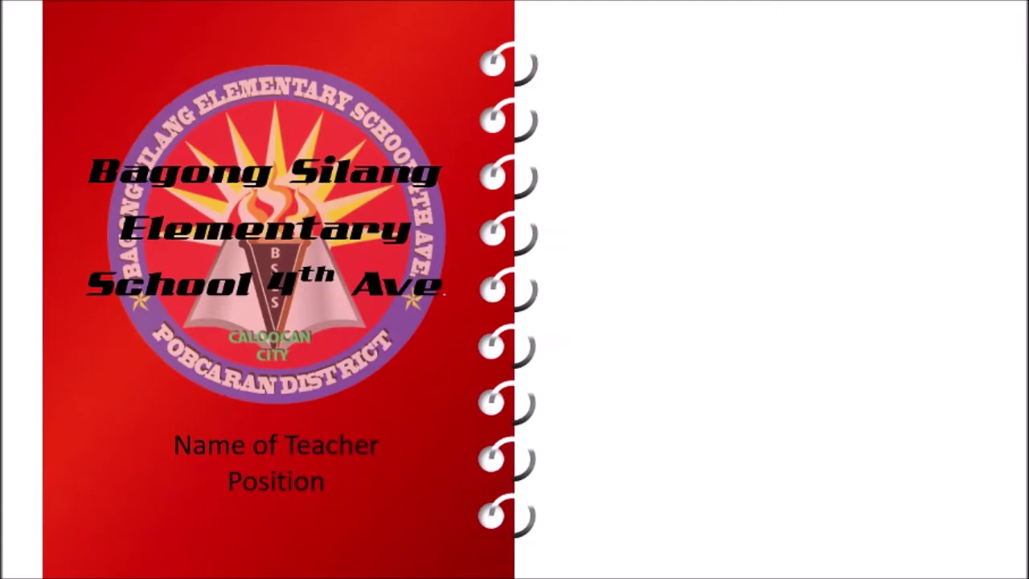
pyautogui.press('Escape')
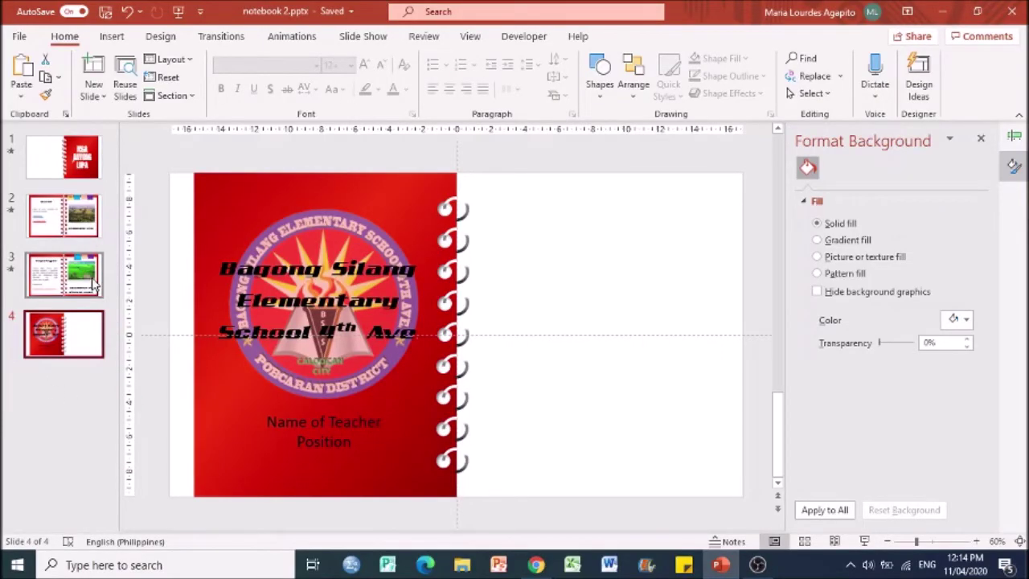
# Return to editing slide 4, then open and dismiss the empty slide-list context menu.
pyautogui.click(87, 393)
pyautogui.rightClick(87, 394)
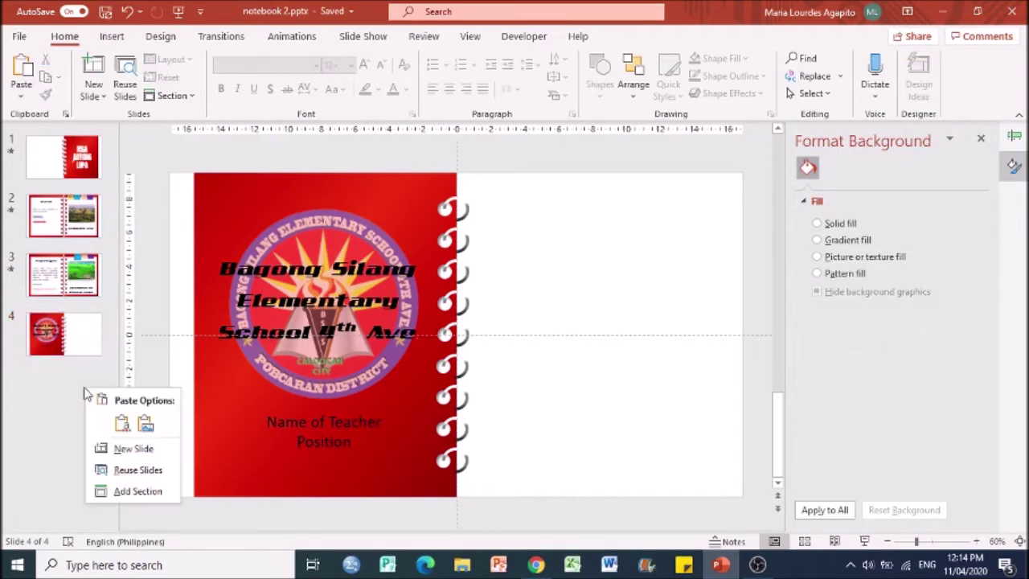
pyautogui.click(153, 351)
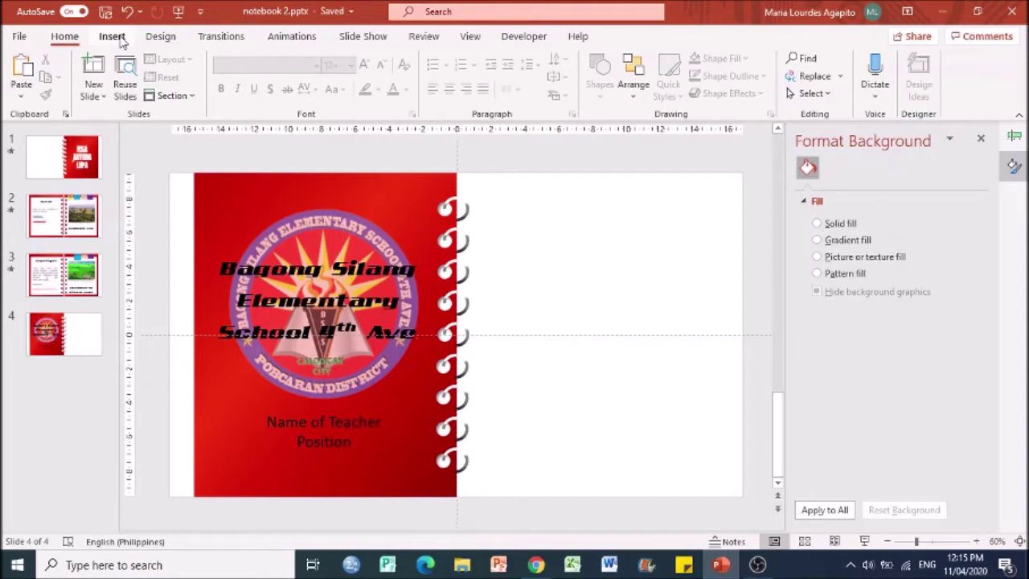
# Browse the full transitions gallery for slide 4's red background shape, leaving the transition at None.
pyautogui.click(278, 42)
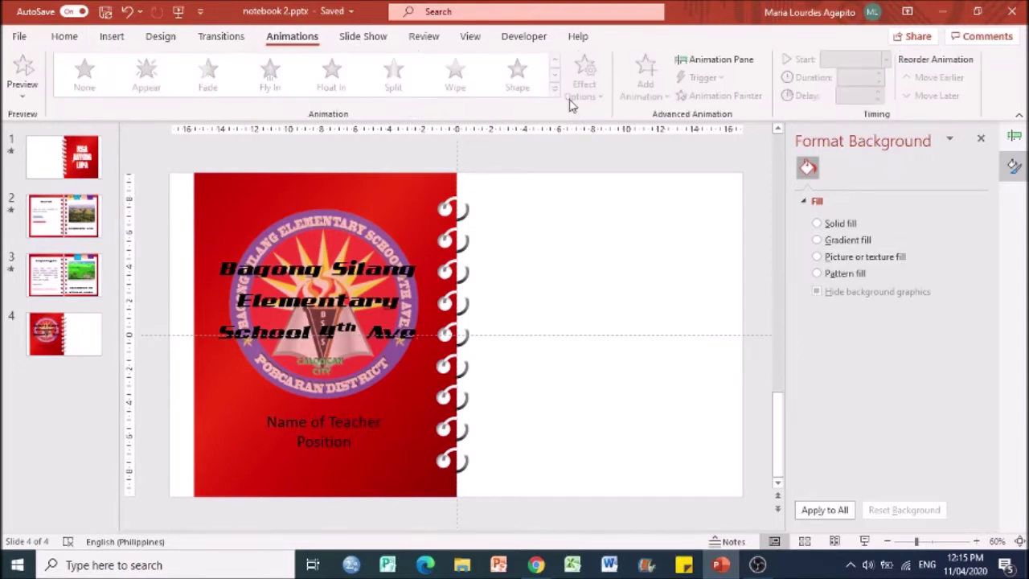
pyautogui.click(222, 37)
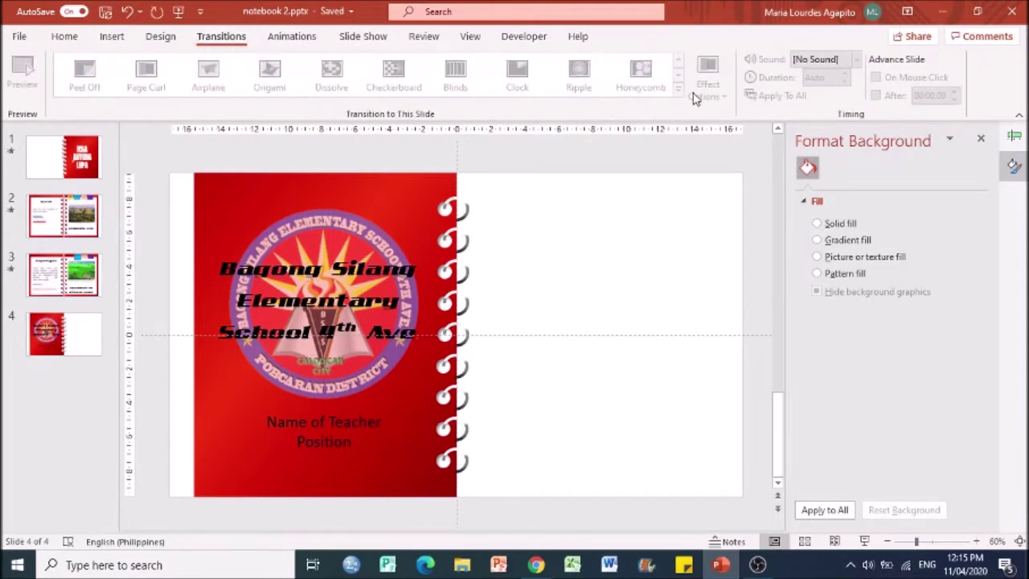
pyautogui.click(249, 188)
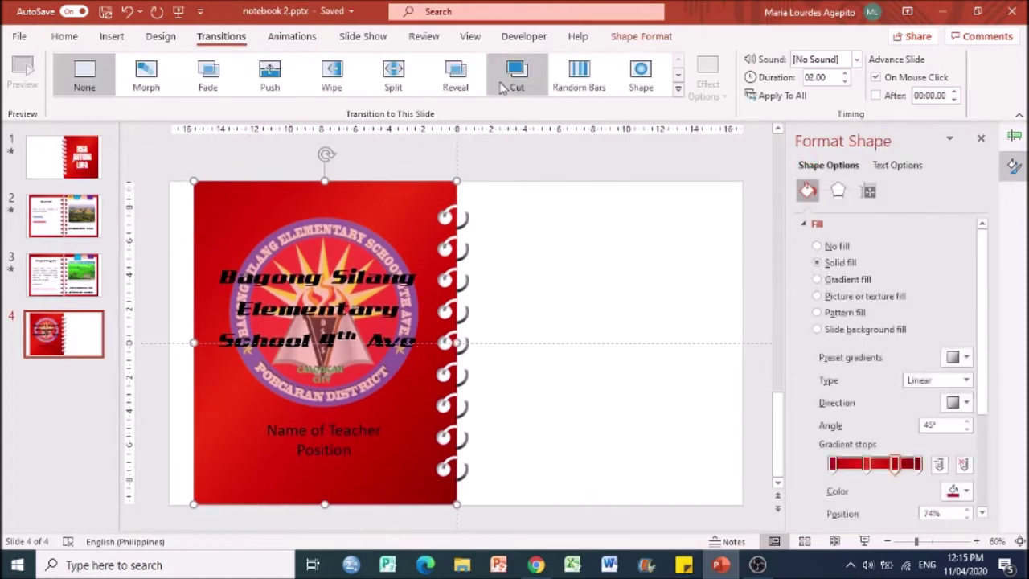
pyautogui.click(677, 89)
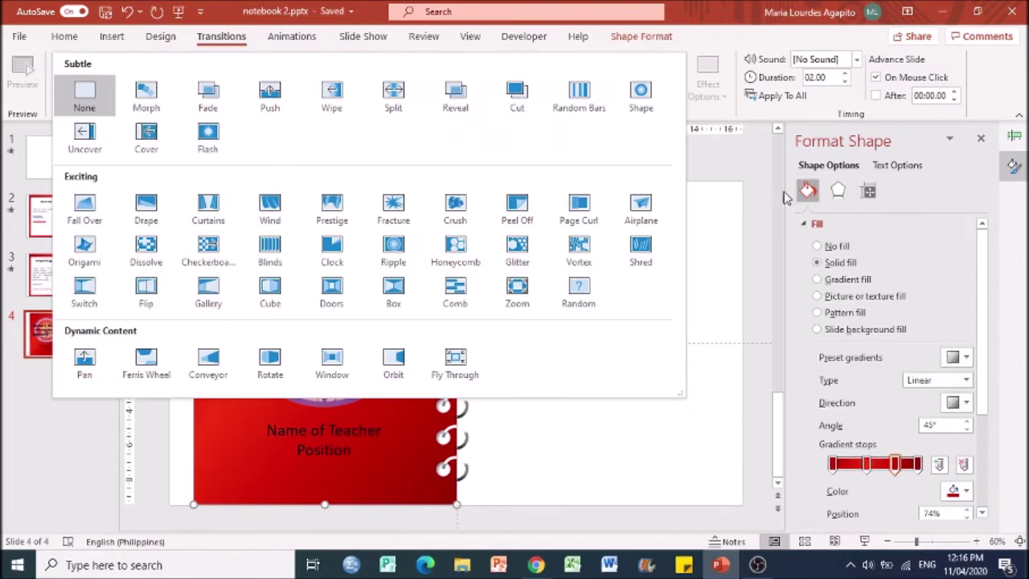
pyautogui.click(721, 175)
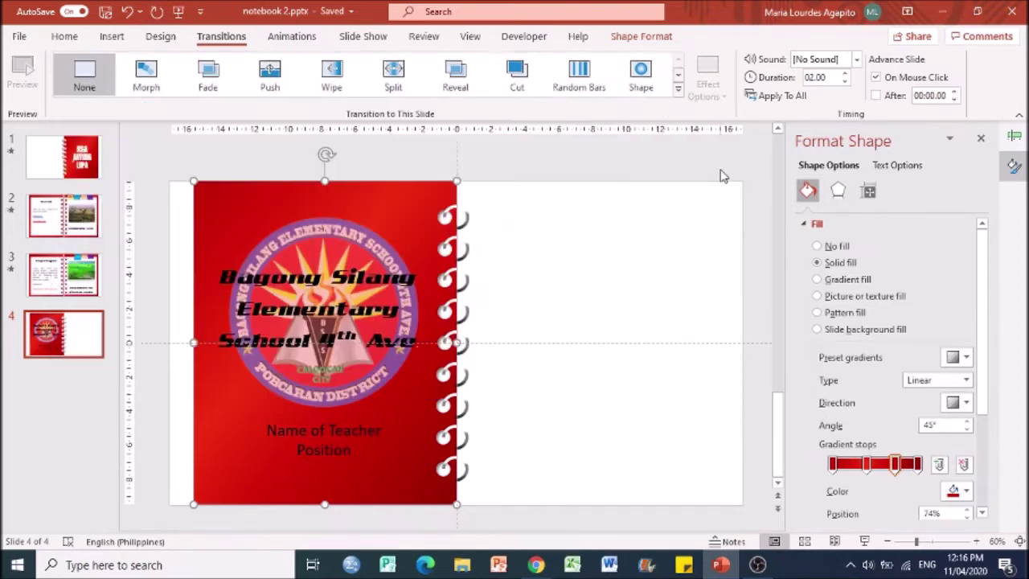
pyautogui.click(640, 36)
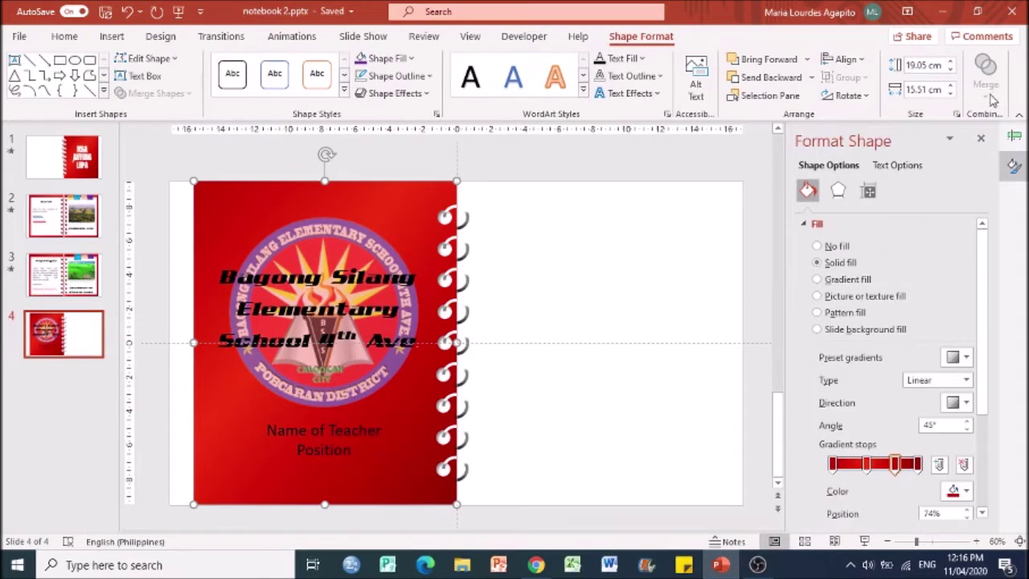
pyautogui.click(372, 261)
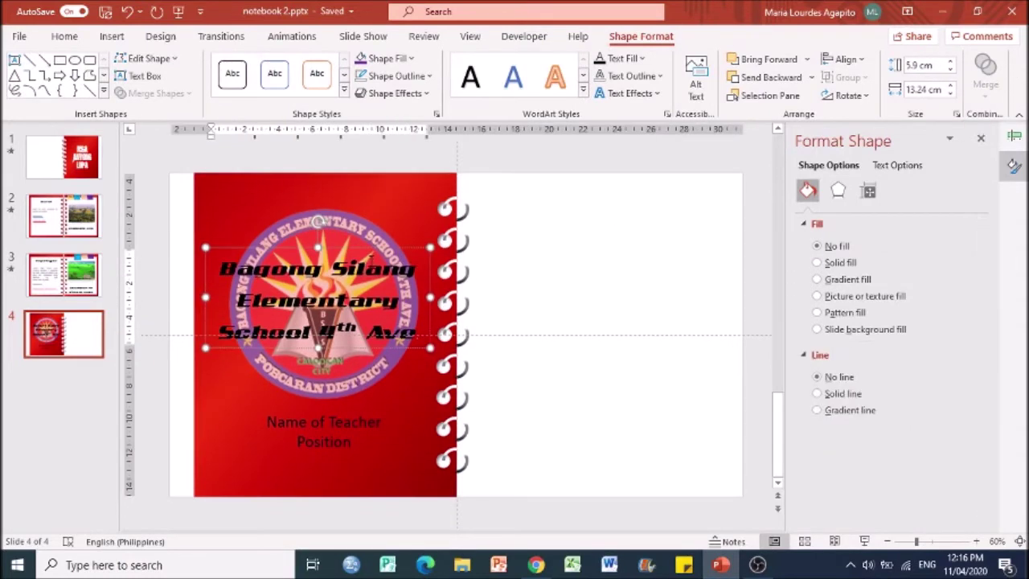
pyautogui.click(336, 427)
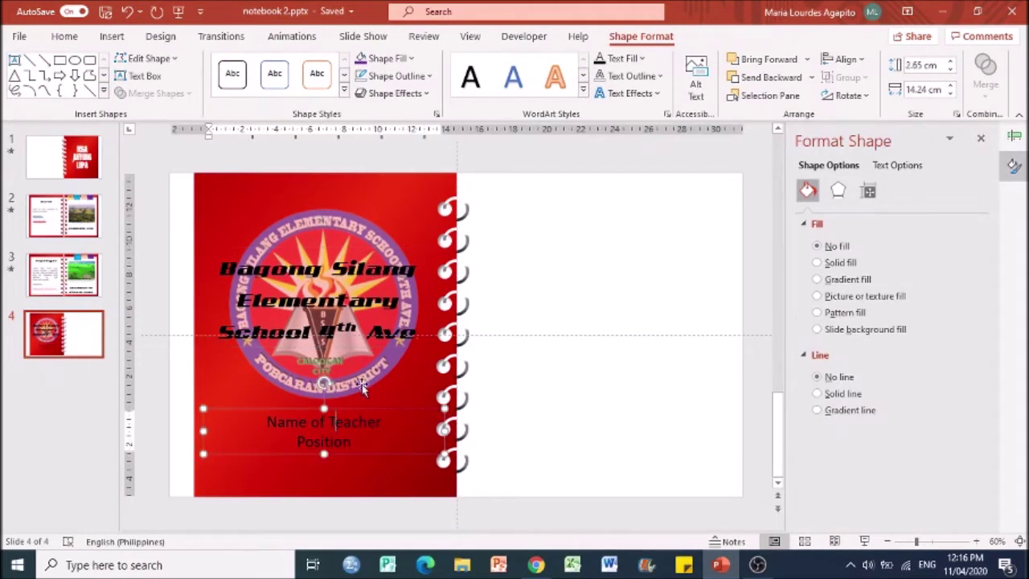
pyautogui.press('Escape')
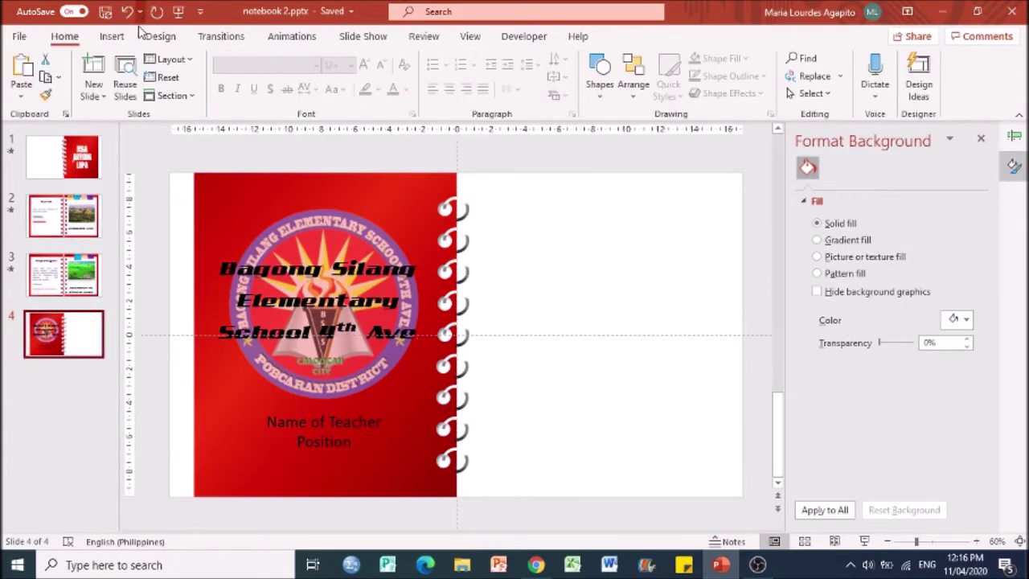
pyautogui.click(112, 37)
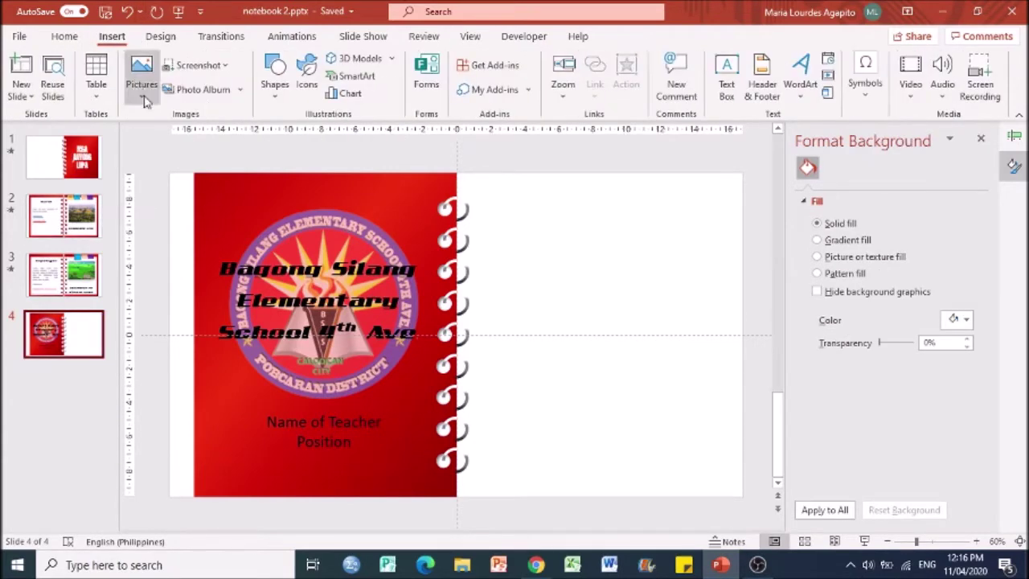
pyautogui.click(274, 80)
pyautogui.click(344, 138)
pyautogui.moveTo(560, 214)
pyautogui.mouseDown()
pyautogui.moveTo(645, 291)
pyautogui.moveTo(645, 283)
pyautogui.mouseUp()
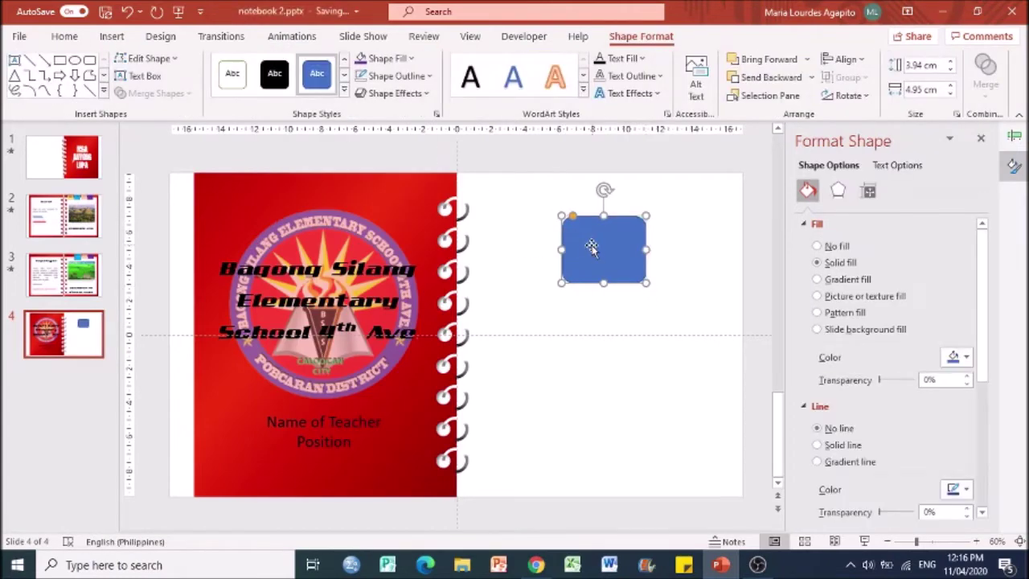
pyautogui.hotkey('ctrl', 'd')
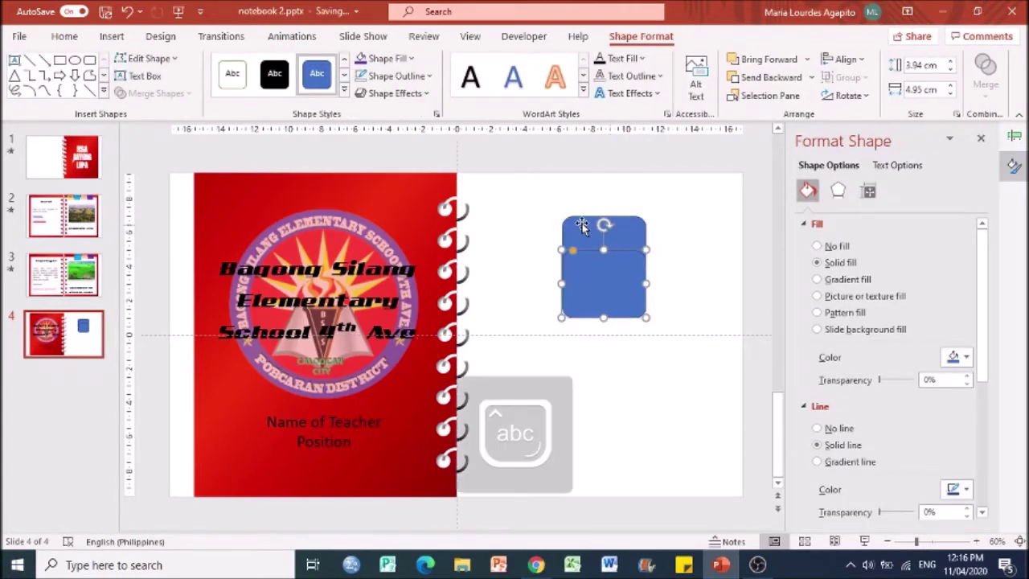
pyautogui.click(574, 223)
pyautogui.keyDown('shift'); pyautogui.click(605, 304); pyautogui.keyUp('shift')
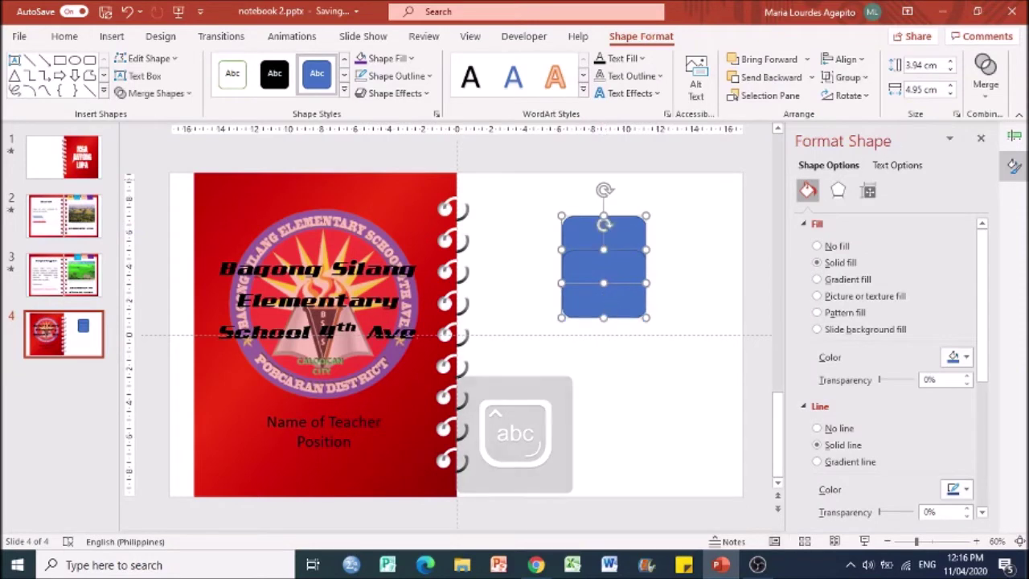
pyautogui.click(986, 89)
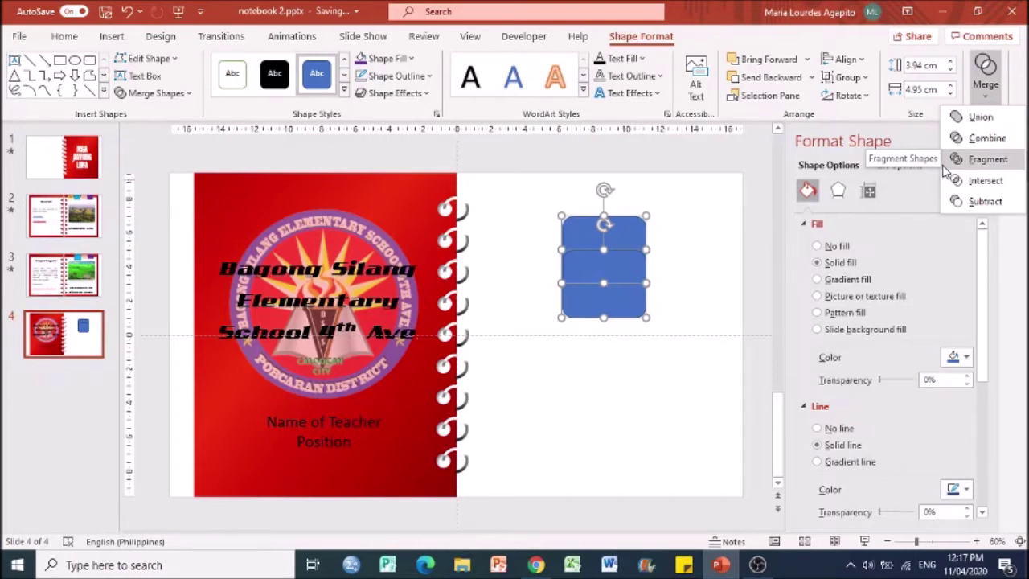
pyautogui.click(734, 278)
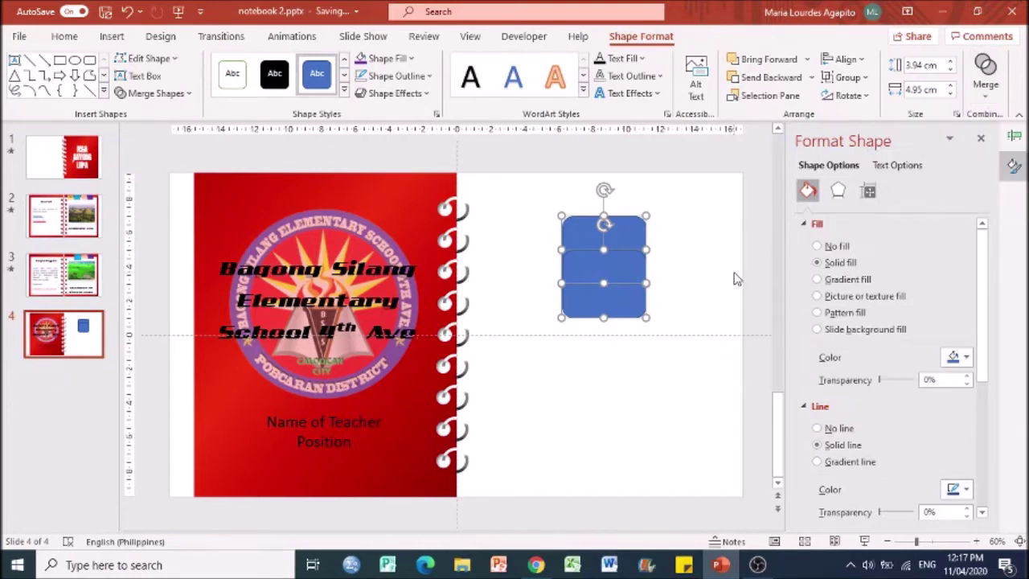
pyautogui.click(567, 215)
pyautogui.click(587, 245)
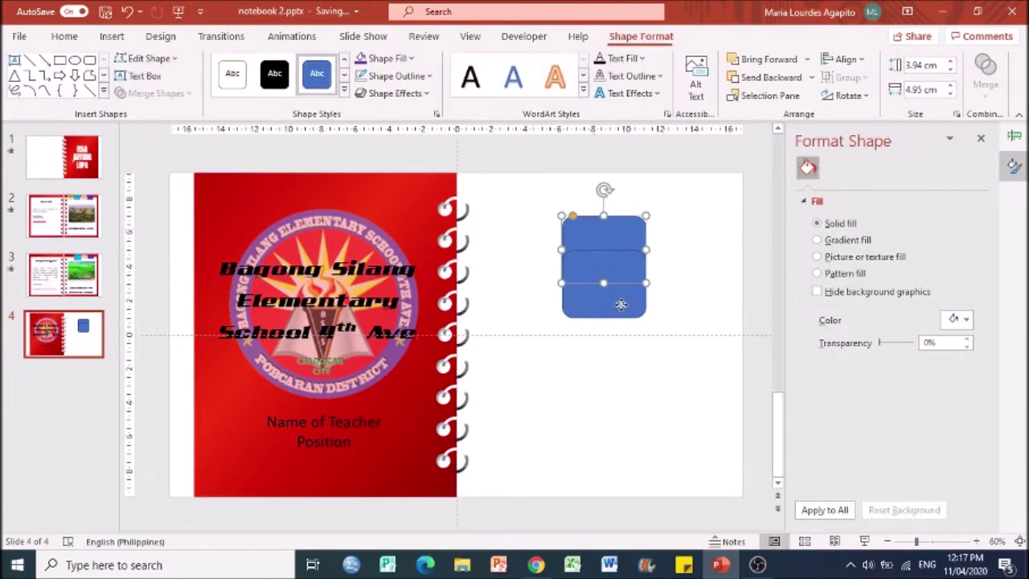
pyautogui.click(620, 304)
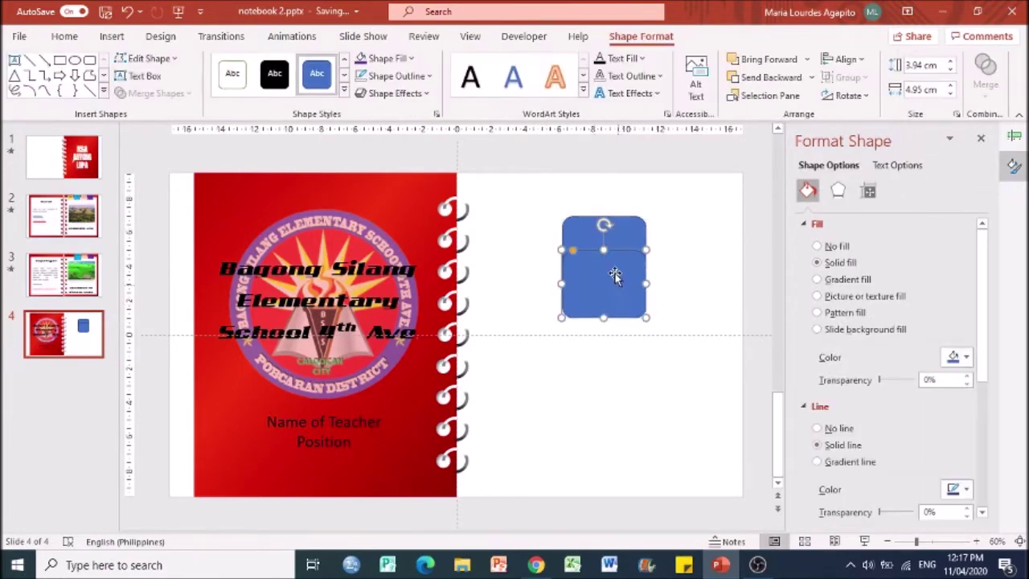
pyautogui.press('Delete')
pyautogui.click(631, 236)
pyautogui.press('Delete')
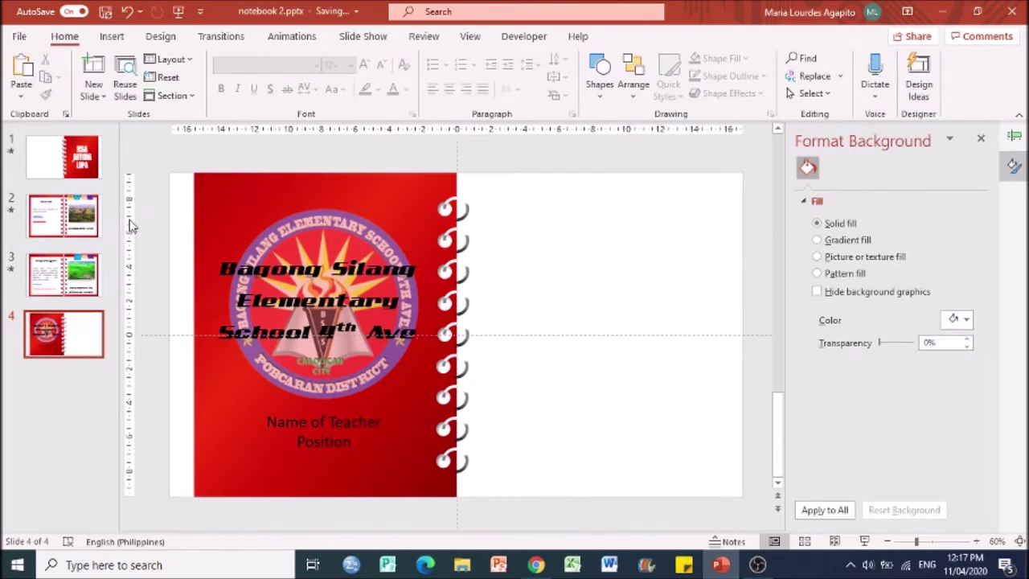
# Review slides 1 to 4 in the thumbnail pane, ending on the back cover.
pyautogui.scroll(2, 127, 218)
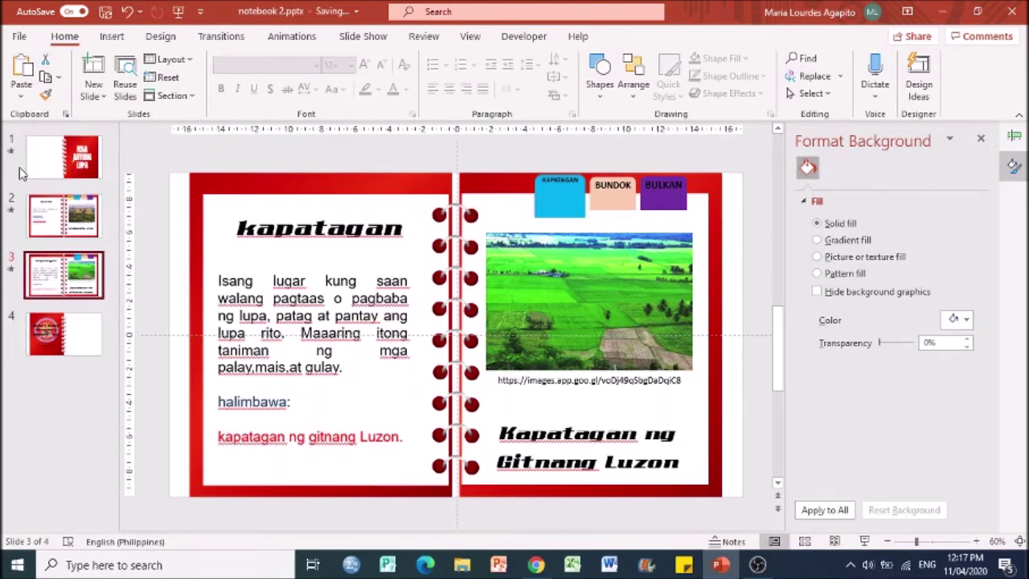
pyautogui.click(48, 161)
pyautogui.click(74, 221)
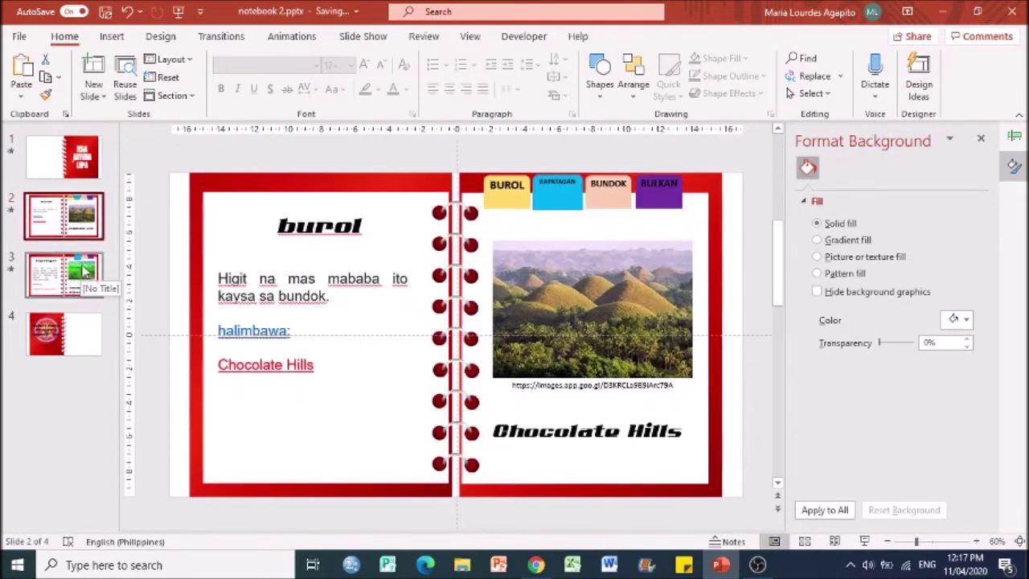
pyautogui.click(80, 273)
pyautogui.click(84, 229)
pyautogui.click(77, 342)
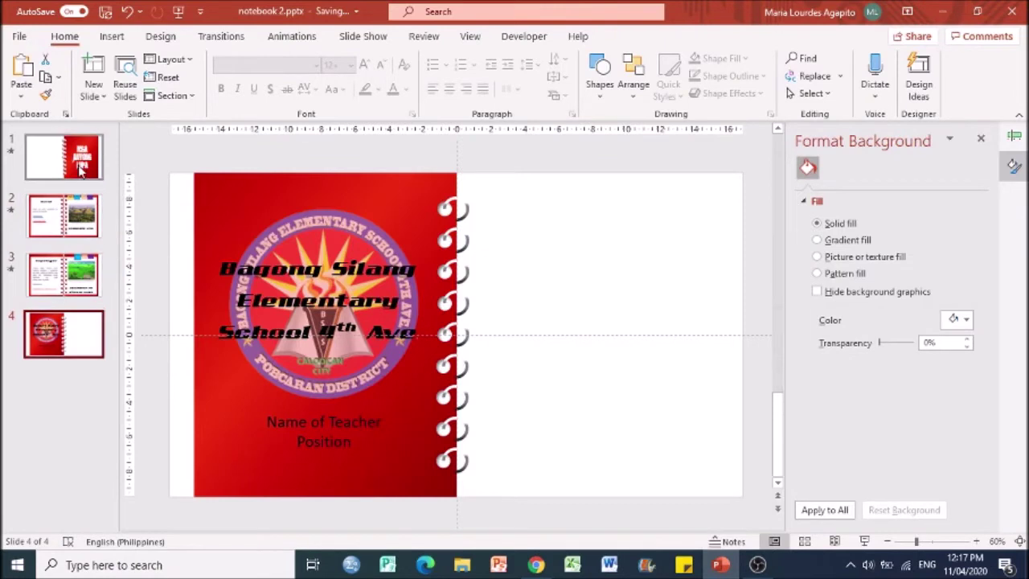
# Insert a new blank slide 5 after slide 4 and open it for editing.
pyautogui.rightClick(74, 353)
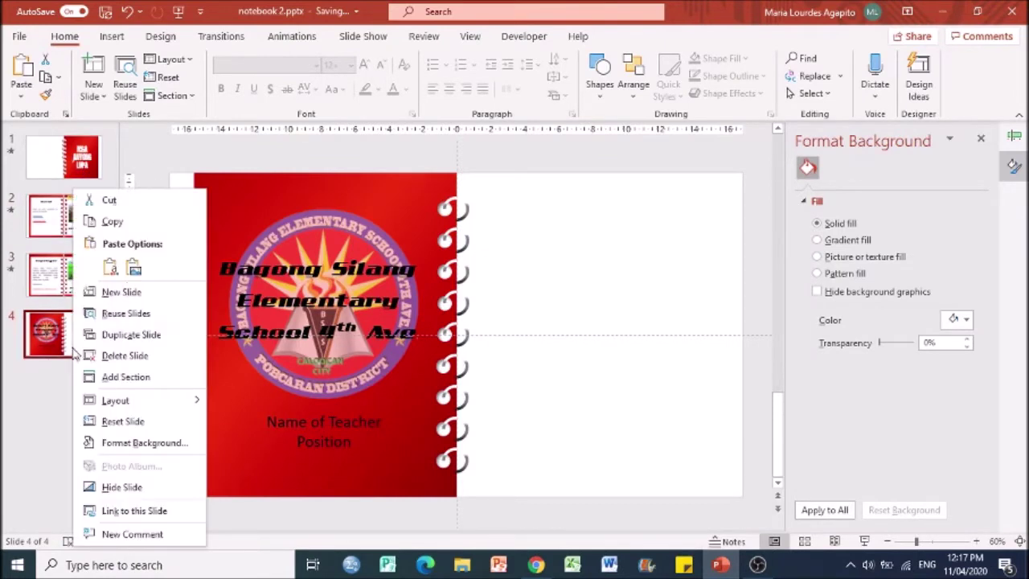
pyautogui.click(145, 298)
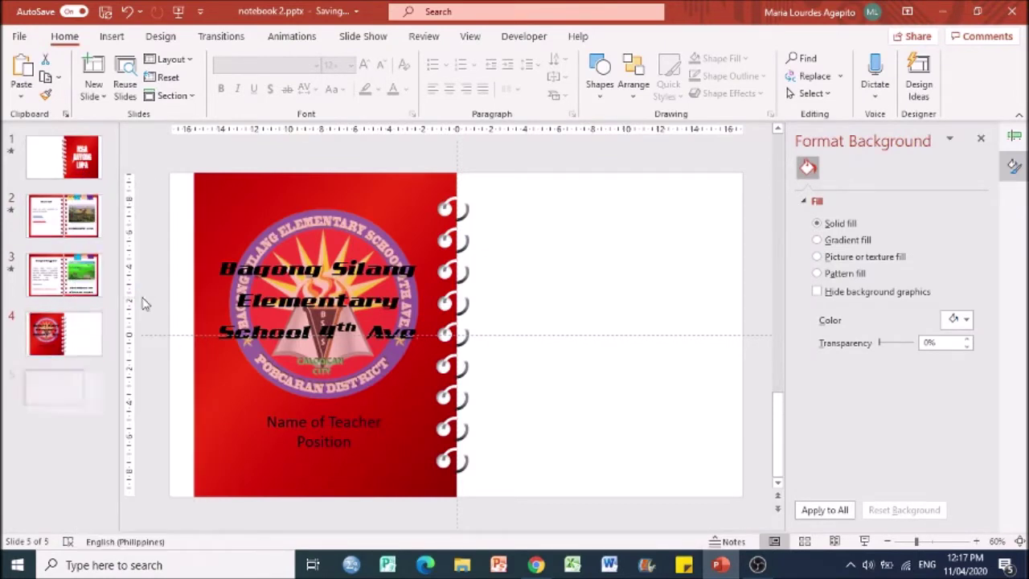
pyautogui.click(81, 163)
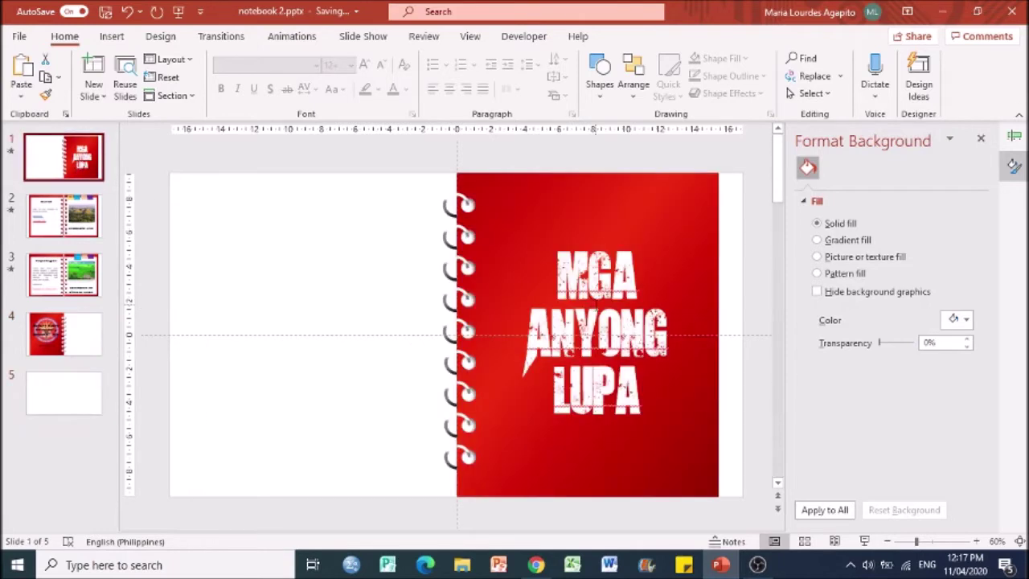
pyautogui.click(86, 386)
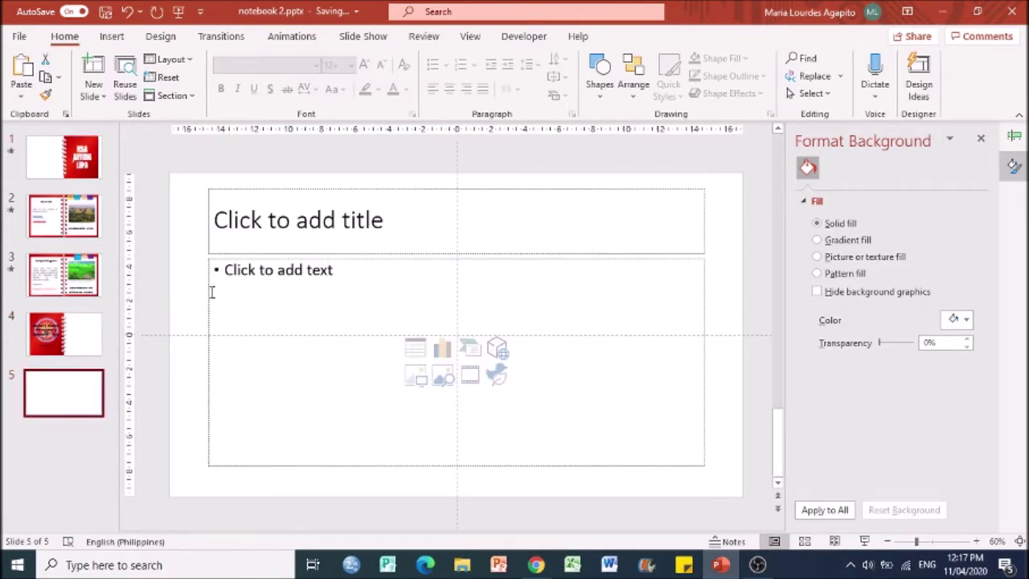
# Delete slide 5's placeholders and draw a rectangle over the slide's right half.
pyautogui.moveTo(185, 175); pyautogui.dragTo(753, 547)
pyautogui.press('Delete')
pyautogui.click(450, 279)
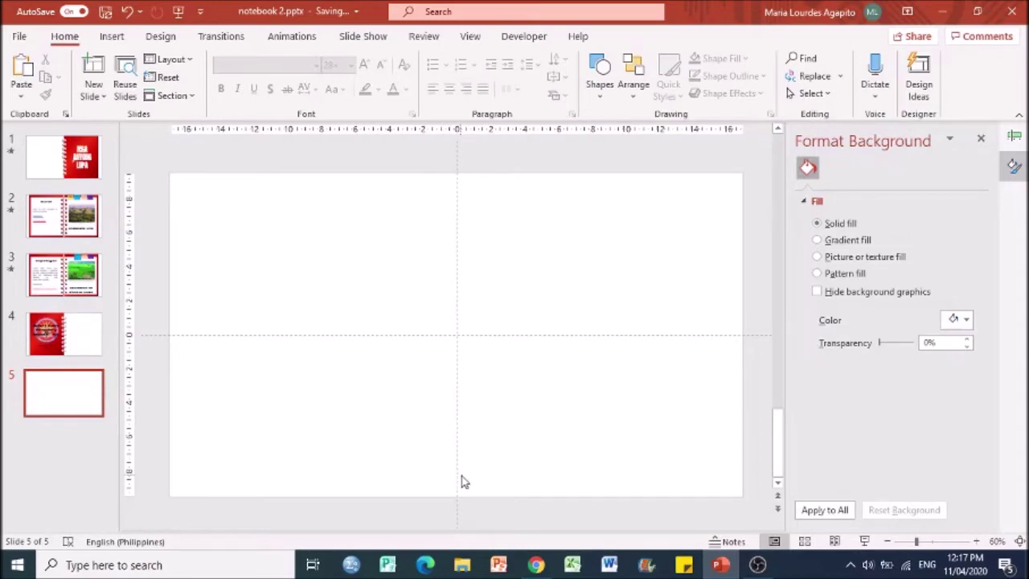
pyautogui.click(112, 37)
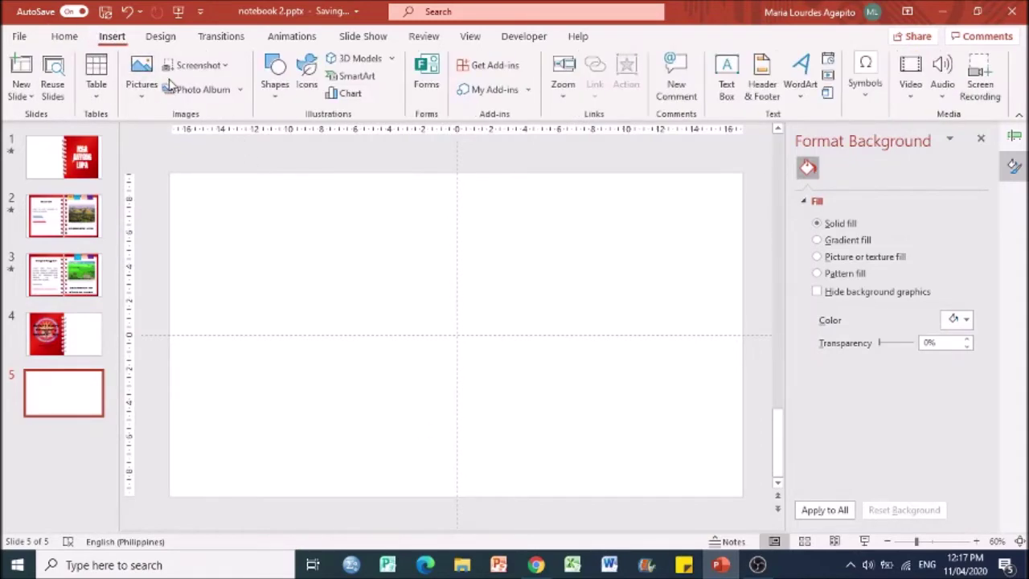
pyautogui.click(274, 80)
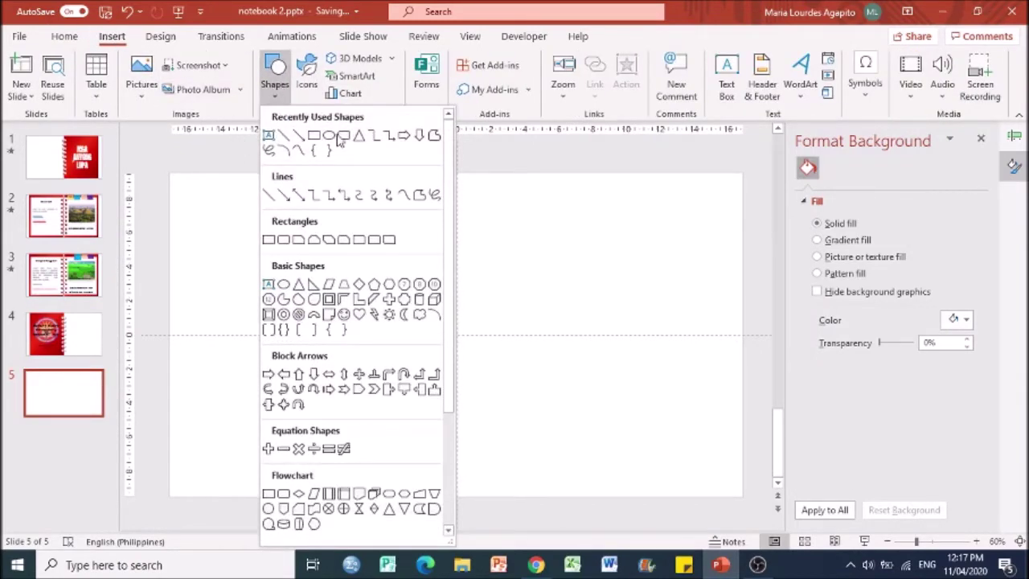
pyautogui.click(312, 136)
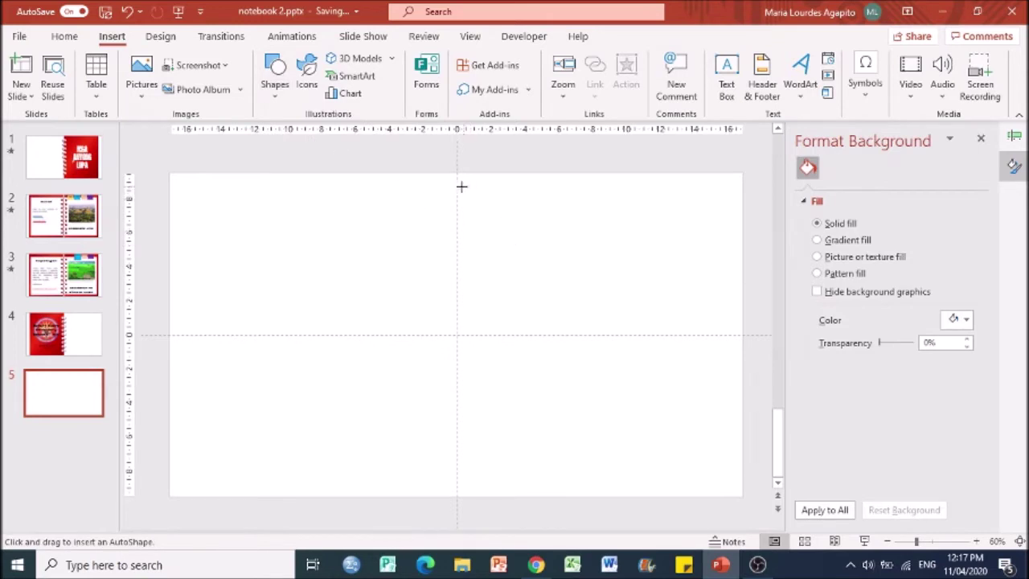
pyautogui.moveTo(457, 173); pyautogui.dragTo(719, 496)
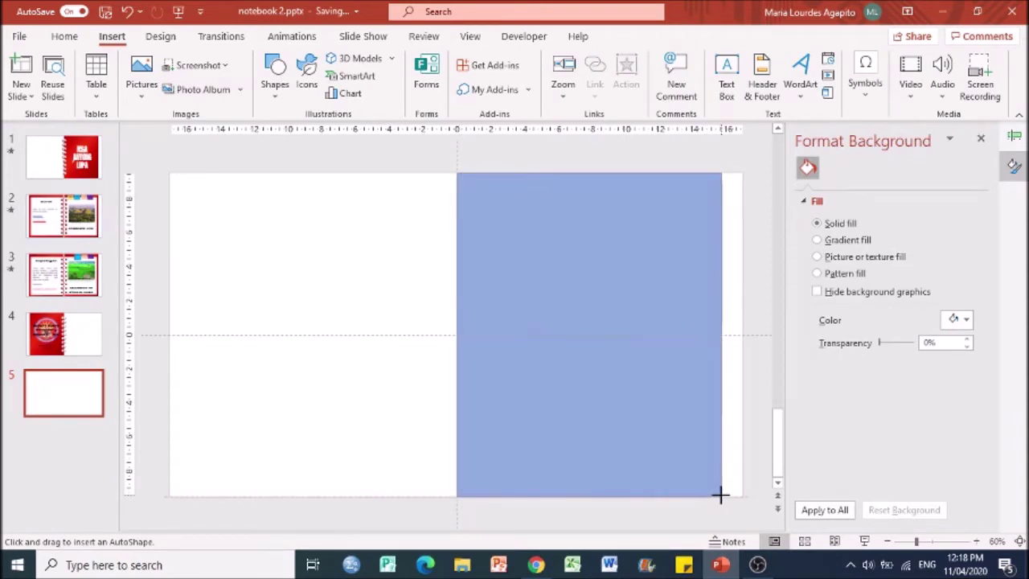
pyautogui.moveTo(719, 496); pyautogui.dragTo(721, 497)
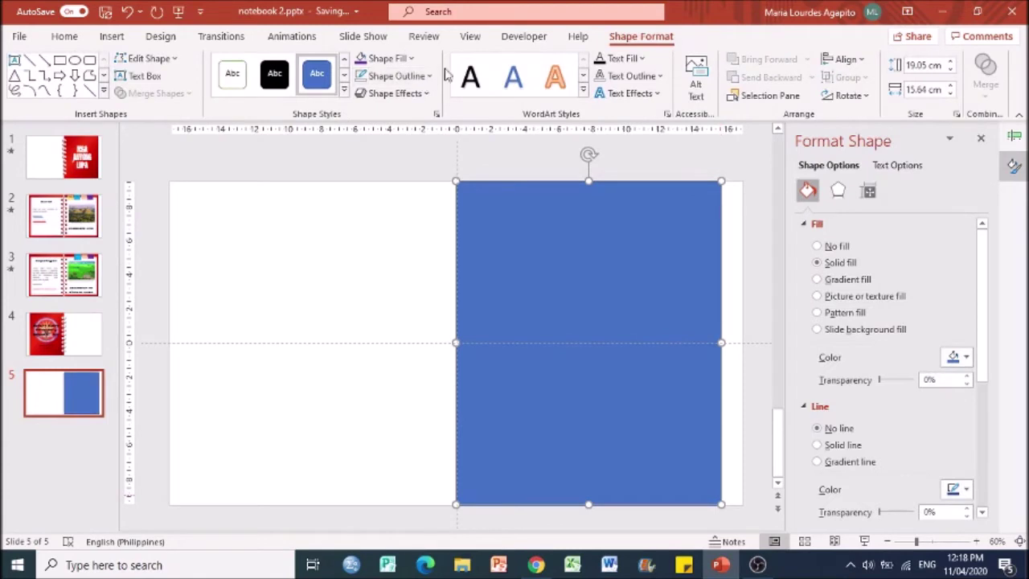
# Fill the rectangle with Dark Red and set its outline to No Outline.
pyautogui.click(409, 61)
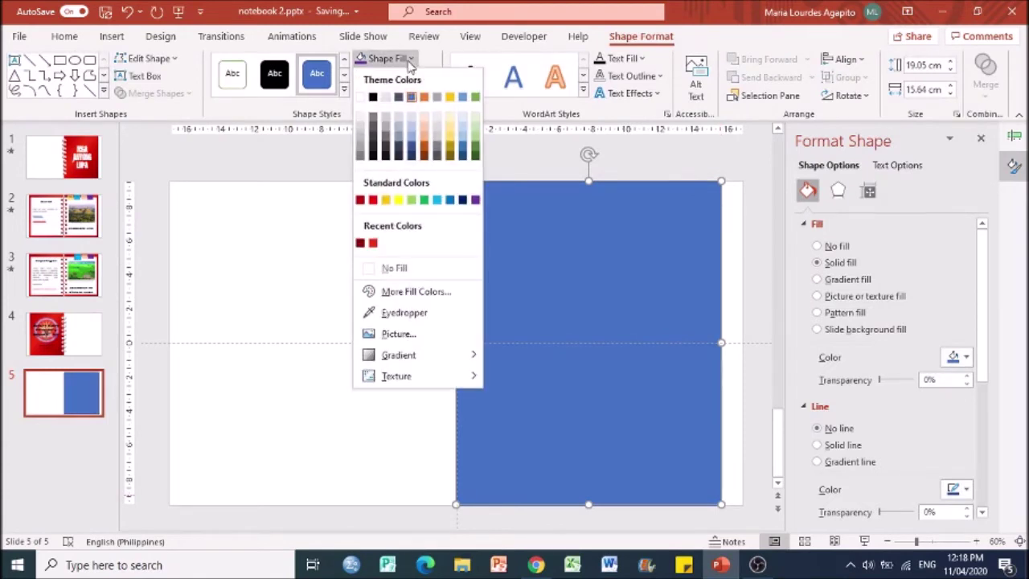
pyautogui.click(360, 200)
pyautogui.click(378, 76)
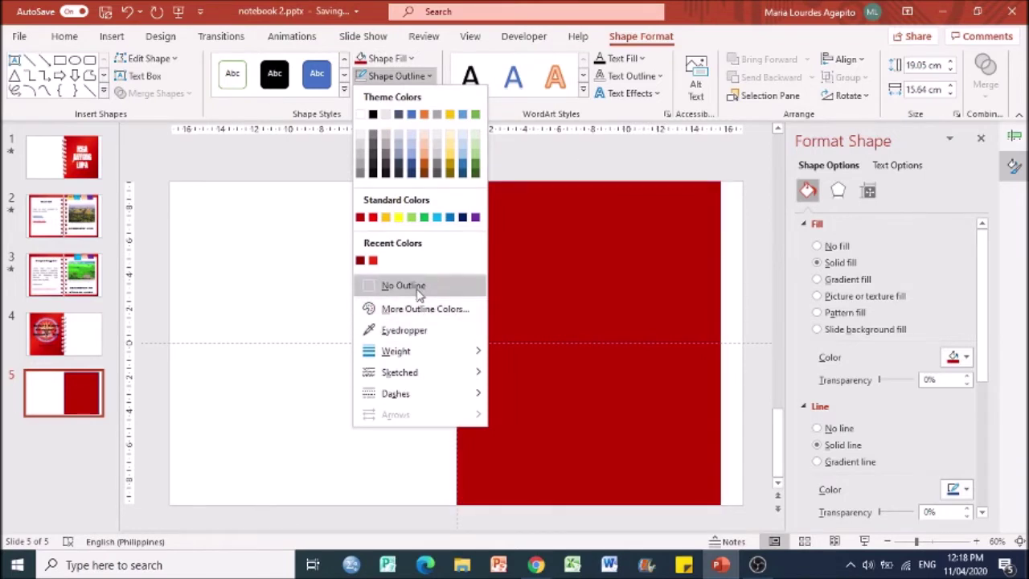
pyautogui.click(404, 286)
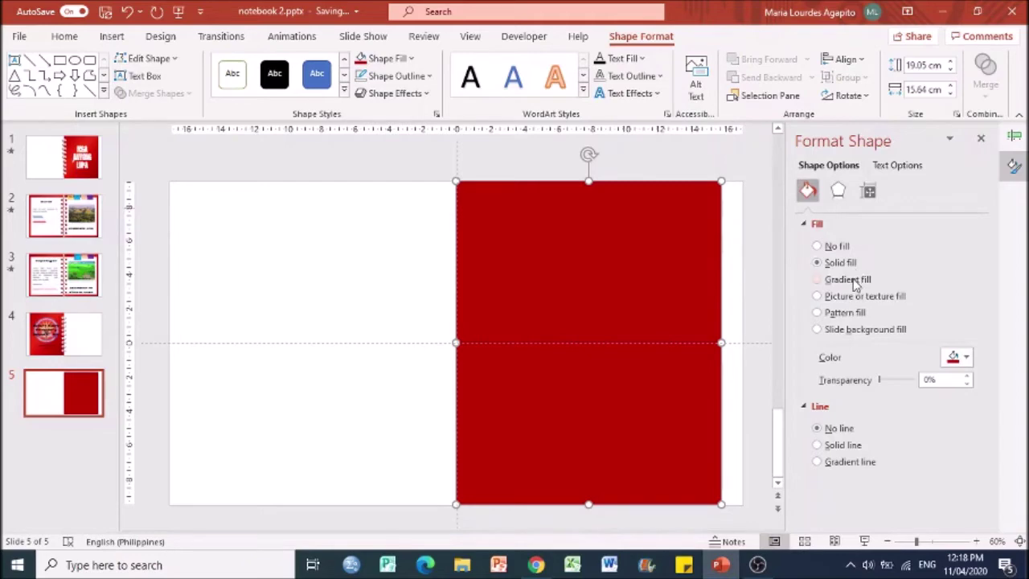
pyautogui.click(981, 139)
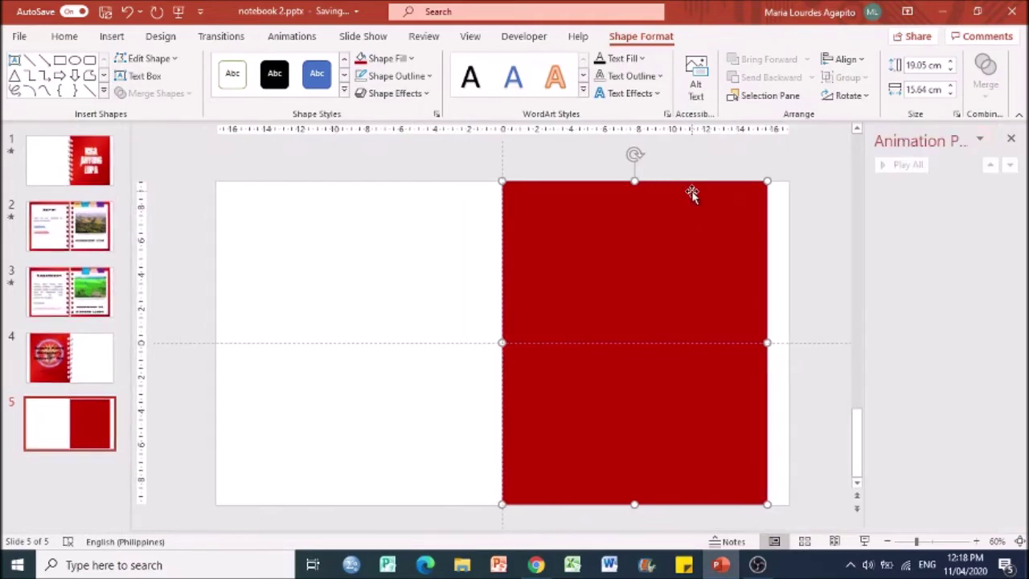
# Change the rectangle to a linear 45° red gradient fill in Format Shape.
pyautogui.click(1011, 139)
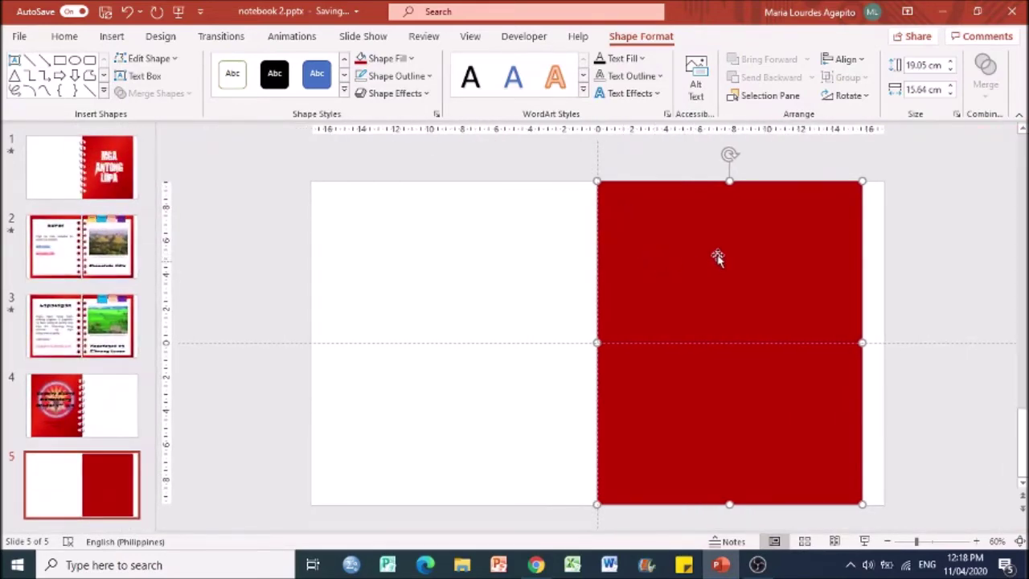
pyautogui.rightClick(721, 261)
pyautogui.click(644, 38)
pyautogui.rightClick(723, 304)
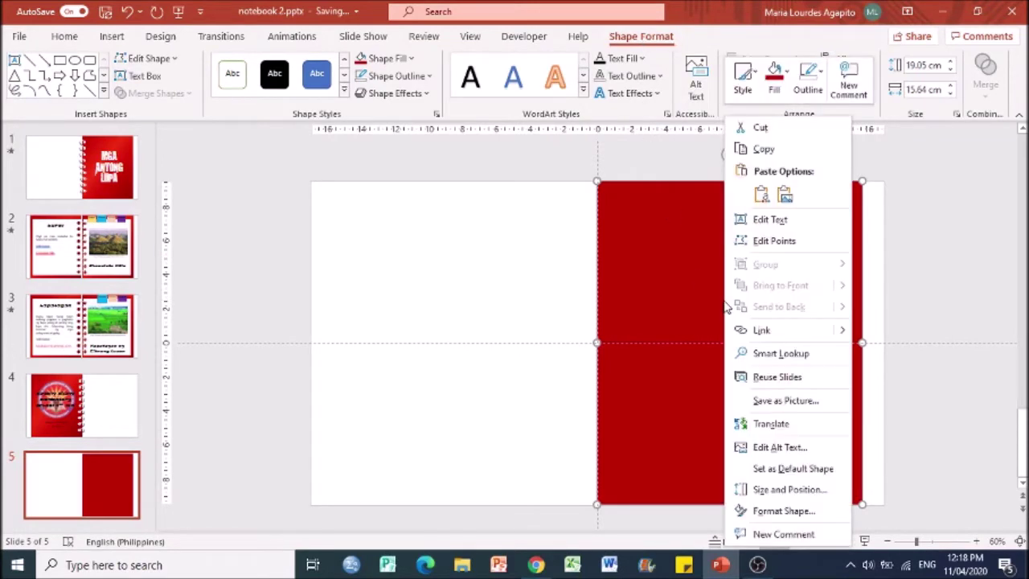
pyautogui.click(801, 514)
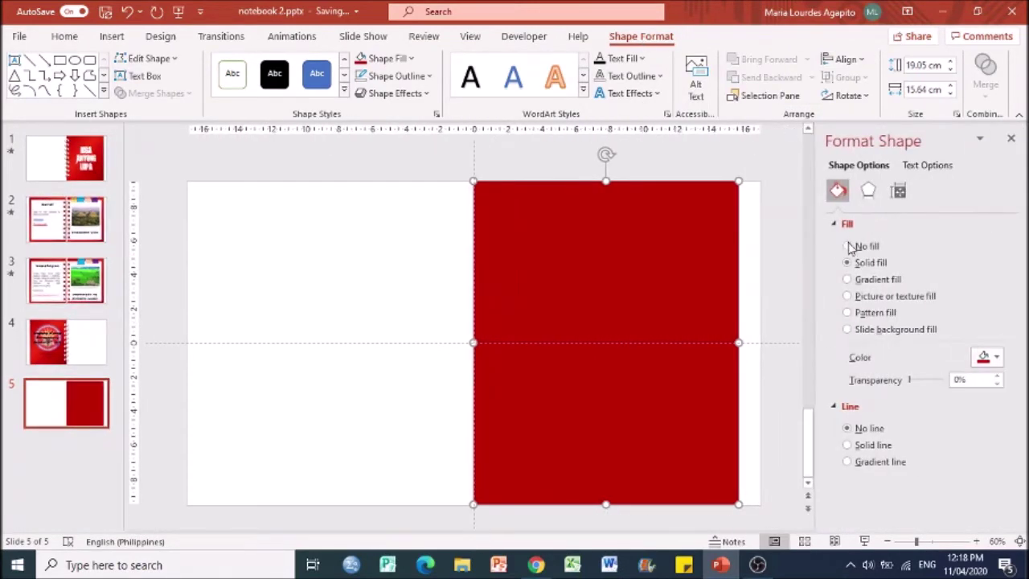
pyautogui.click(893, 283)
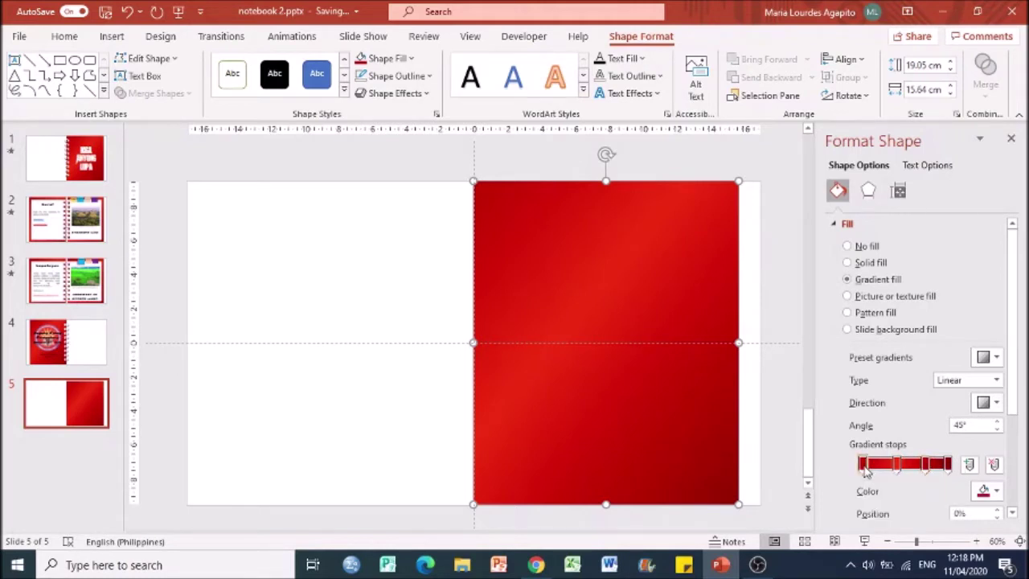
pyautogui.click(897, 464)
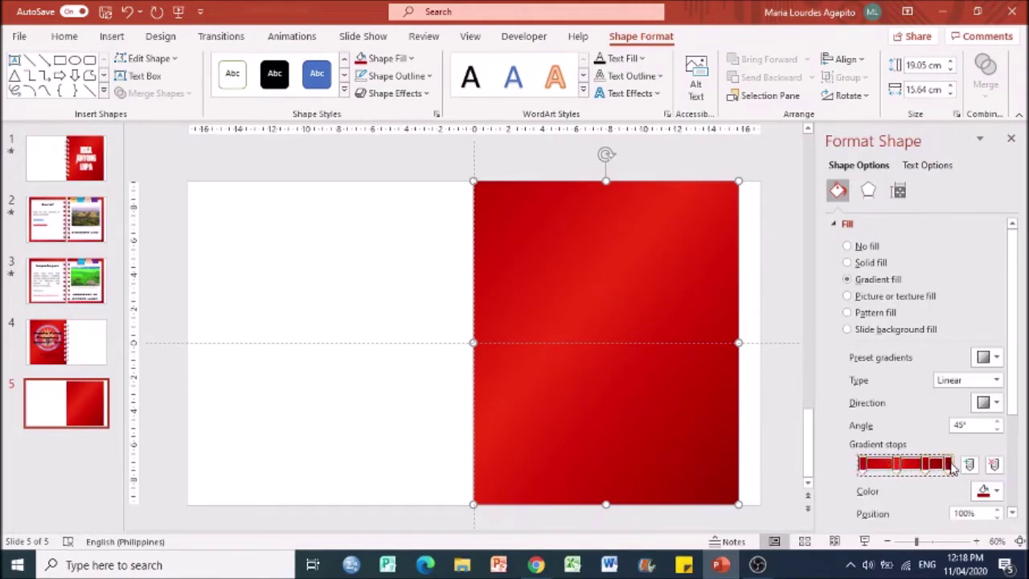
pyautogui.click(588, 168)
pyautogui.click(628, 250)
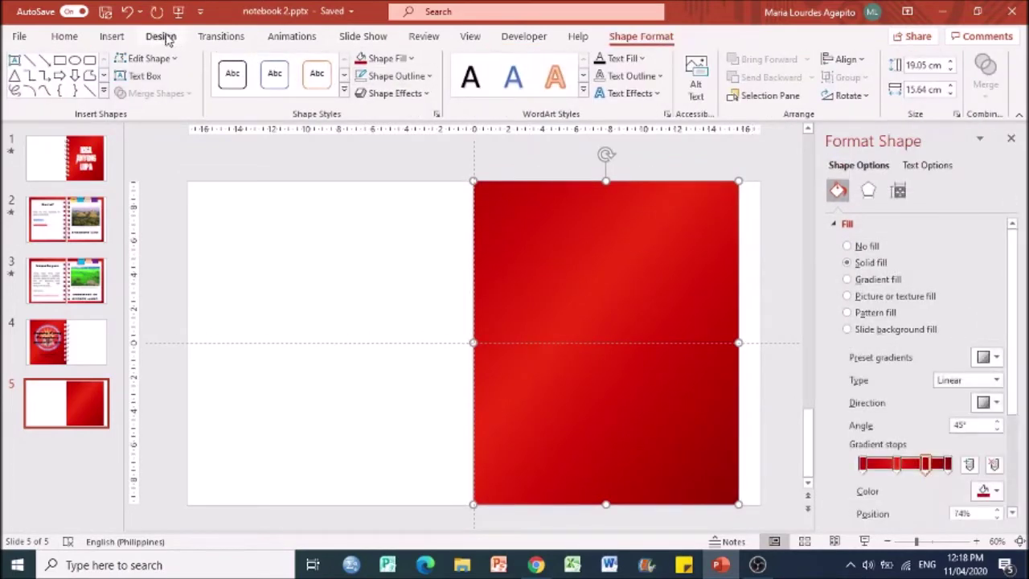
# Pick the Oval shape from the Insert Shapes gallery.
pyautogui.click(112, 36)
pyautogui.click(275, 74)
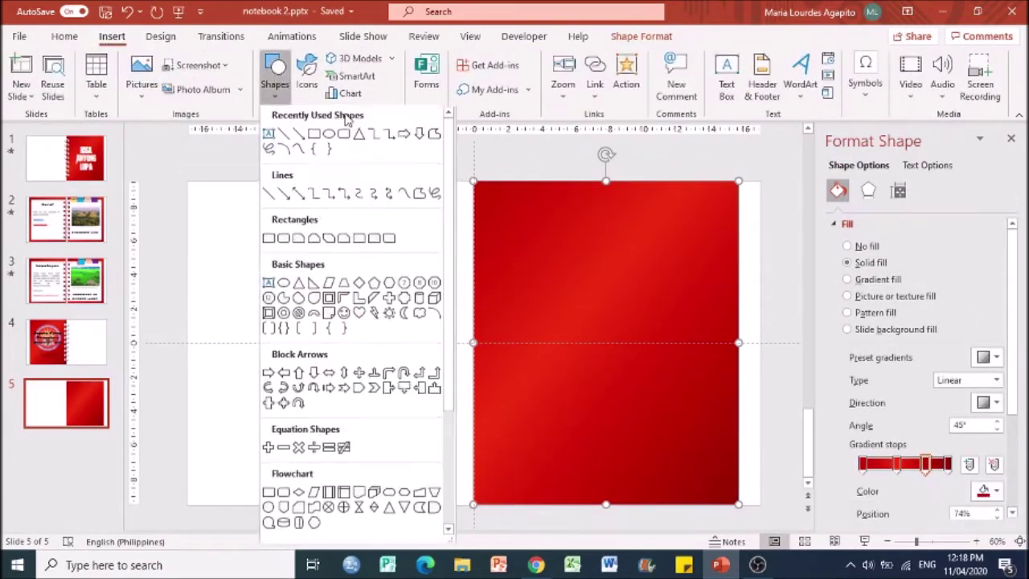
pyautogui.click(331, 138)
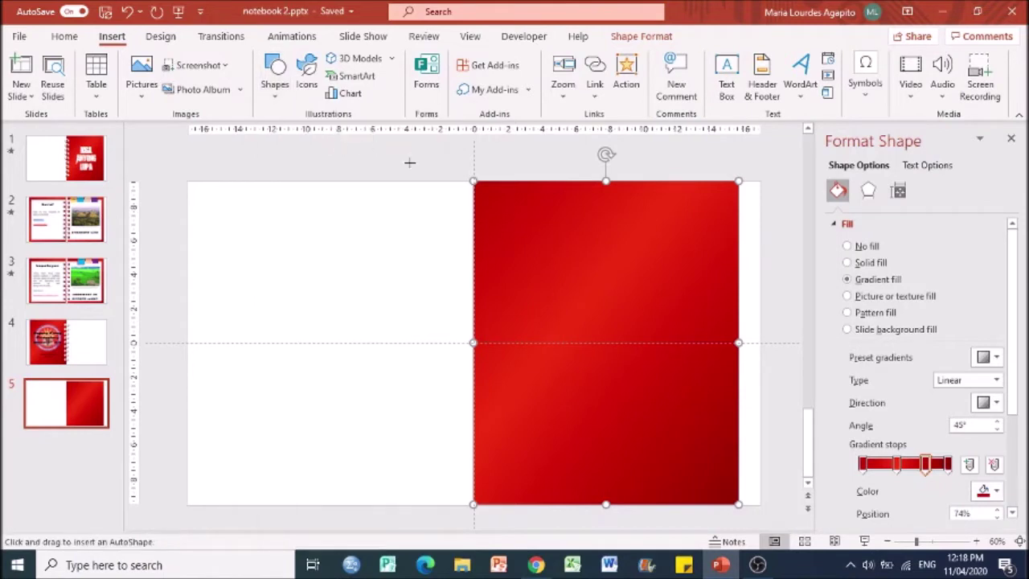
# Place a small circle near the rectangle's top, filled Dark Red with no outline.
pyautogui.click(516, 232)
pyautogui.press('Delete')
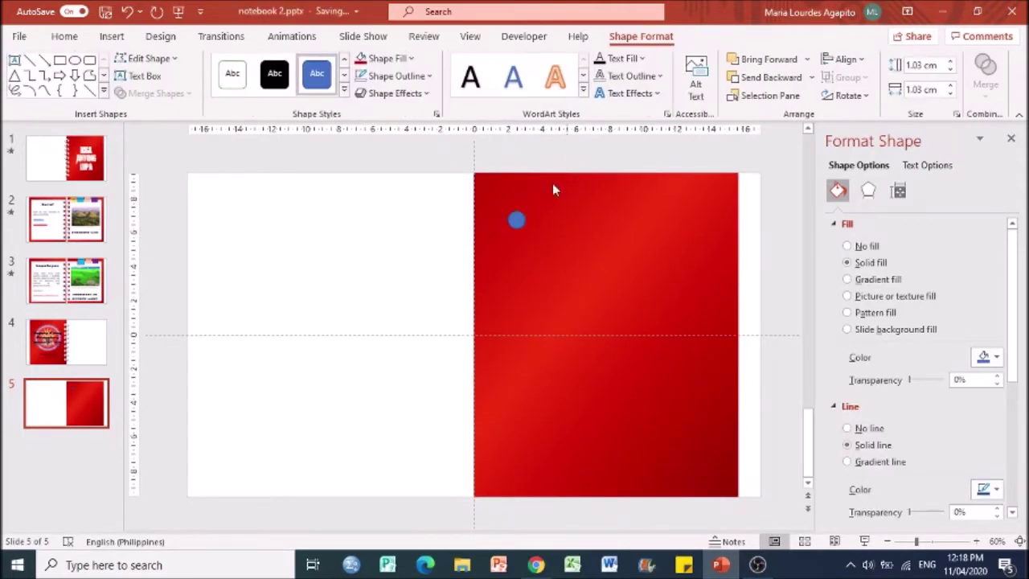
pyautogui.click(511, 225)
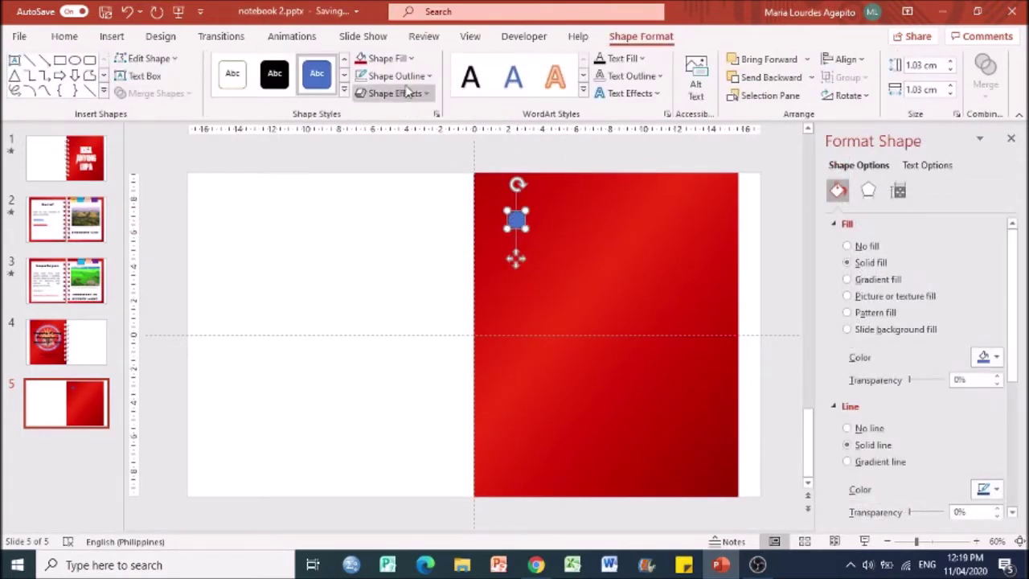
pyautogui.click(386, 60)
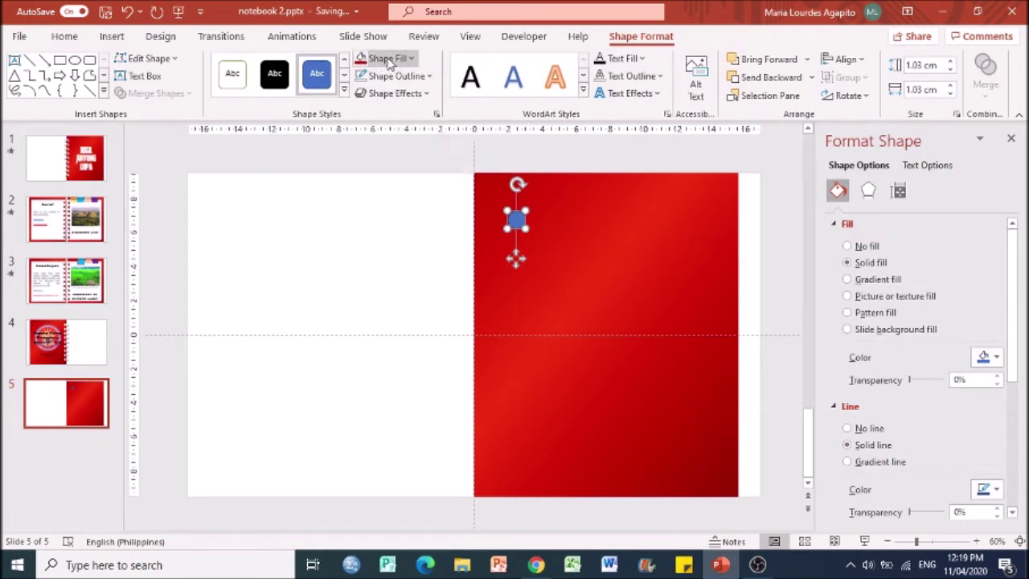
pyautogui.click(360, 242)
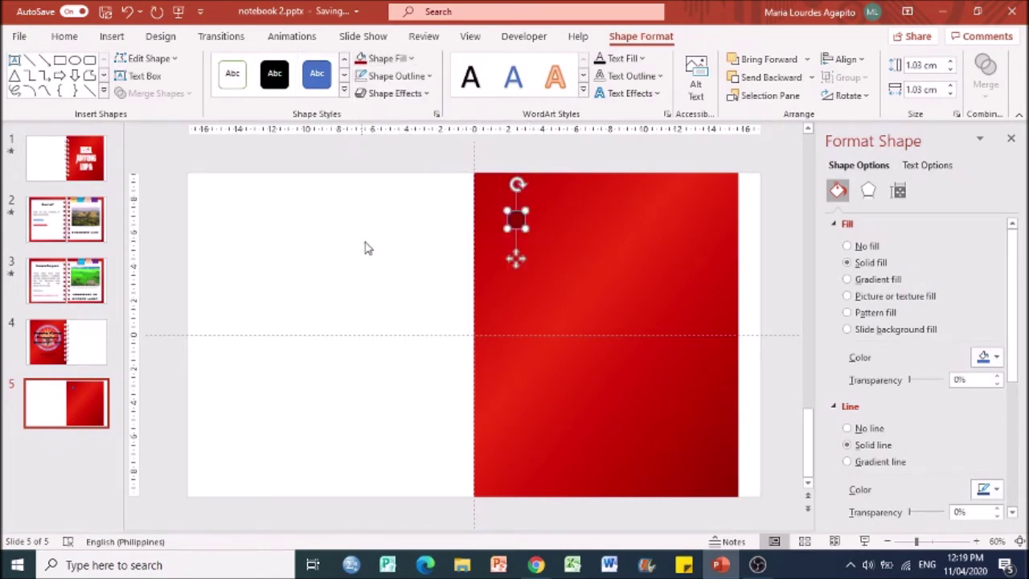
pyautogui.click(414, 80)
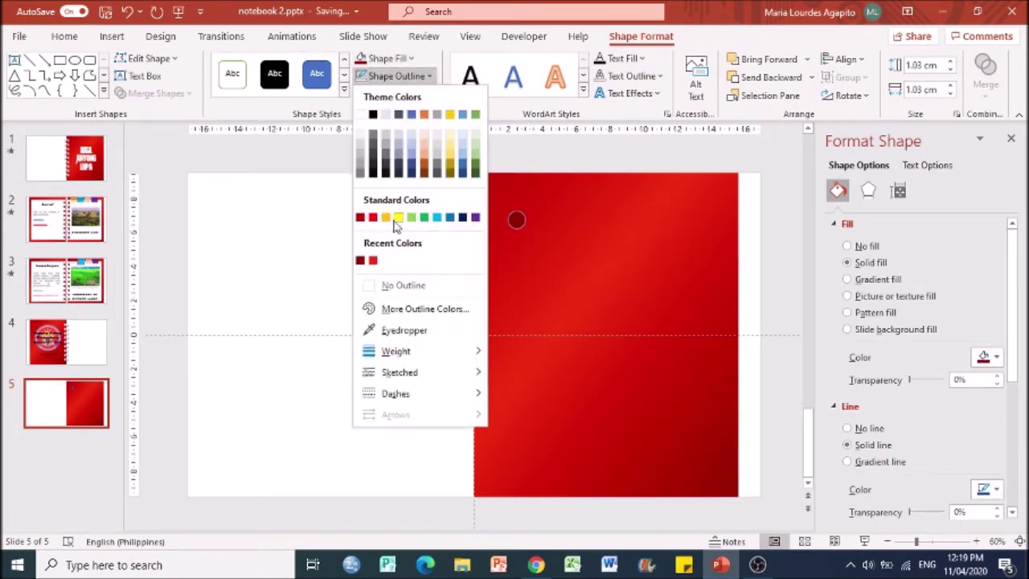
pyautogui.click(398, 287)
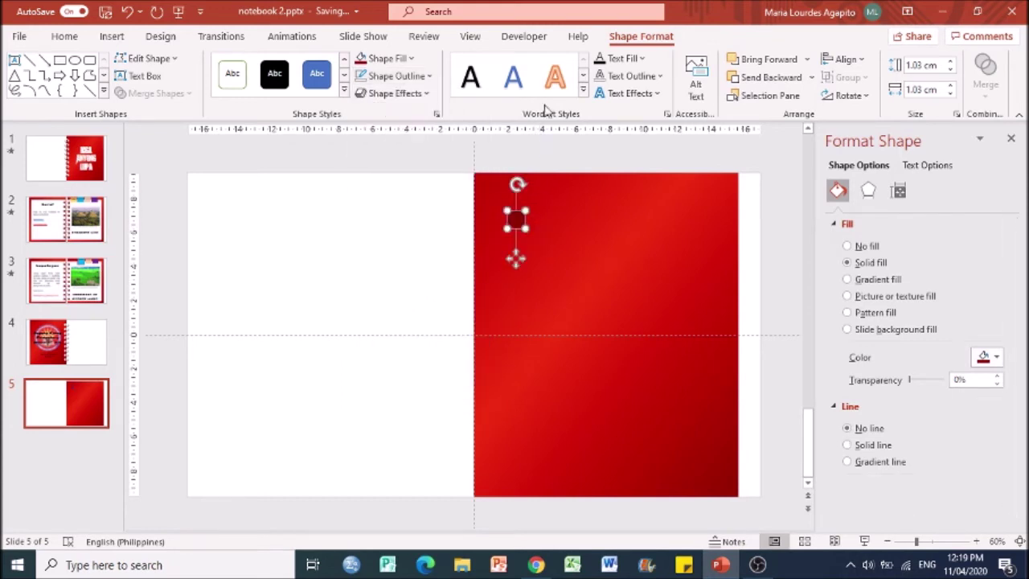
# Give the circle an Inside: Bottom Right shadow and move it to the rectangle's top-left corner.
pyautogui.click(868, 191)
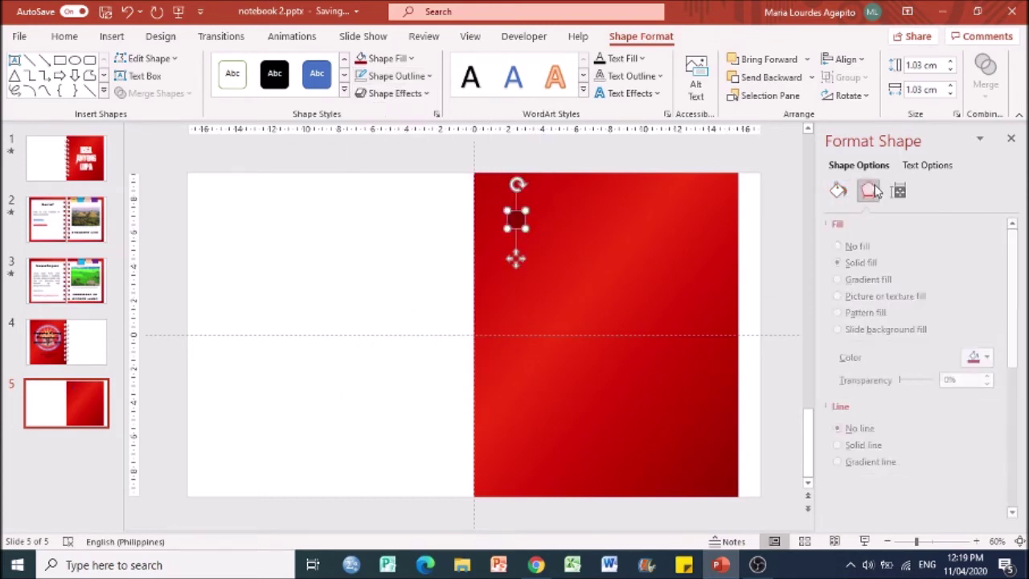
pyautogui.click(990, 244)
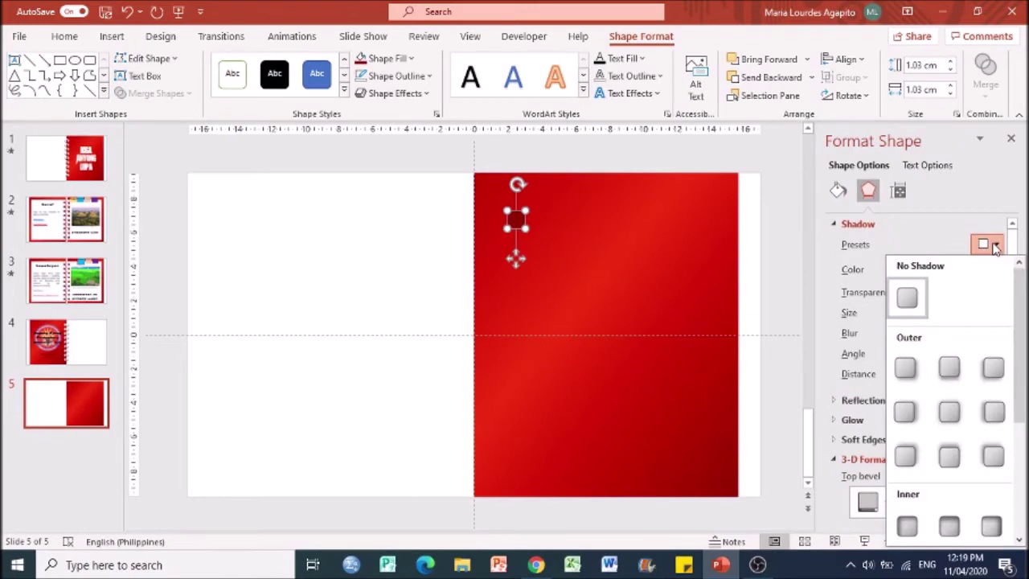
pyautogui.scroll(-3, 1009, 526)
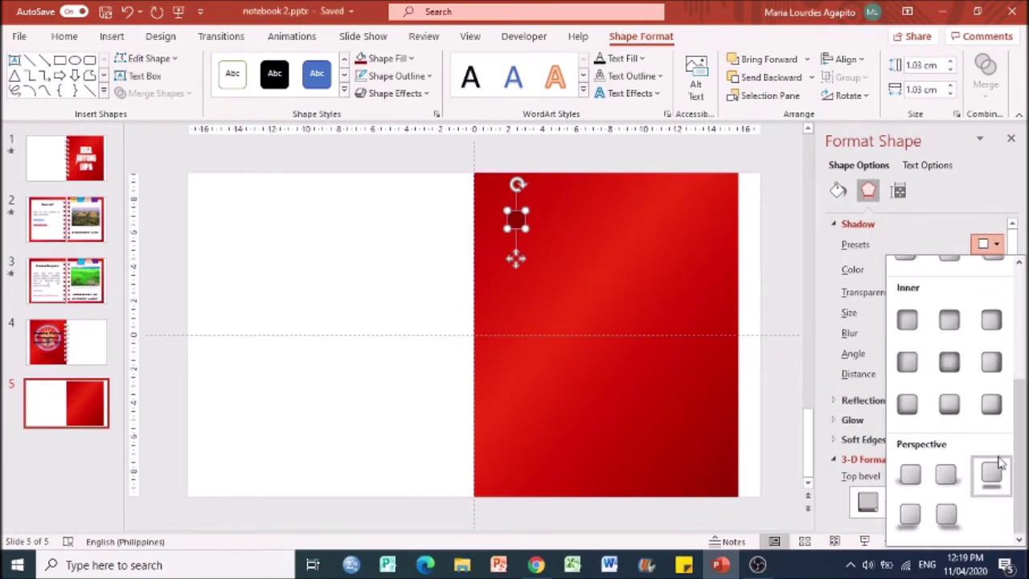
pyautogui.click(992, 406)
pyautogui.click(772, 244)
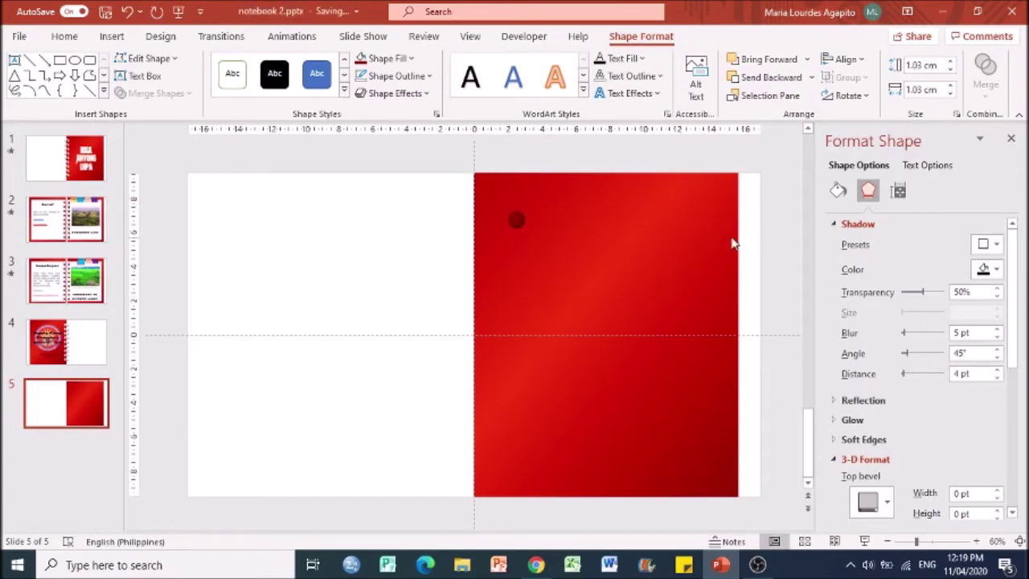
pyautogui.click(515, 218)
pyautogui.moveTo(515, 219); pyautogui.dragTo(489, 199)
pyautogui.click(571, 159)
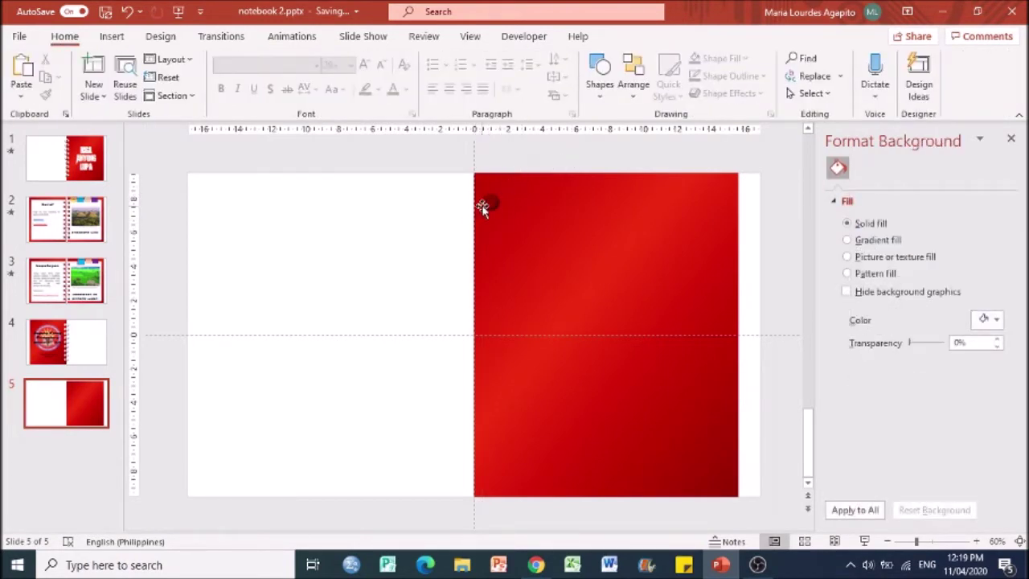
# Draw a small arc near the top of the red rectangle.
pyautogui.click(110, 40)
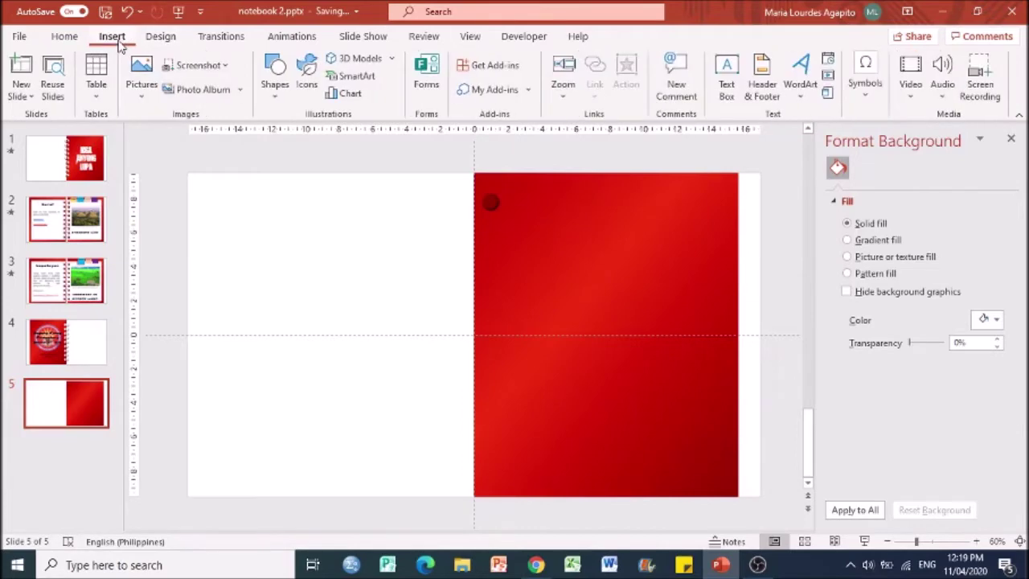
pyautogui.click(274, 88)
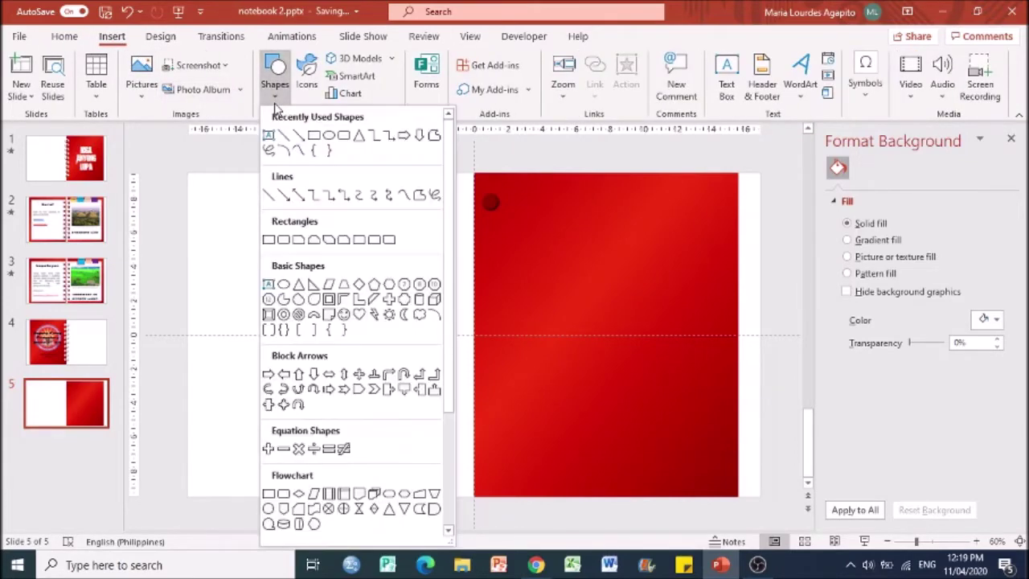
pyautogui.click(438, 321)
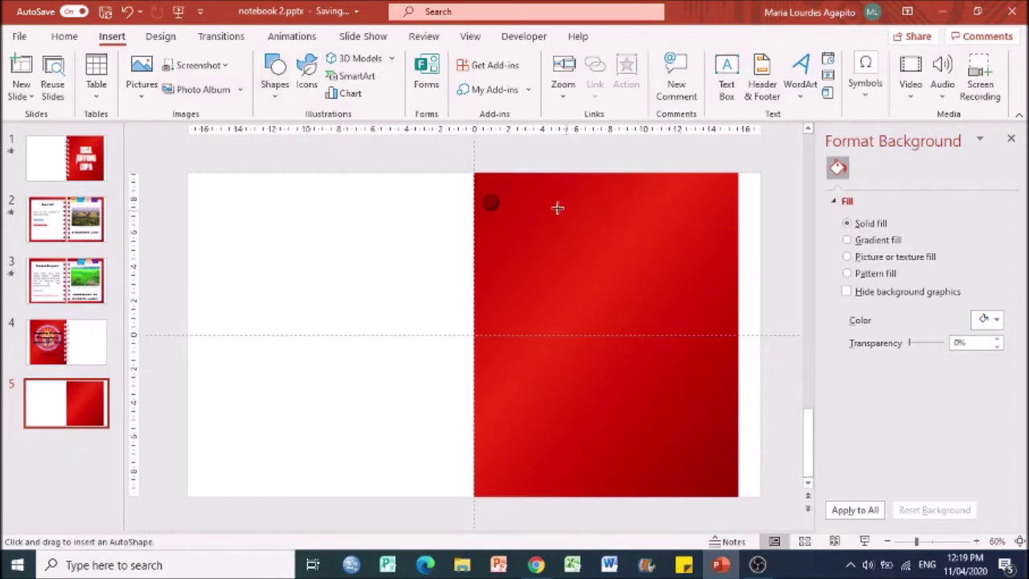
pyautogui.moveTo(542, 200)
pyautogui.mouseDown()
pyautogui.moveTo(553, 217)
pyautogui.moveTo(570, 217)
pyautogui.mouseUp()
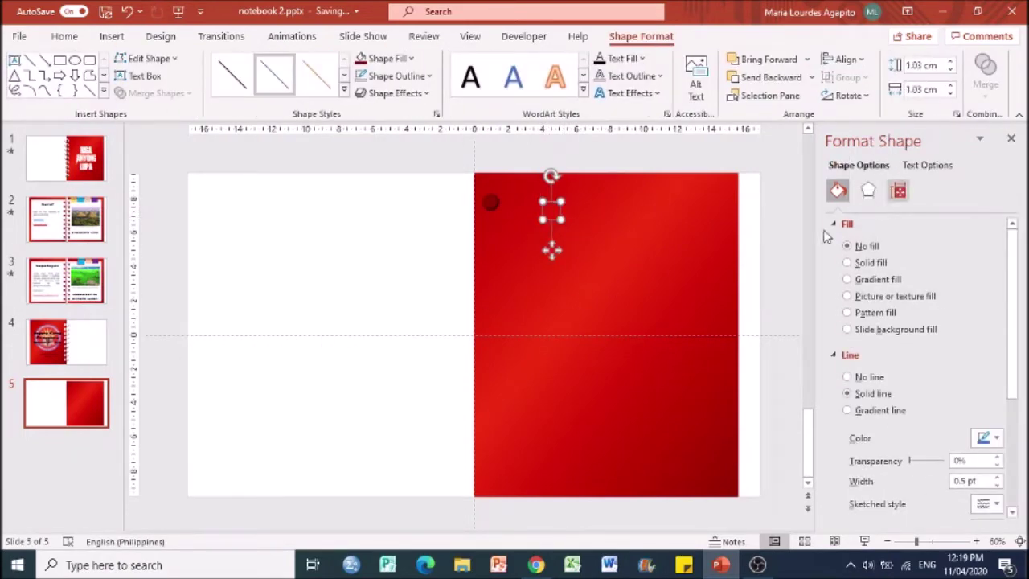
pyautogui.scroll(-1, 930, 426)
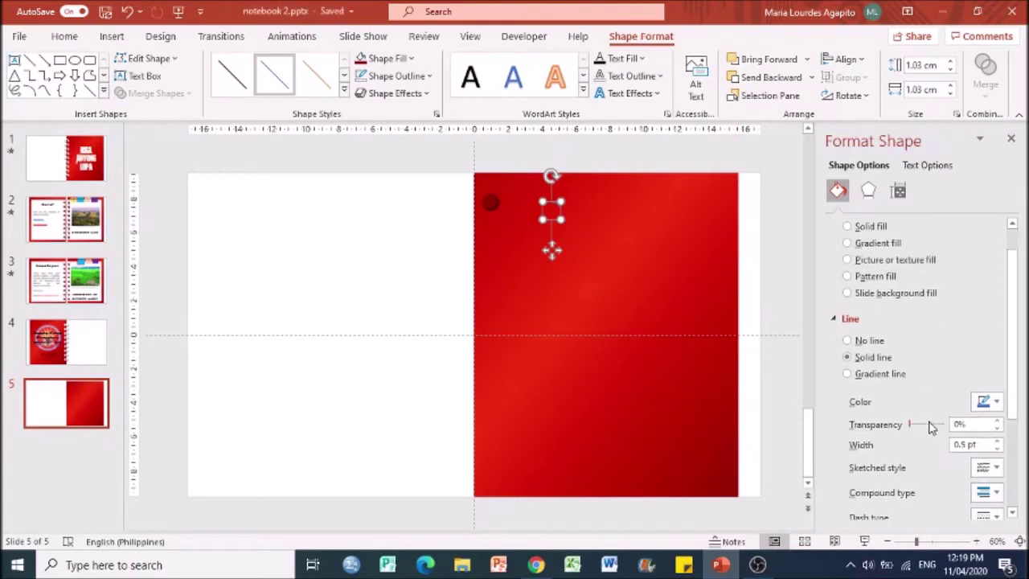
pyautogui.click(1011, 139)
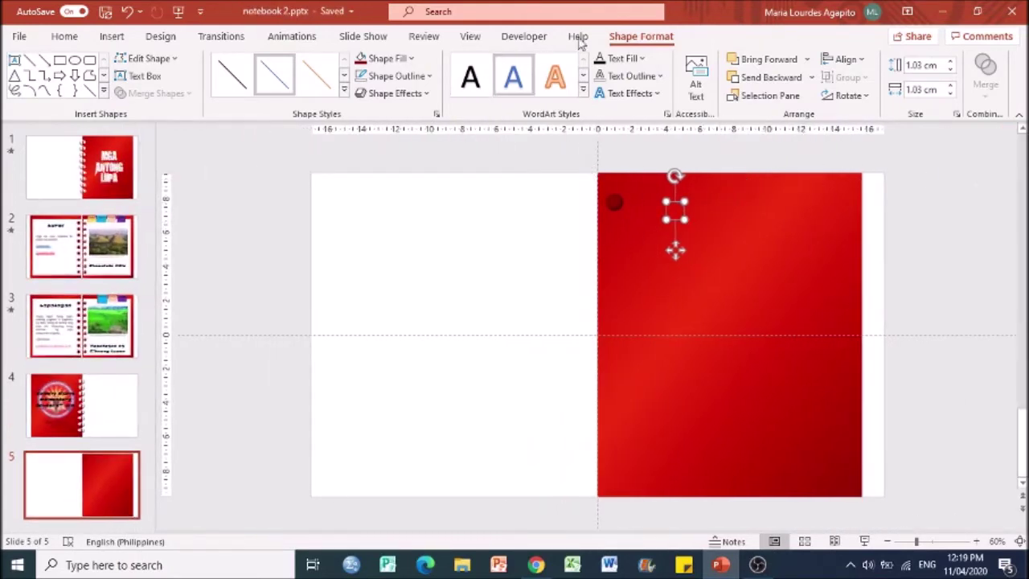
# Give the arc a thicker outline weight and reselect it for more outline changes.
pyautogui.click(659, 77)
pyautogui.moveTo(667, 351)
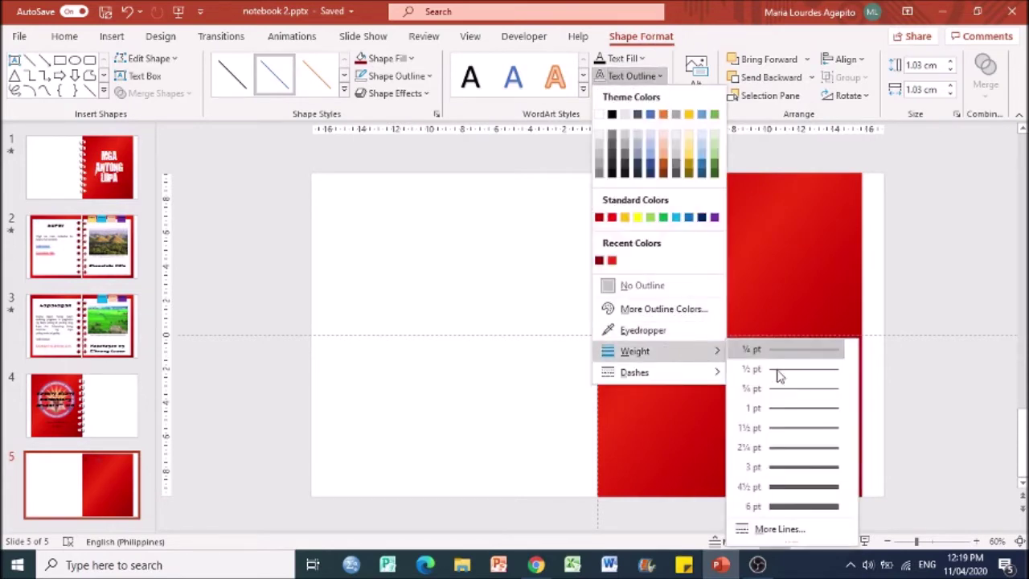
pyautogui.click(792, 507)
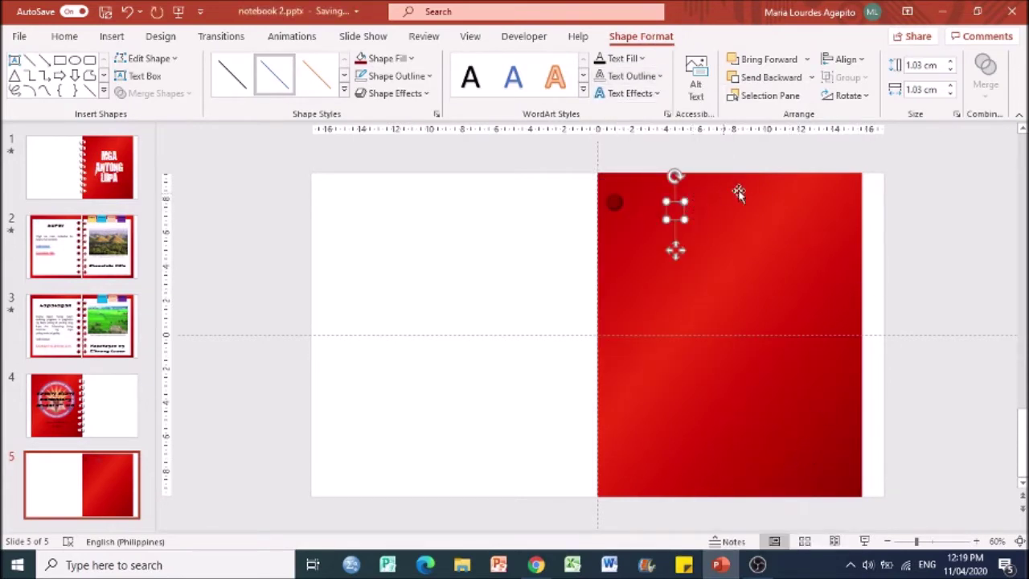
pyautogui.click(678, 214)
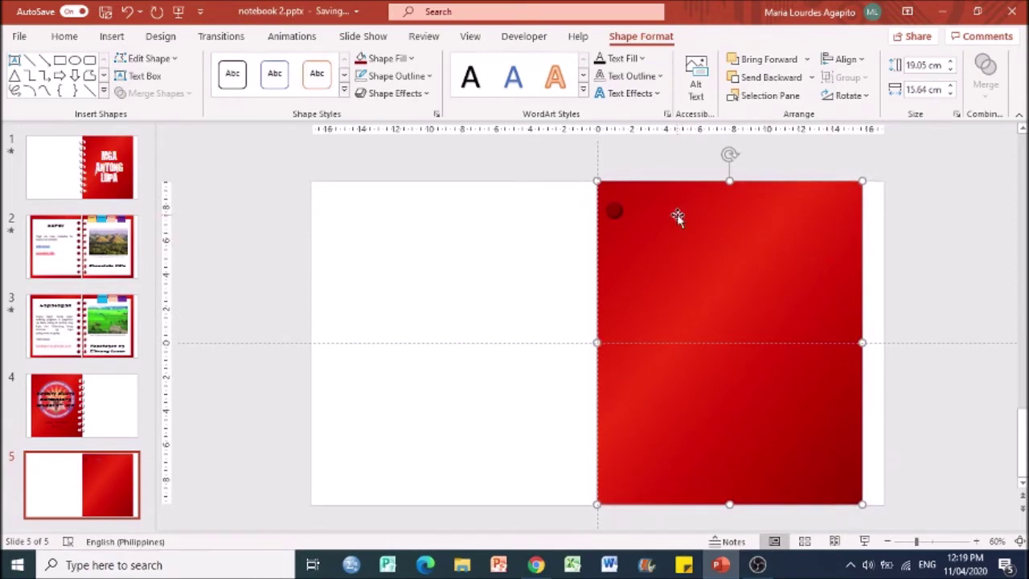
pyautogui.click(682, 215)
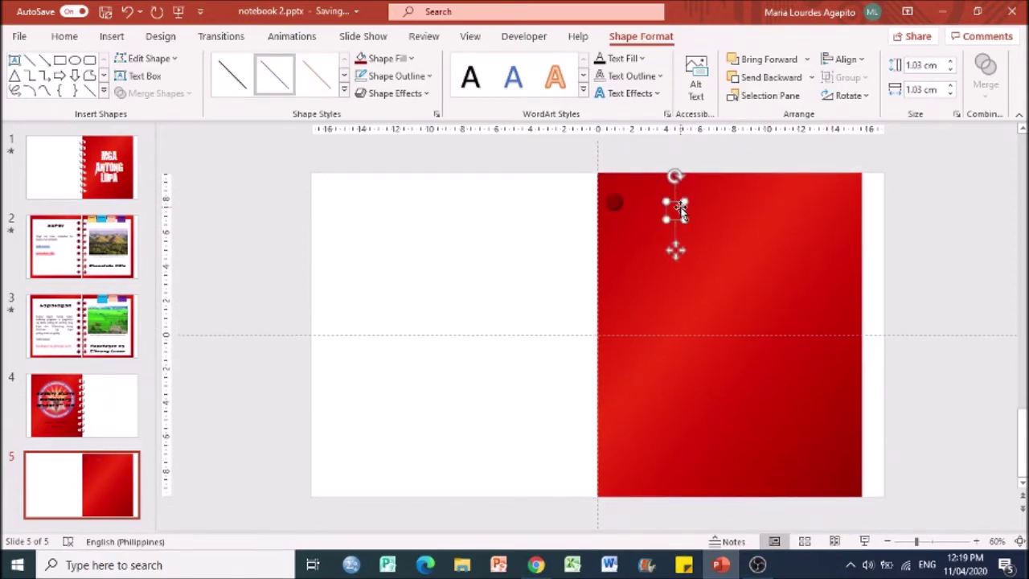
pyautogui.rightClick(680, 208)
pyautogui.click(678, 212)
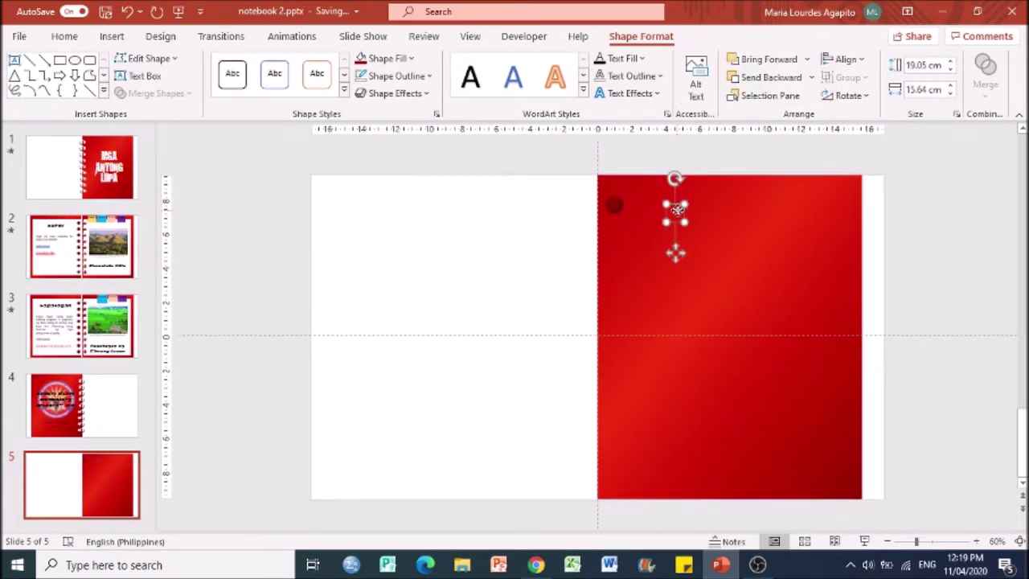
pyautogui.click(677, 210)
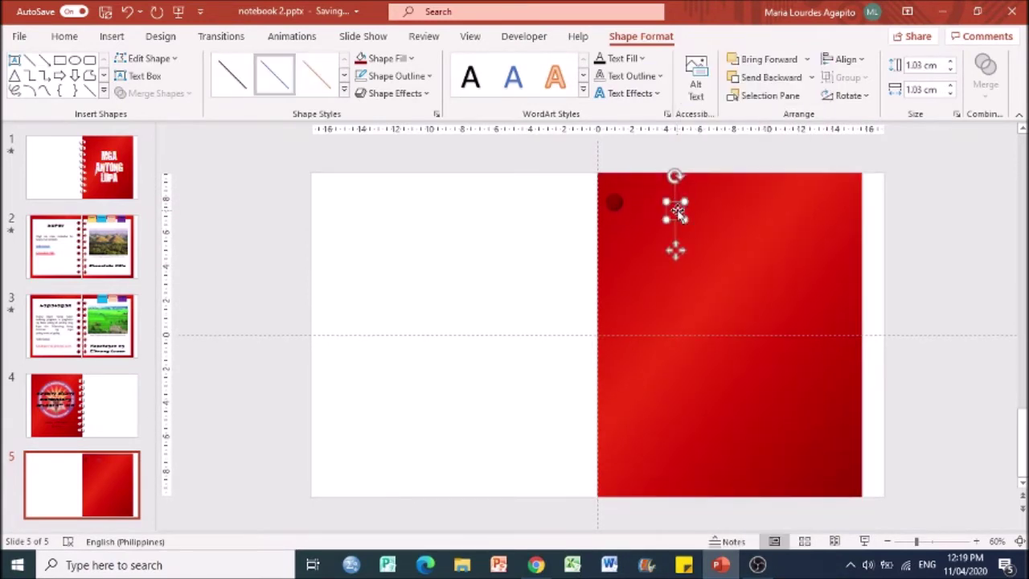
pyautogui.click(425, 78)
pyautogui.moveTo(424, 353)
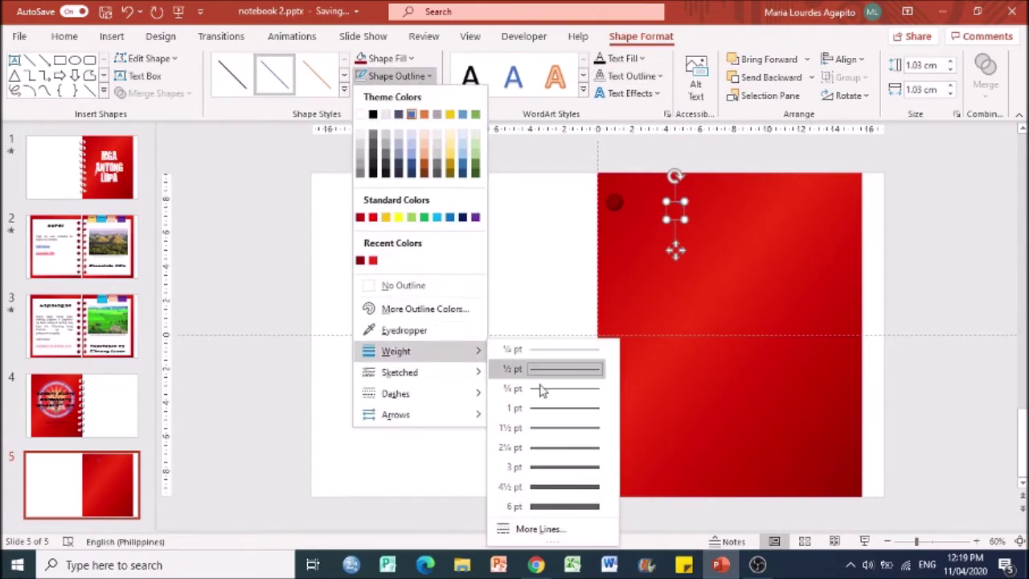
# Set the arc's outline to 6 pt black and enlarge it to about 1.67 × 1.38 cm.
pyautogui.click(575, 506)
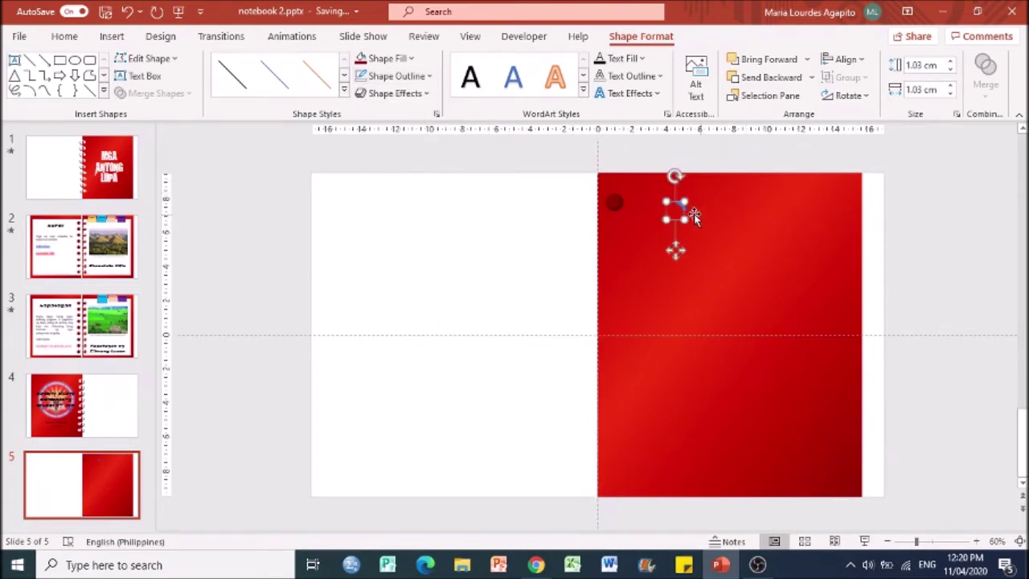
pyautogui.moveTo(684, 220); pyautogui.dragTo(691, 231)
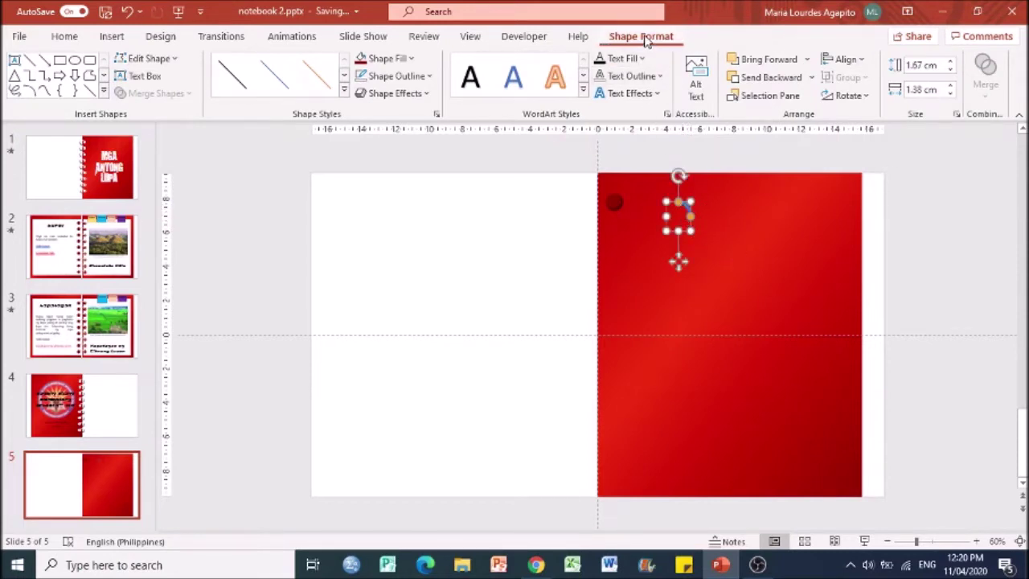
pyautogui.click(426, 77)
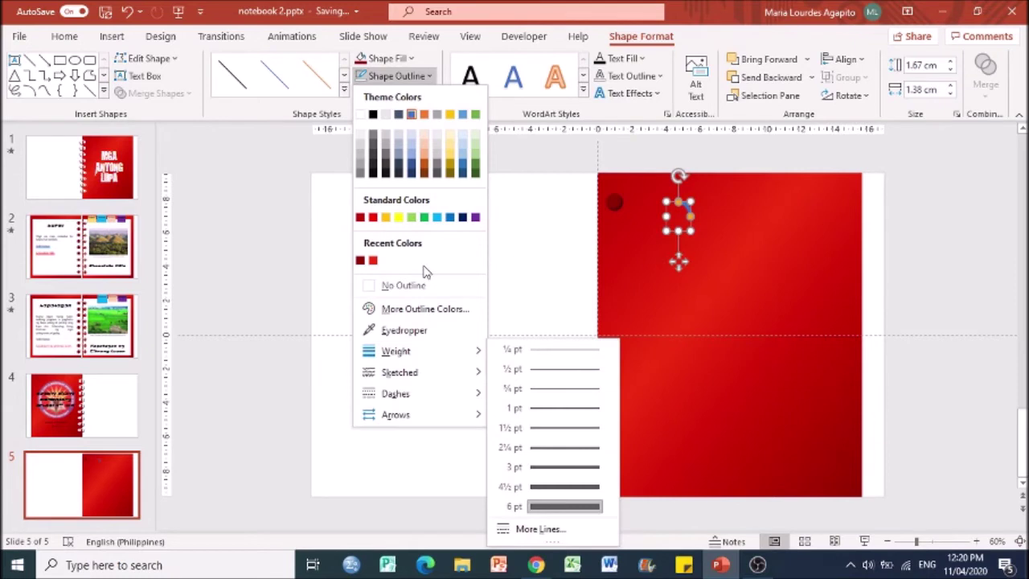
pyautogui.click(425, 287)
pyautogui.click(402, 59)
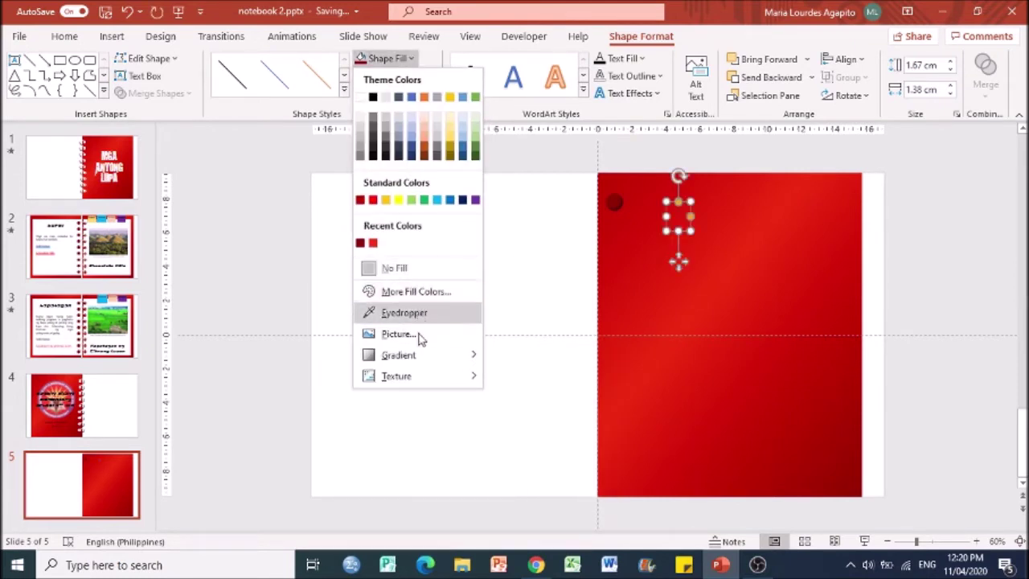
pyautogui.moveTo(423, 366)
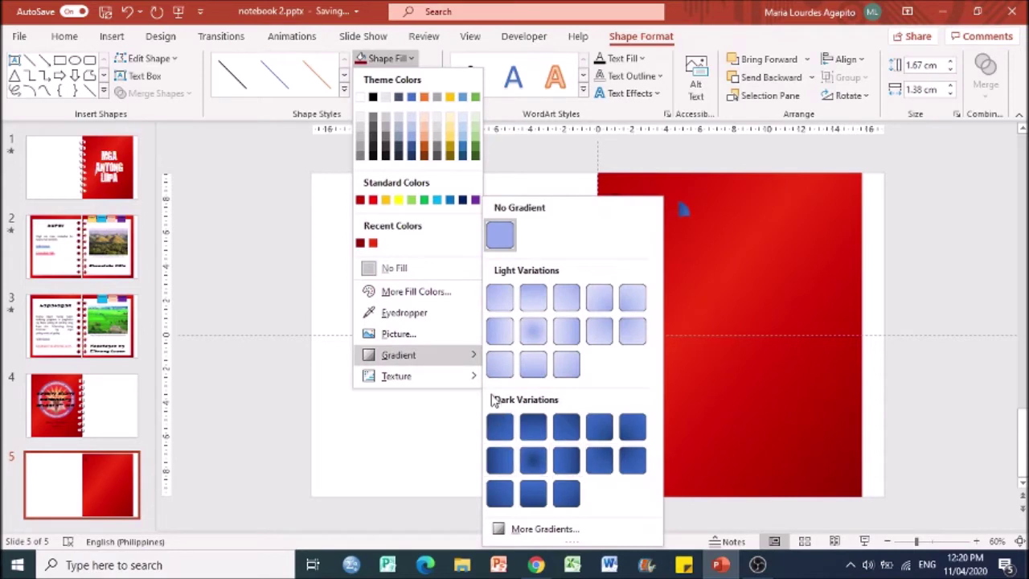
pyautogui.click(412, 60)
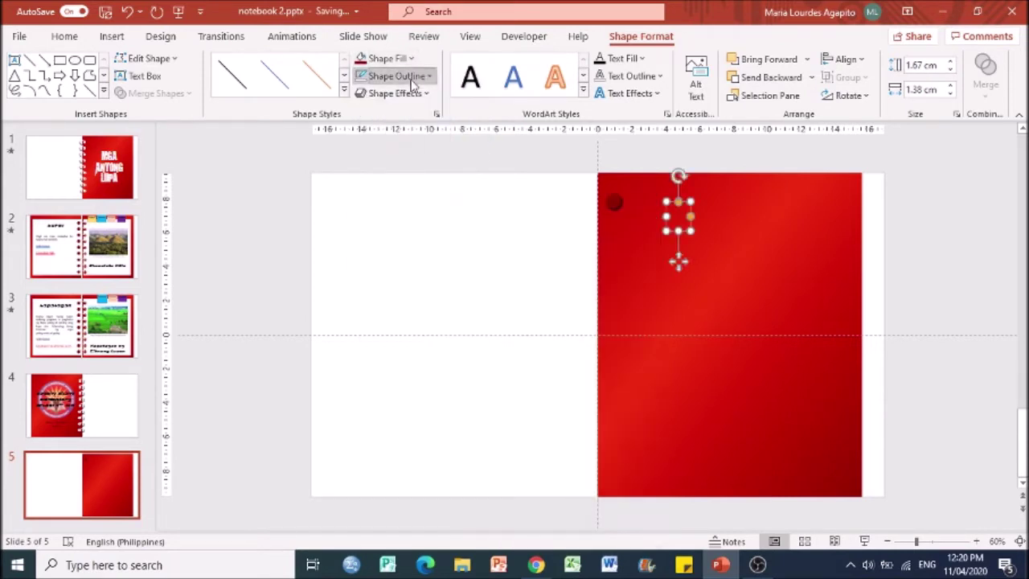
pyautogui.click(410, 77)
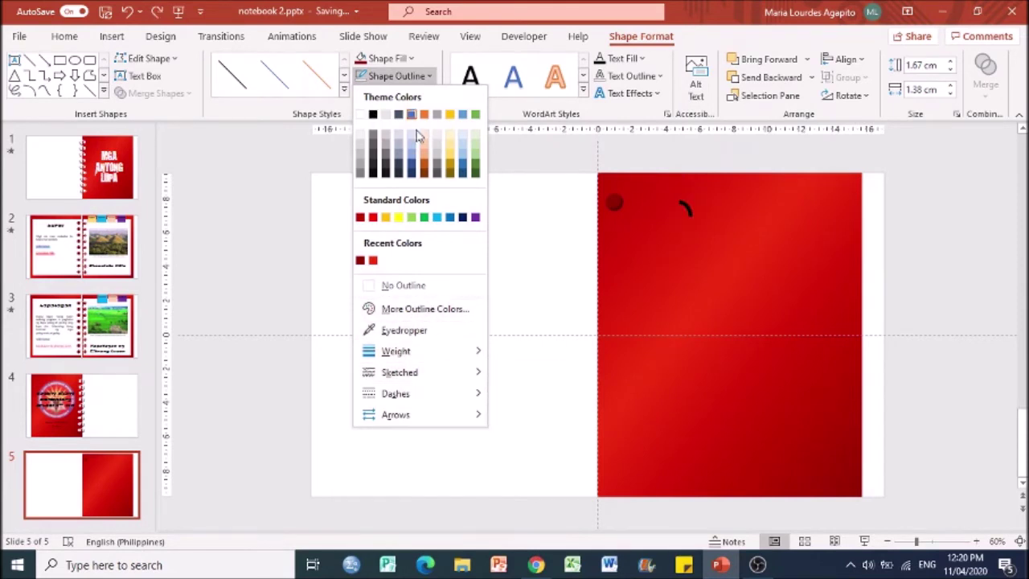
pyautogui.click(372, 114)
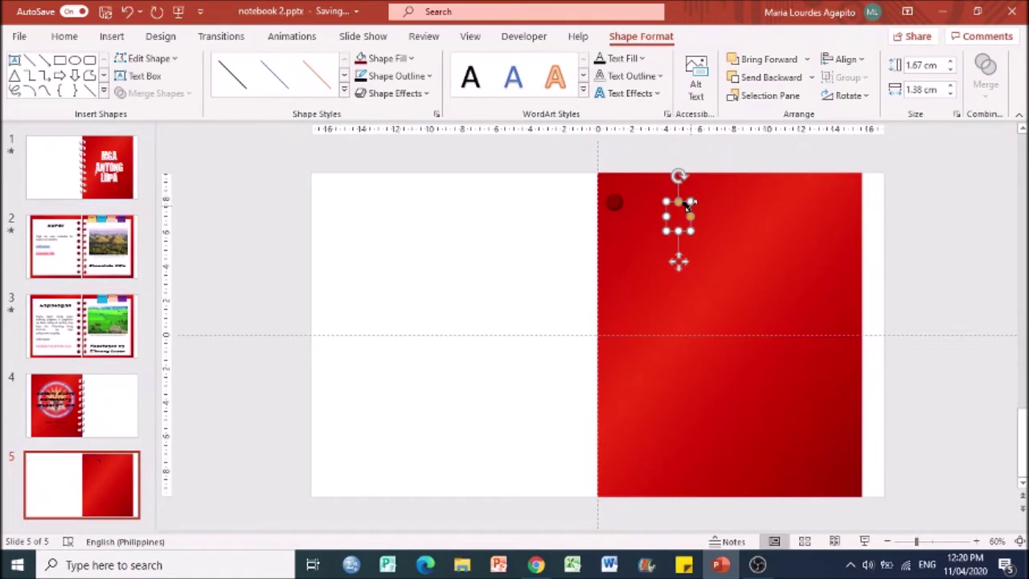
pyautogui.rightClick(686, 207)
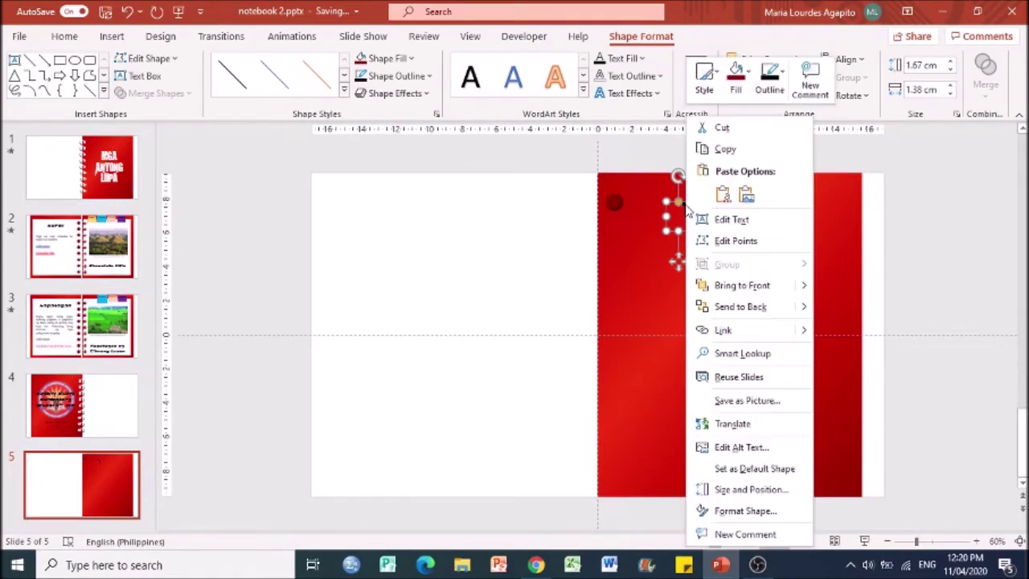
# Switch the arc's line to a gradient line and make the first stop dark grey.
pyautogui.click(737, 512)
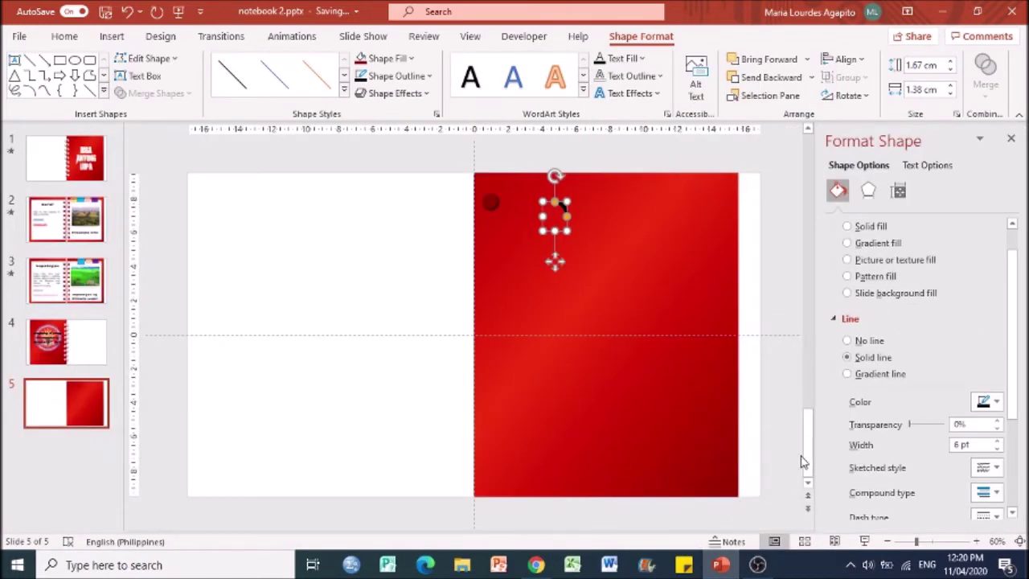
pyautogui.click(867, 378)
pyautogui.scroll(-1, 964, 402)
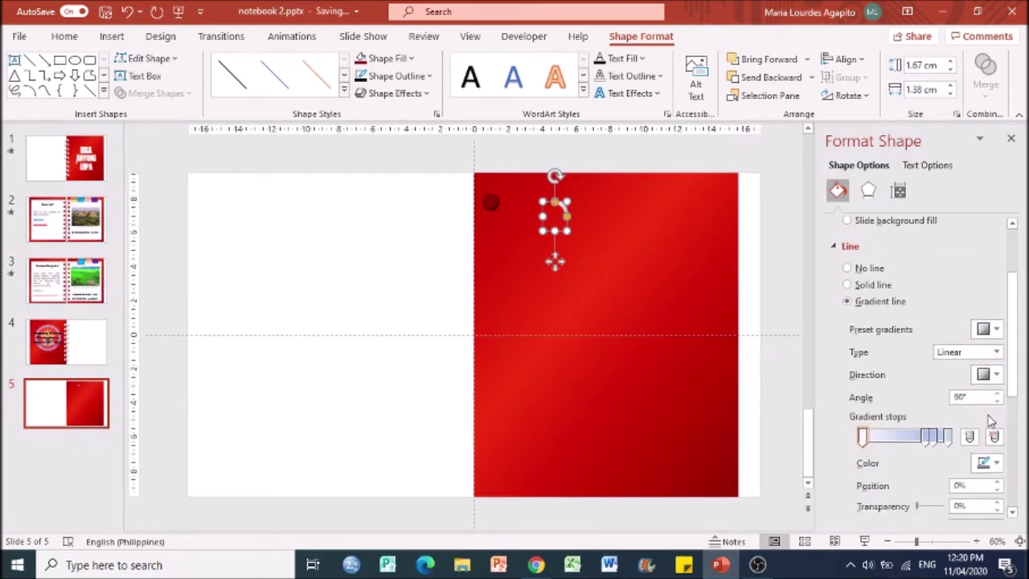
pyautogui.click(861, 438)
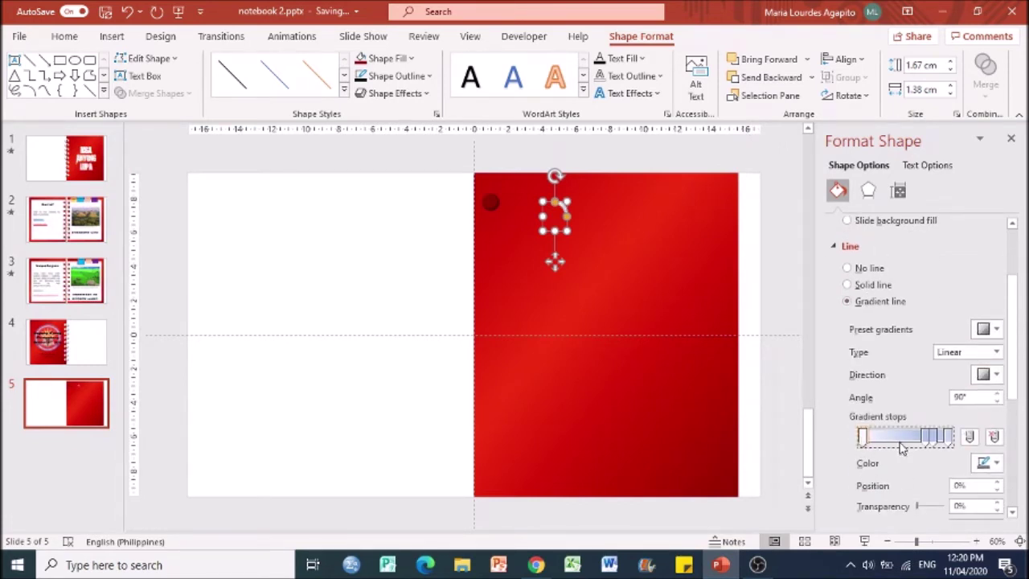
pyautogui.click(996, 466)
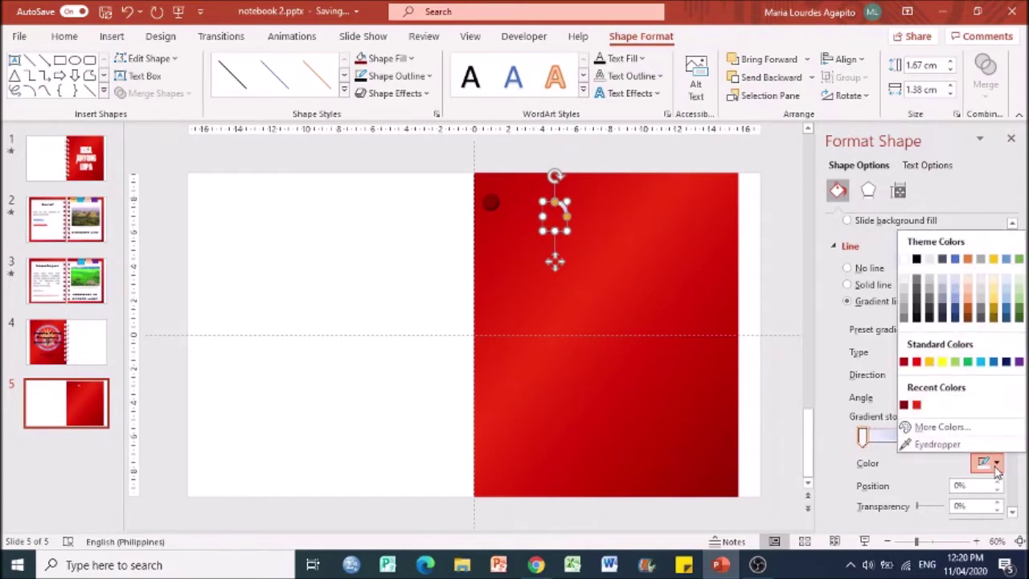
pyautogui.click(904, 316)
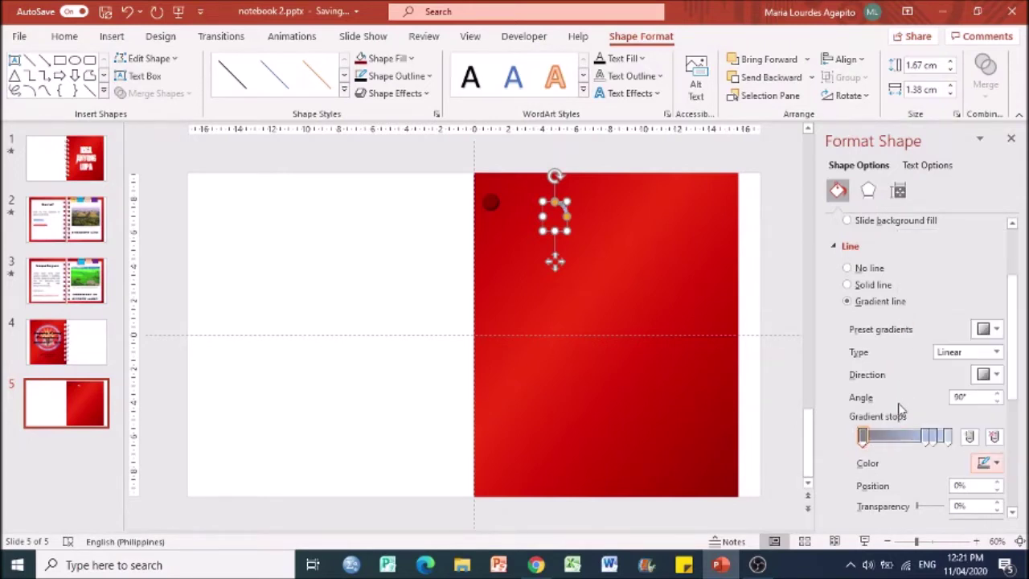
# Move the middle gradient stop to 72% in grey and make the rightmost stop black.
pyautogui.click(890, 440)
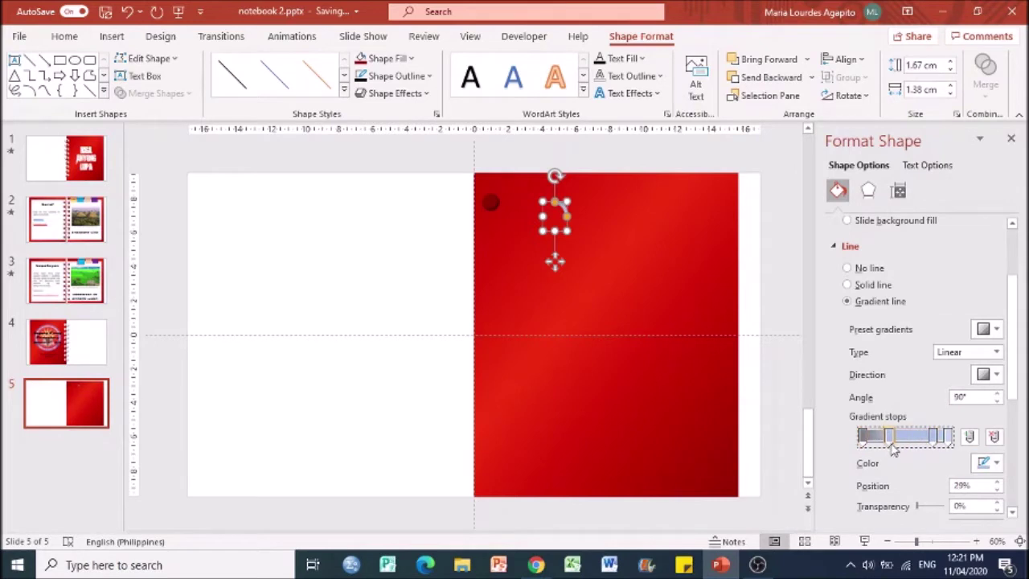
pyautogui.click(996, 463)
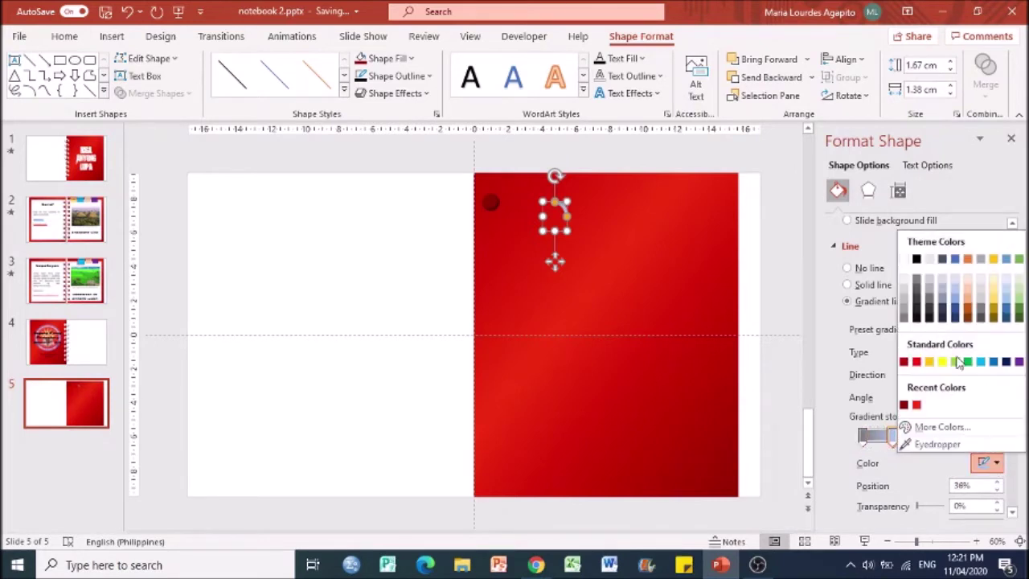
pyautogui.click(910, 277)
pyautogui.moveTo(934, 437); pyautogui.dragTo(926, 436)
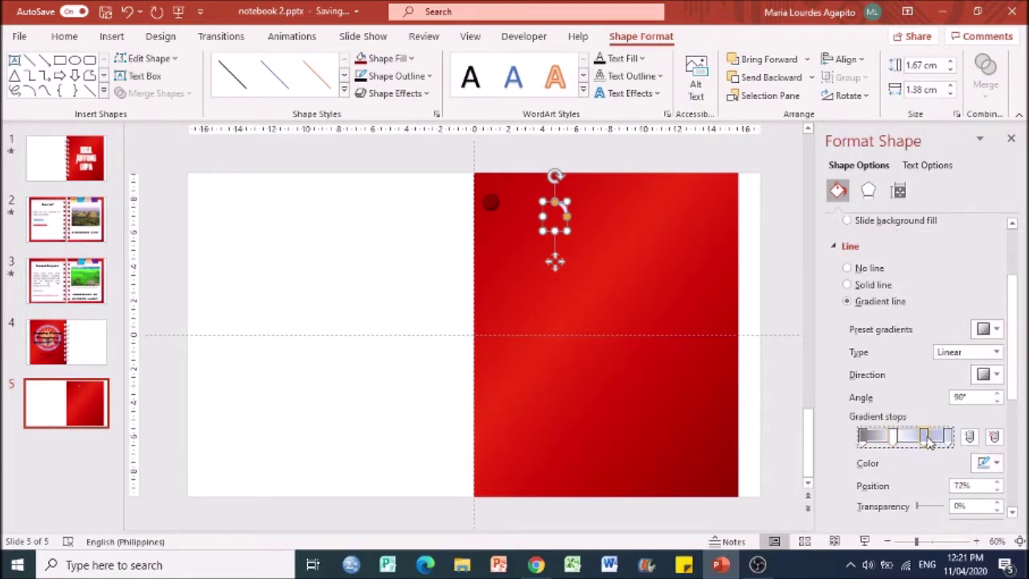
pyautogui.click(997, 463)
pyautogui.click(907, 316)
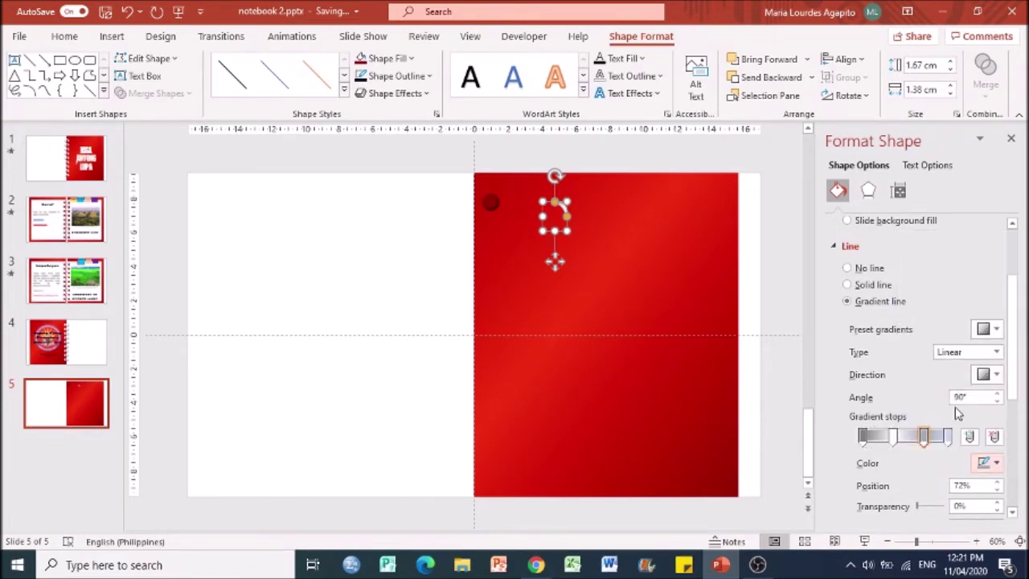
pyautogui.click(949, 437)
pyautogui.click(995, 463)
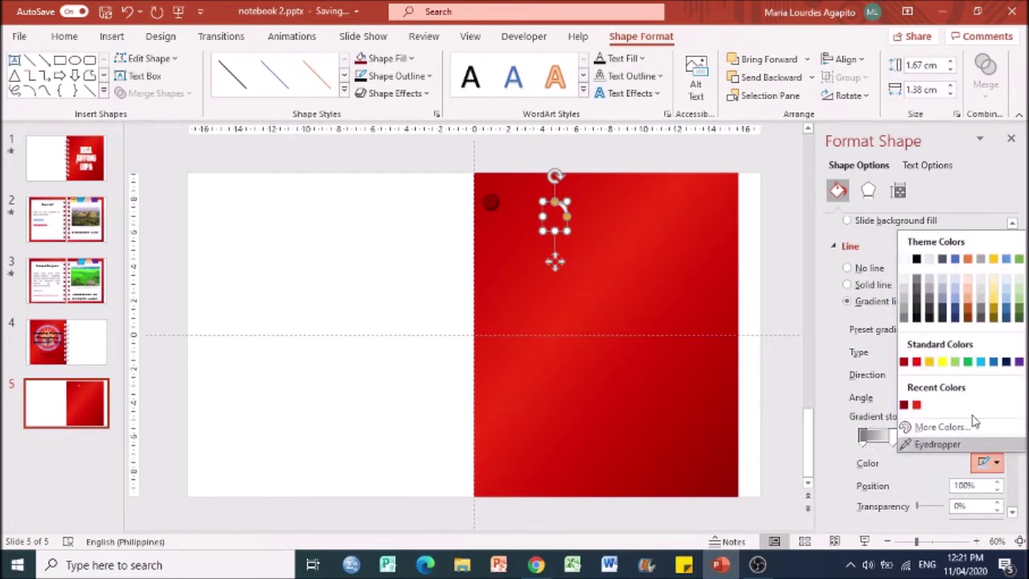
pyautogui.click(916, 314)
pyautogui.click(338, 390)
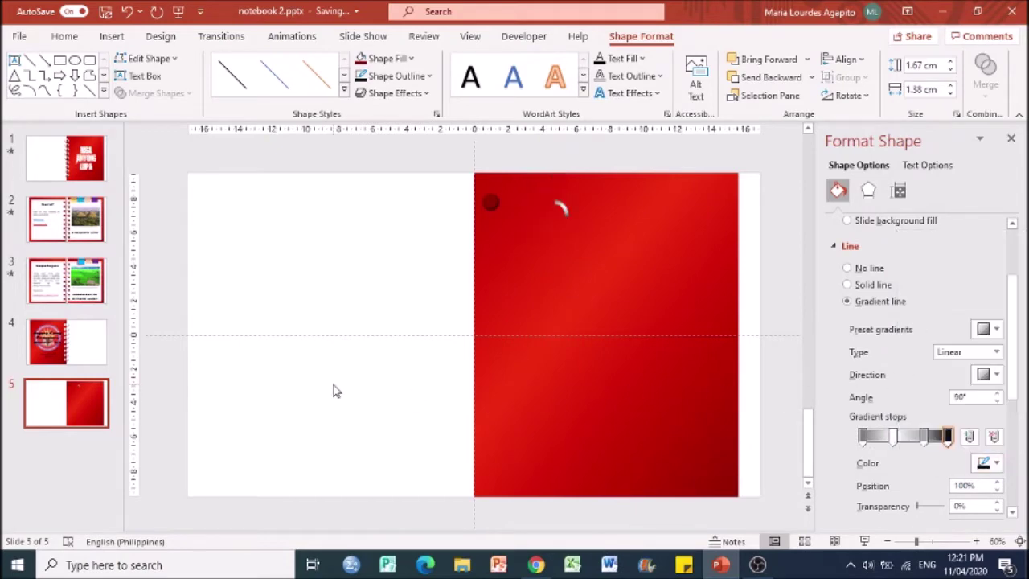
pyautogui.click(565, 210)
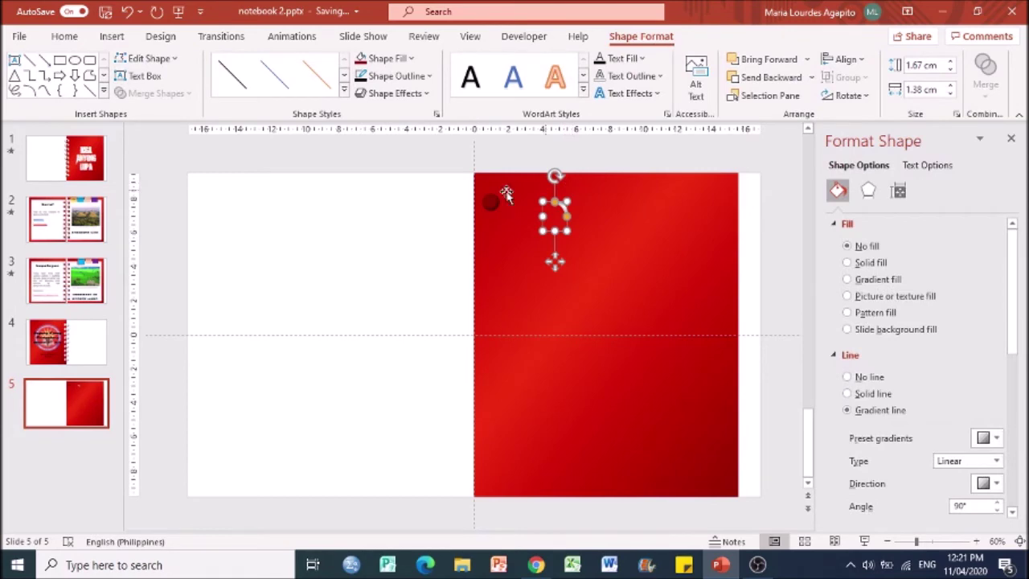
# Move the small metallic arc left onto the red cover's left edge near its top.
pyautogui.click(450, 167)
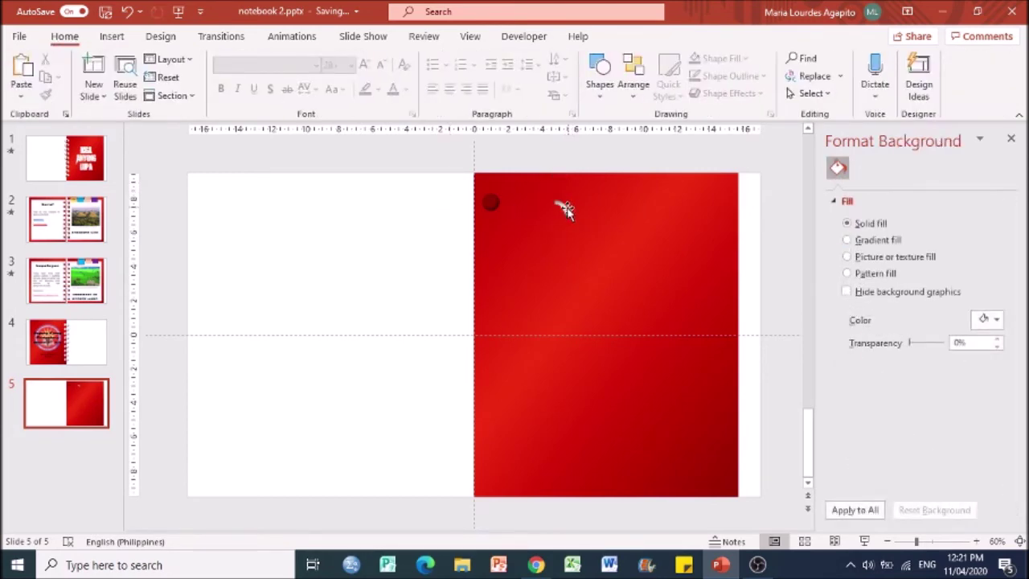
pyautogui.click(565, 210)
pyautogui.click(429, 155)
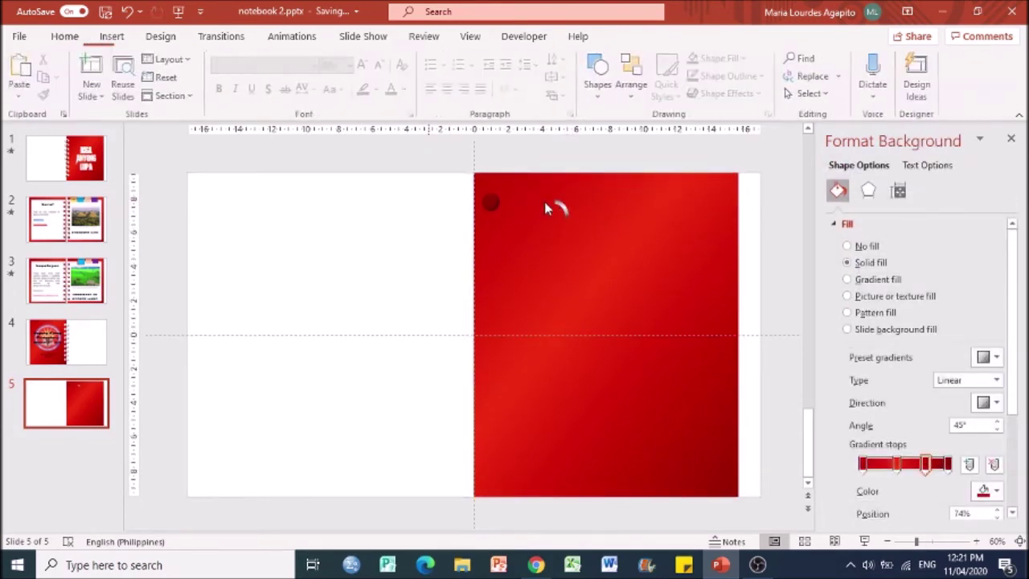
pyautogui.click(555, 211)
pyautogui.moveTo(554, 212); pyautogui.dragTo(487, 199)
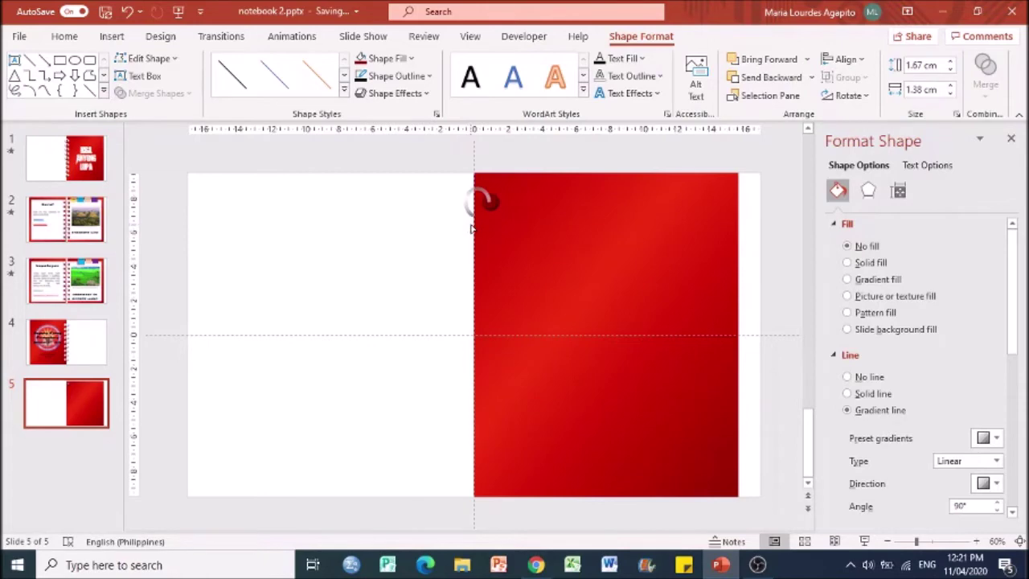
# Select the arc together with the dark hole and merge them into one shape.
pyautogui.click(585, 206)
pyautogui.click(480, 188)
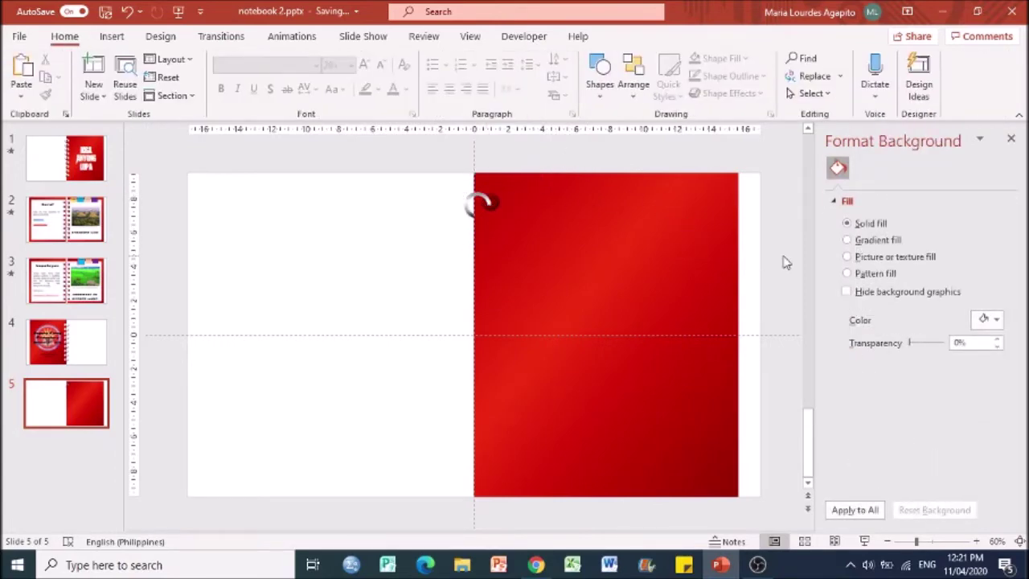
pyautogui.click(478, 202)
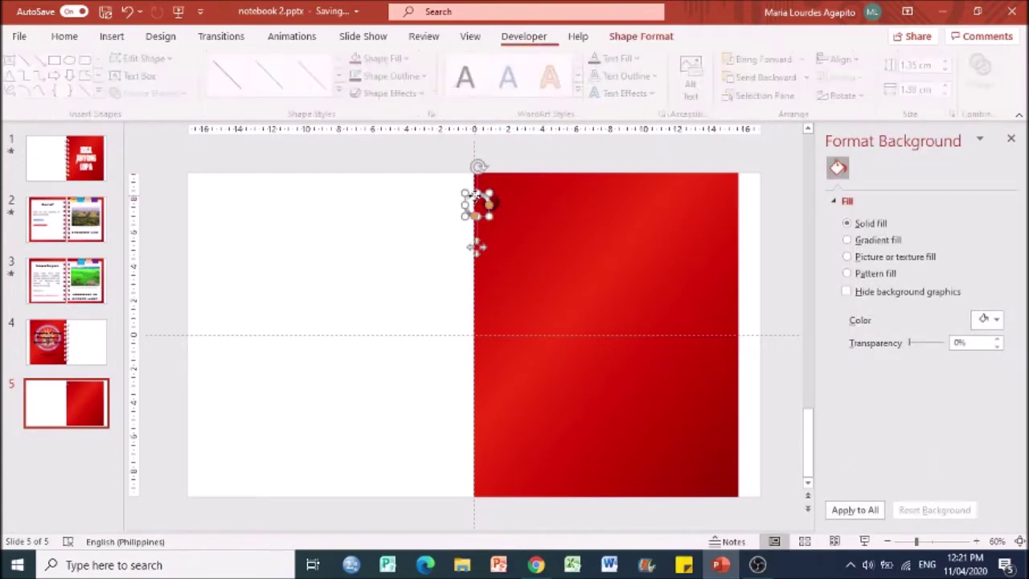
pyautogui.click(774, 301)
pyautogui.click(481, 201)
pyautogui.click(407, 174)
pyautogui.click(475, 195)
pyautogui.keyDown('shift'); pyautogui.click(492, 204); pyautogui.keyUp('shift')
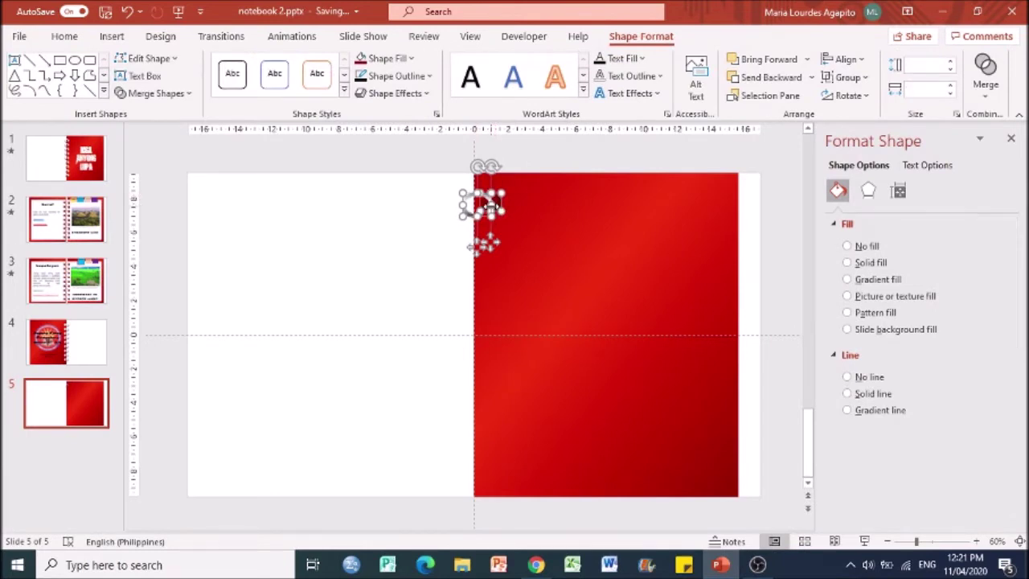
pyautogui.click(482, 204)
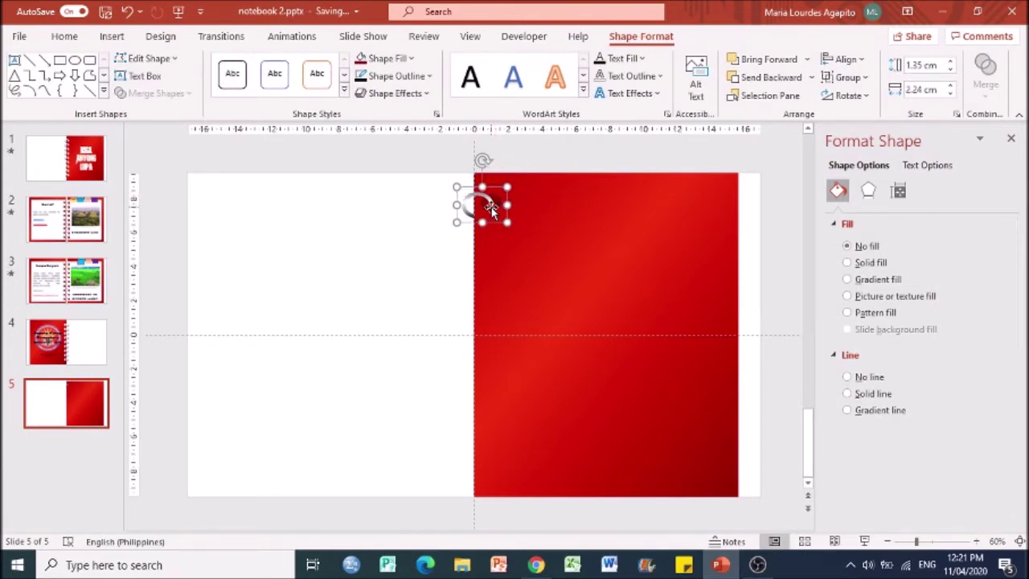
# Undo the merge, then reselect the arc and hole and group them into one ring.
pyautogui.click(127, 11)
pyautogui.click(127, 14)
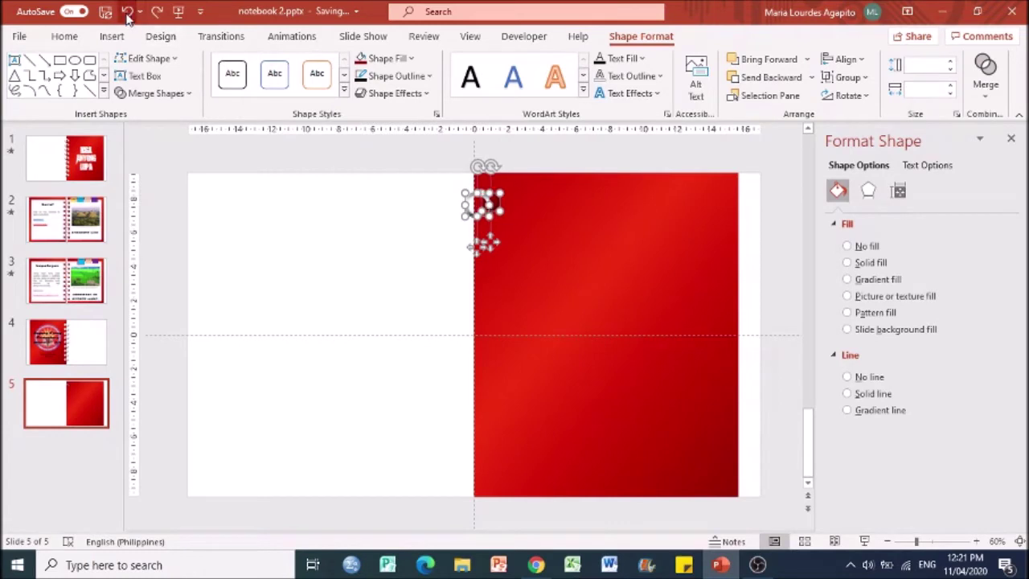
pyautogui.click(127, 14)
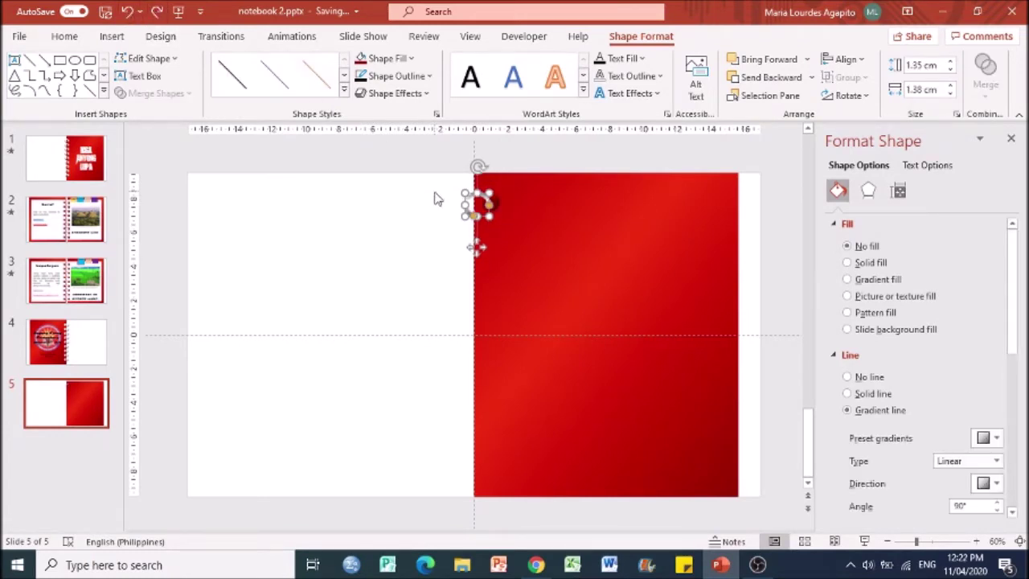
pyautogui.click(478, 202)
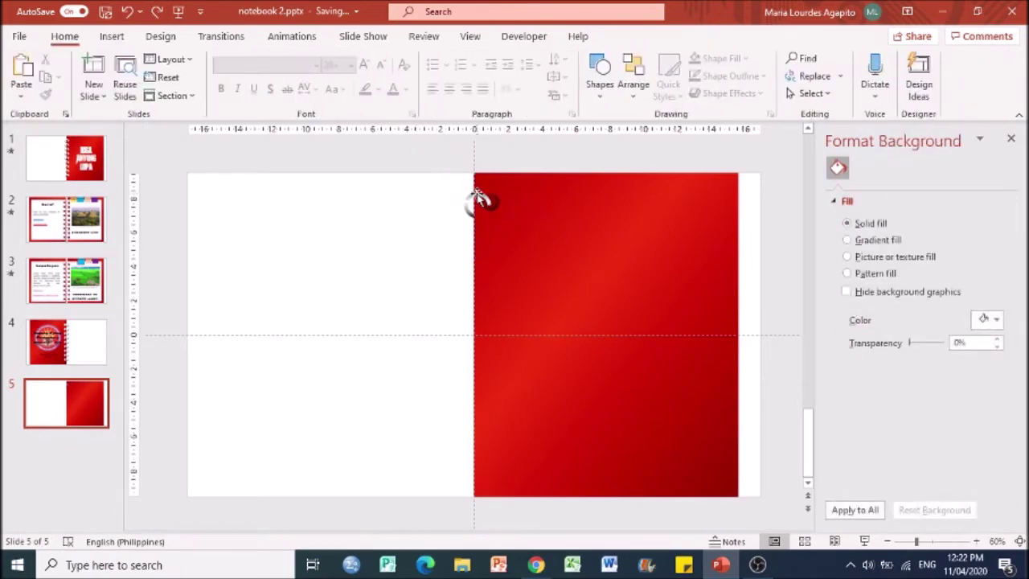
pyautogui.click(478, 202)
pyautogui.keyDown('shift'); pyautogui.click(495, 204); pyautogui.keyUp('shift')
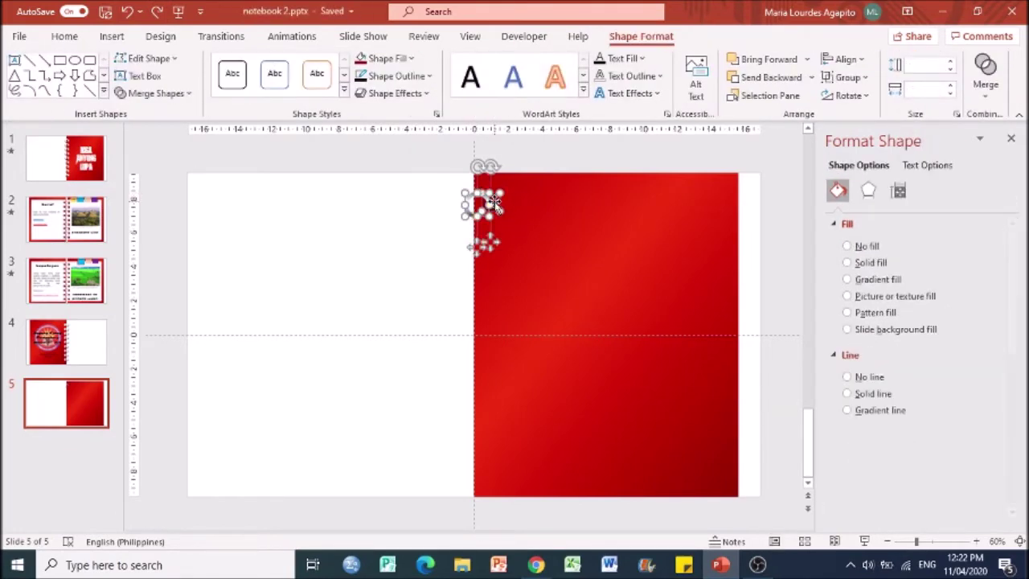
pyautogui.hotkey('ctrl', 'z')
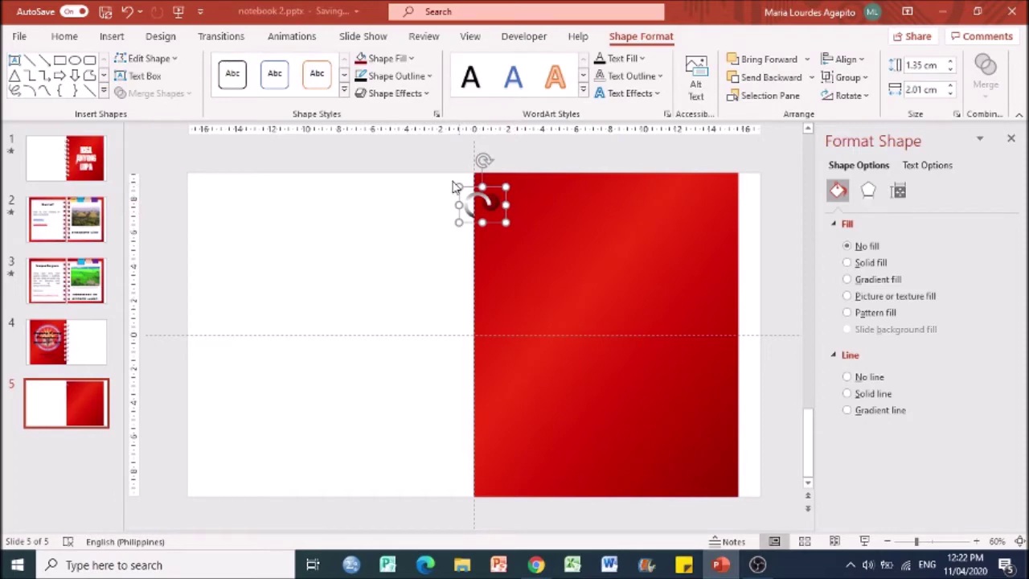
pyautogui.click(494, 206)
# Duplicate the ring down the cover's left edge to make eight evenly spaced rings.
pyautogui.click(494, 205)
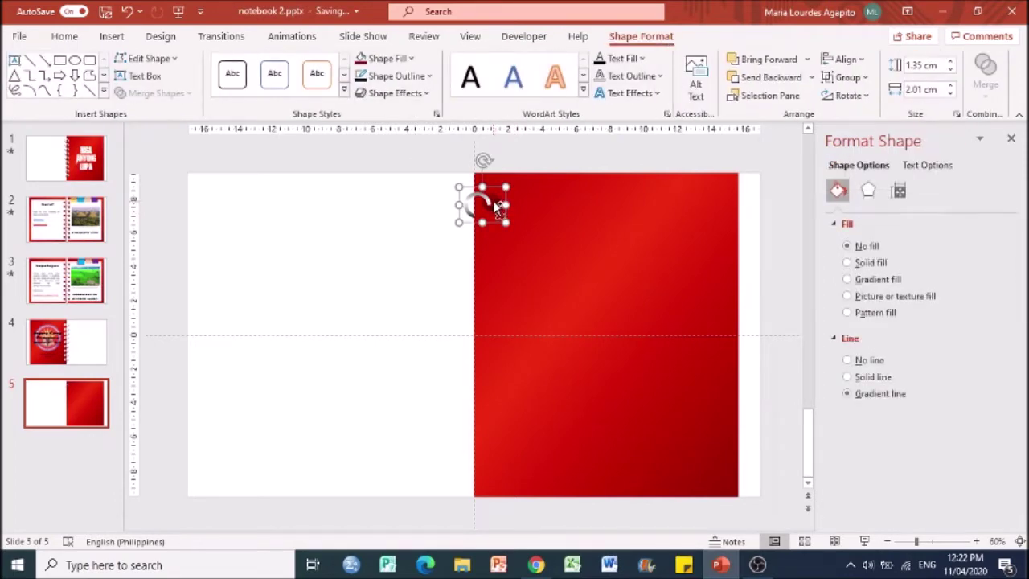
pyautogui.hotkey('ctrl', 'd')
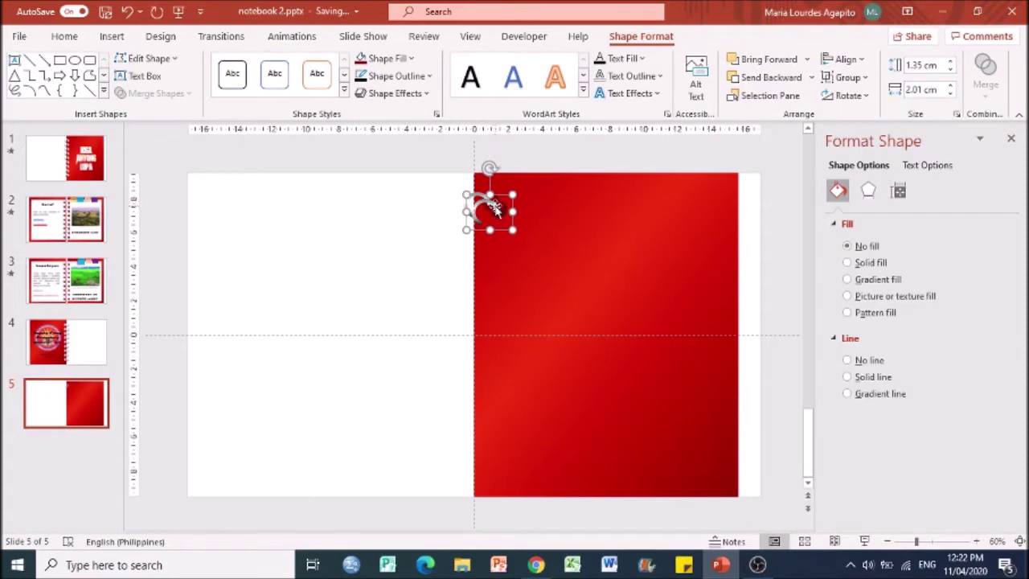
pyautogui.moveTo(496, 208); pyautogui.dragTo(487, 239)
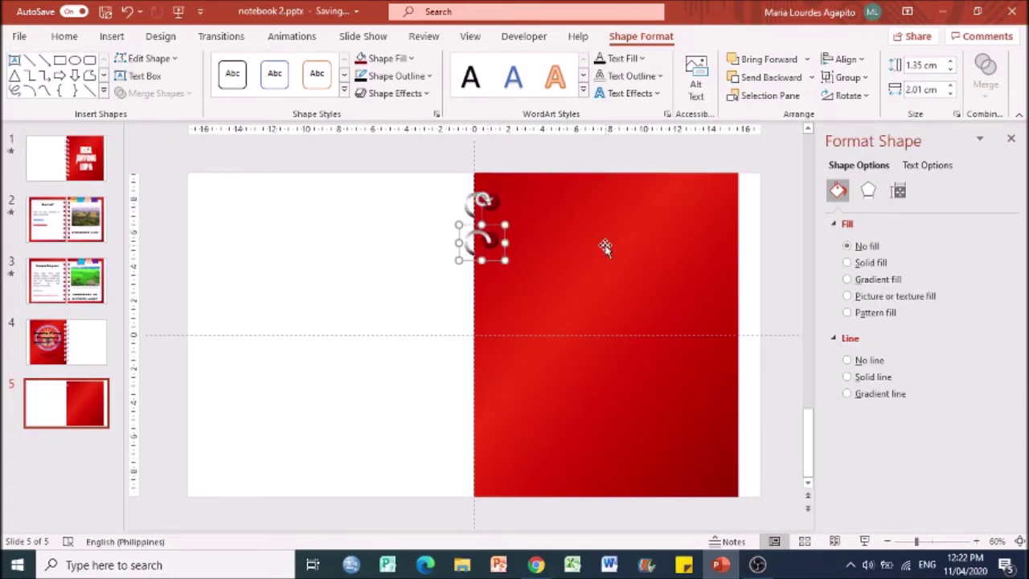
pyautogui.hotkey('ctrl', 'd')
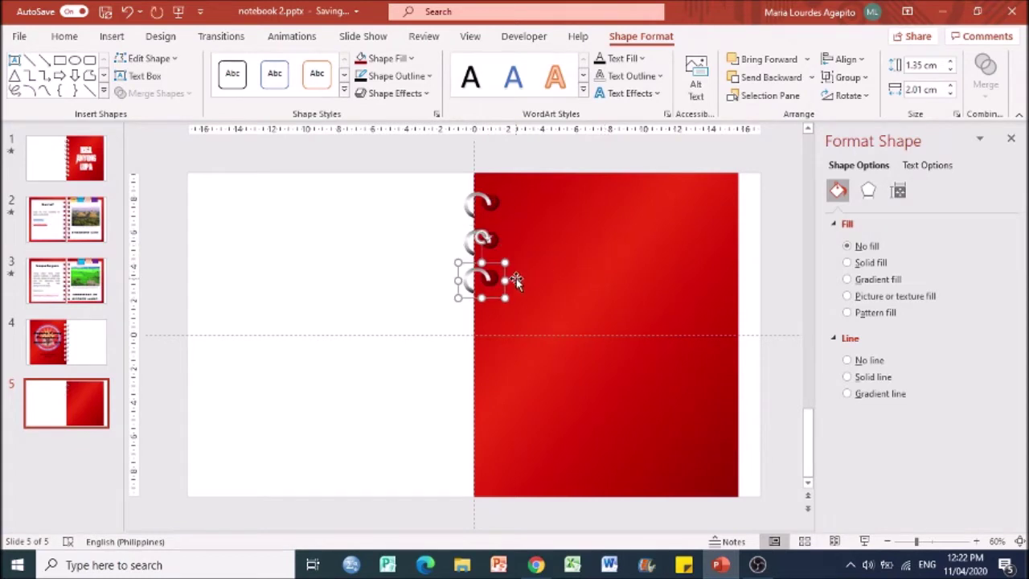
pyautogui.hotkey('ctrl', 'd')
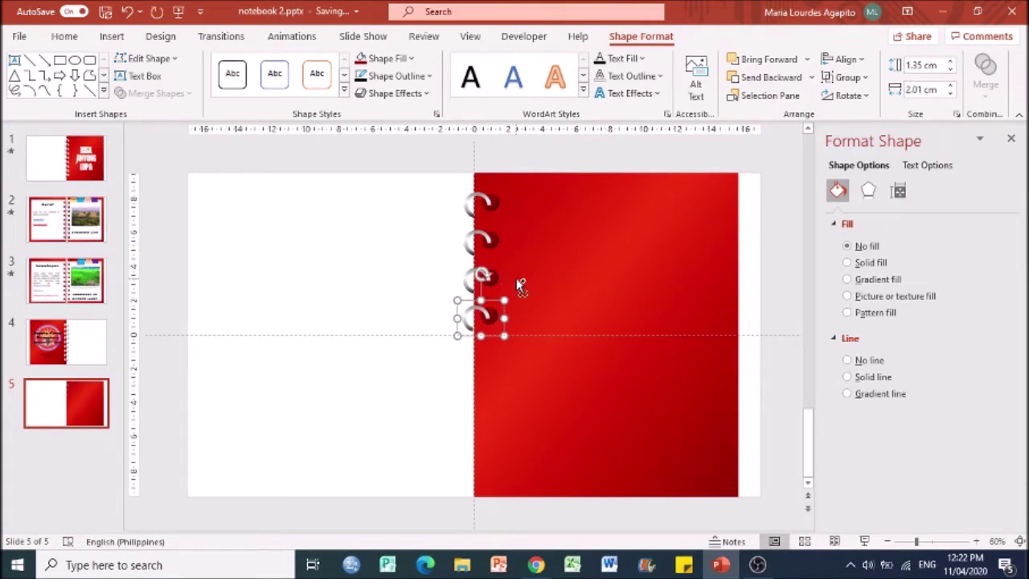
pyautogui.hotkey('ctrl', 'd')
pyautogui.hotkey('ctrl', 'd')
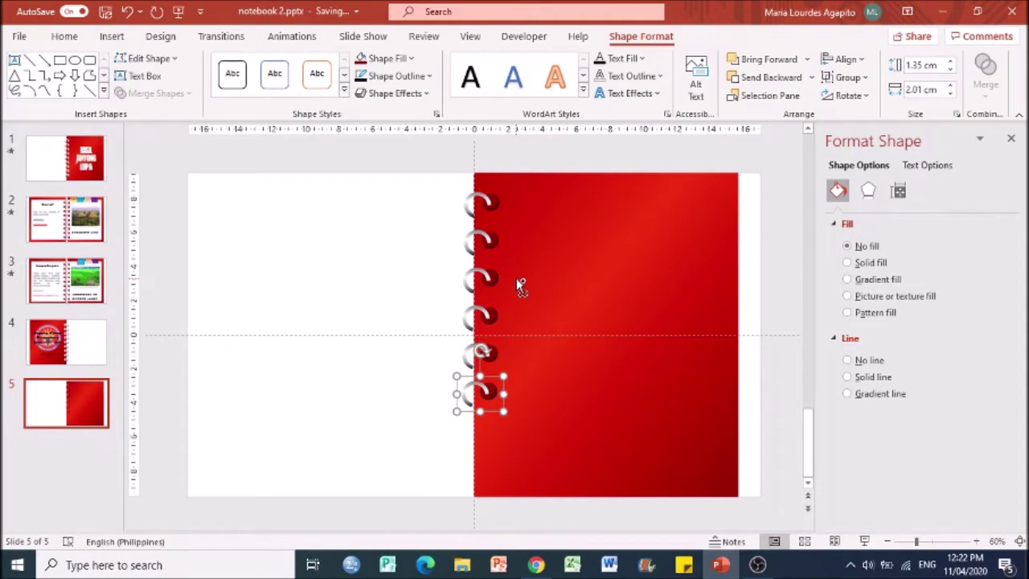
pyautogui.hotkey('ctrl', 'd')
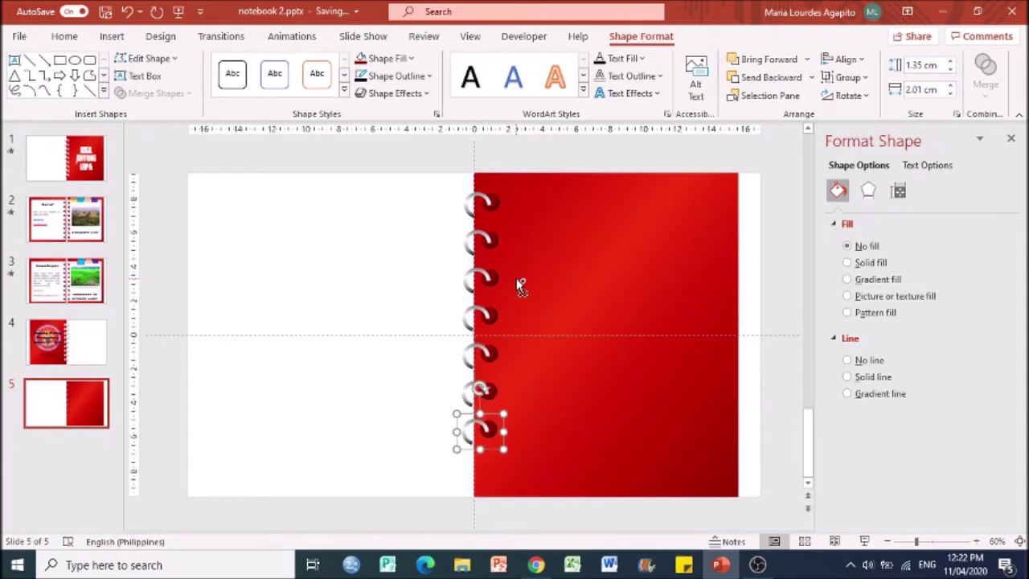
pyautogui.hotkey('ctrl', 'd')
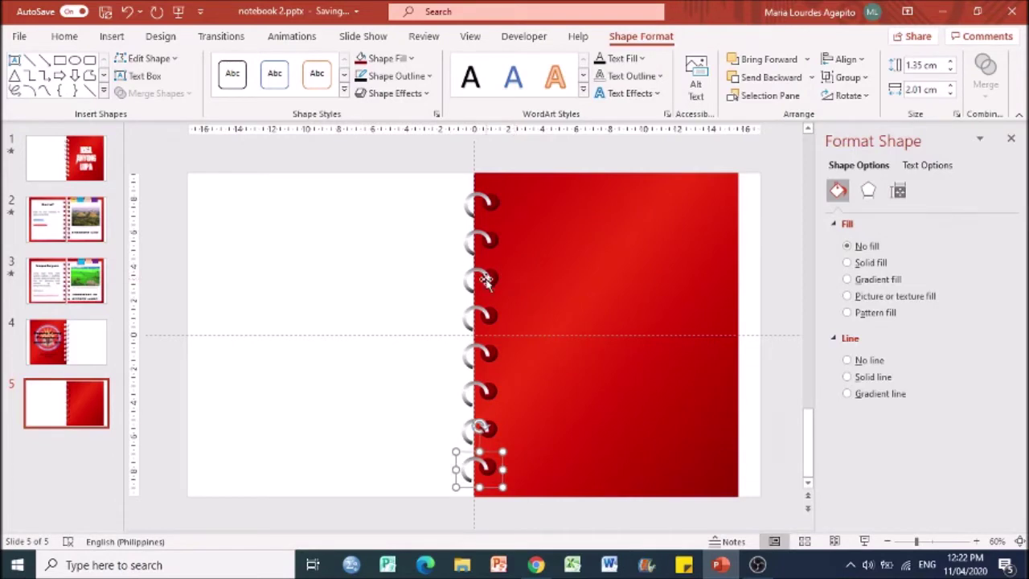
# Check the spacing by selecting the fourth through bottom rings in turn.
pyautogui.click(488, 315)
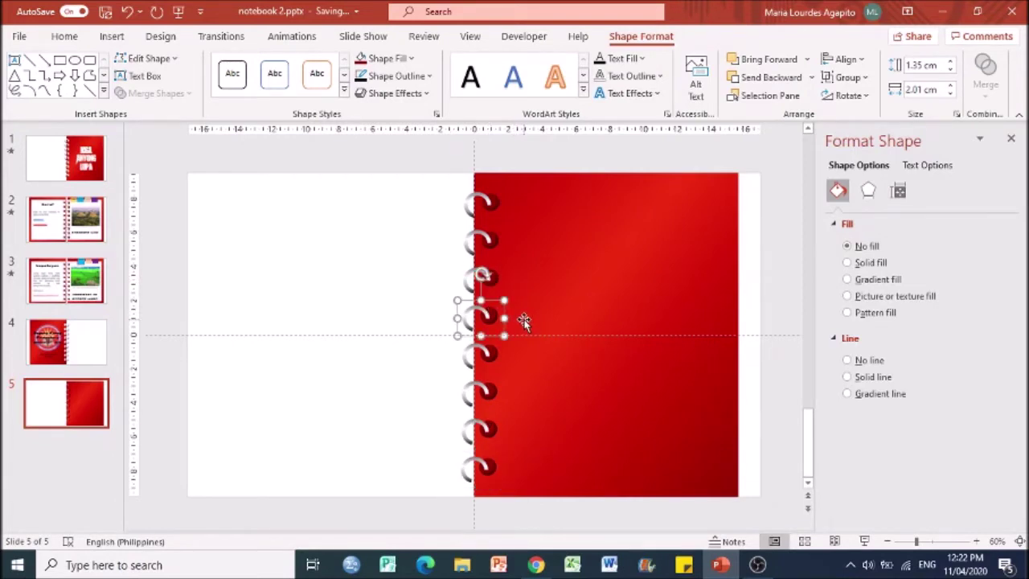
pyautogui.click(490, 356)
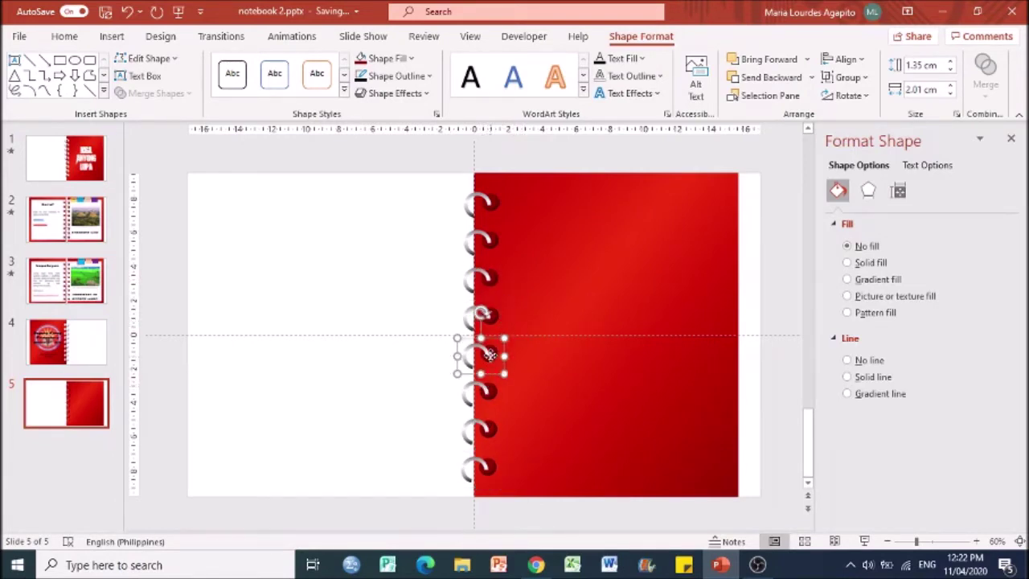
pyautogui.click(490, 392)
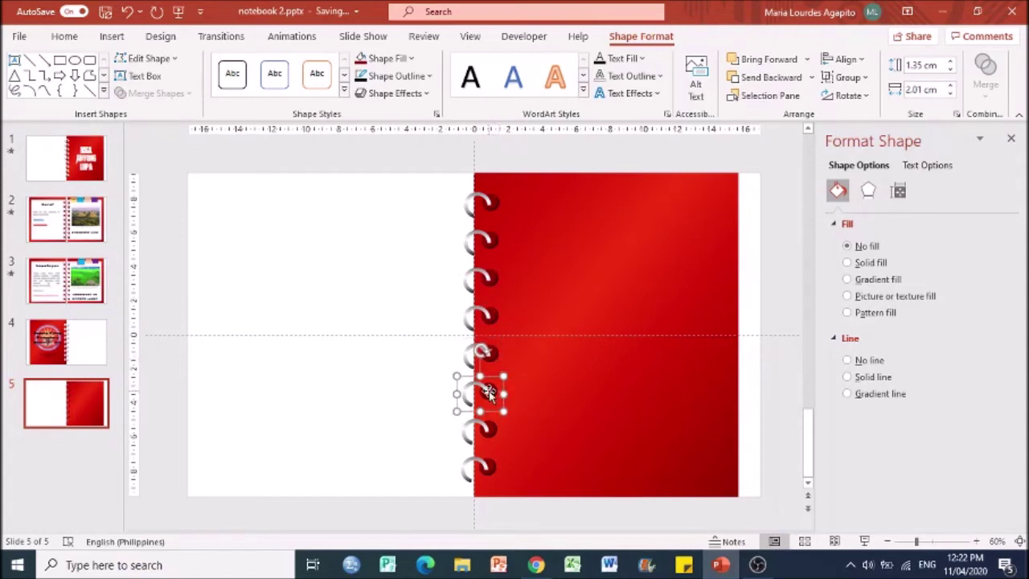
pyautogui.click(478, 434)
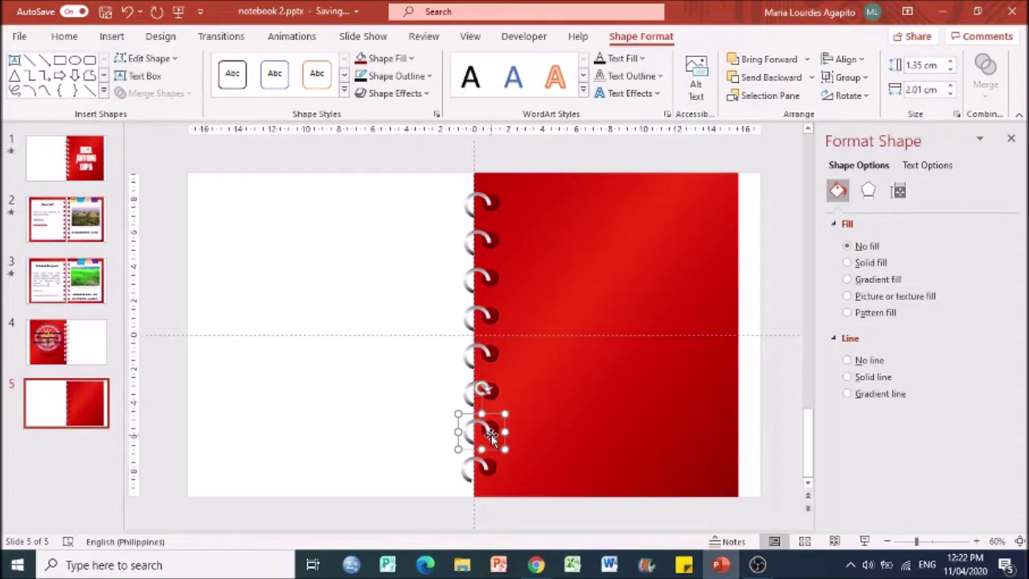
pyautogui.click(486, 472)
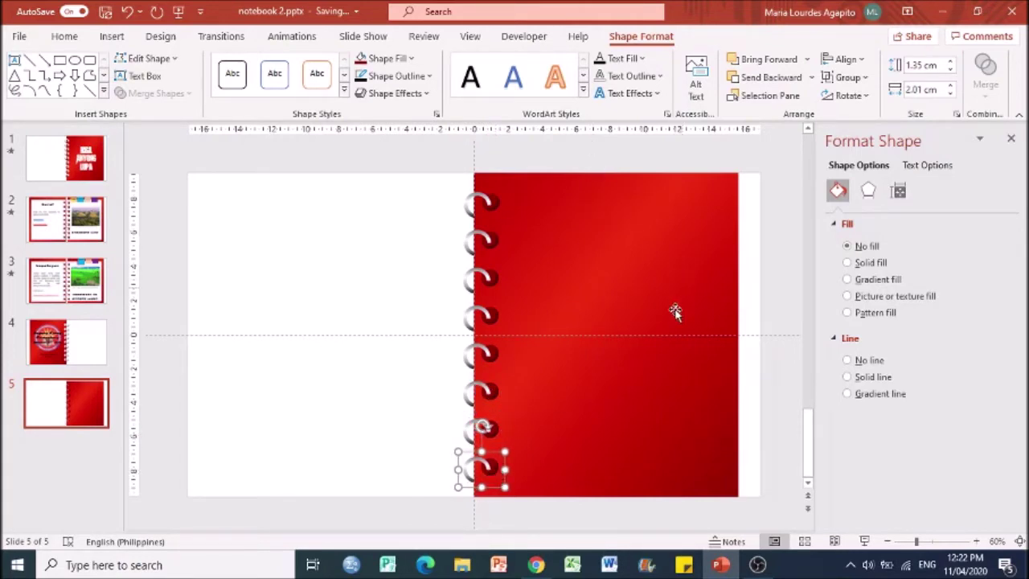
pyautogui.click(794, 328)
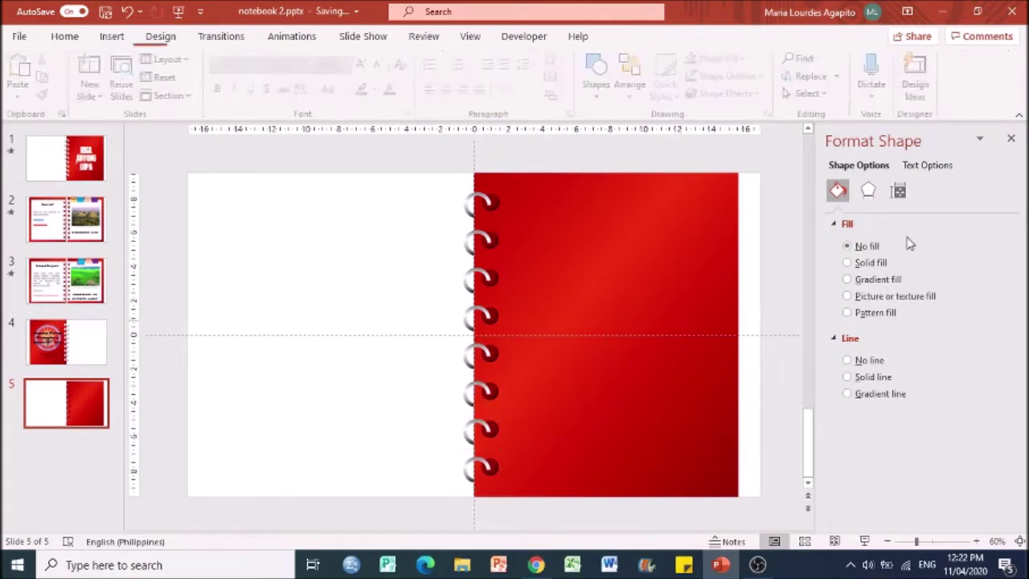
# Draw a text box on the red cover and type the title 'Mga Anyong Lupa'.
pyautogui.click(113, 37)
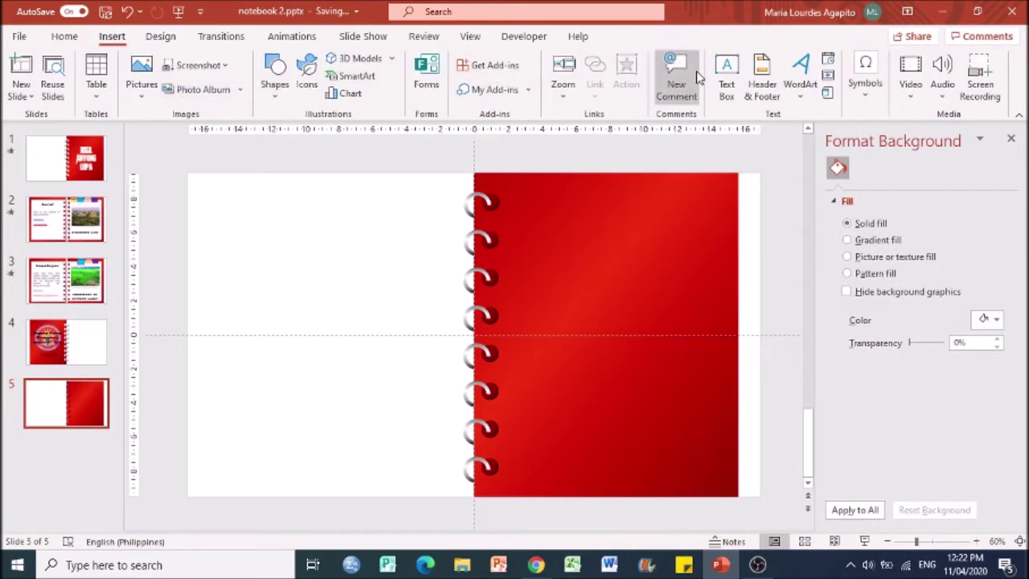
pyautogui.click(726, 90)
pyautogui.moveTo(537, 226); pyautogui.dragTo(729, 406)
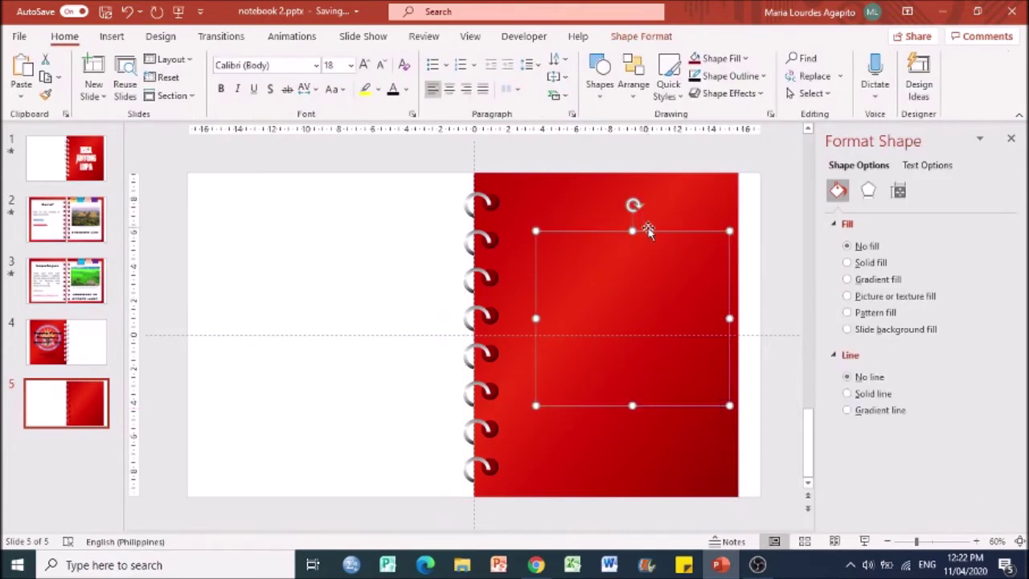
pyautogui.moveTo(650, 233); pyautogui.dragTo(622, 231)
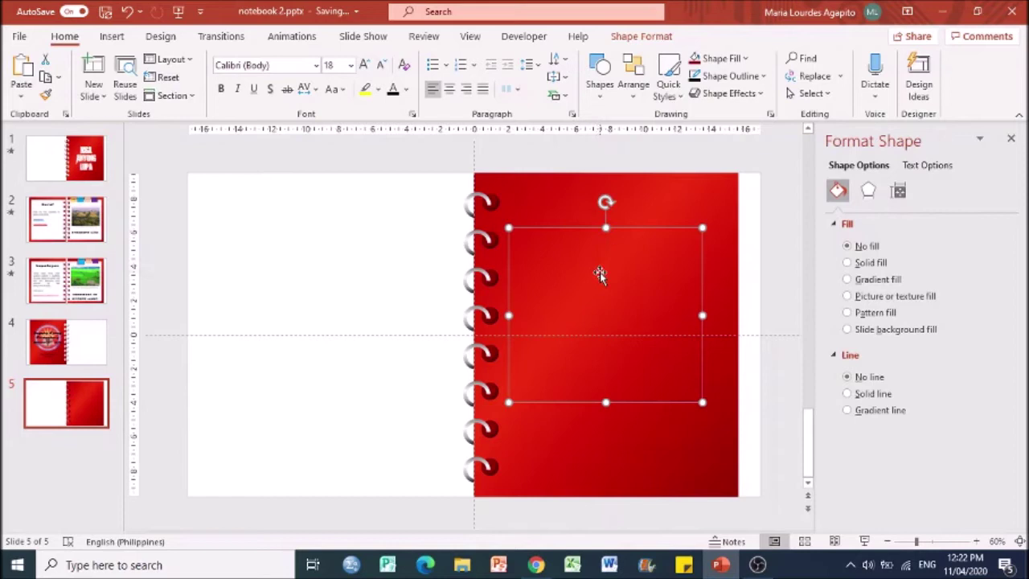
pyautogui.write('anyone')
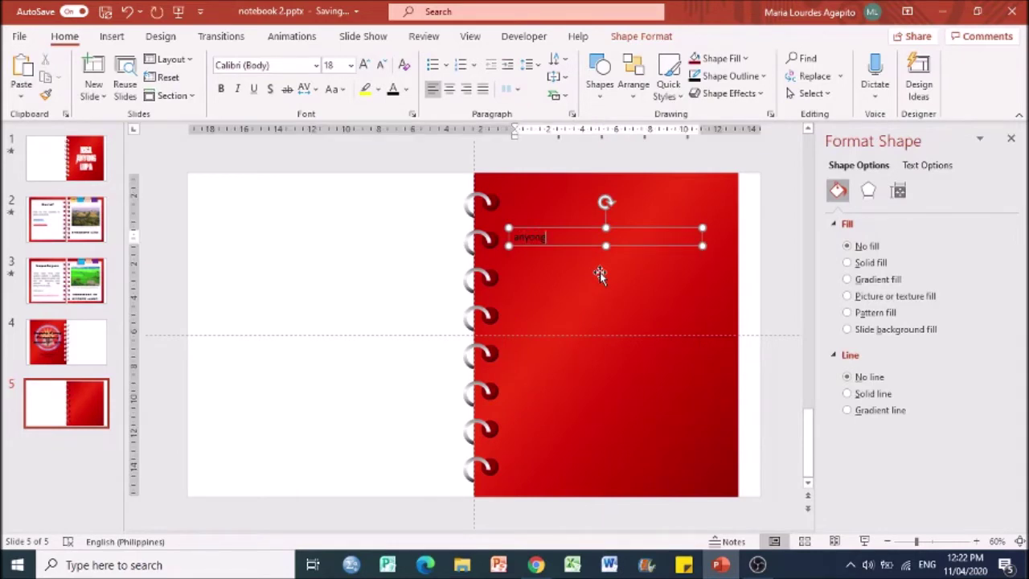
pyautogui.press('BackSpace')
pyautogui.press('BackSpace')
pyautogui.press('BackSpace')
pyautogui.write('Mga An')
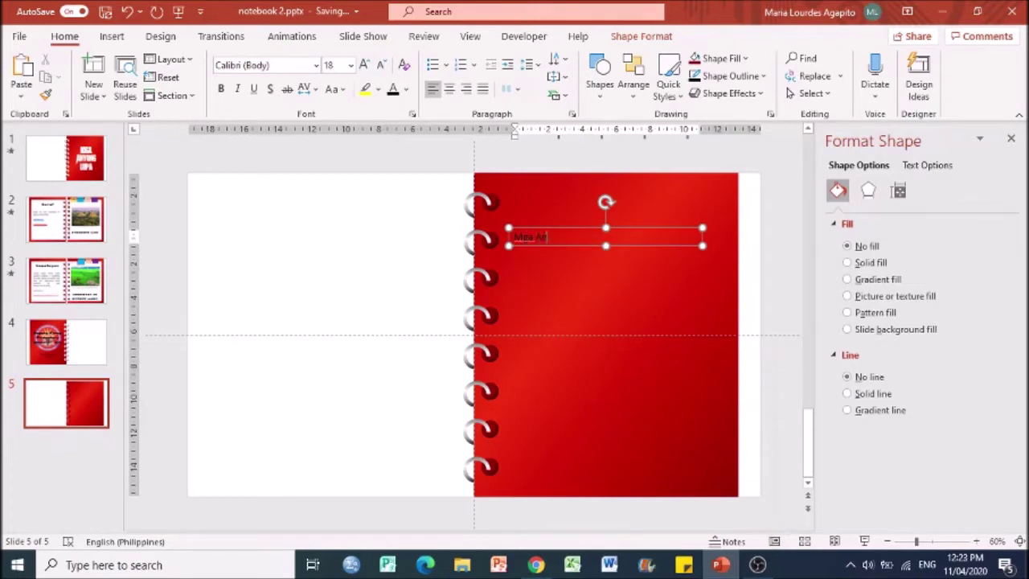
pyautogui.write('yong Lupa')
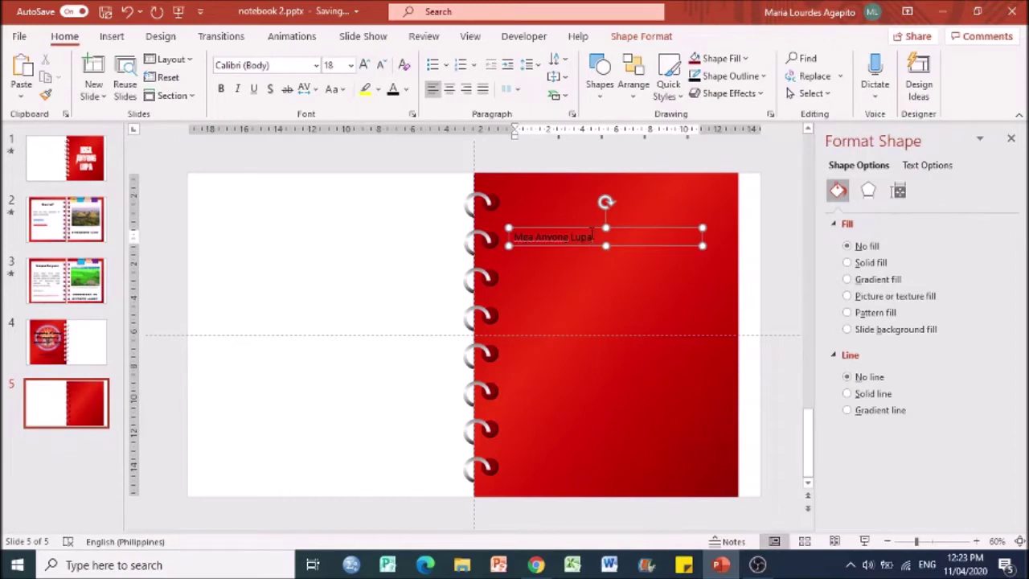
# Format the title in ABANDON font, light white-grey, 66 pt, centre-aligned.
pyautogui.hotkey('ctrl', 'a')
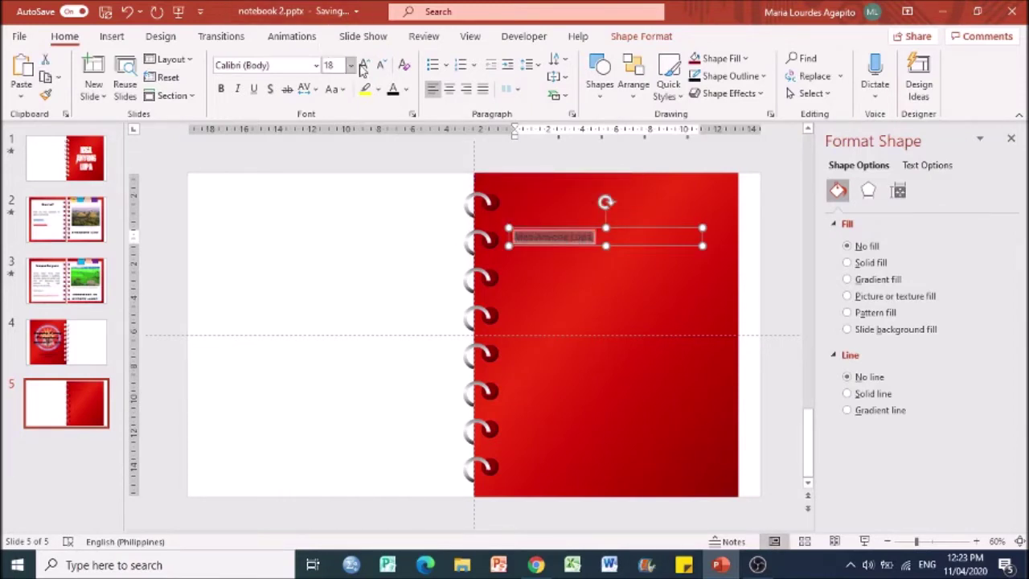
pyautogui.click(364, 64)
pyautogui.click(364, 64)
pyautogui.click(364, 65)
pyautogui.click(364, 64)
pyautogui.click(364, 64)
pyautogui.click(364, 64)
pyautogui.click(364, 64)
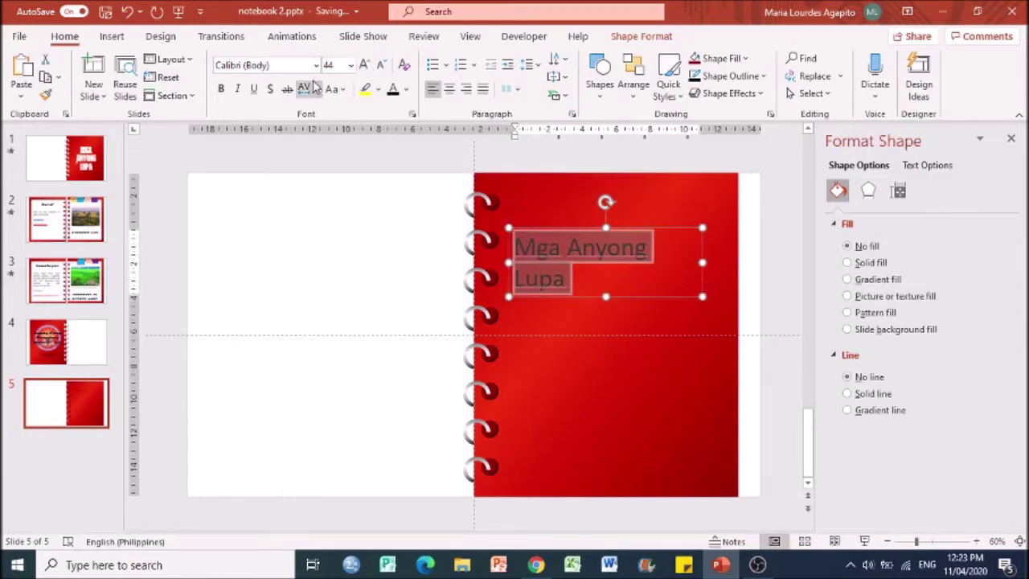
pyautogui.click(316, 66)
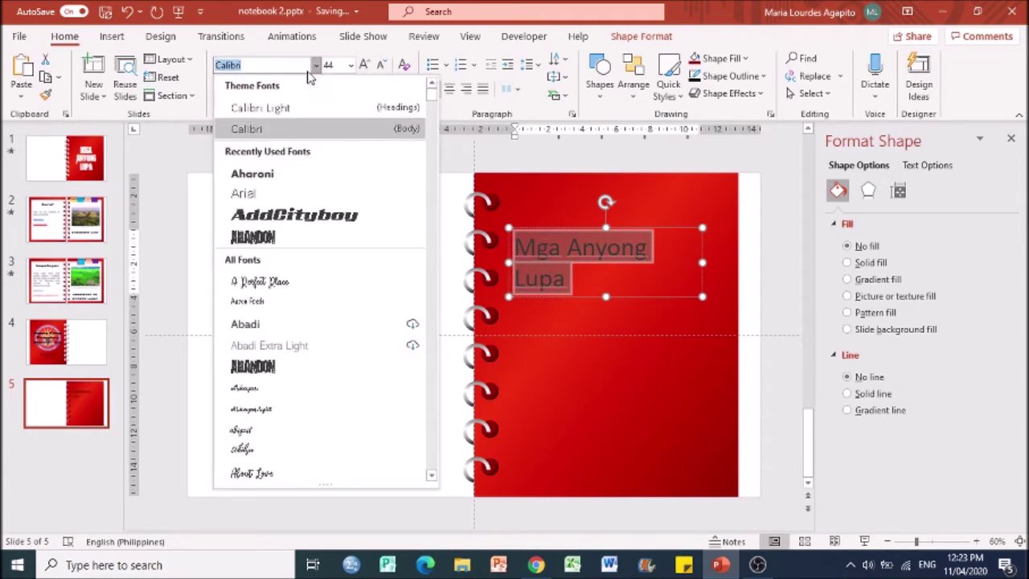
pyautogui.click(306, 367)
pyautogui.click(408, 89)
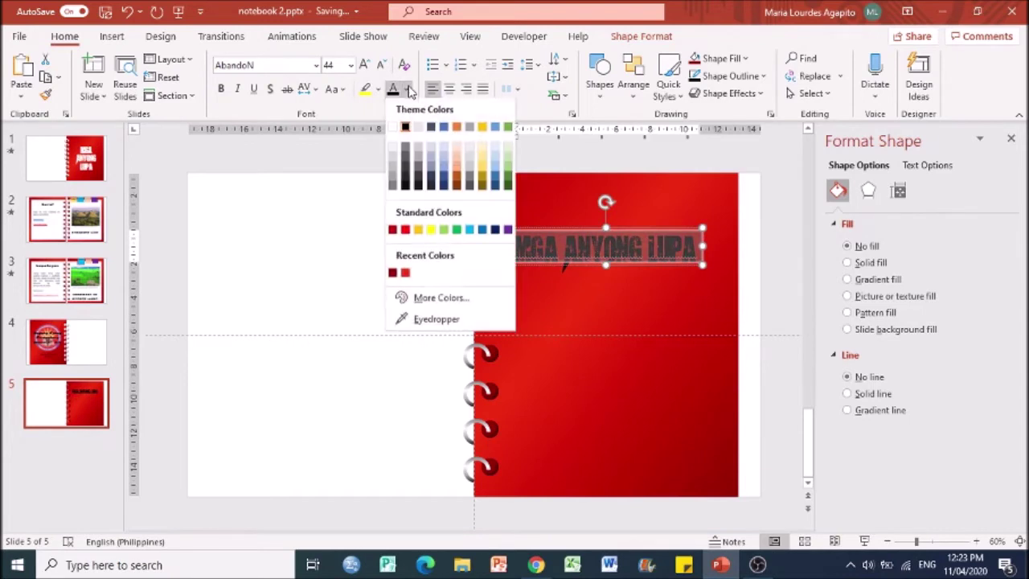
pyautogui.click(393, 135)
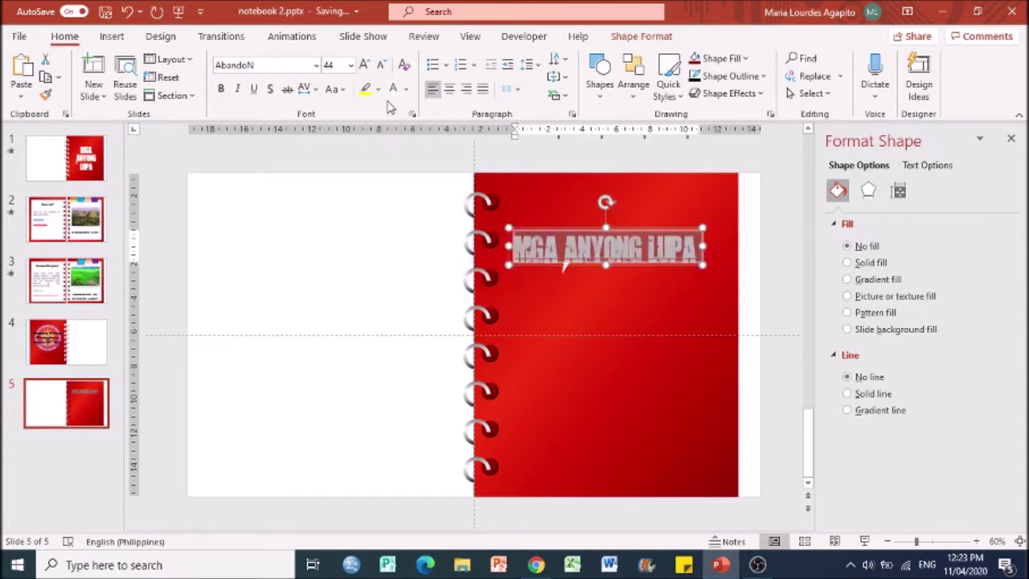
pyautogui.click(364, 67)
pyautogui.click(364, 68)
pyautogui.click(364, 67)
pyautogui.click(364, 68)
pyautogui.click(364, 67)
pyautogui.click(364, 68)
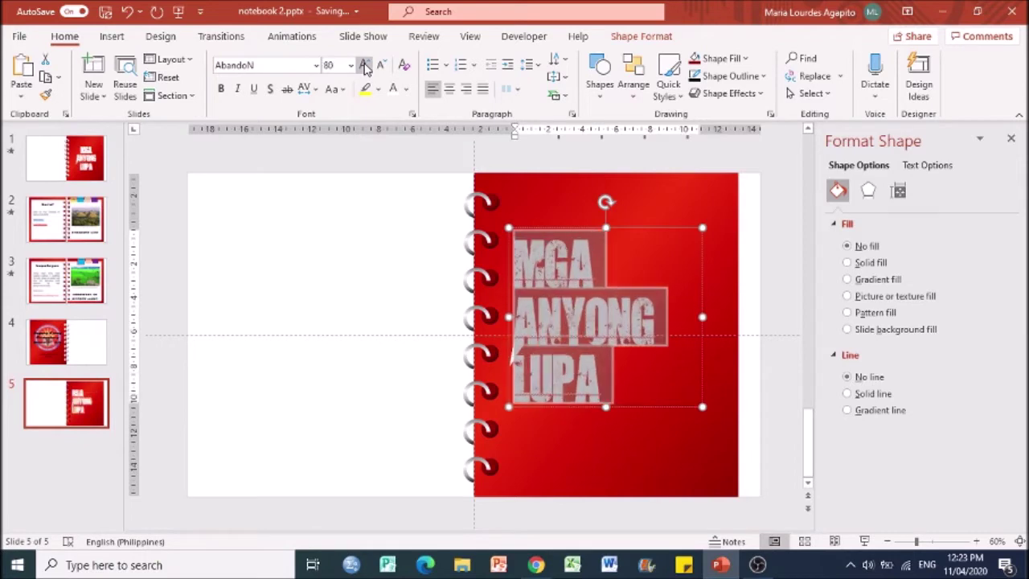
pyautogui.click(450, 88)
# Nudge the title slightly right, then select slide 5 in the slide list.
pyautogui.click(797, 274)
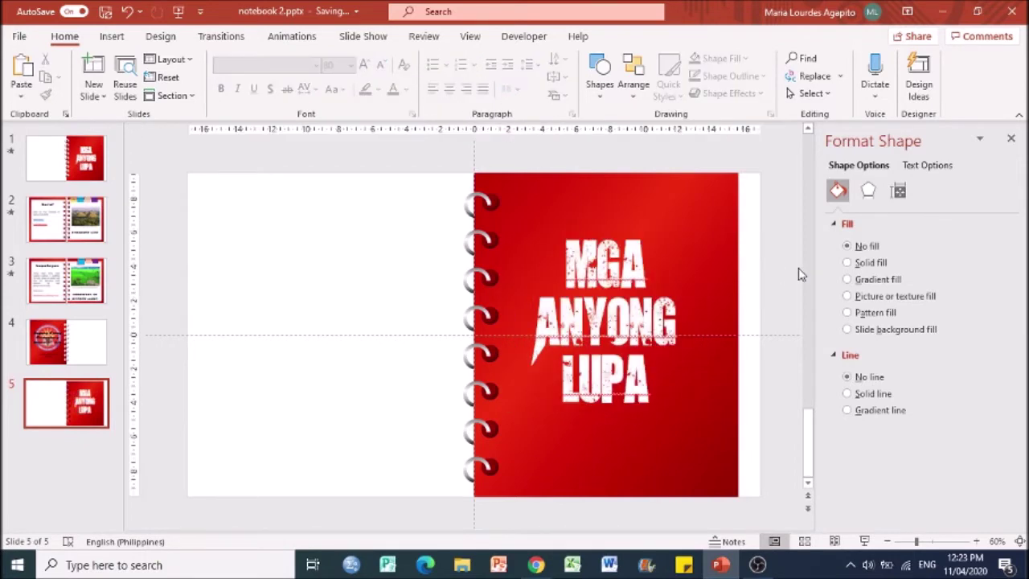
pyautogui.click(627, 229)
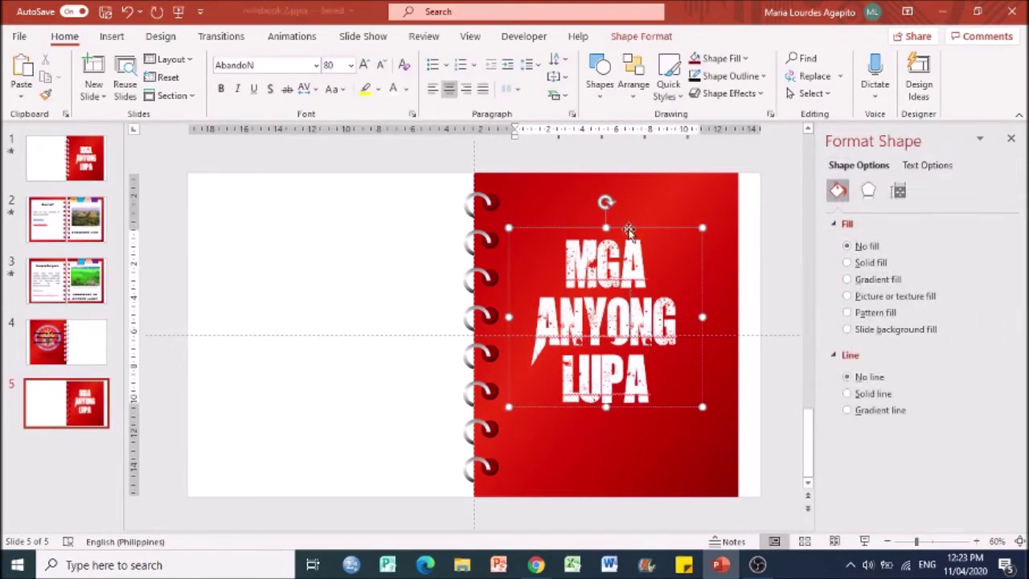
pyautogui.press('Right')
pyautogui.press('Right')
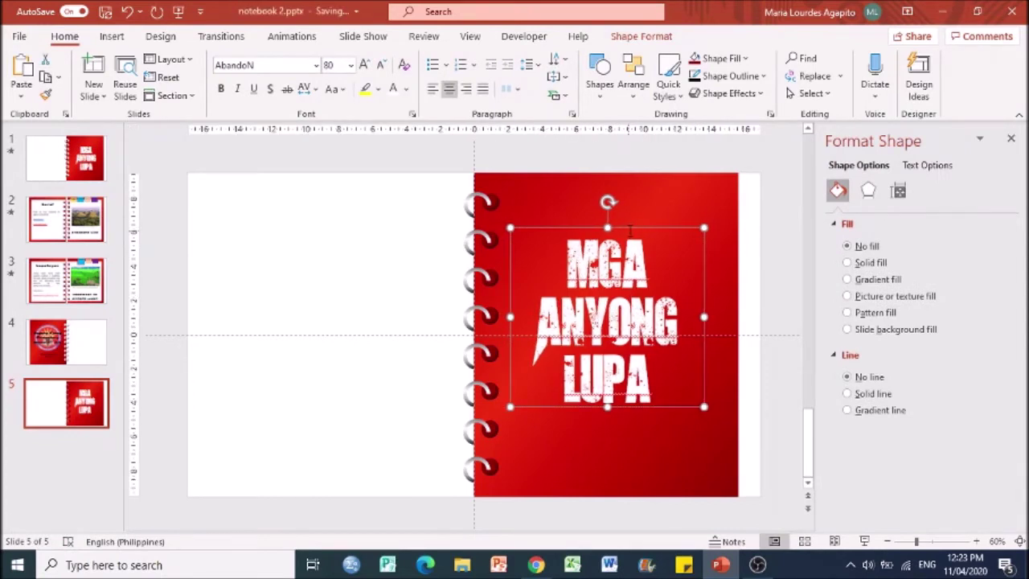
pyautogui.click(786, 247)
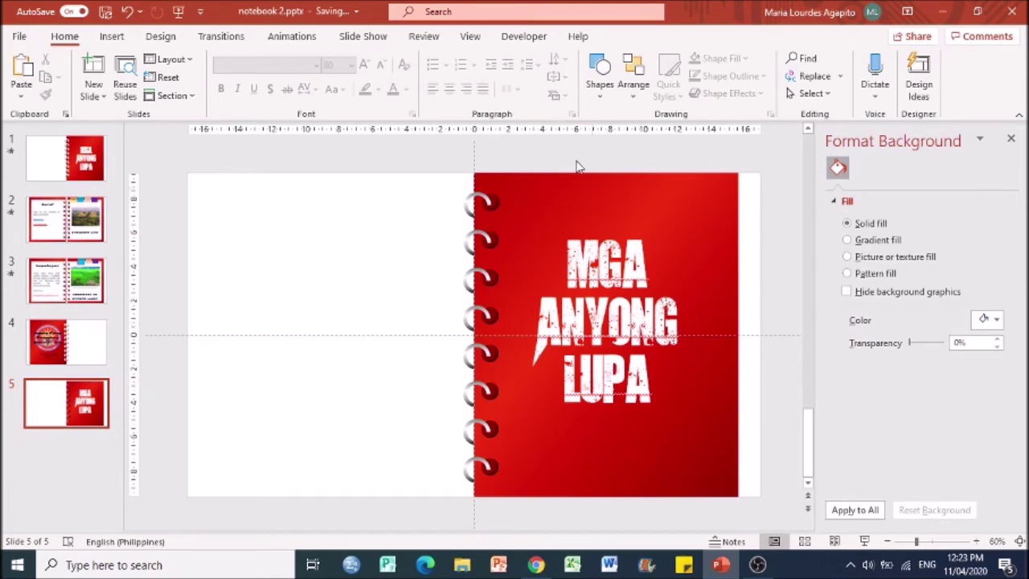
pyautogui.click(92, 414)
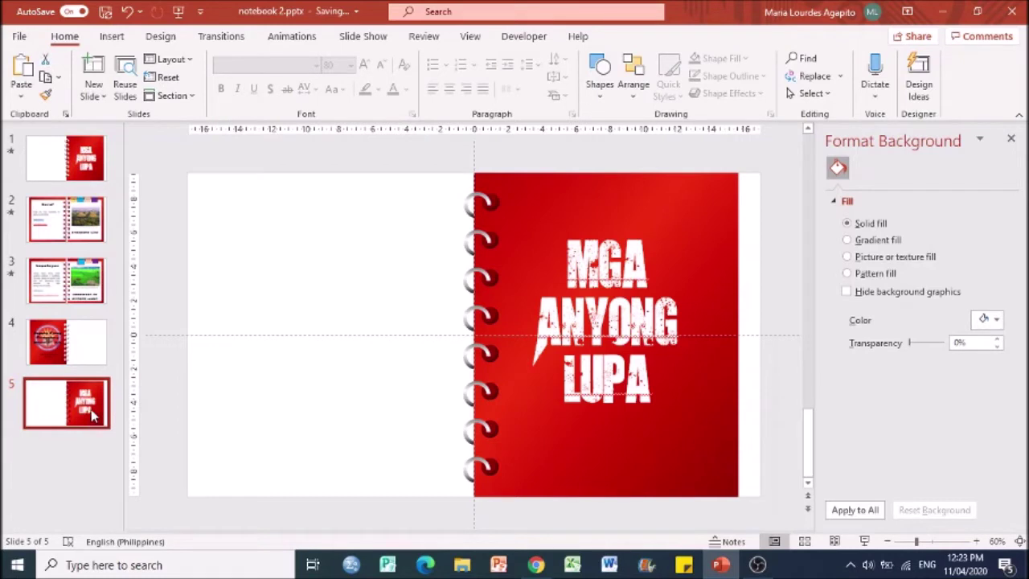
# Duplicate slide 5 as slide 6 and delete its MGA ANYONG LUPA title.
pyautogui.rightClick(92, 414)
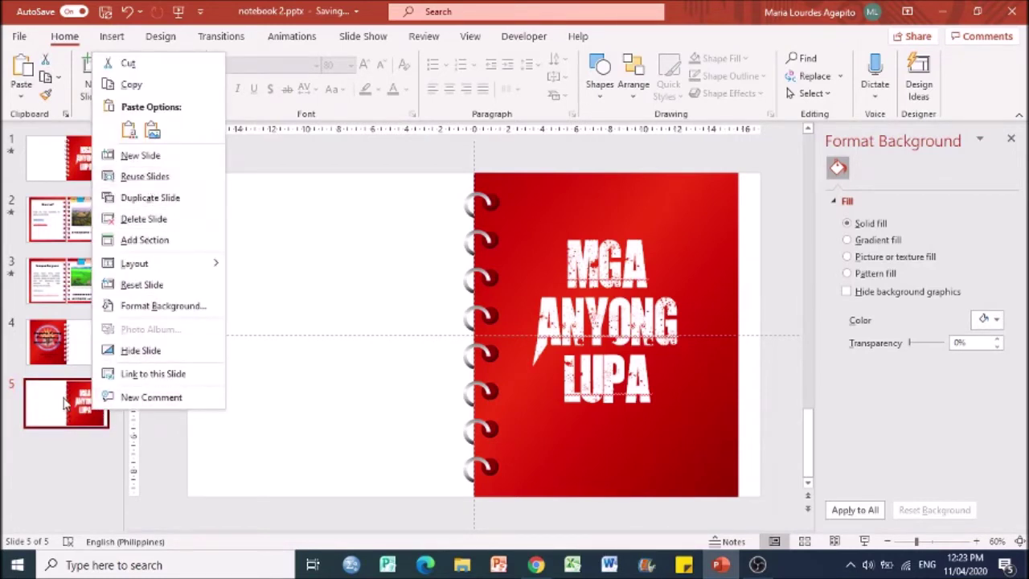
pyautogui.click(141, 199)
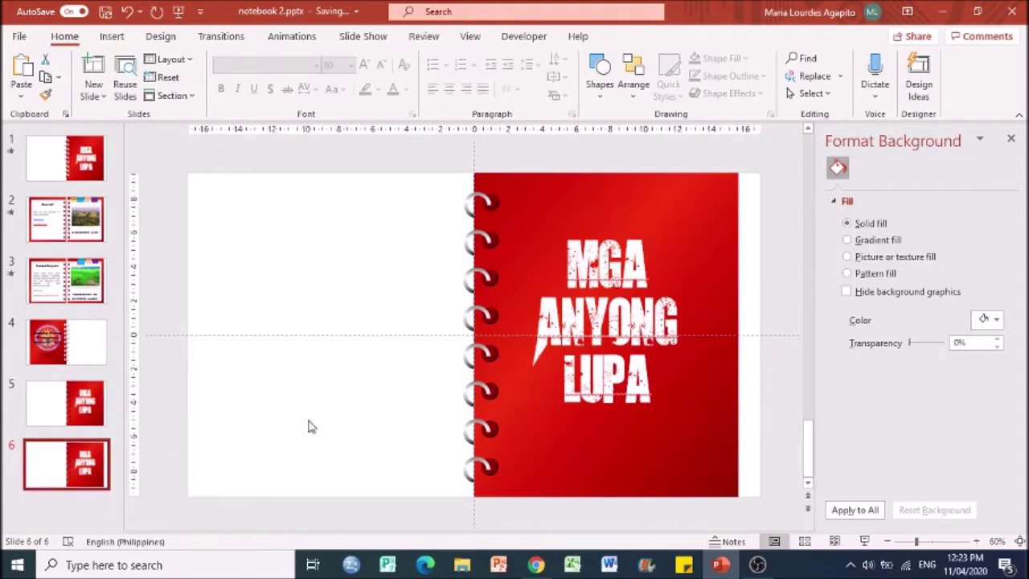
pyautogui.click(637, 229)
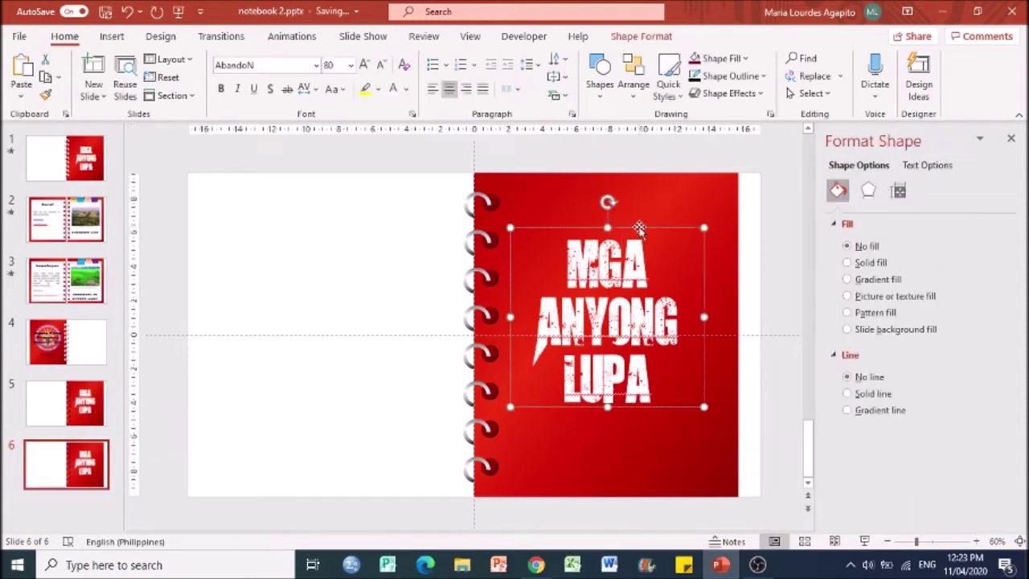
pyautogui.press('Delete')
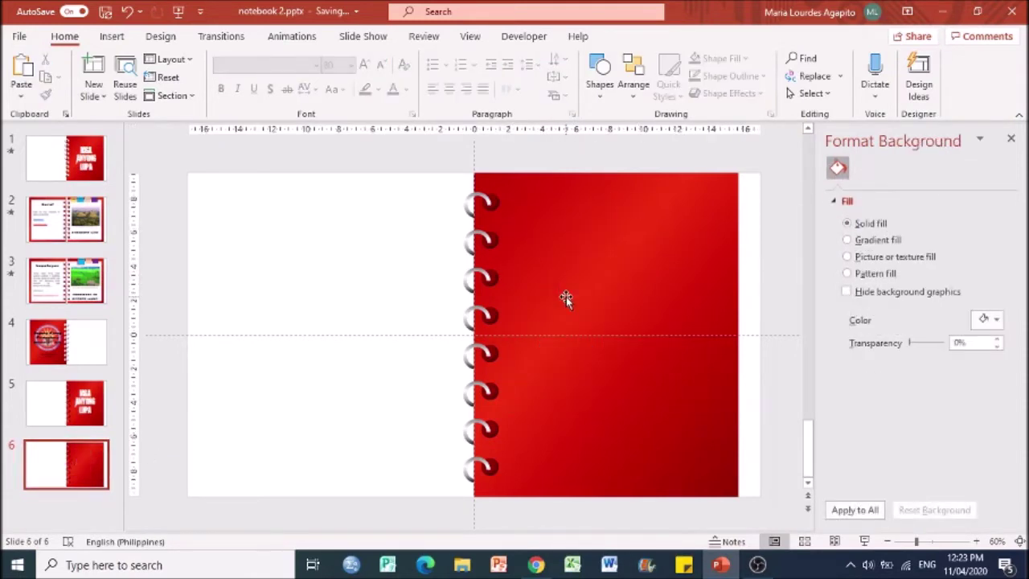
# Group the eight spiral rings on slide 6 into one object.
pyautogui.moveTo(439, 143); pyautogui.dragTo(586, 551)
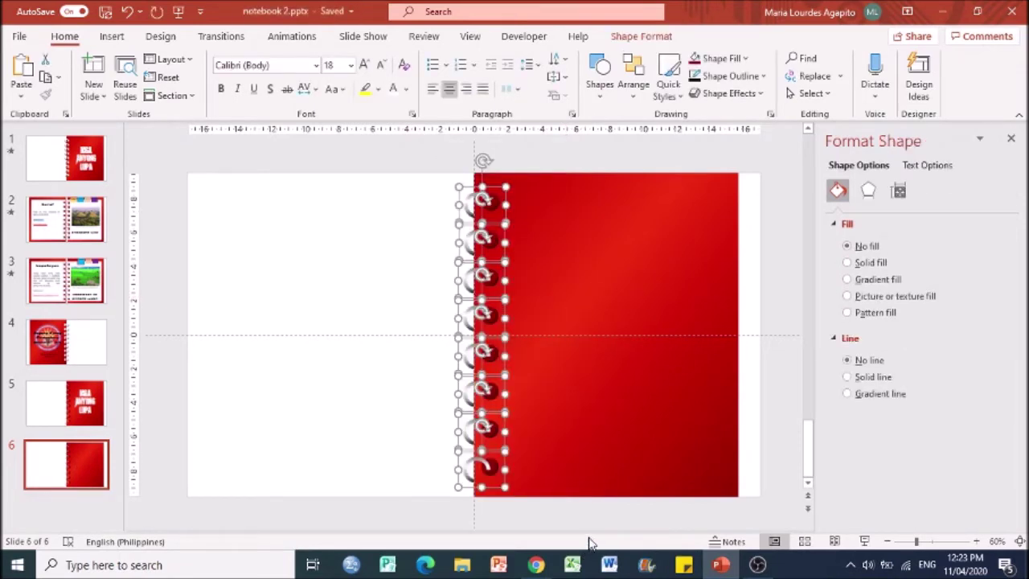
pyautogui.hotkey('ctrl', 'g')
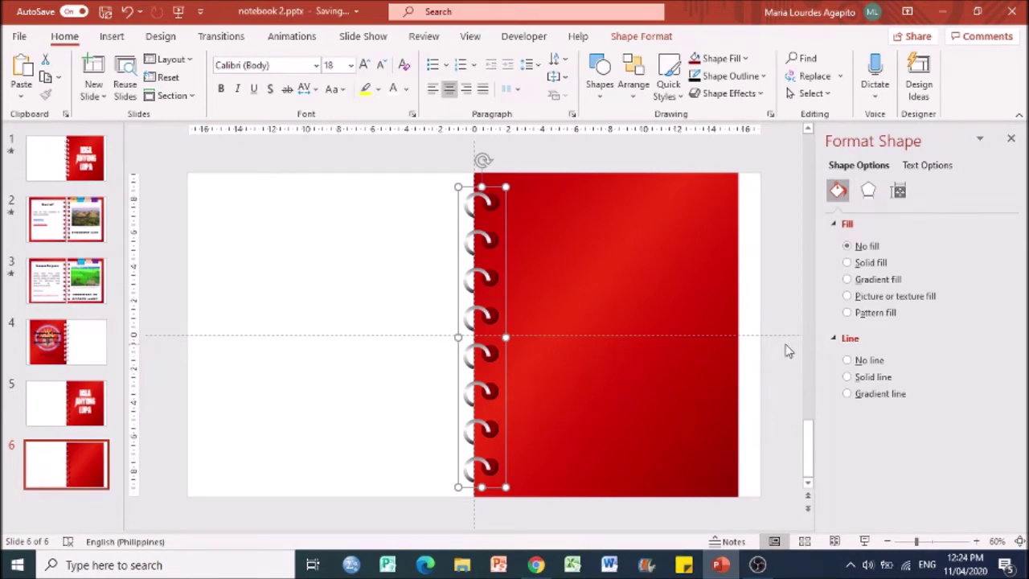
pyautogui.click(664, 339)
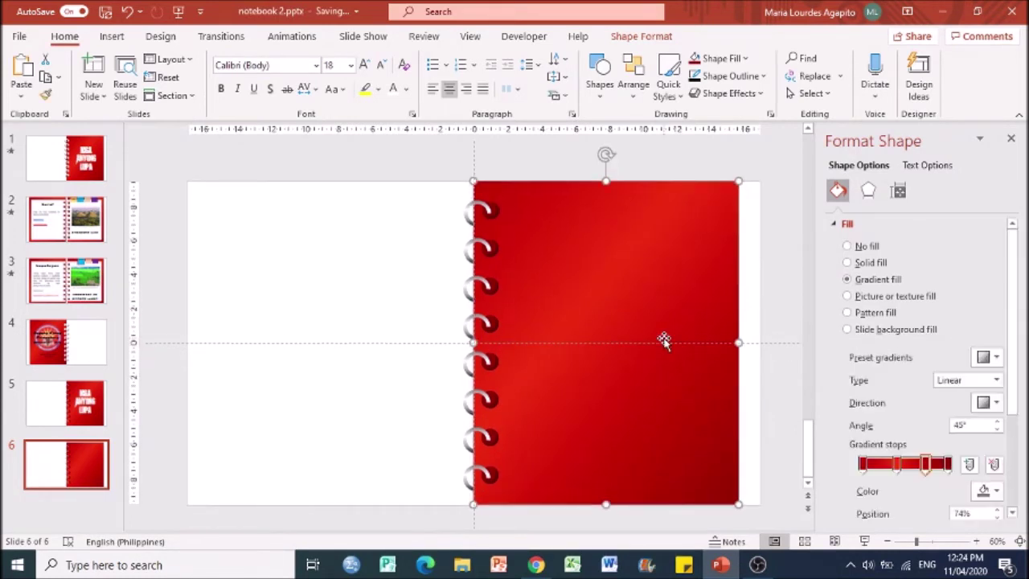
pyautogui.click(479, 161)
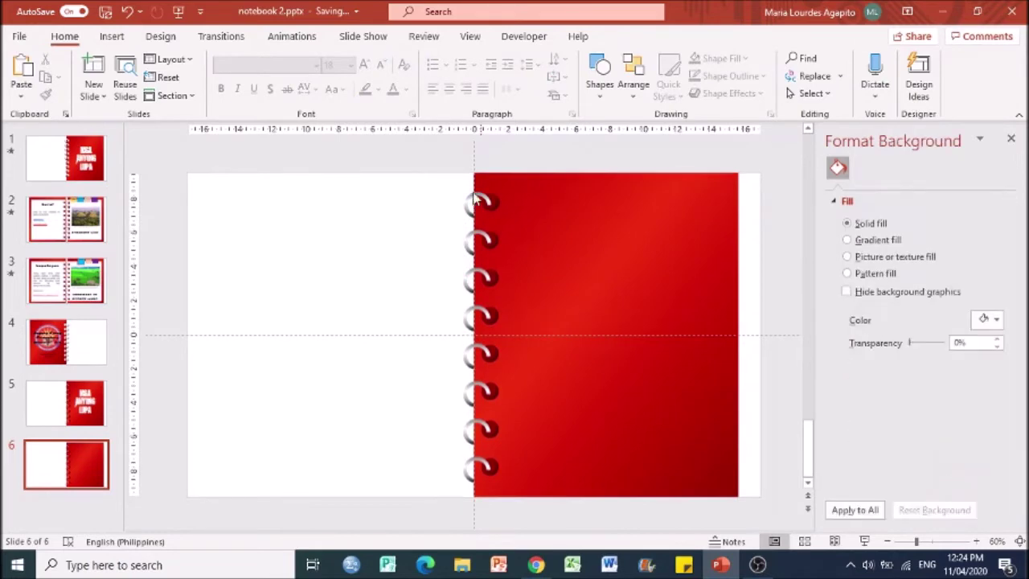
# Flip the grouped ring binding horizontally.
pyautogui.click(482, 201)
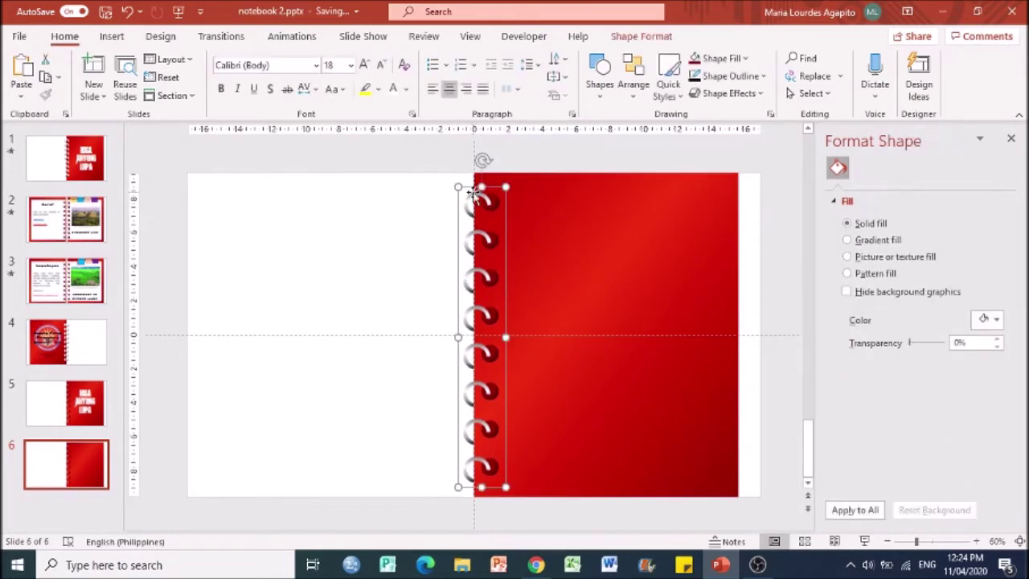
pyautogui.click(659, 37)
pyautogui.click(848, 95)
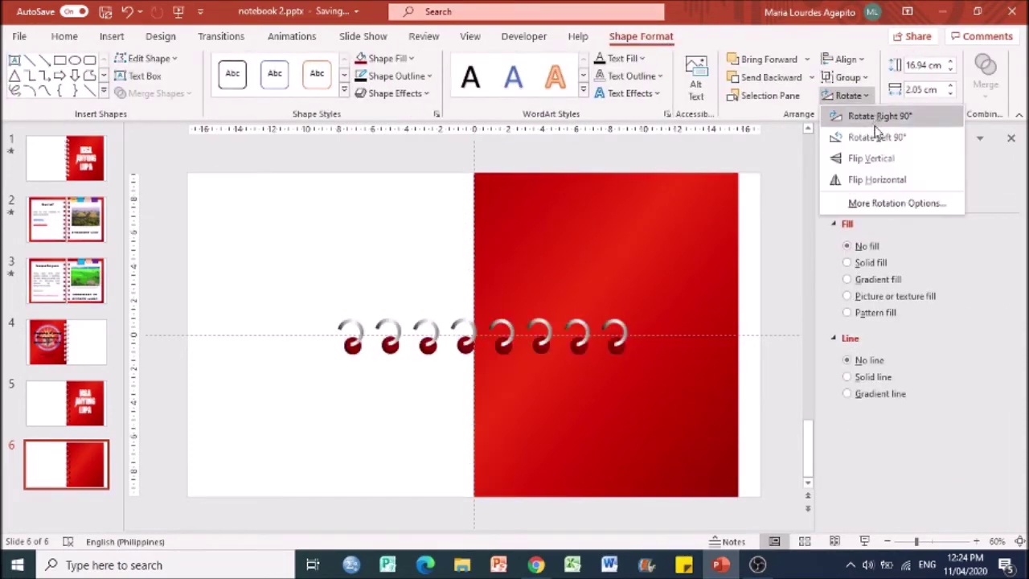
pyautogui.click(895, 179)
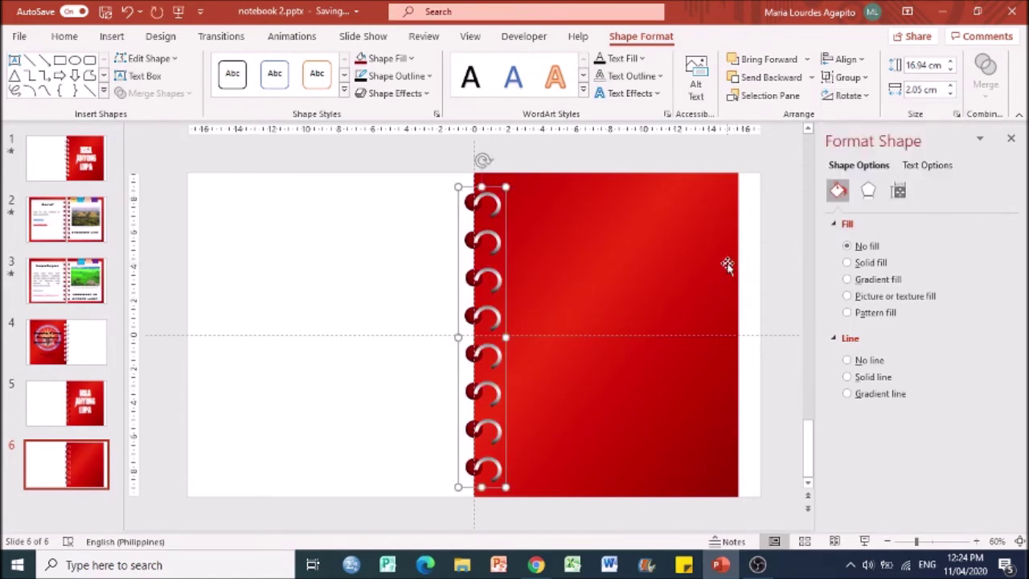
# Move the red cover rectangle to the left half of slide 6.
pyautogui.click(694, 262)
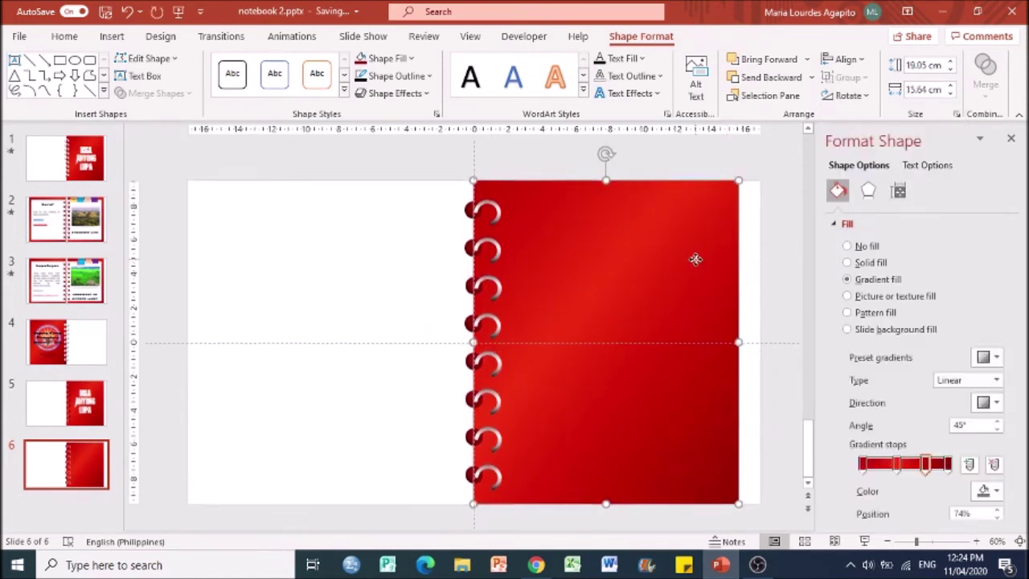
pyautogui.moveTo(695, 260); pyautogui.dragTo(432, 259)
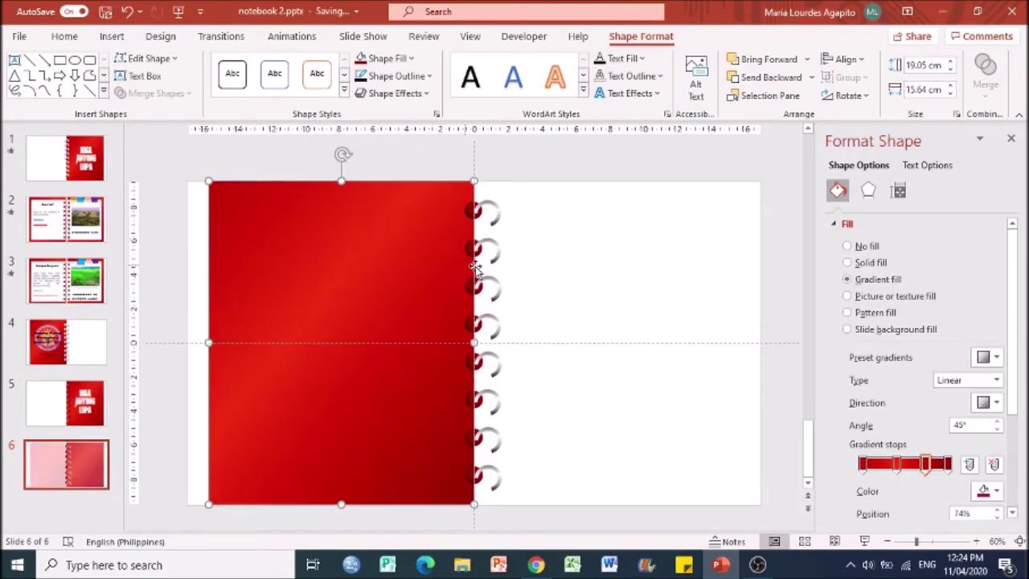
pyautogui.click(592, 239)
pyautogui.click(490, 190)
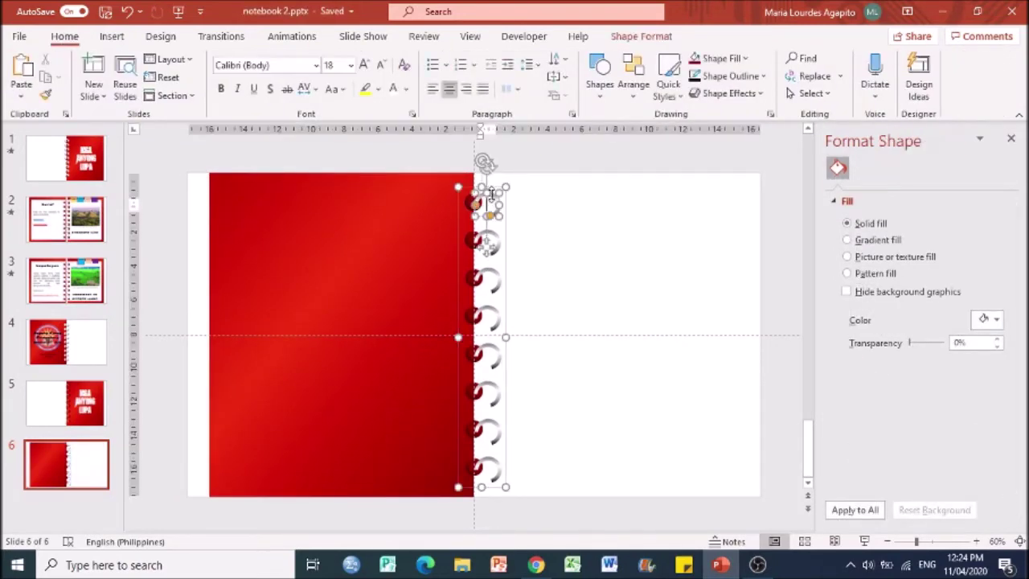
pyautogui.click(576, 196)
# Nudge the ring binding left so it straddles the red cover's right edge.
pyautogui.click(475, 197)
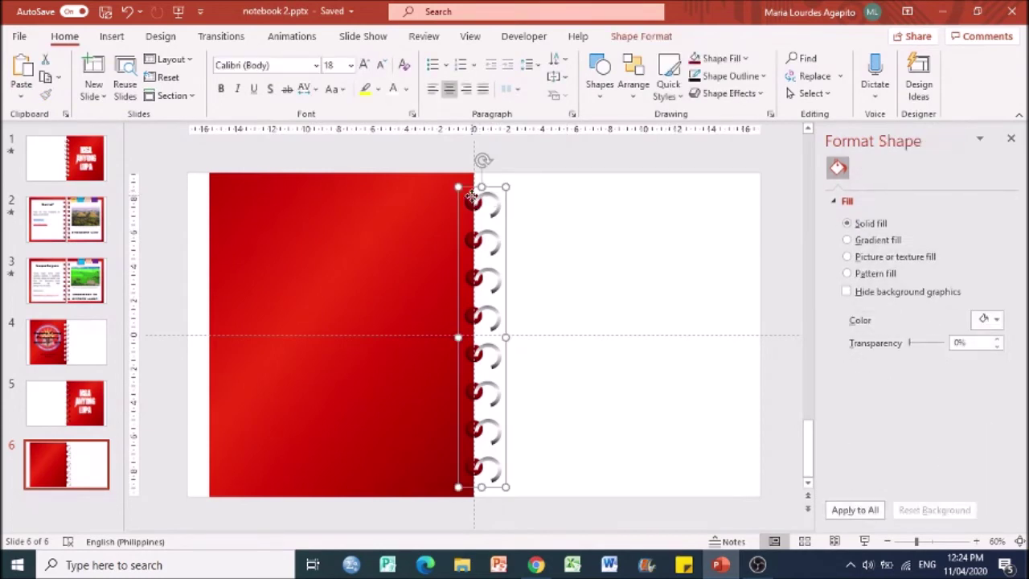
pyautogui.press('Left')
pyautogui.press('Left')
pyautogui.press('Left')
pyautogui.press('Left')
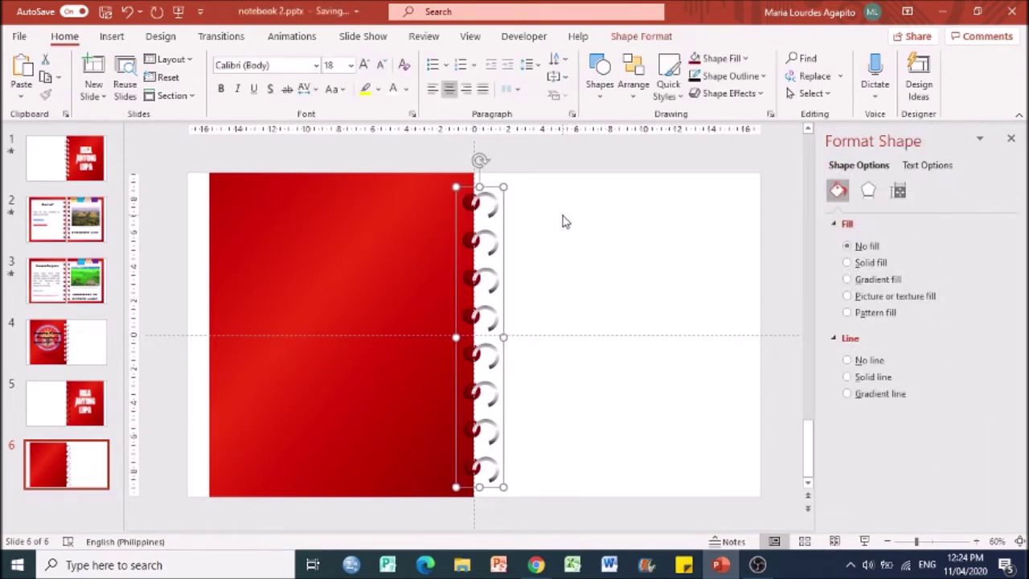
pyautogui.press('Right')
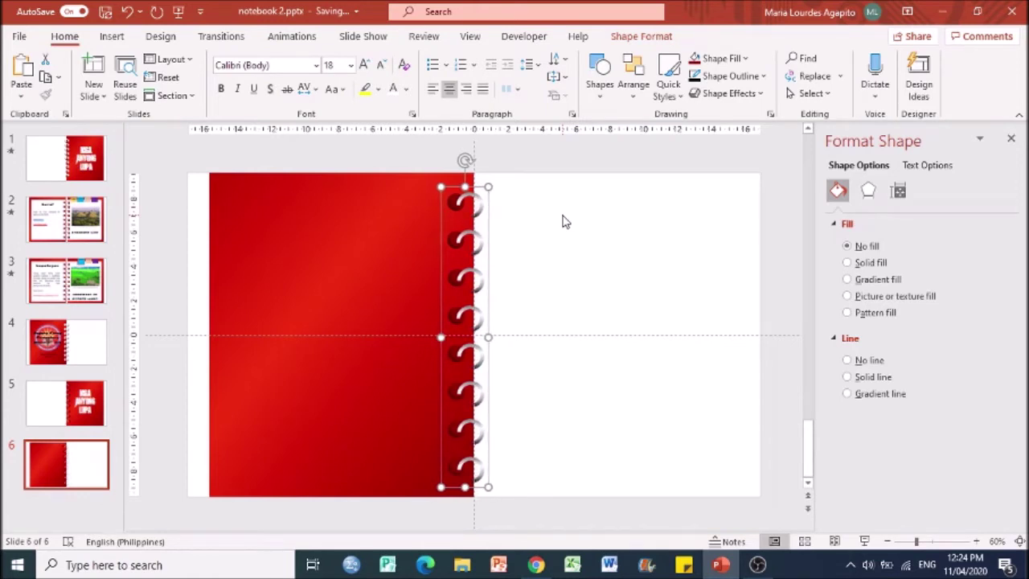
pyautogui.click(789, 278)
pyautogui.click(111, 37)
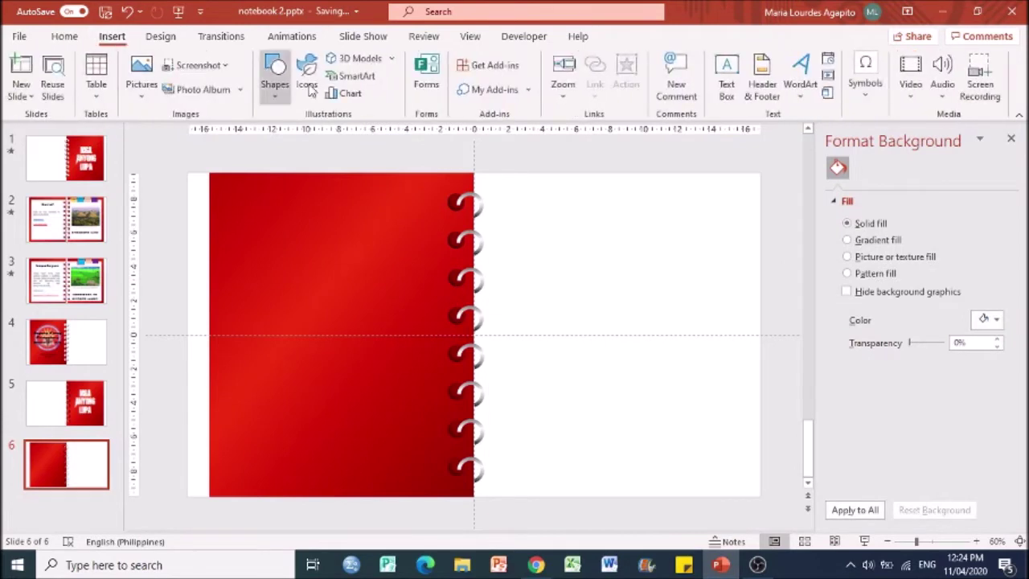
# Draw a text box on the red cover and type 'Name of School'.
pyautogui.click(725, 92)
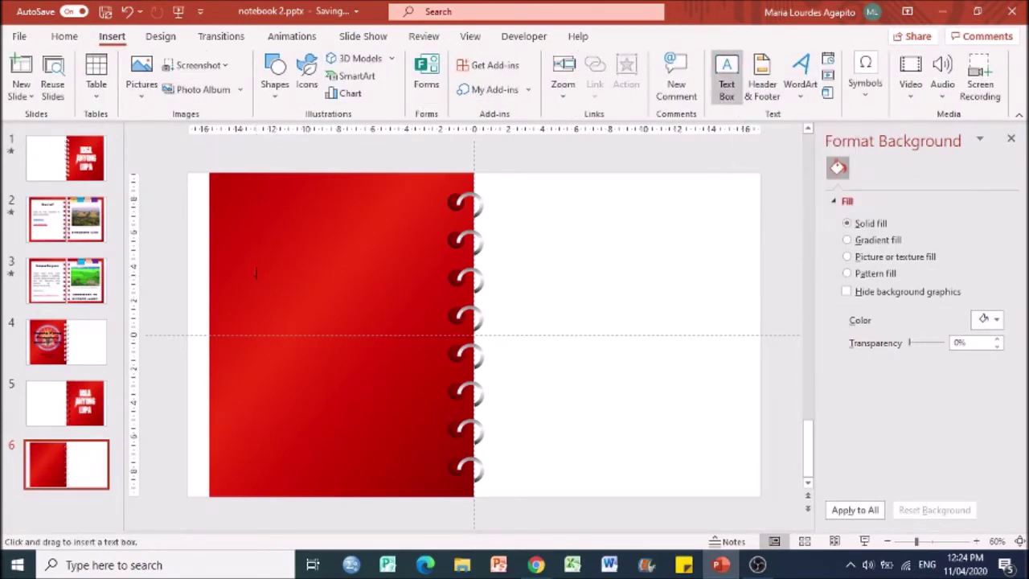
pyautogui.moveTo(287, 280); pyautogui.dragTo(438, 361)
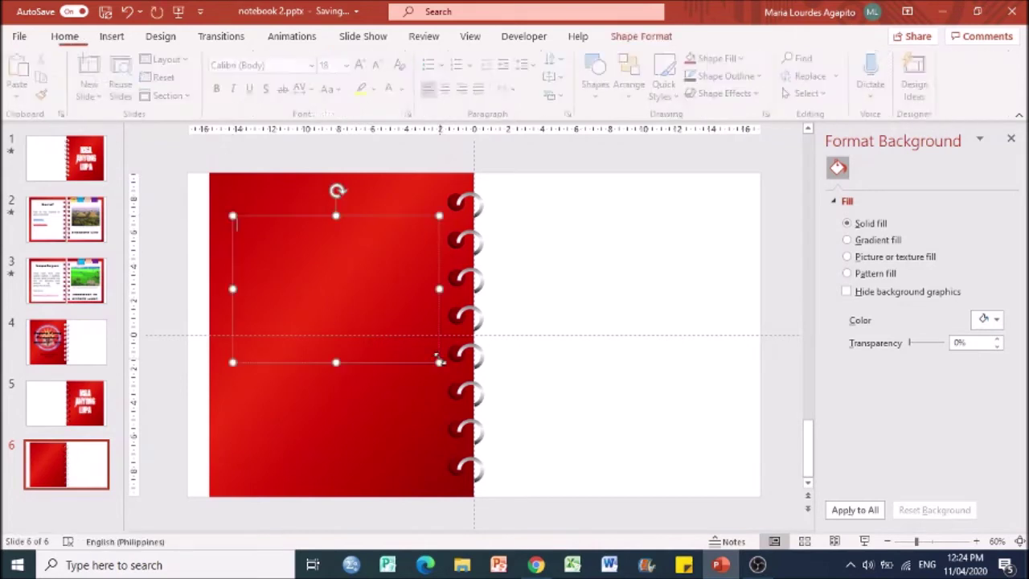
pyautogui.write('Nam')
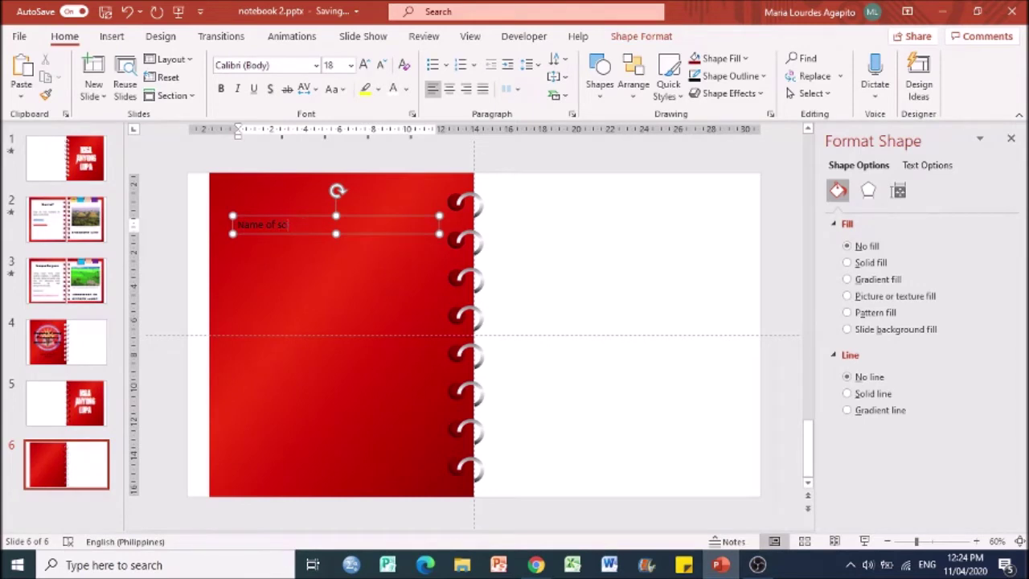
pyautogui.write('e of St')
# Enlarge the 'Name of School' text to 60 pt.
pyautogui.moveTo(306, 225); pyautogui.dragTo(184, 225)
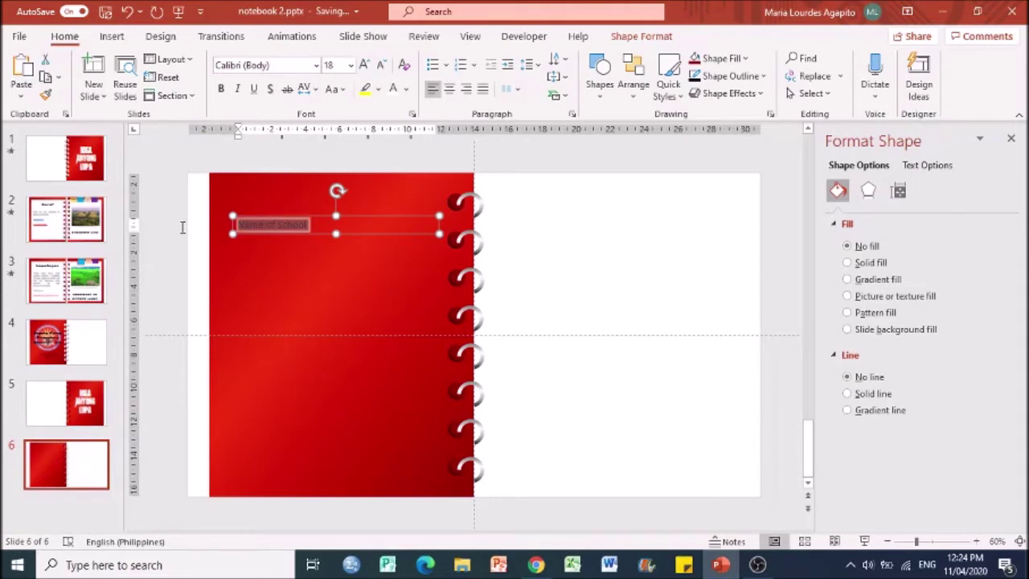
pyautogui.click(364, 65)
pyautogui.click(364, 64)
pyautogui.click(364, 64)
pyautogui.click(364, 64)
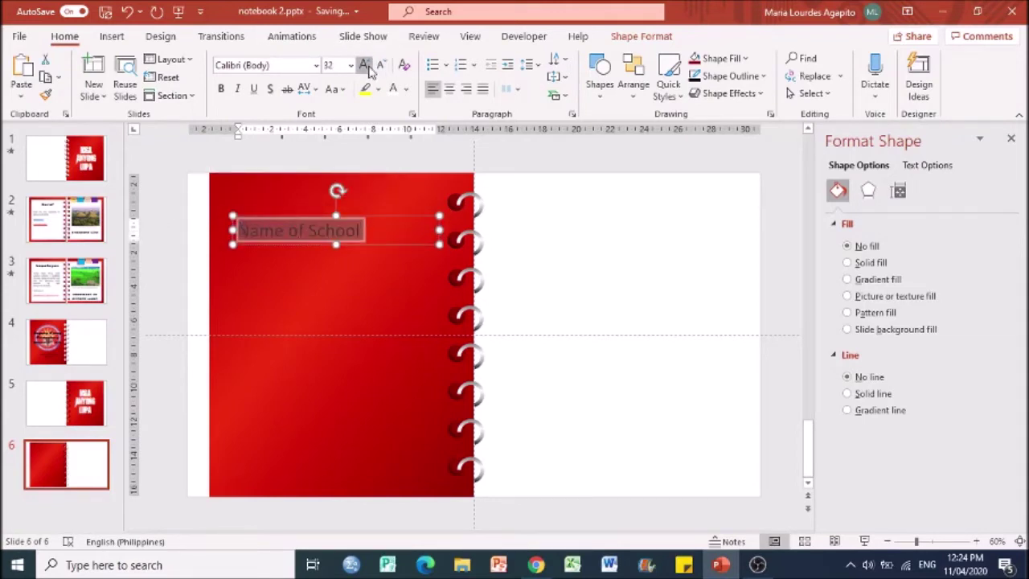
pyautogui.click(364, 65)
pyautogui.click(364, 64)
pyautogui.click(364, 64)
pyautogui.click(364, 64)
pyautogui.click(364, 64)
pyautogui.click(365, 65)
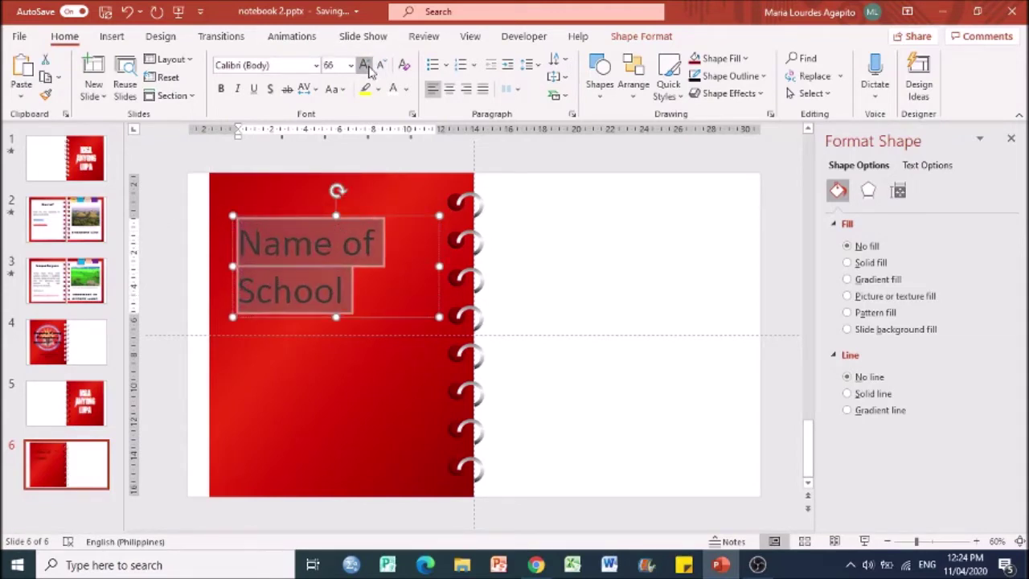
pyautogui.click(364, 65)
pyautogui.click(364, 64)
pyautogui.click(365, 64)
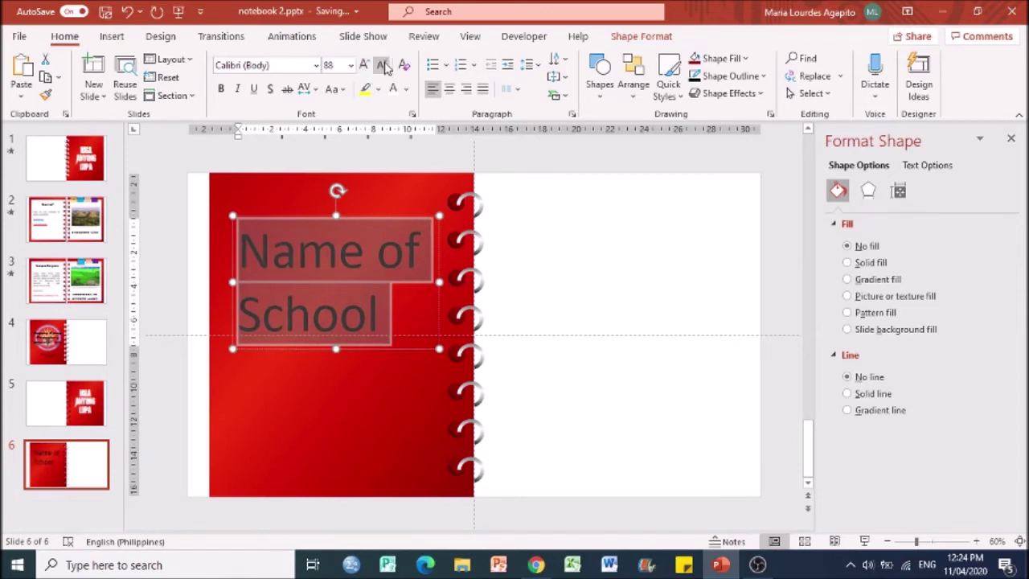
pyautogui.click(381, 65)
pyautogui.click(381, 64)
pyautogui.click(381, 64)
pyautogui.click(381, 65)
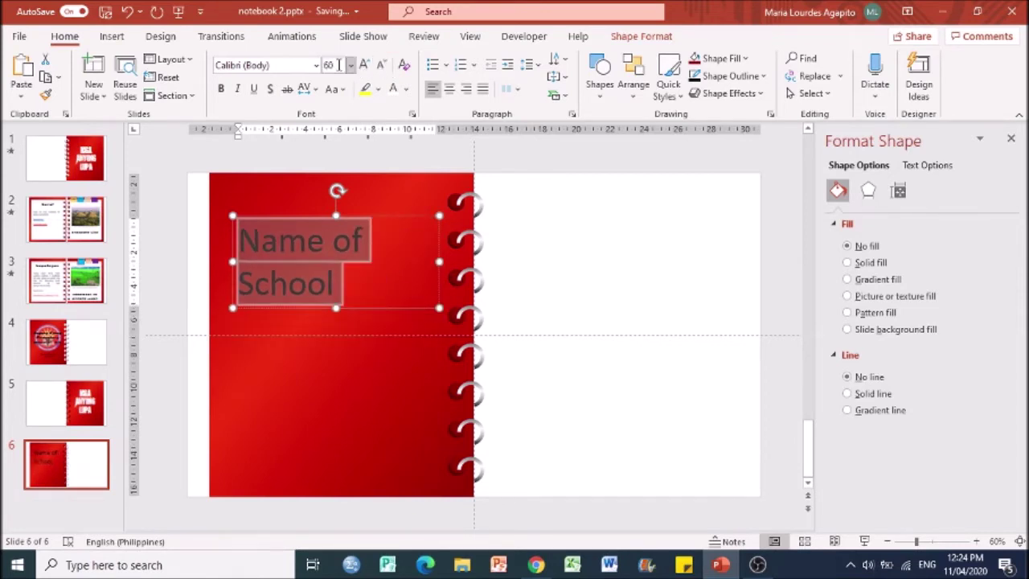
# Centre the school name text within its box.
pyautogui.click(450, 88)
pyautogui.click(351, 66)
pyautogui.click(350, 66)
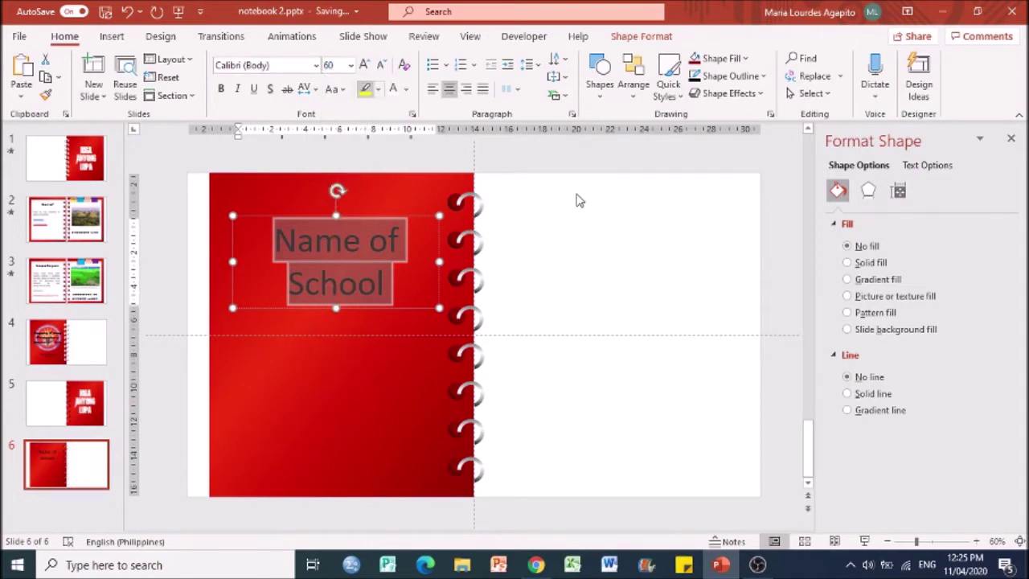
pyautogui.click(778, 335)
pyautogui.click(369, 260)
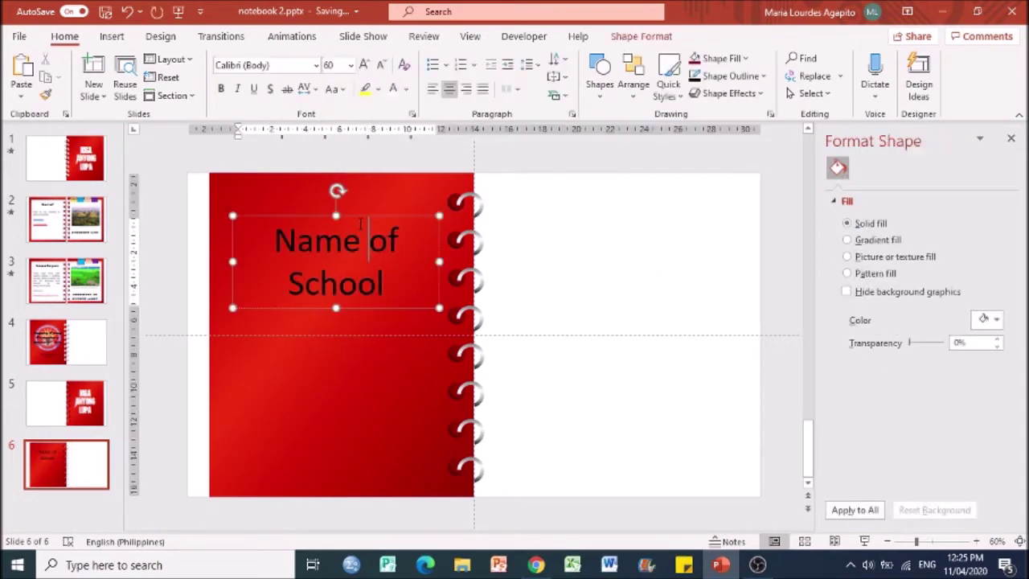
# Copy the school name box lower and retype it as 'Name of Teacher' / 'Position'.
pyautogui.moveTo(363, 224); pyautogui.dragTo(301, 384)
pyautogui.click(383, 430)
pyautogui.hotkey('ctrl', 'a')
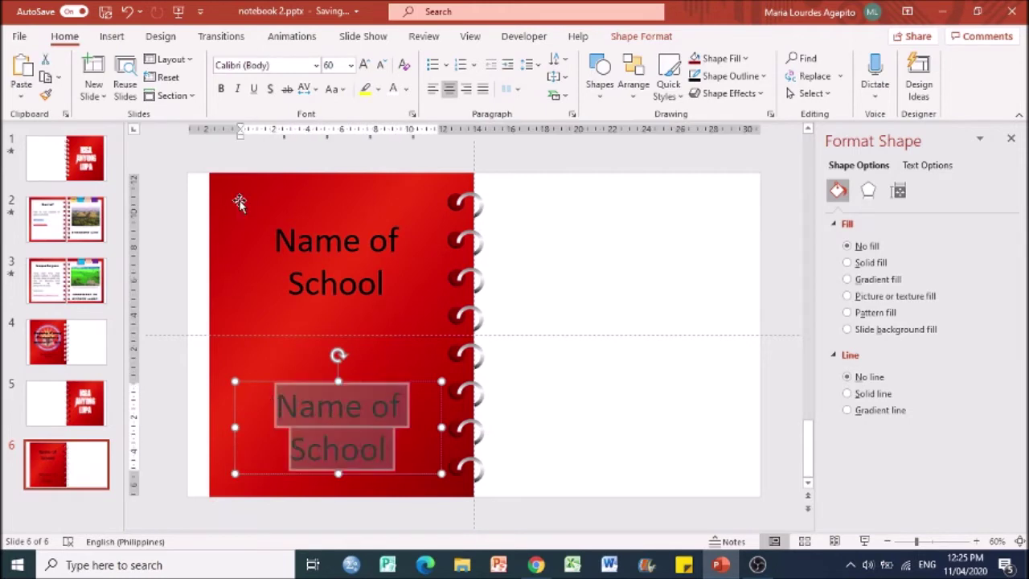
pyautogui.write('Name of ')
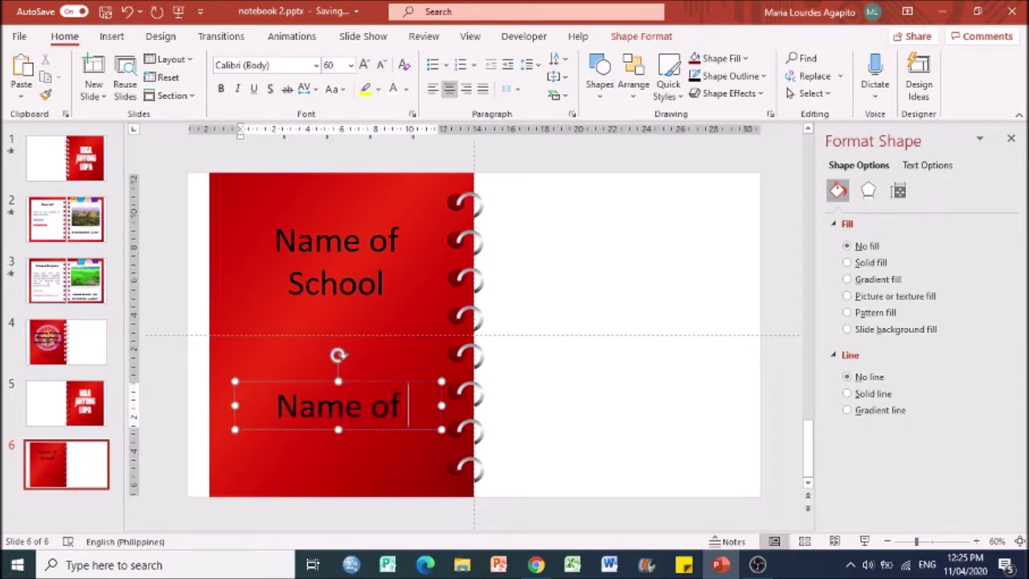
pyautogui.write('Teacher')
pyautogui.press('Return')
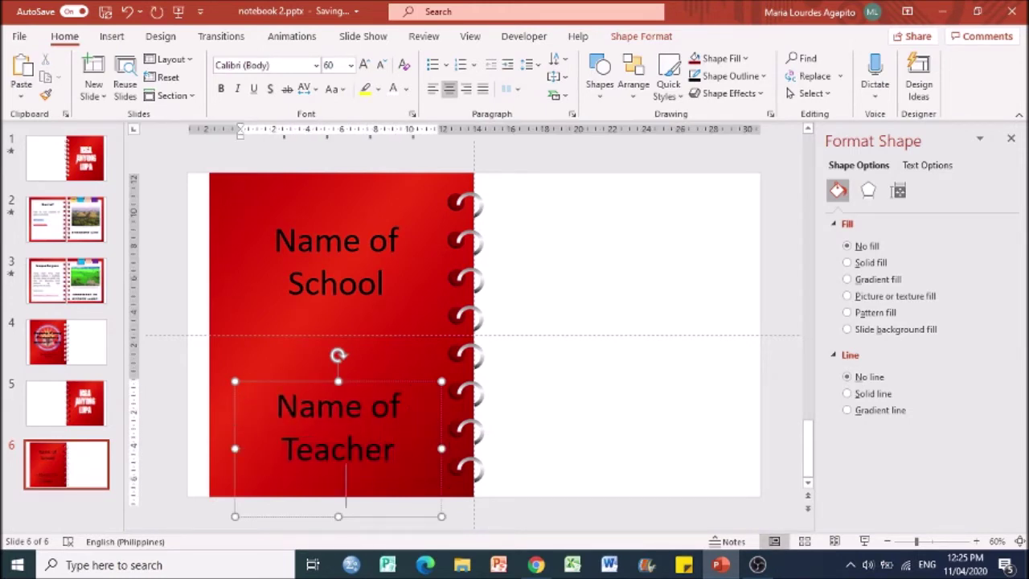
pyautogui.write('Position')
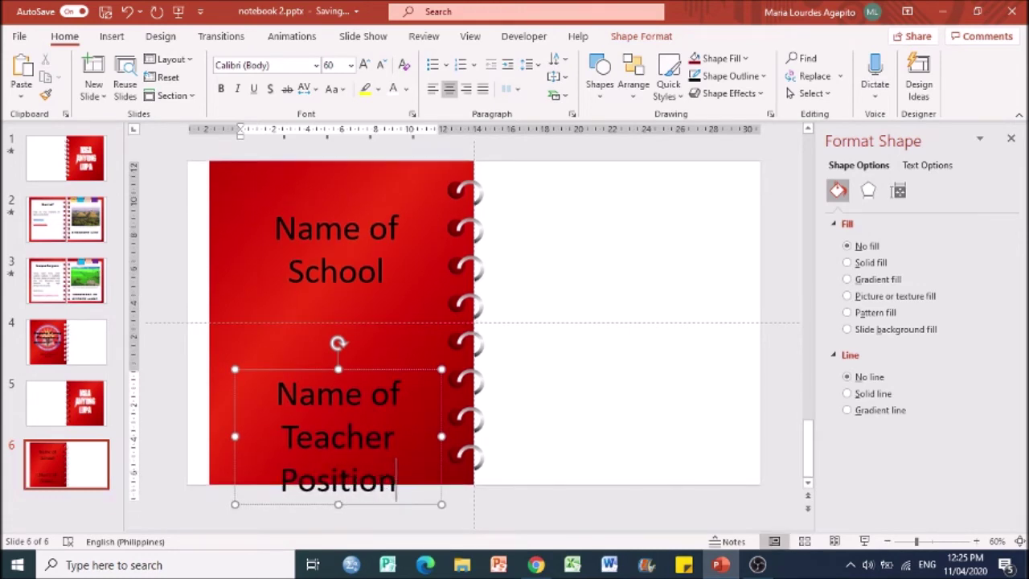
# Shrink the teacher and position text to 36 pt.
pyautogui.hotkey('ctrl', 'a')
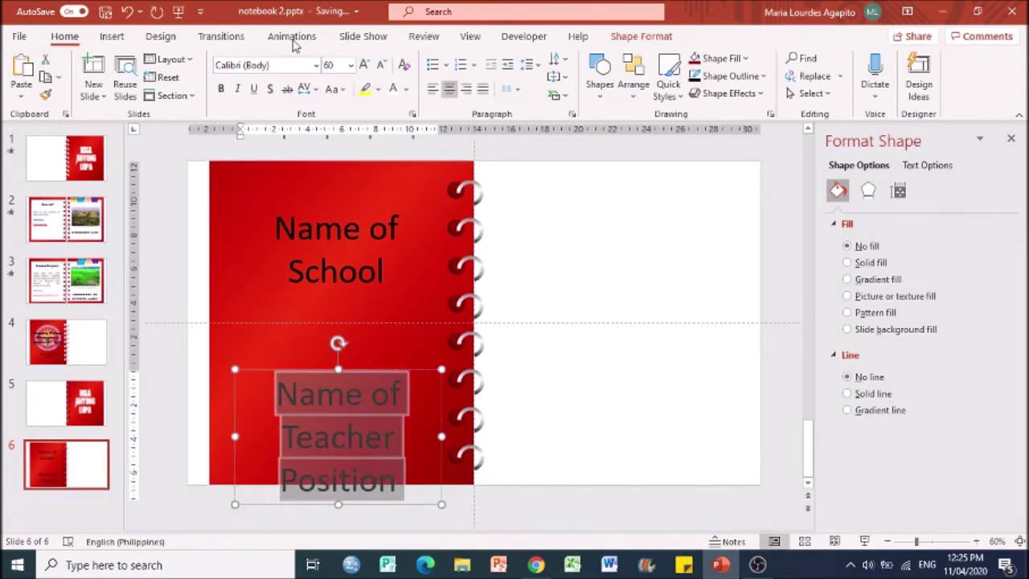
pyautogui.click(381, 67)
pyautogui.click(383, 66)
pyautogui.click(382, 66)
pyautogui.click(382, 66)
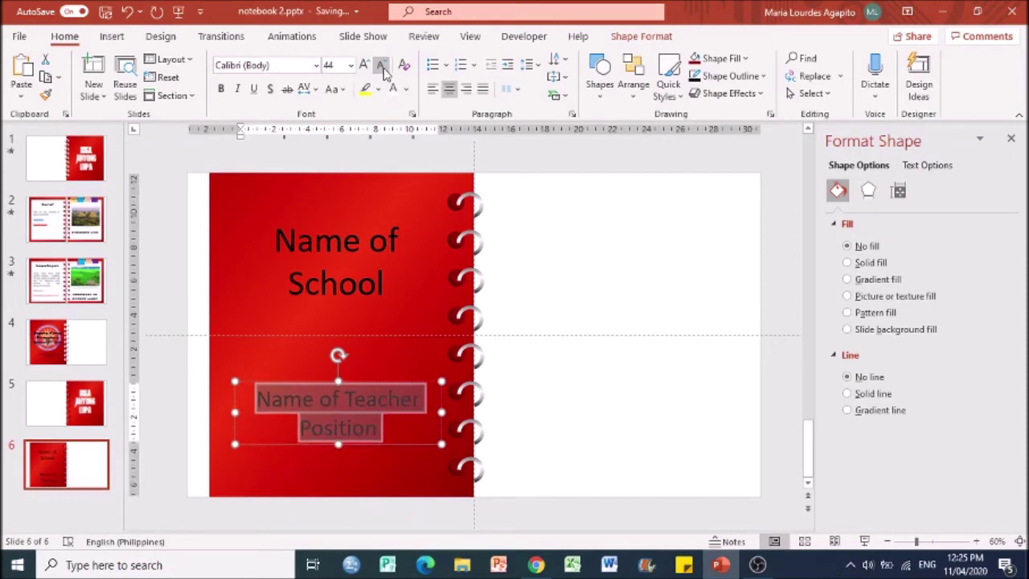
pyautogui.click(383, 66)
pyautogui.click(780, 379)
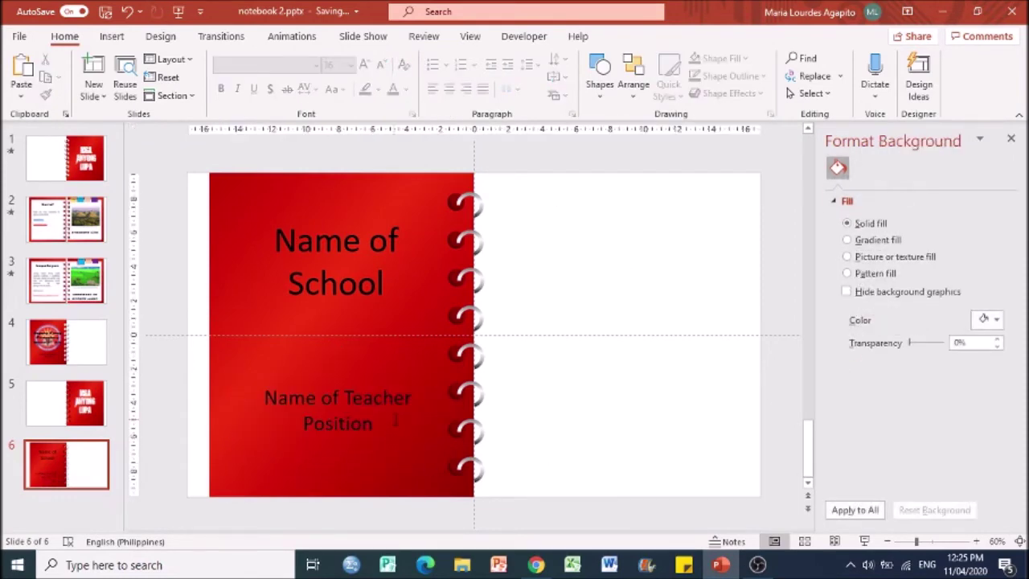
# Insert the school logo picture from this device and apply Remove Background to it.
pyautogui.click(110, 36)
pyautogui.click(141, 81)
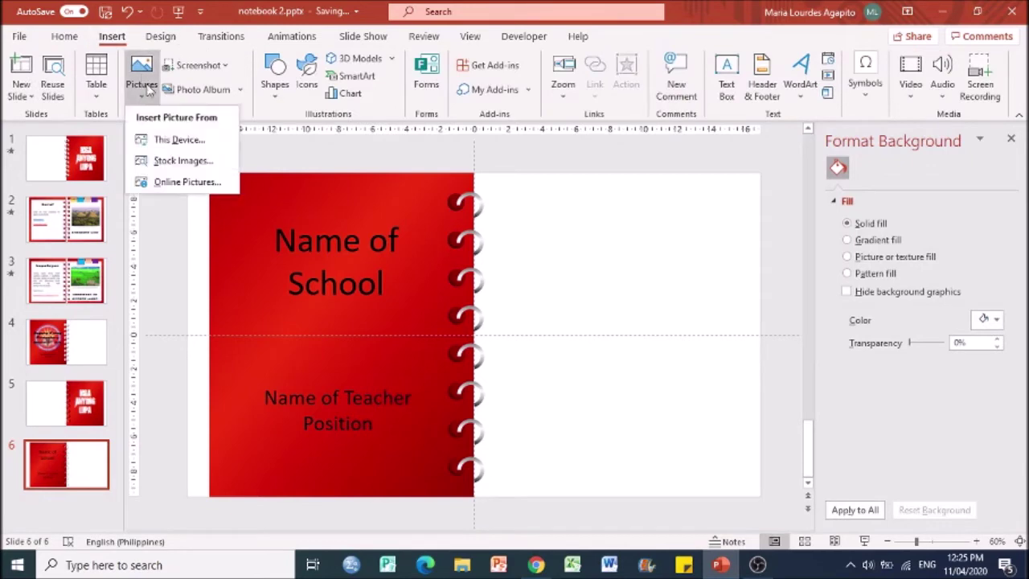
pyautogui.click(177, 142)
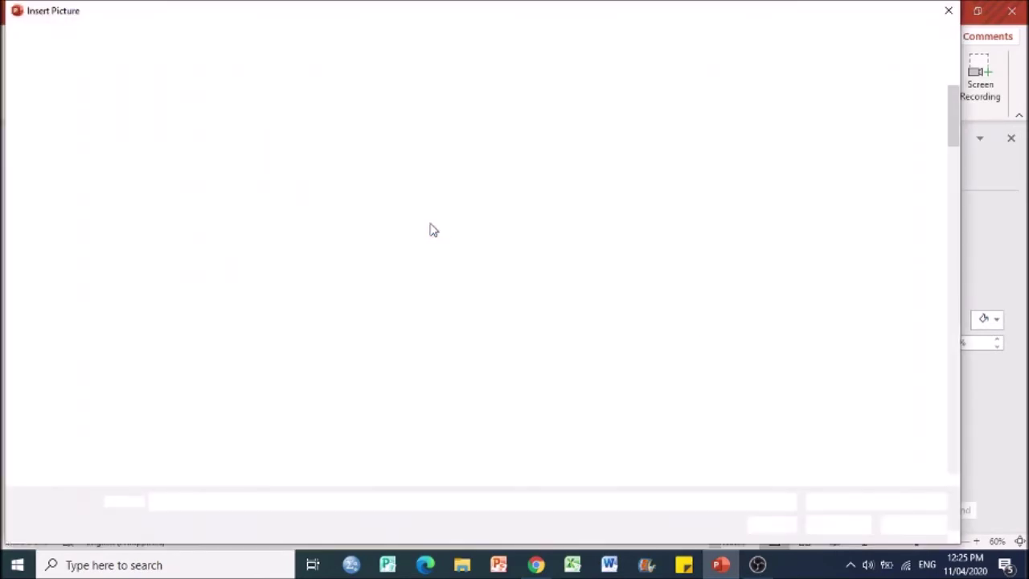
pyautogui.click(847, 35)
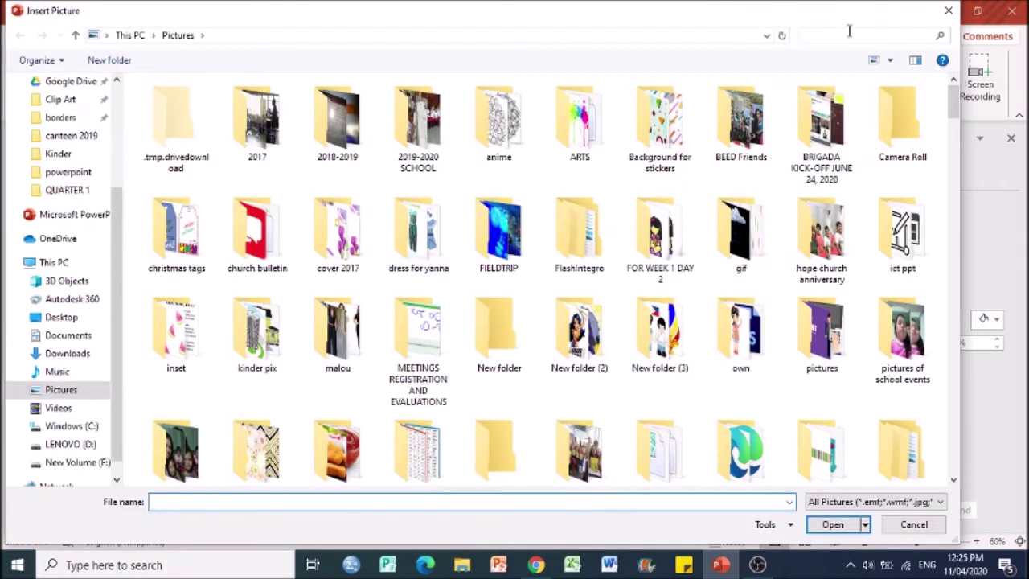
pyautogui.write('logo')
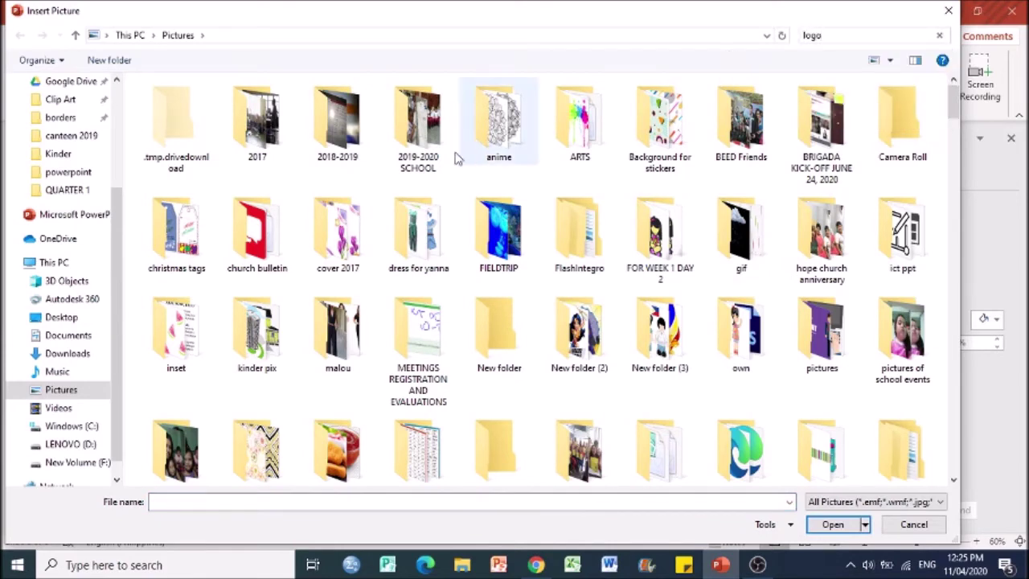
pyautogui.doubleClick(496, 183)
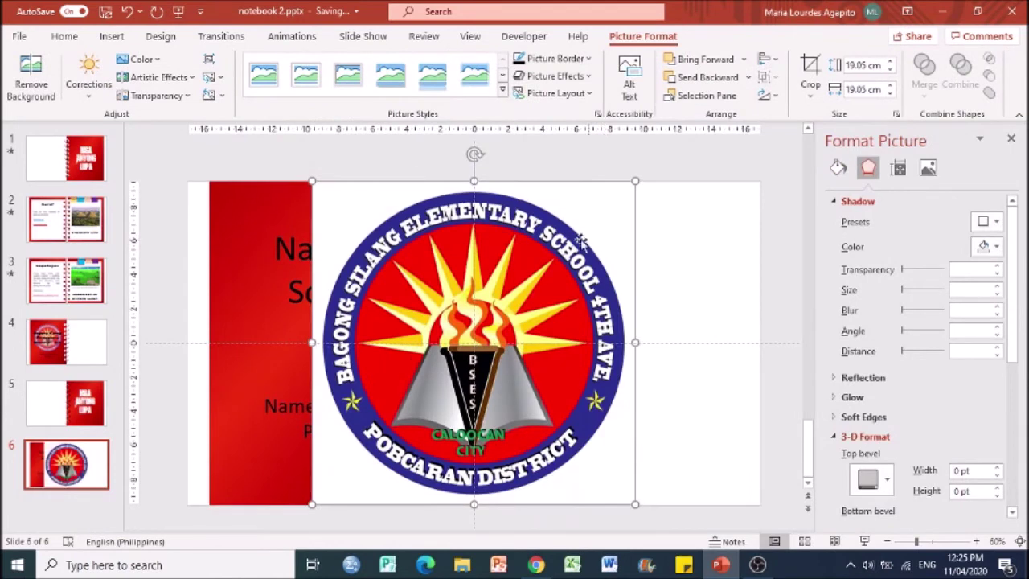
pyautogui.click(31, 84)
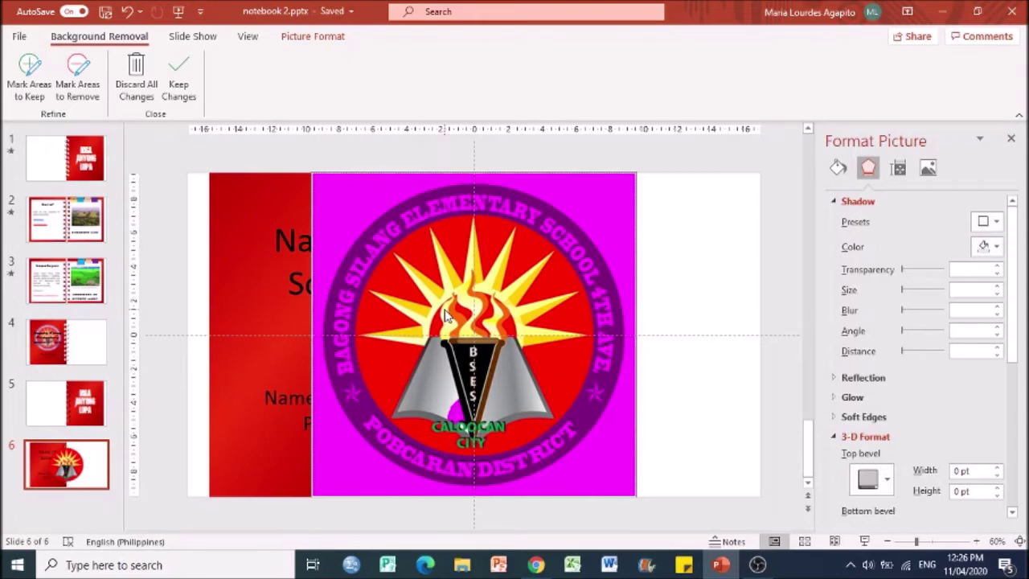
pyautogui.click(679, 306)
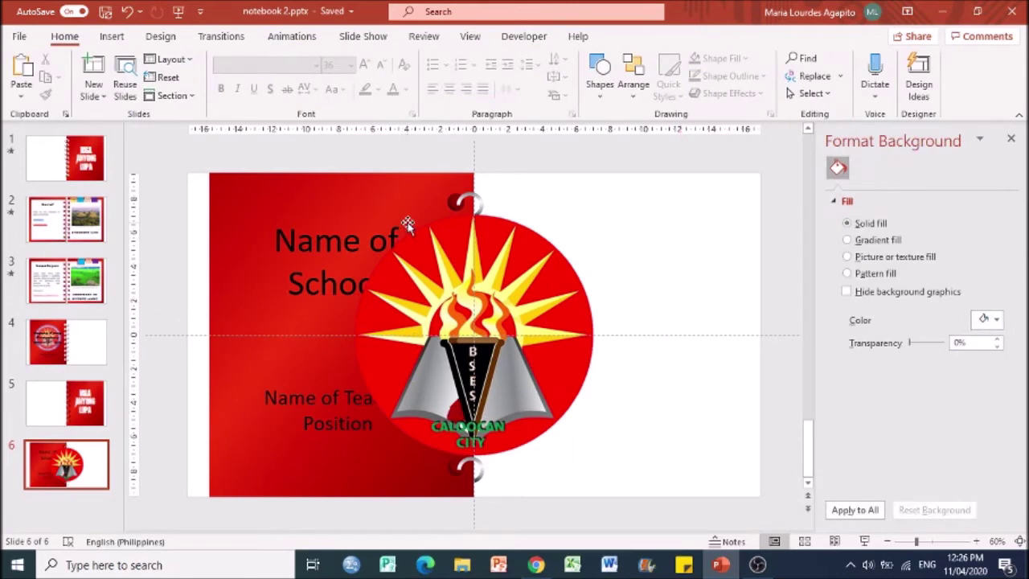
# Restart background removal on the logo and mark its top rim lettering to keep.
pyautogui.click(127, 13)
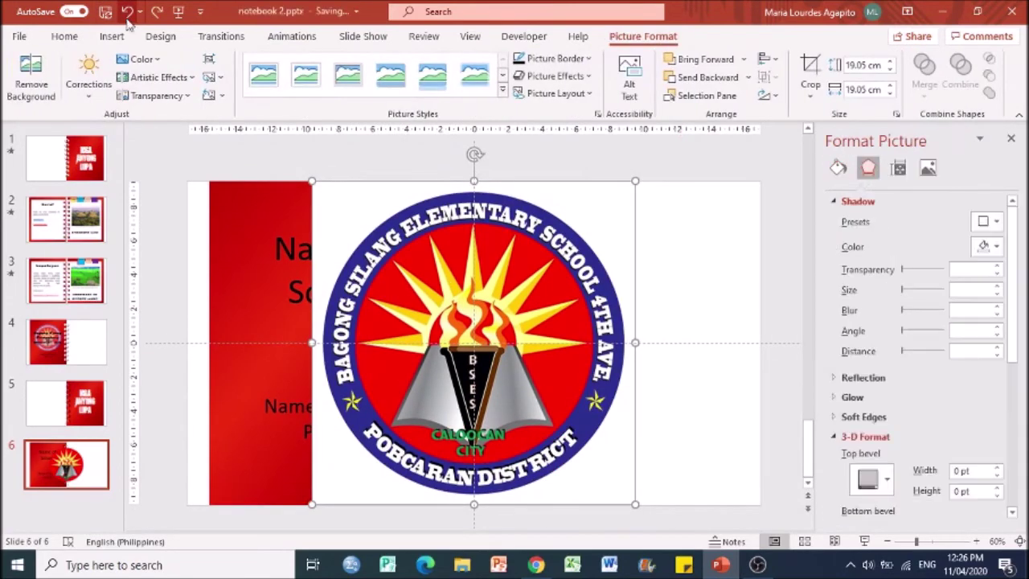
pyautogui.click(29, 80)
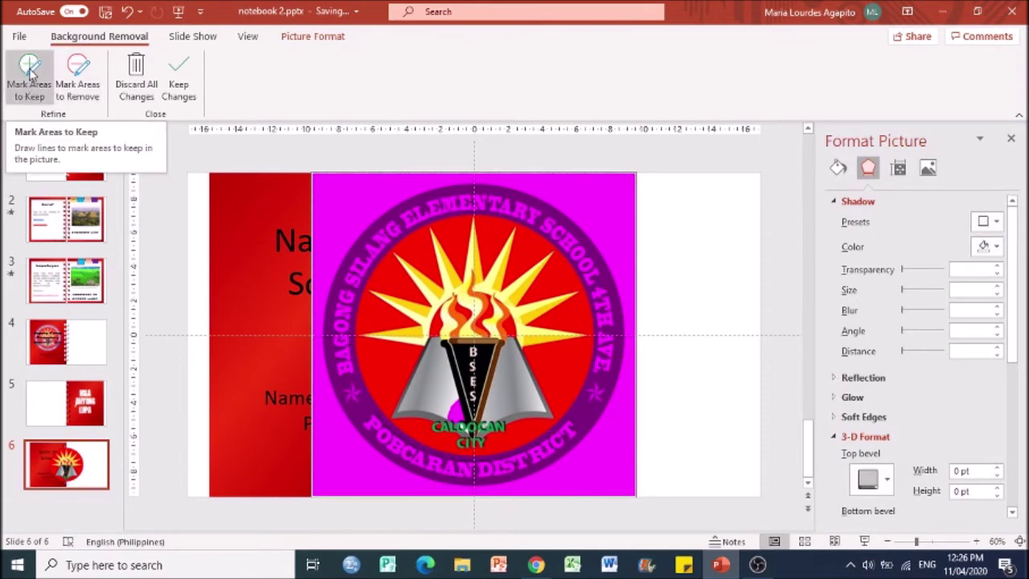
pyautogui.click(33, 94)
pyautogui.moveTo(451, 394); pyautogui.dragTo(471, 426)
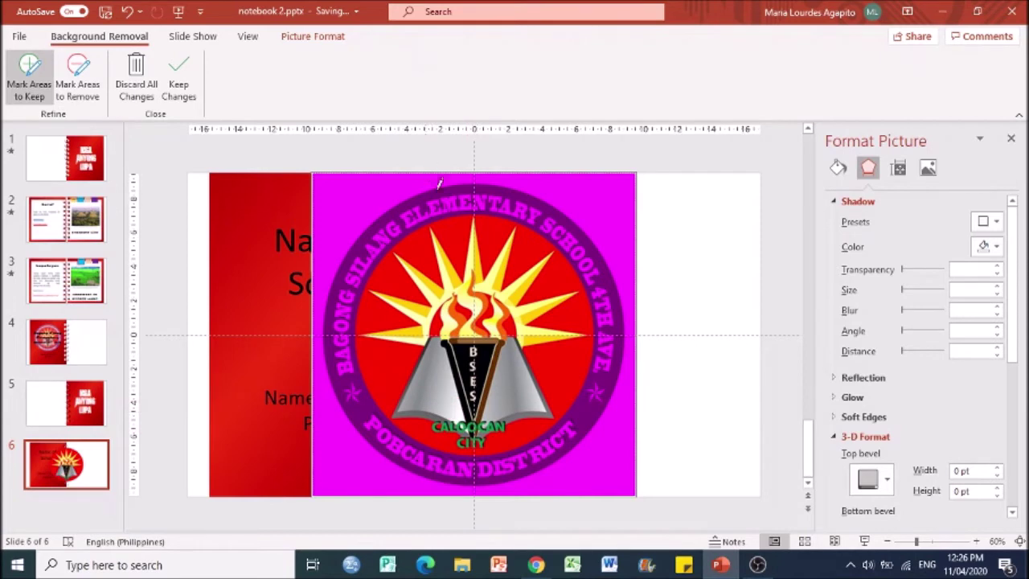
pyautogui.moveTo(438, 185)
pyautogui.mouseDown()
pyautogui.moveTo(557, 211)
pyautogui.moveTo(619, 318)
pyautogui.moveTo(615, 371)
pyautogui.moveTo(575, 421)
pyautogui.moveTo(532, 455)
pyautogui.moveTo(450, 475)
pyautogui.moveTo(408, 457)
pyautogui.moveTo(349, 384)
pyautogui.moveTo(342, 307)
pyautogui.moveTo(376, 227)
pyautogui.moveTo(448, 186)
pyautogui.mouseUp()
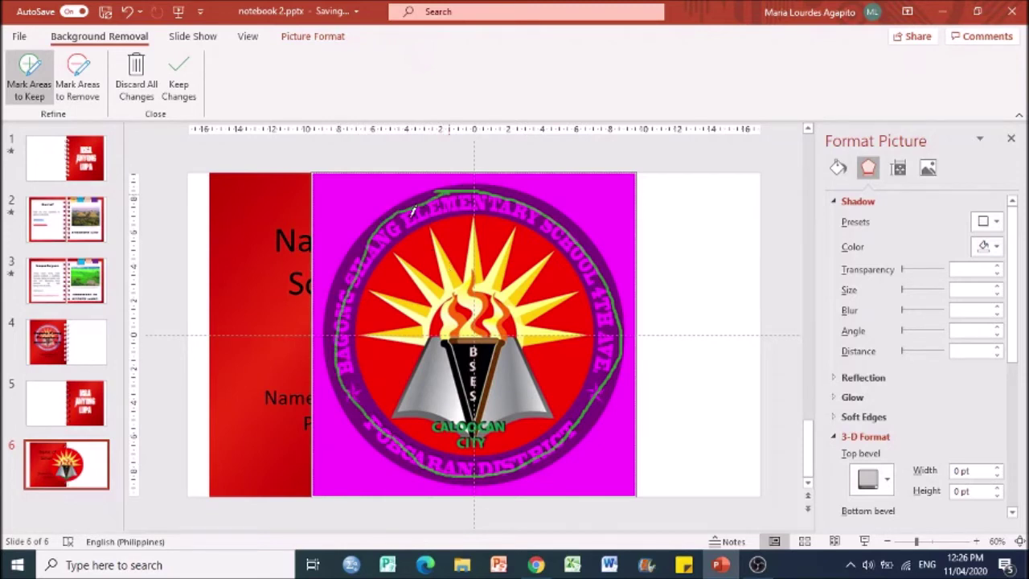
pyautogui.moveTo(474, 183)
pyautogui.mouseDown()
pyautogui.moveTo(548, 198)
pyautogui.moveTo(572, 218)
pyautogui.moveTo(611, 283)
pyautogui.moveTo(621, 348)
pyautogui.mouseUp()
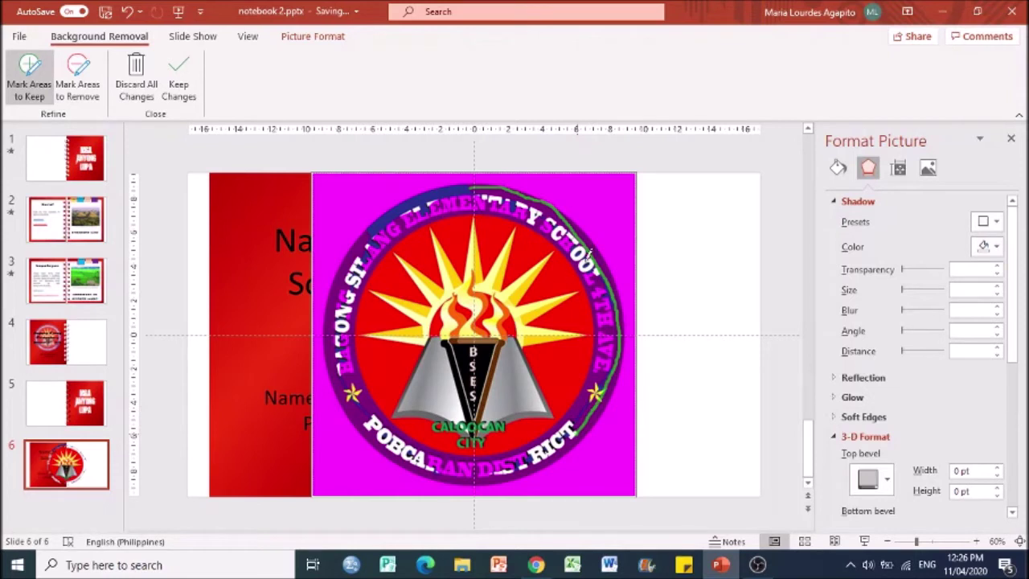
pyautogui.moveTo(394, 215)
pyautogui.mouseDown()
pyautogui.moveTo(553, 227)
pyautogui.moveTo(614, 351)
pyautogui.mouseUp()
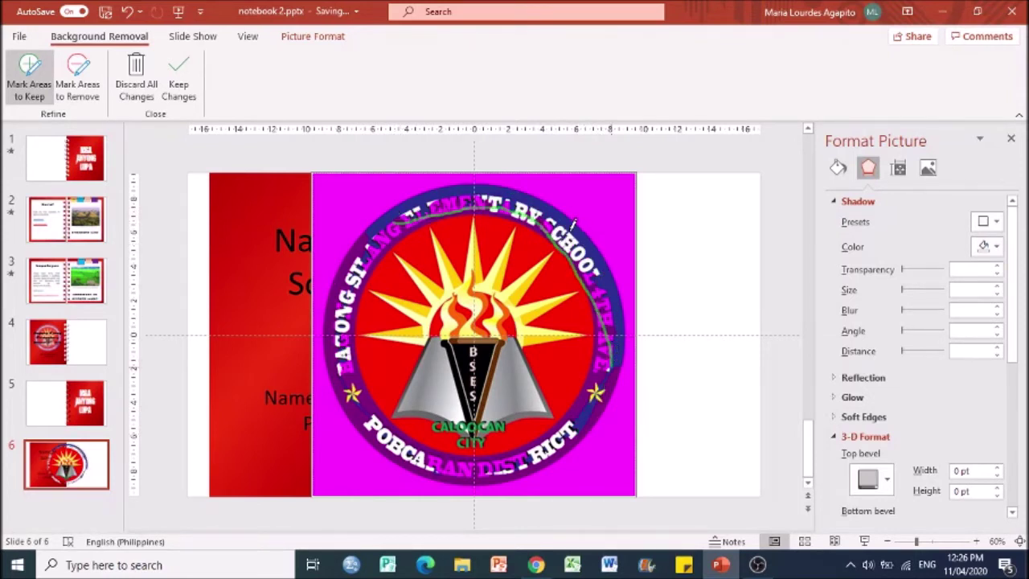
pyautogui.moveTo(444, 197); pyautogui.dragTo(542, 228)
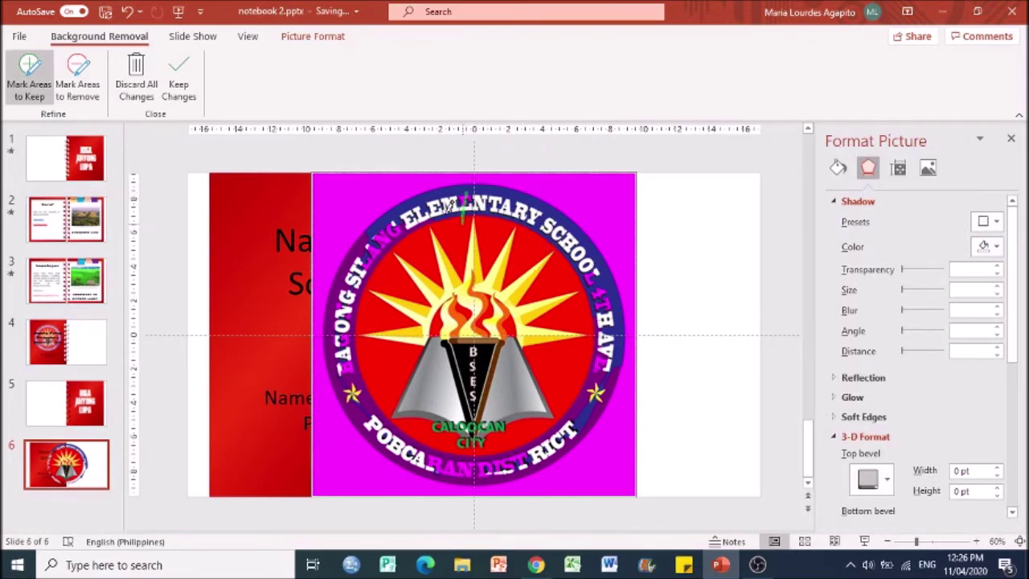
# Mark the seal's remaining left, bottom and right rim lettering to keep.
pyautogui.moveTo(406, 215); pyautogui.dragTo(365, 251)
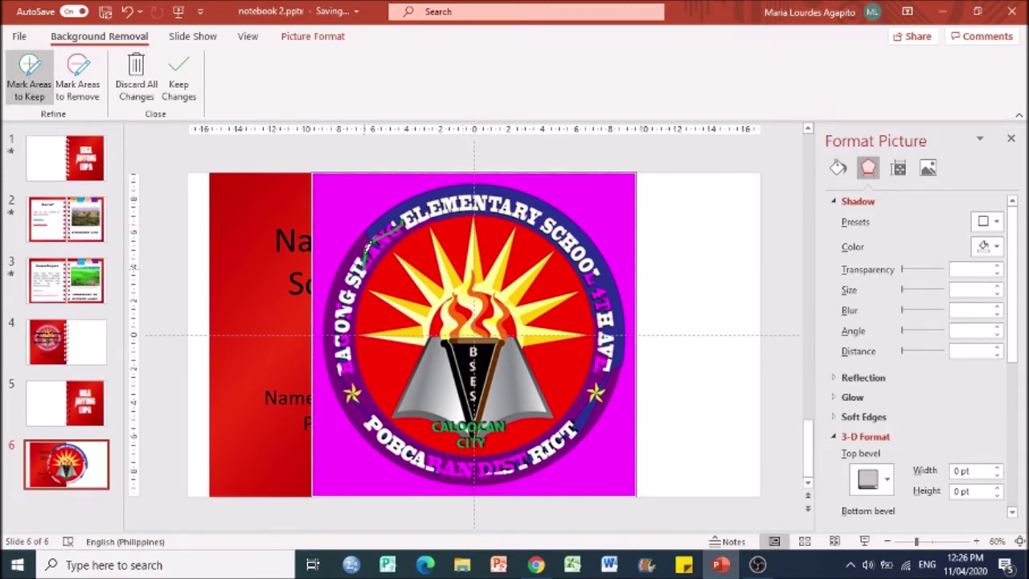
pyautogui.moveTo(405, 219)
pyautogui.mouseDown()
pyautogui.moveTo(385, 233)
pyautogui.moveTo(389, 249)
pyautogui.moveTo(355, 261)
pyautogui.mouseUp()
pyautogui.moveTo(339, 296)
pyautogui.mouseDown()
pyautogui.moveTo(329, 368)
pyautogui.moveTo(361, 415)
pyautogui.moveTo(410, 456)
pyautogui.moveTo(466, 467)
pyautogui.mouseUp()
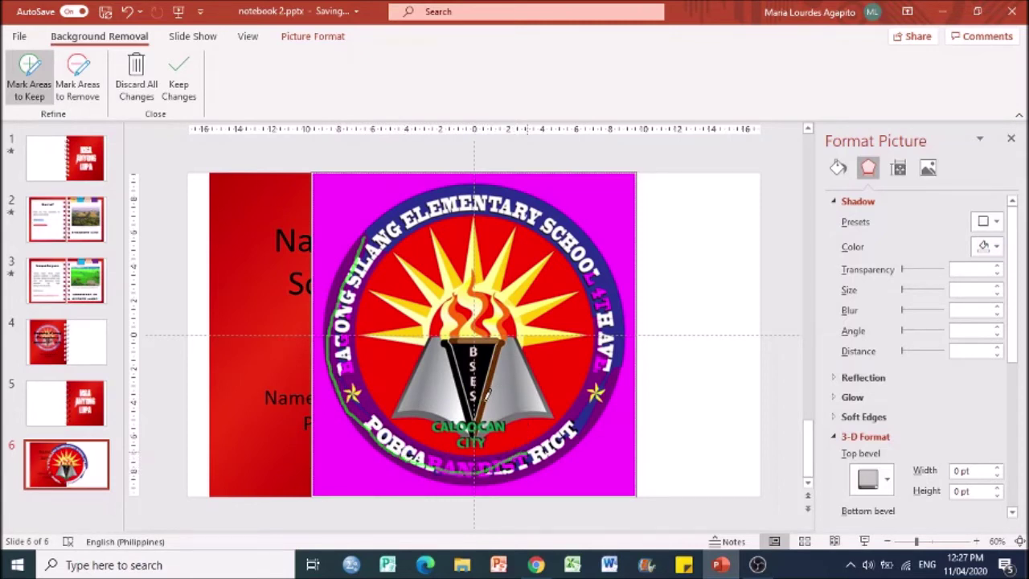
pyautogui.moveTo(574, 421); pyautogui.dragTo(532, 447)
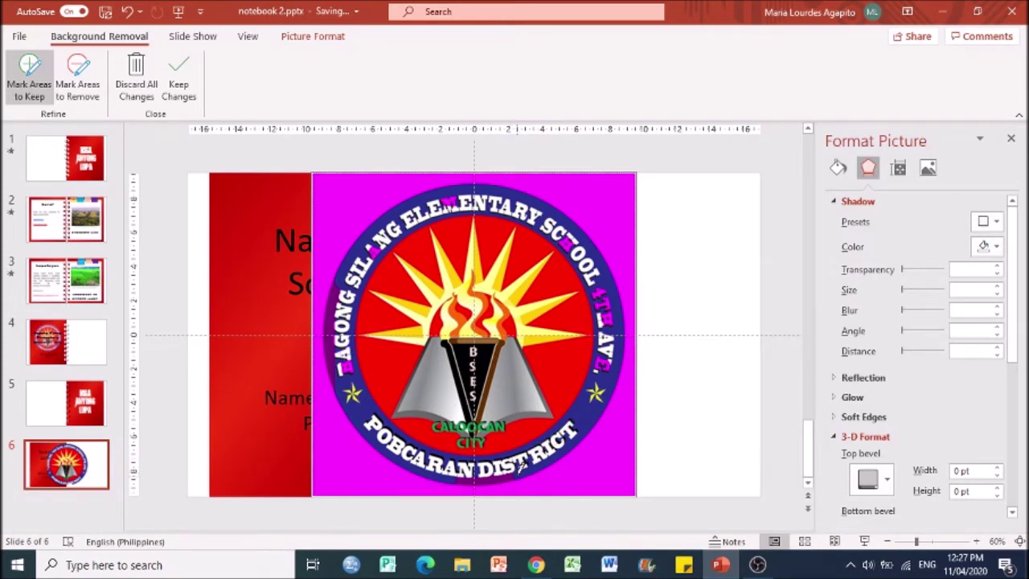
pyautogui.moveTo(510, 469); pyautogui.dragTo(455, 475)
pyautogui.moveTo(564, 231); pyautogui.dragTo(596, 312)
pyautogui.moveTo(592, 267)
pyautogui.mouseDown()
pyautogui.moveTo(612, 323)
pyautogui.moveTo(607, 365)
pyautogui.mouseUp()
pyautogui.moveTo(395, 229); pyautogui.dragTo(362, 287)
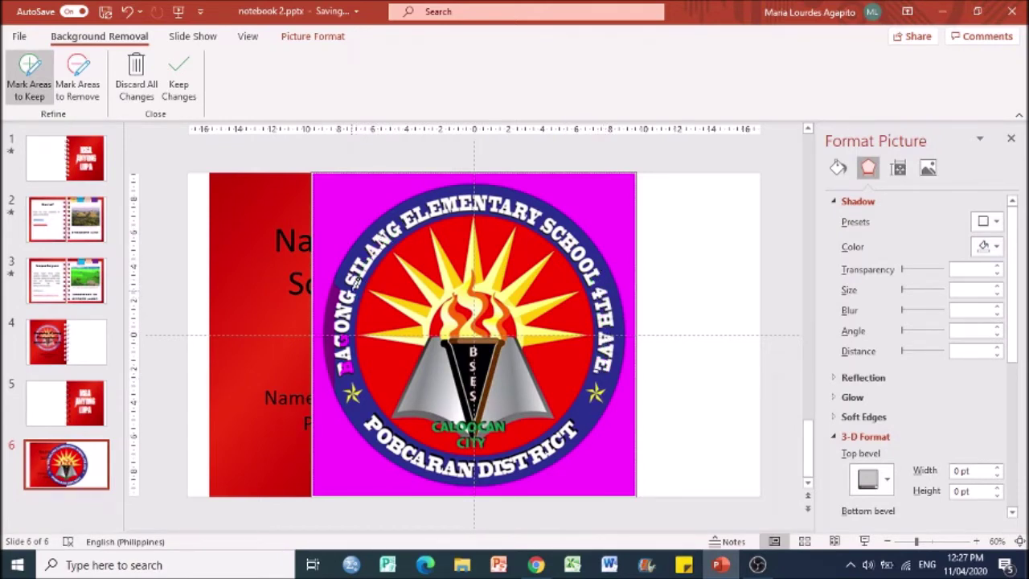
pyautogui.moveTo(336, 296); pyautogui.dragTo(338, 363)
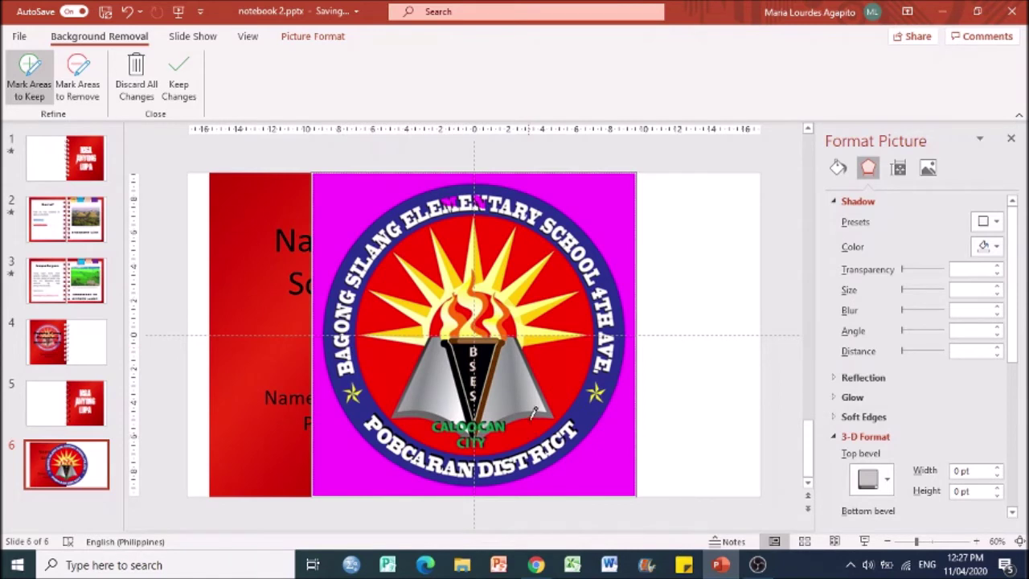
pyautogui.moveTo(443, 201); pyautogui.dragTo(494, 199)
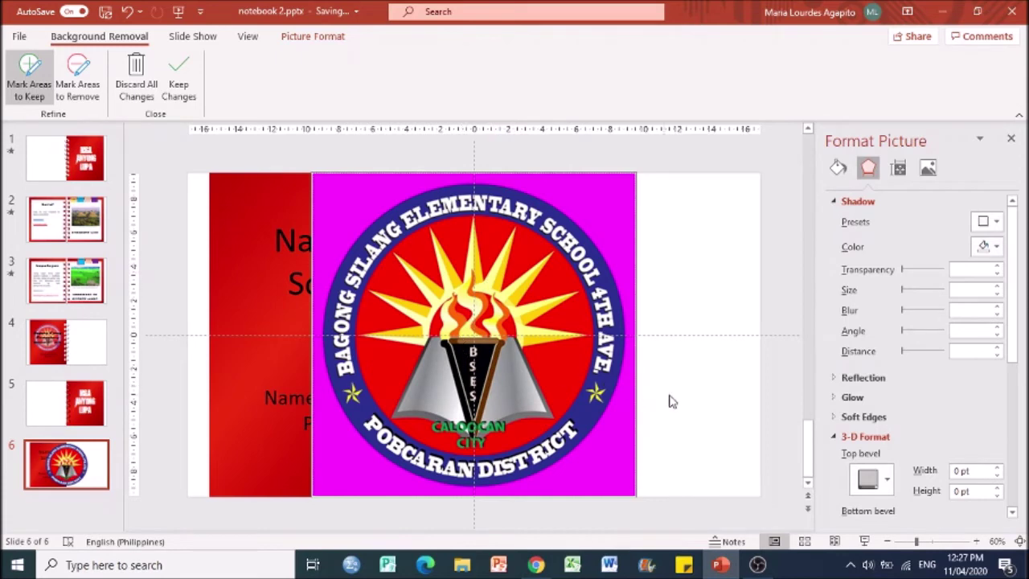
# Keep the logo's background removal, enlarge it to 11.44 cm, and send it behind 'Name of School'.
pyautogui.click(719, 348)
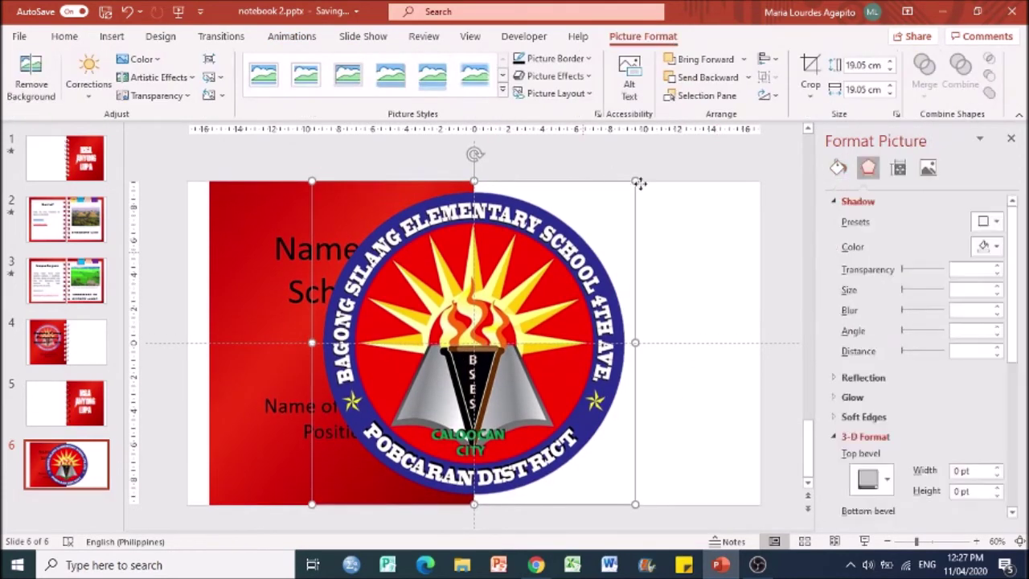
pyautogui.moveTo(636, 179); pyautogui.dragTo(391, 243)
pyautogui.moveTo(412, 351); pyautogui.dragTo(452, 391)
pyautogui.moveTo(417, 341); pyautogui.dragTo(399, 327)
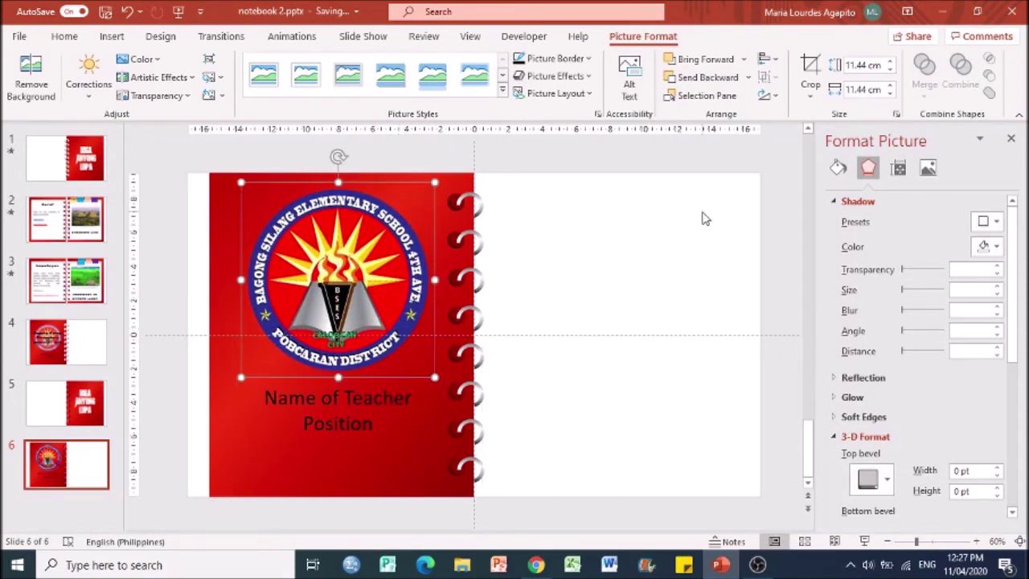
pyautogui.click(720, 79)
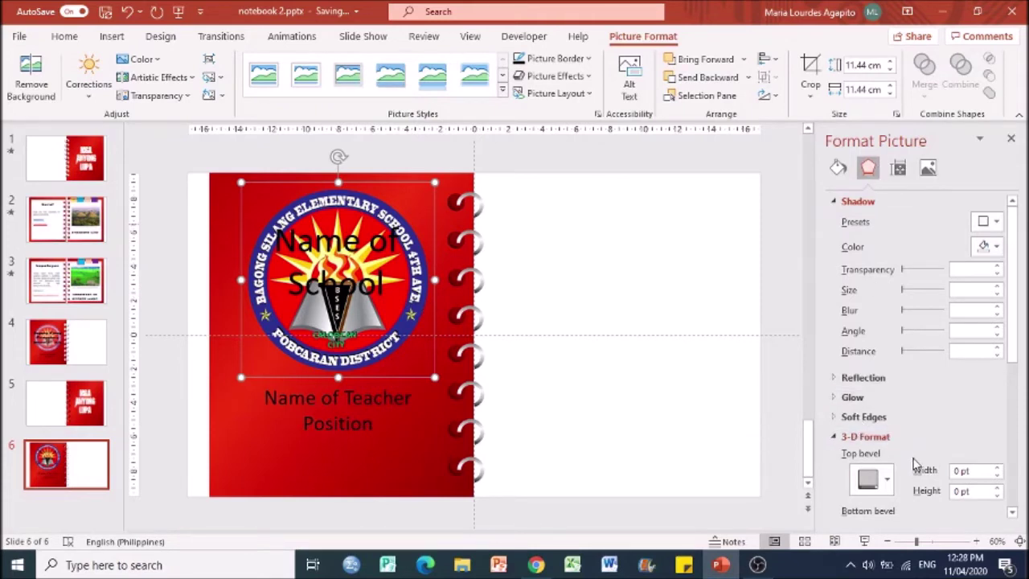
pyautogui.scroll(-2, 912, 462)
# Apply the Translucent Powder 3-D material to the school logo to fade it.
pyautogui.click(879, 366)
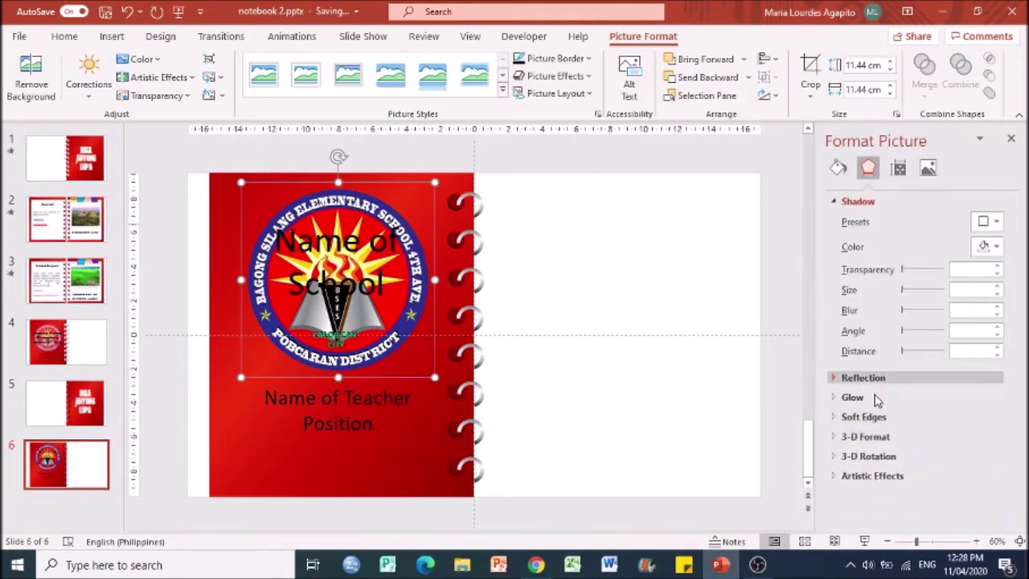
pyautogui.click(868, 436)
pyautogui.scroll(-5, 892, 434)
pyautogui.scroll(-1, 896, 432)
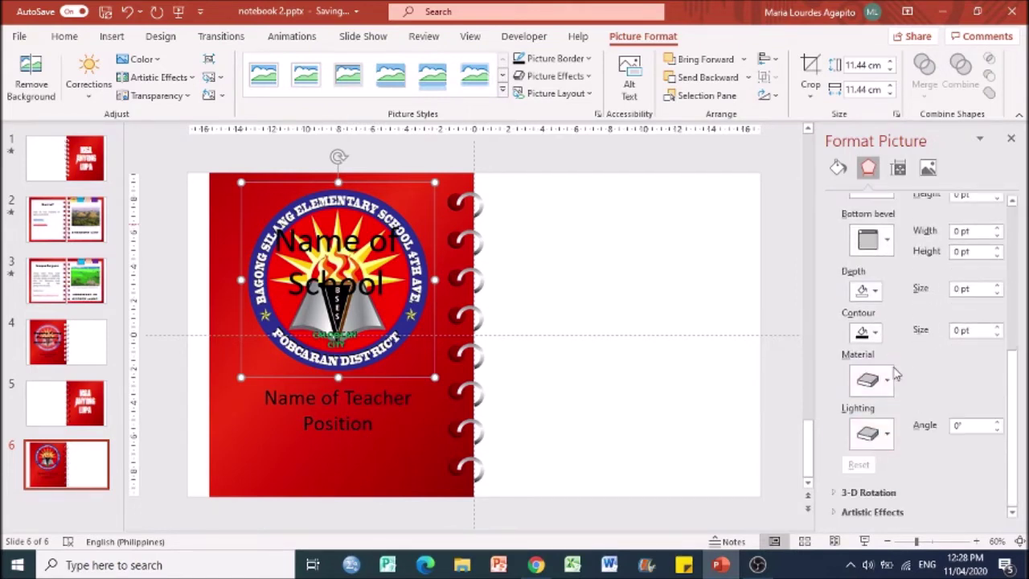
pyautogui.click(882, 382)
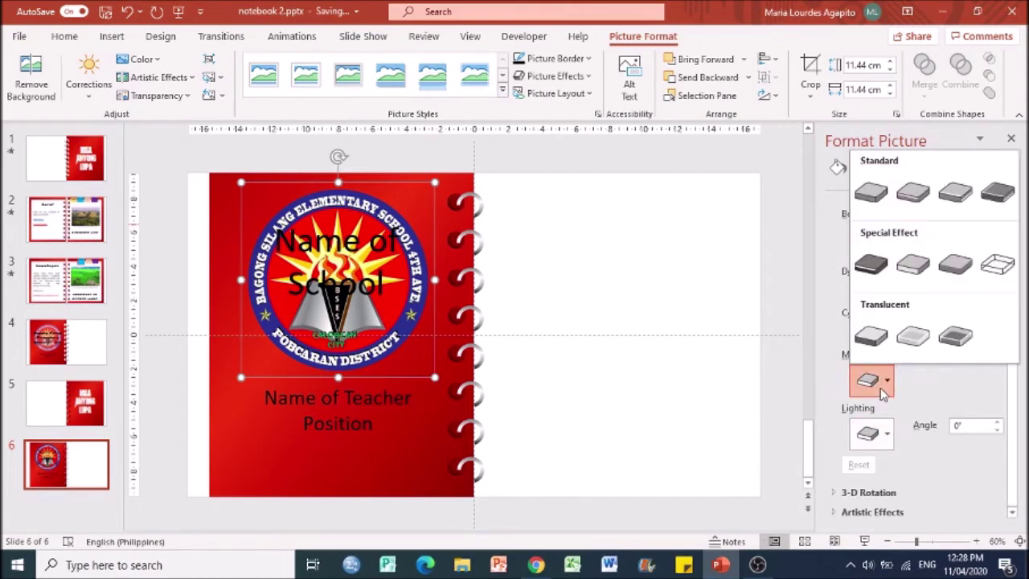
pyautogui.click(918, 338)
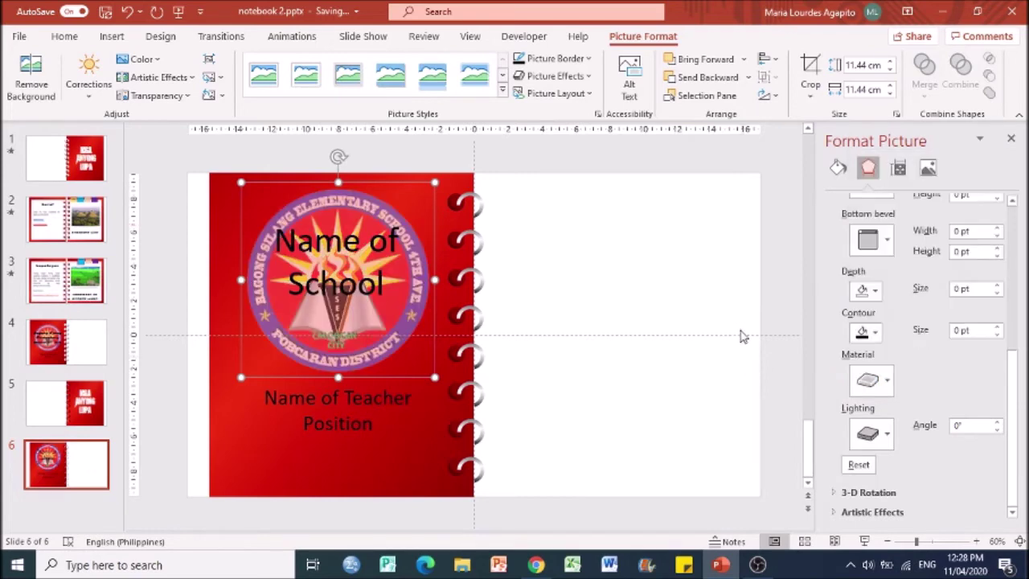
pyautogui.click(768, 306)
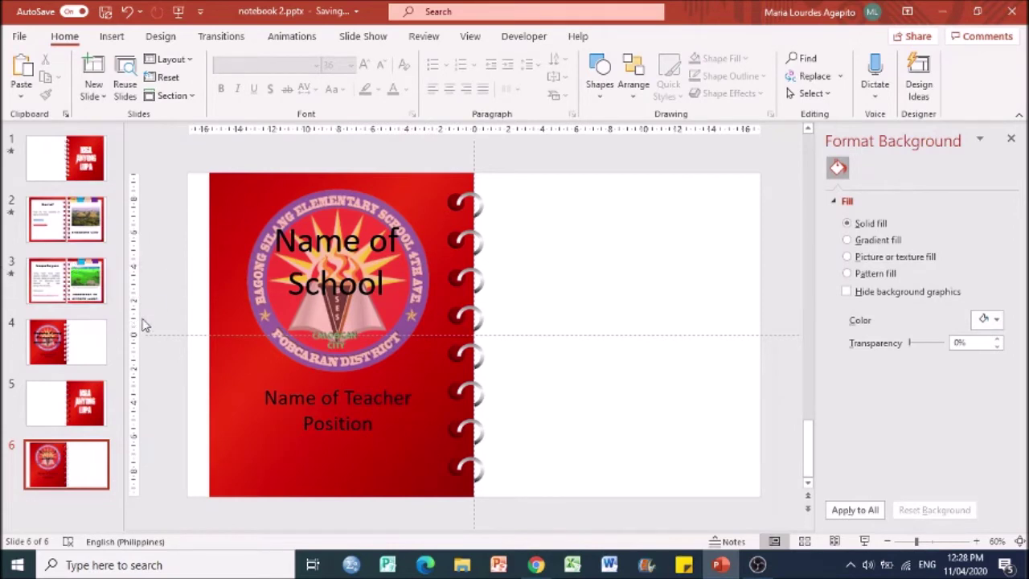
# Look through slides 5, 6, 3, the burol slide and the MGA ANYONG LUPA slide.
pyautogui.click(86, 414)
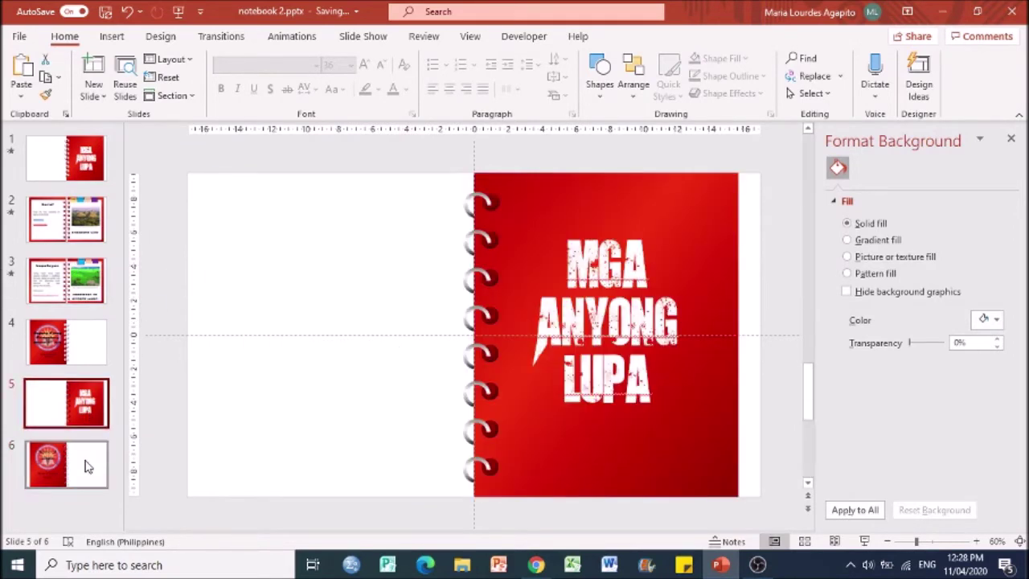
pyautogui.click(87, 463)
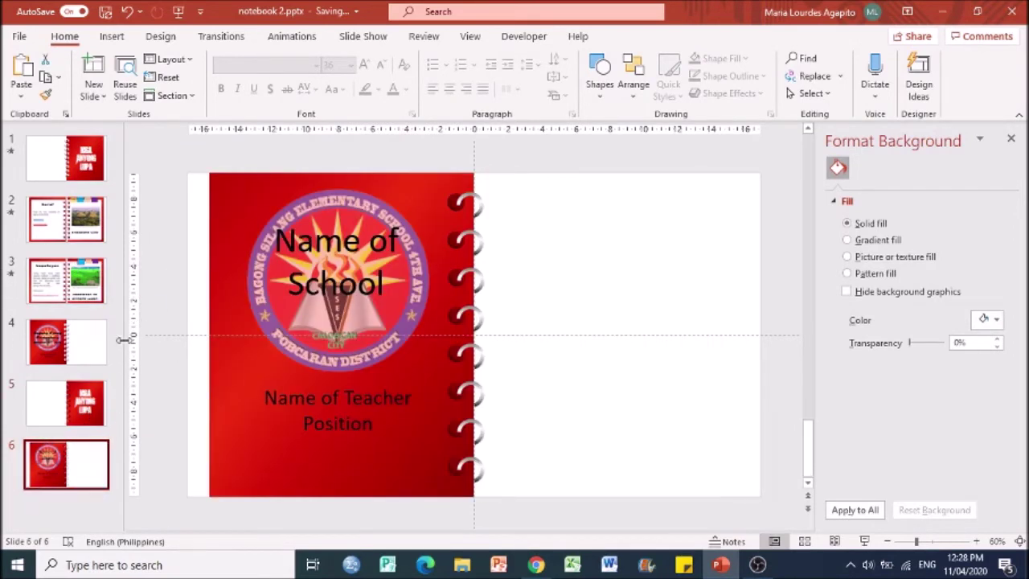
pyautogui.click(86, 234)
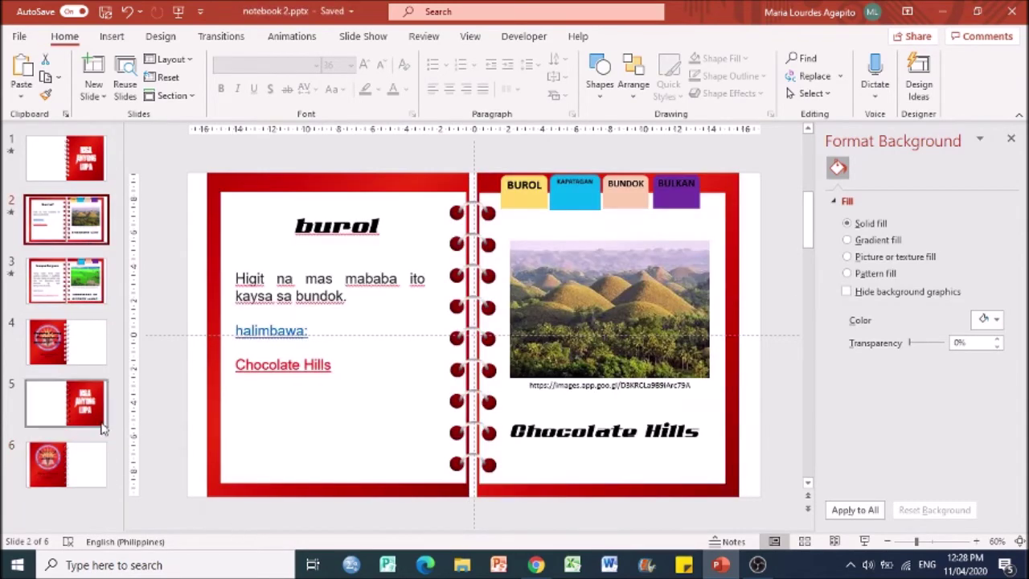
pyautogui.click(81, 294)
pyautogui.click(89, 404)
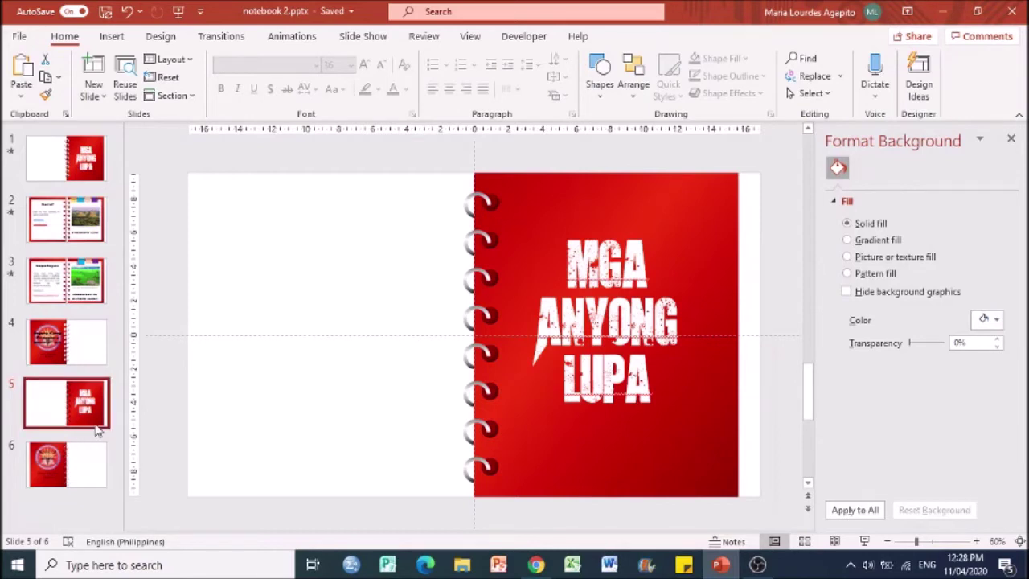
# Duplicate the MGA ANYONG LUPA slide as slide 6 and delete its title box.
pyautogui.rightClick(96, 431)
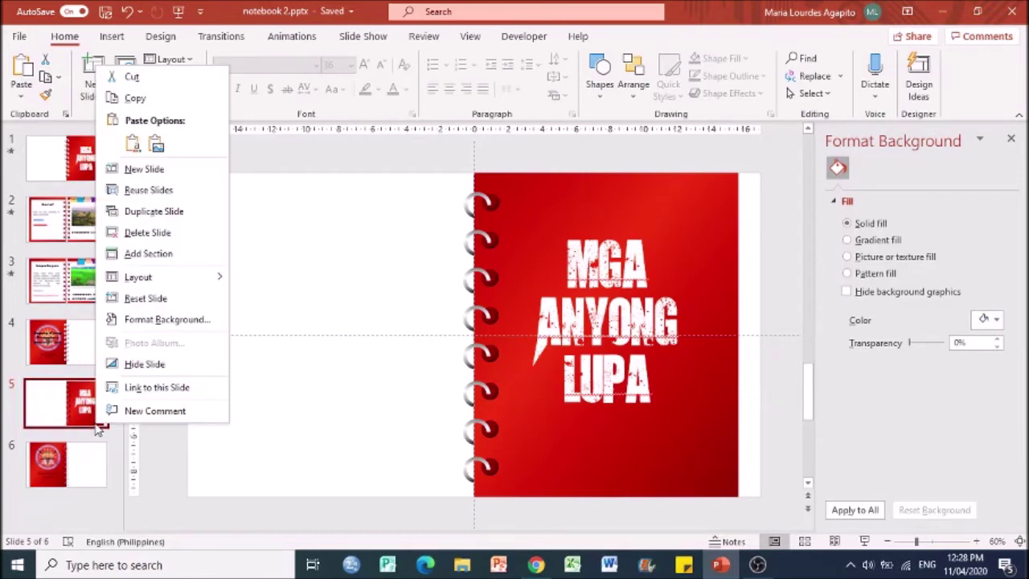
pyautogui.click(137, 211)
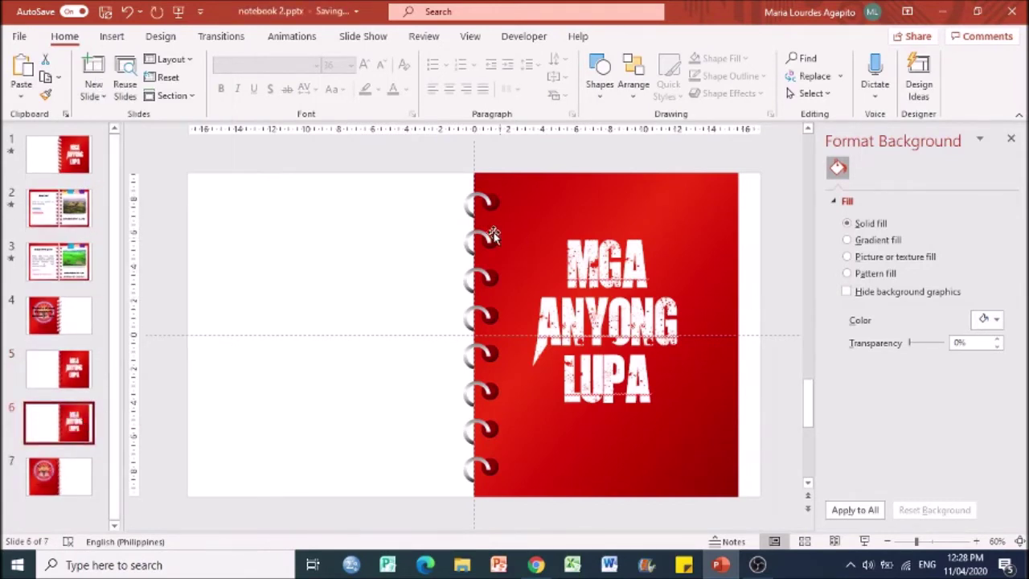
pyautogui.click(619, 313)
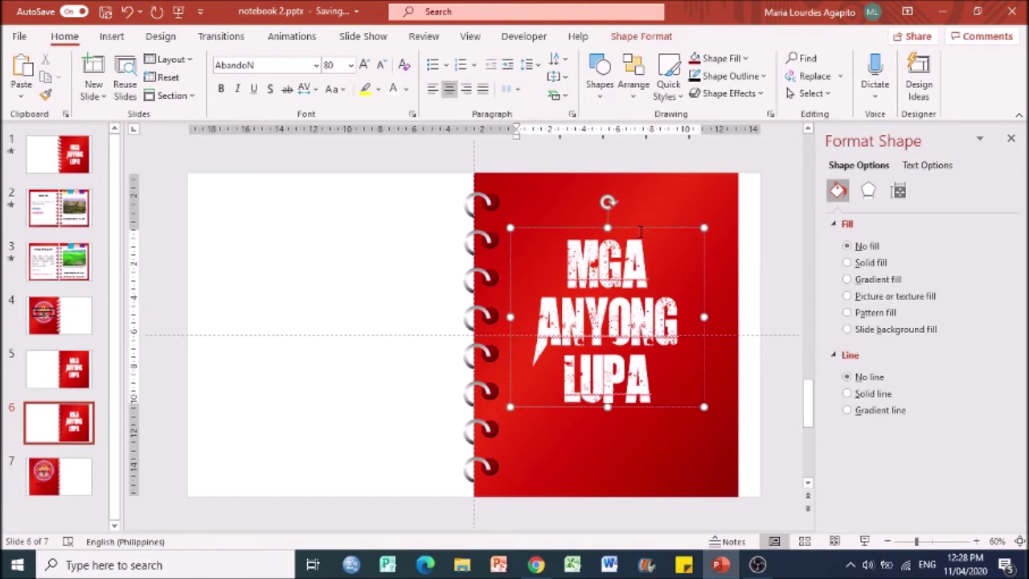
pyautogui.click(640, 228)
pyautogui.press('Delete')
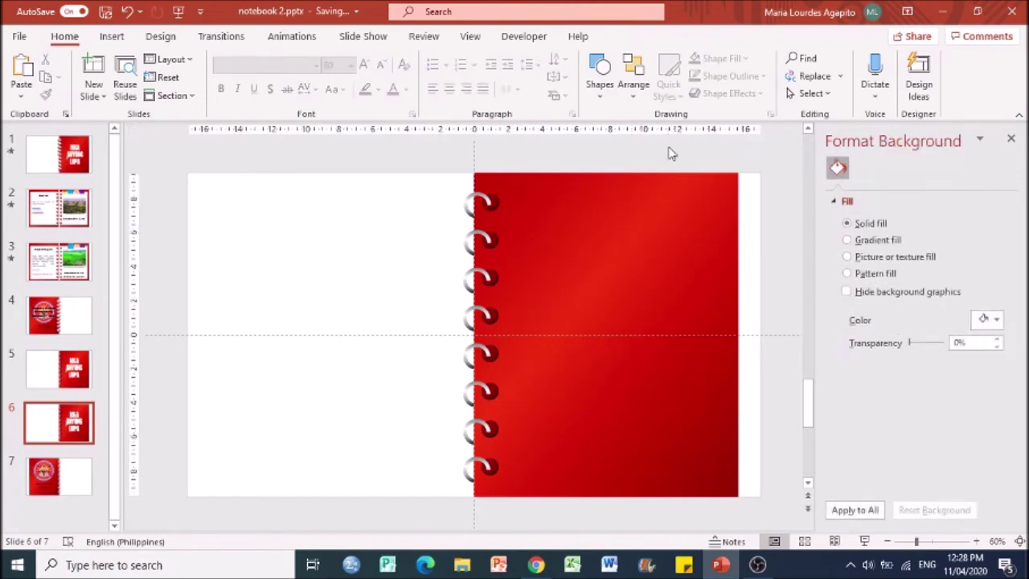
pyautogui.click(112, 37)
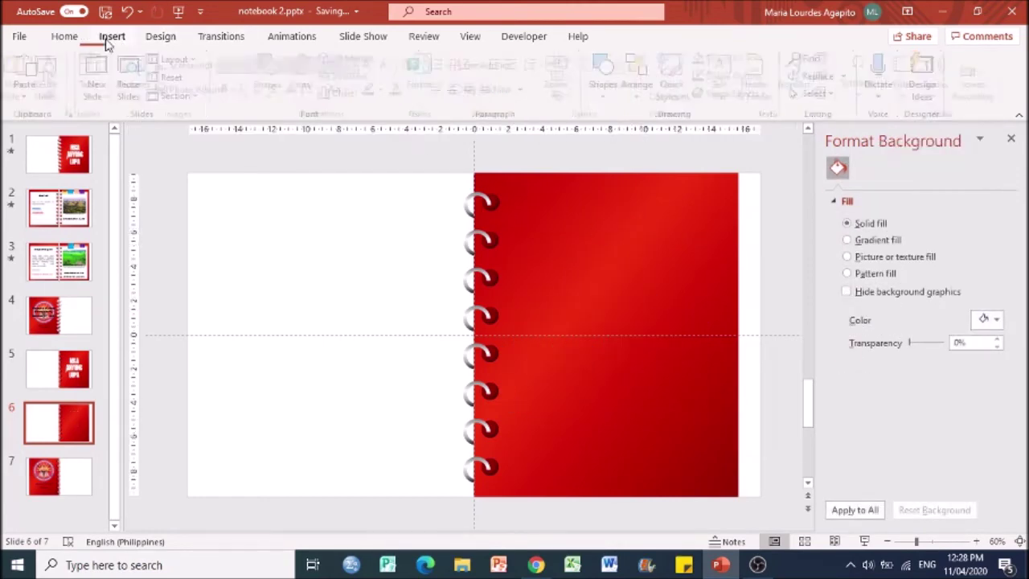
pyautogui.click(274, 76)
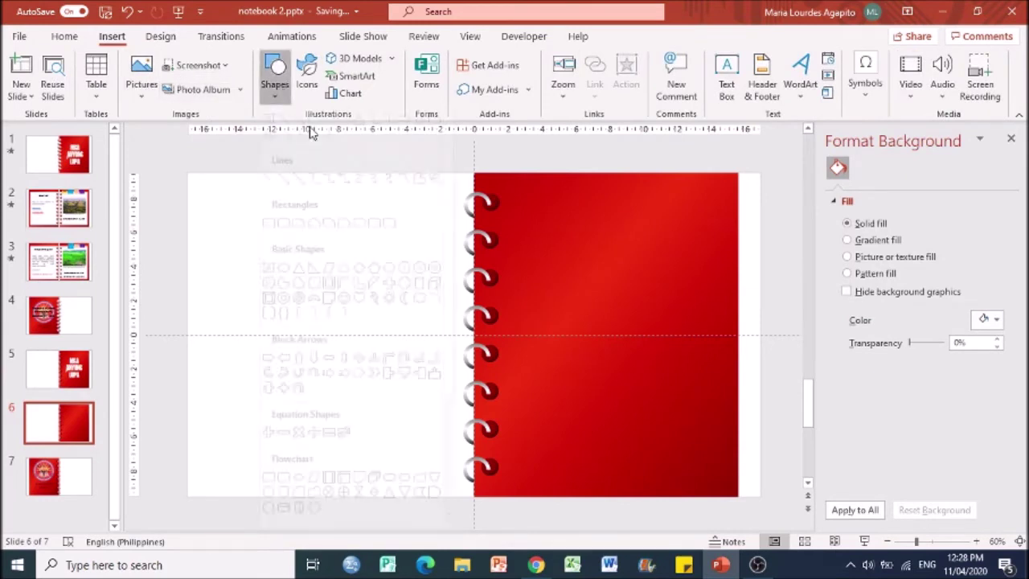
# Draw a rectangle over the red cover with white fill and no outline.
pyautogui.click(314, 150)
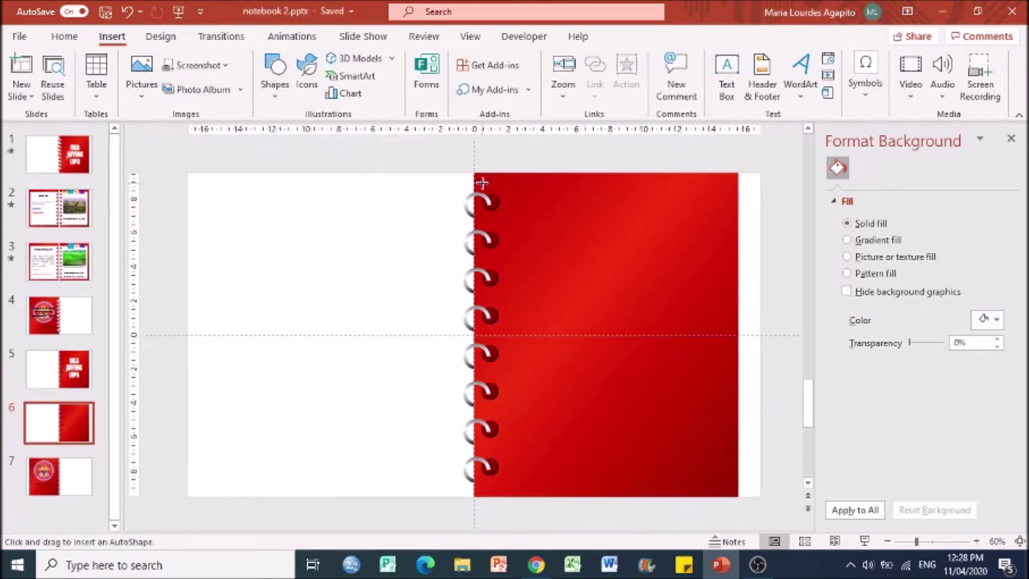
pyautogui.moveTo(481, 182); pyautogui.dragTo(720, 487)
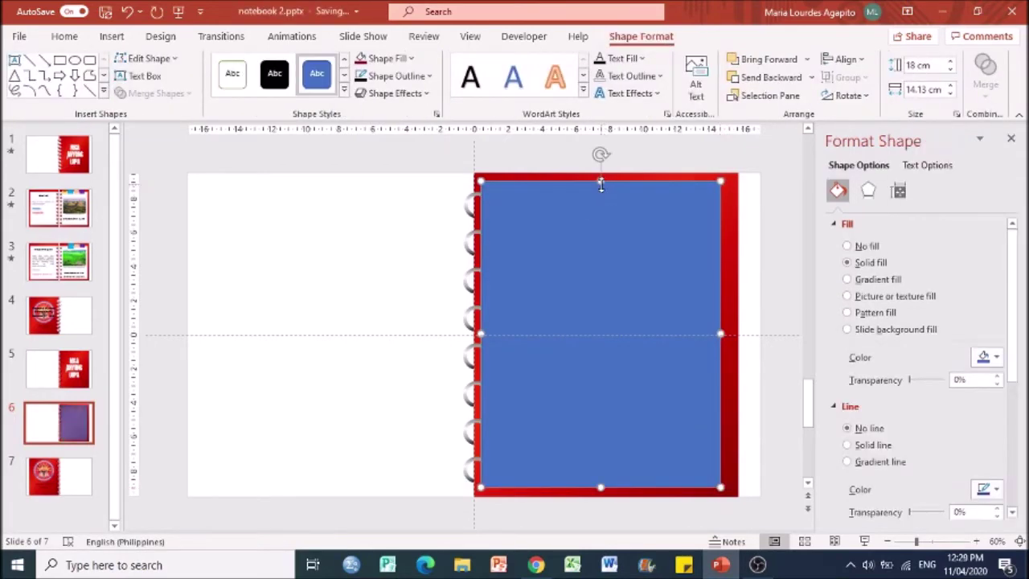
pyautogui.moveTo(599, 188); pyautogui.dragTo(599, 188)
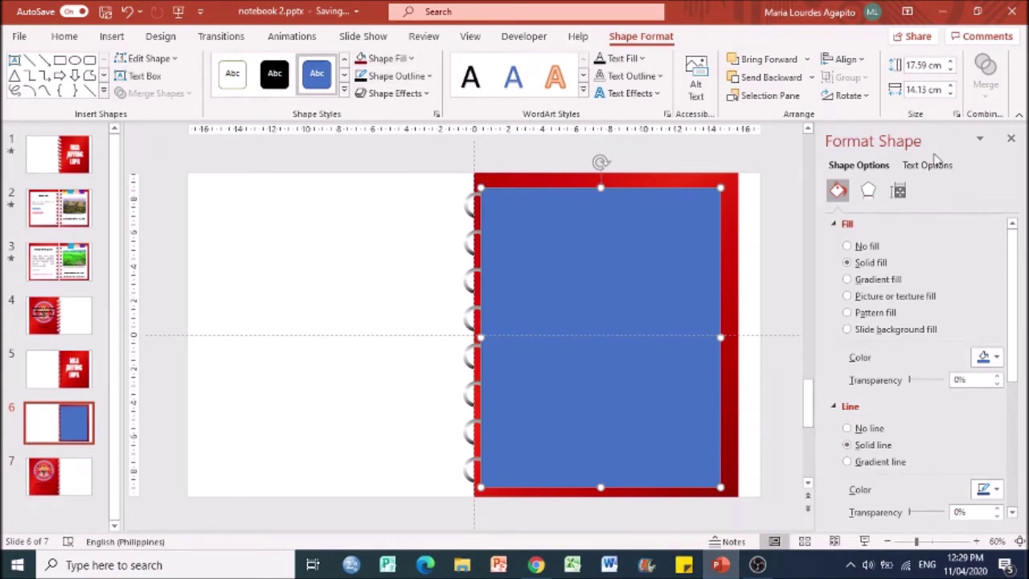
pyautogui.click(987, 358)
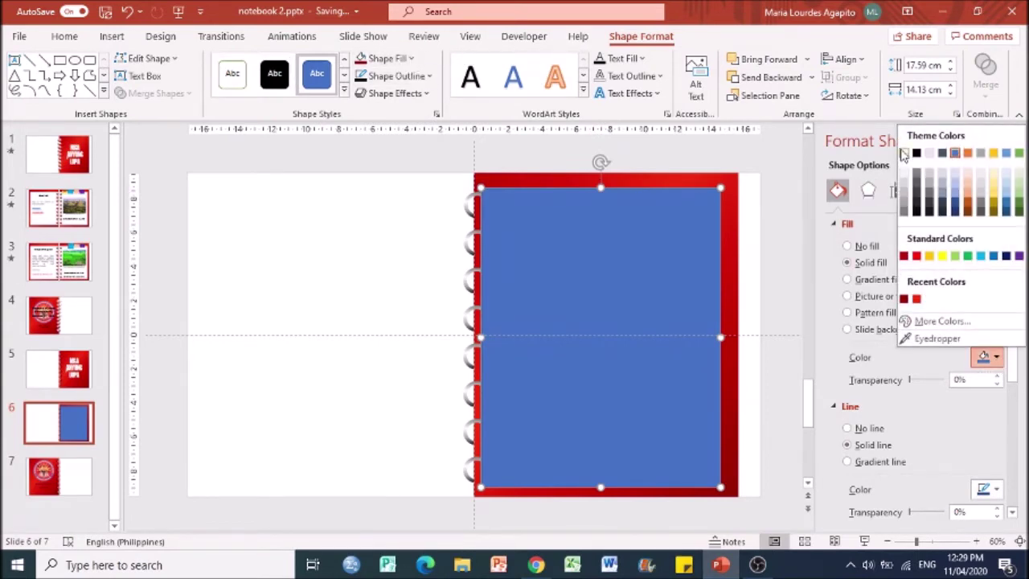
pyautogui.click(904, 153)
pyautogui.click(860, 428)
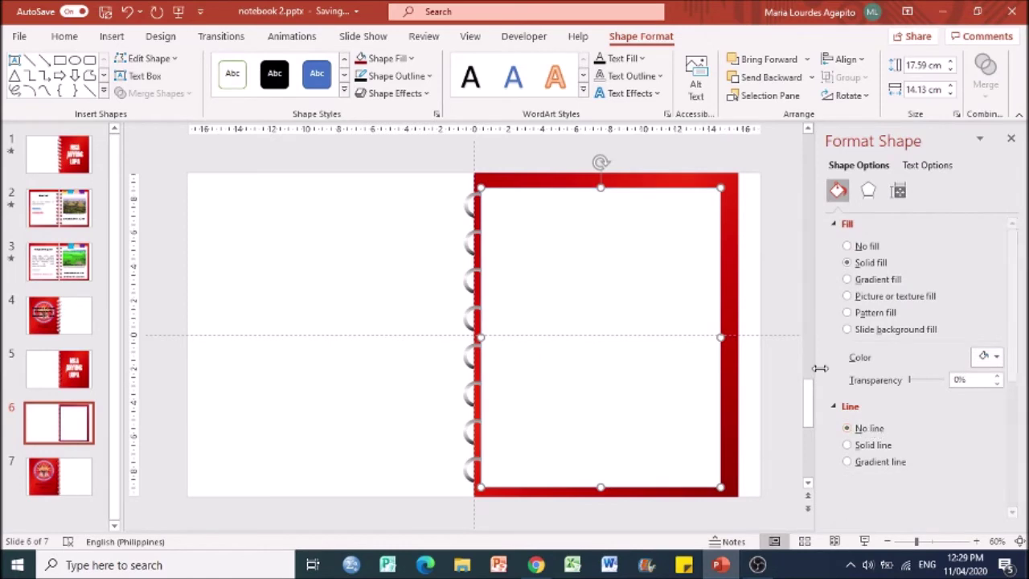
# Layer the white page behind the spiral rings but in front of the red cover.
pyautogui.click(778, 77)
pyautogui.click(778, 77)
pyautogui.click(778, 77)
pyautogui.click(778, 77)
pyautogui.click(778, 77)
pyautogui.click(777, 77)
pyautogui.click(778, 77)
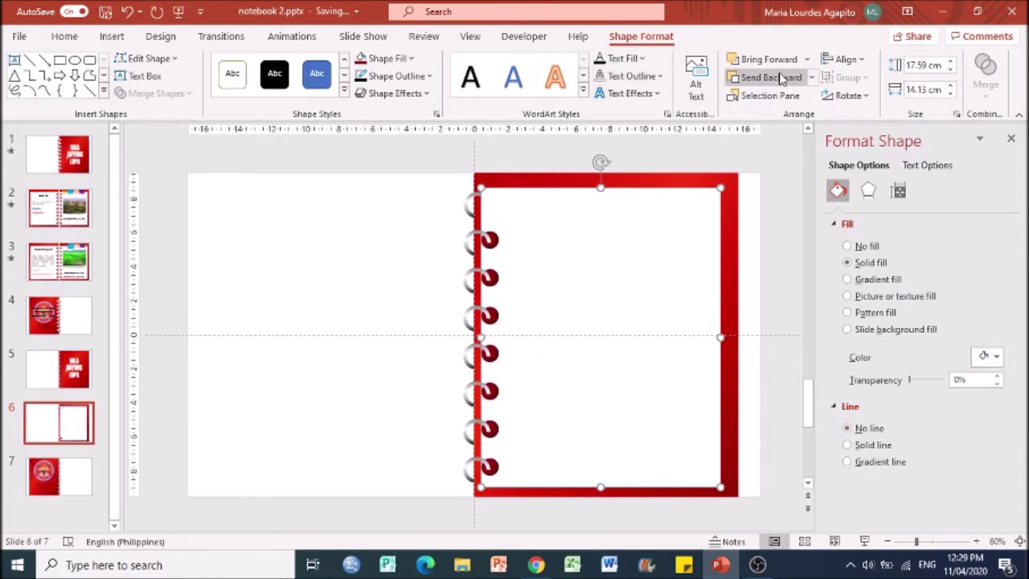
pyautogui.click(777, 77)
pyautogui.click(778, 77)
pyautogui.click(765, 60)
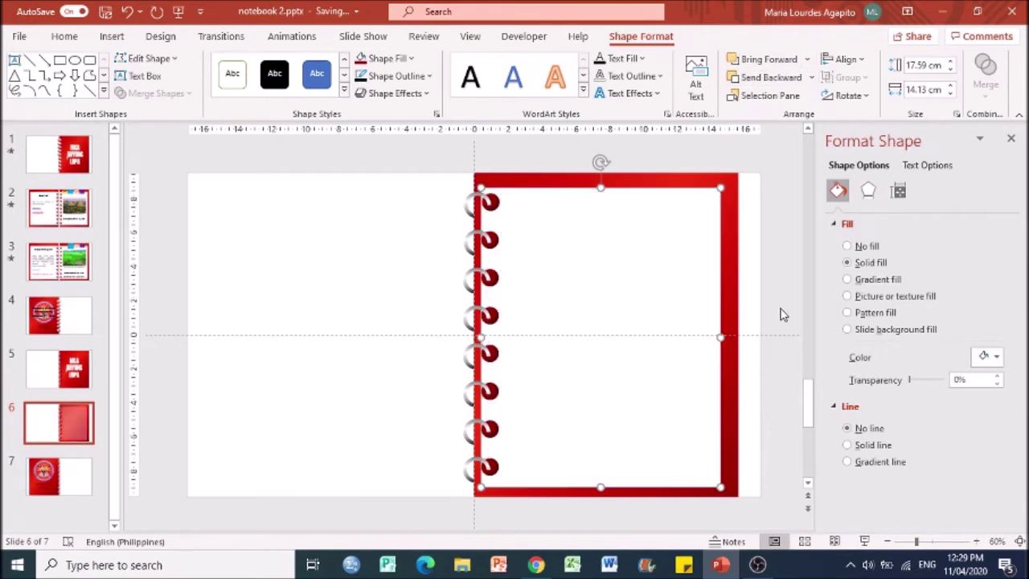
pyautogui.moveTo(648, 359); pyautogui.dragTo(644, 356)
pyautogui.click(788, 356)
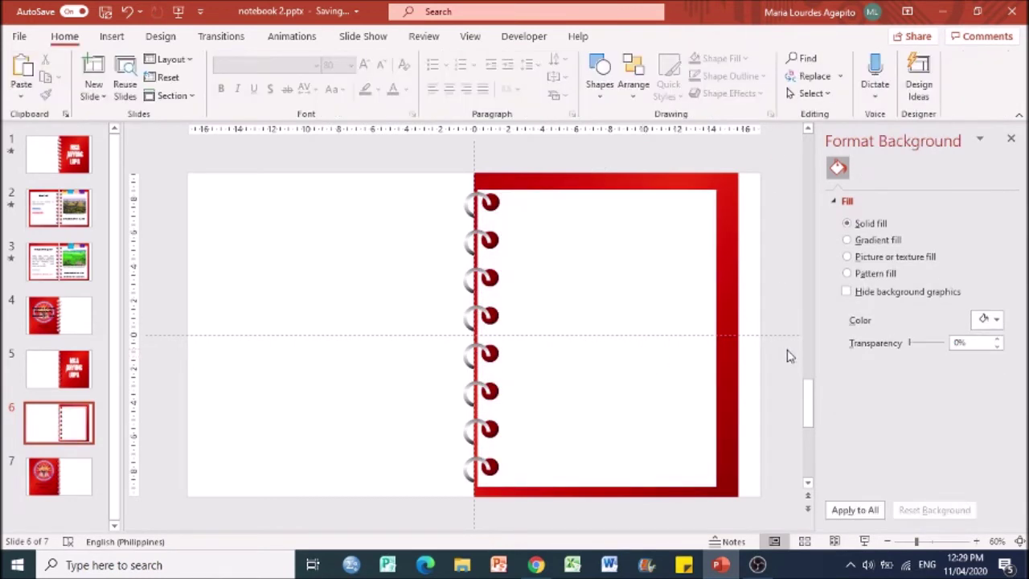
# Group the white inner page with the red cover.
pyautogui.click(560, 218)
pyautogui.keyDown('shift'); pyautogui.click(660, 175); pyautogui.keyUp('shift')
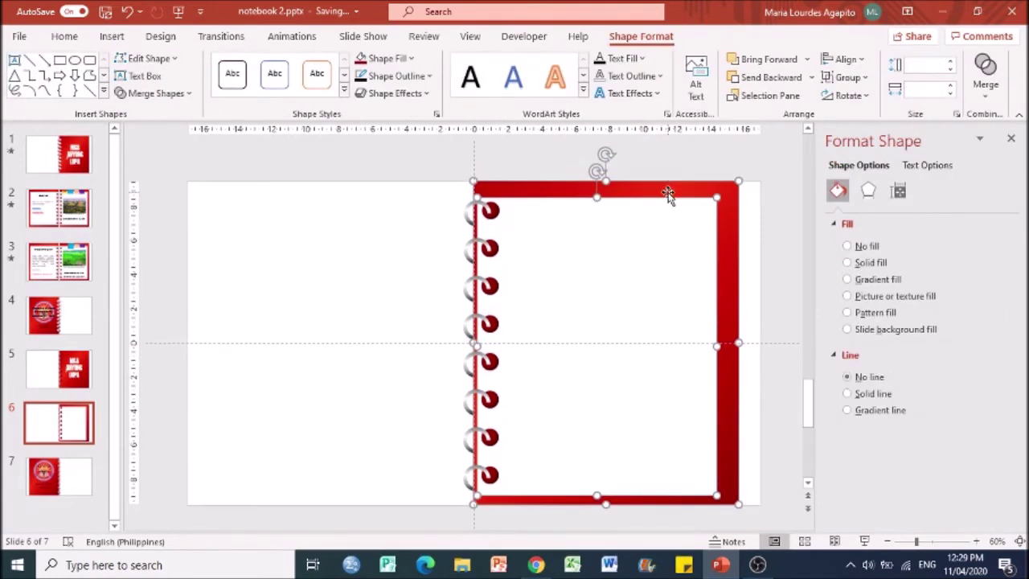
pyautogui.hotkey('ctrl', 'g')
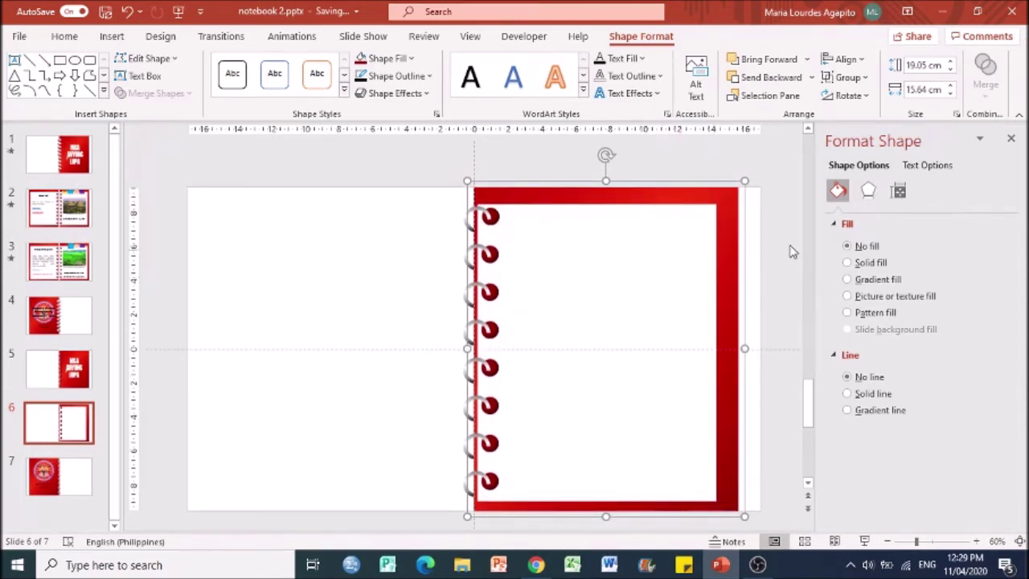
pyautogui.click(670, 255)
# Ungroup the column of spiral rings.
pyautogui.click(474, 196)
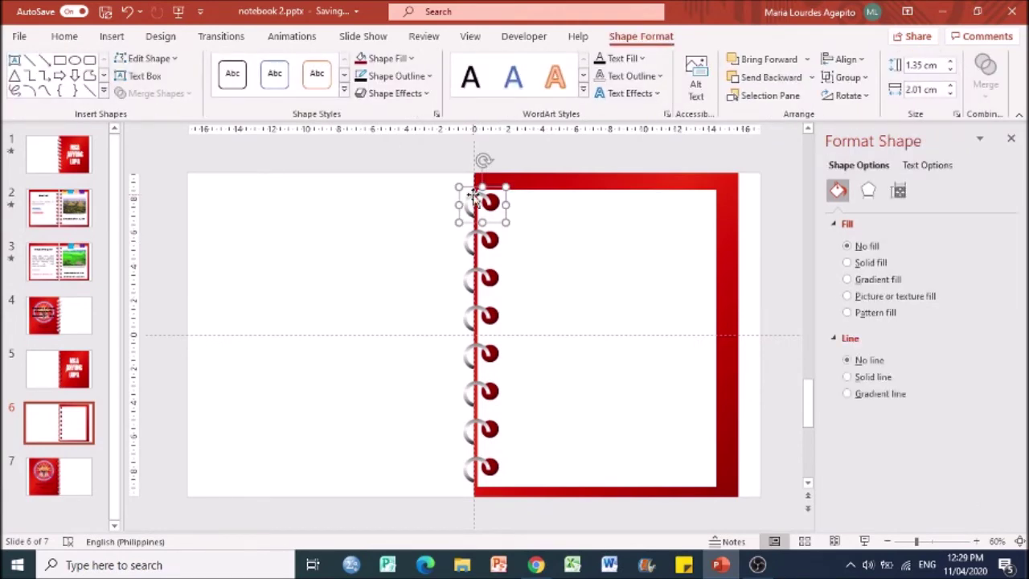
pyautogui.click(542, 446)
pyautogui.moveTo(523, 376); pyautogui.dragTo(530, 515)
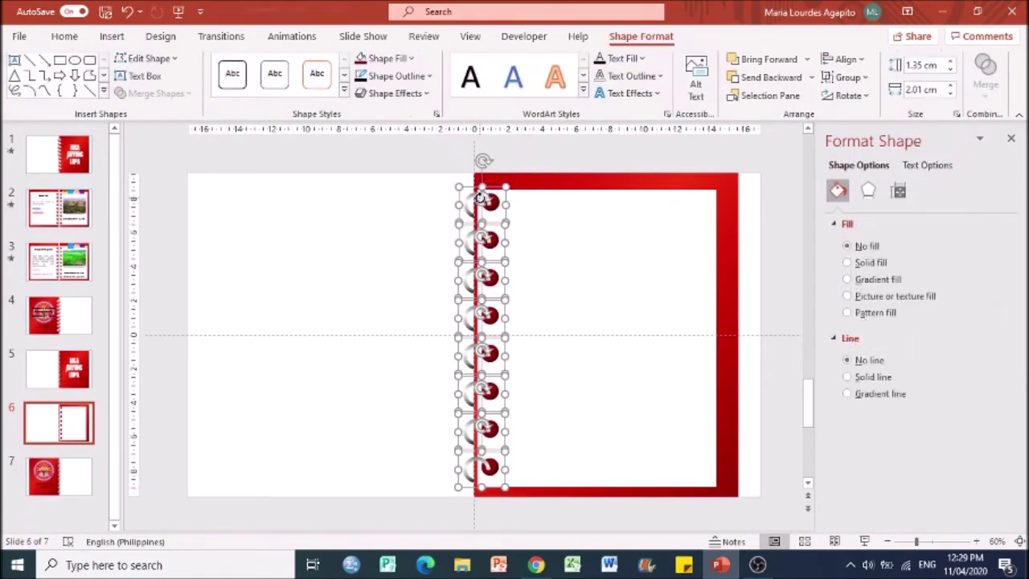
pyautogui.rightClick(481, 199)
pyautogui.moveTo(552, 311)
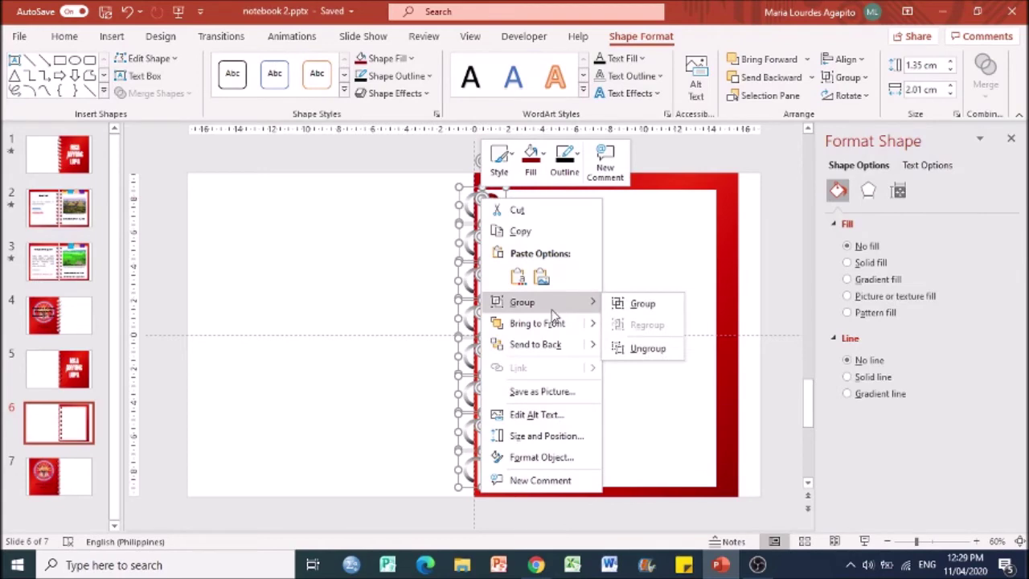
pyautogui.click(637, 350)
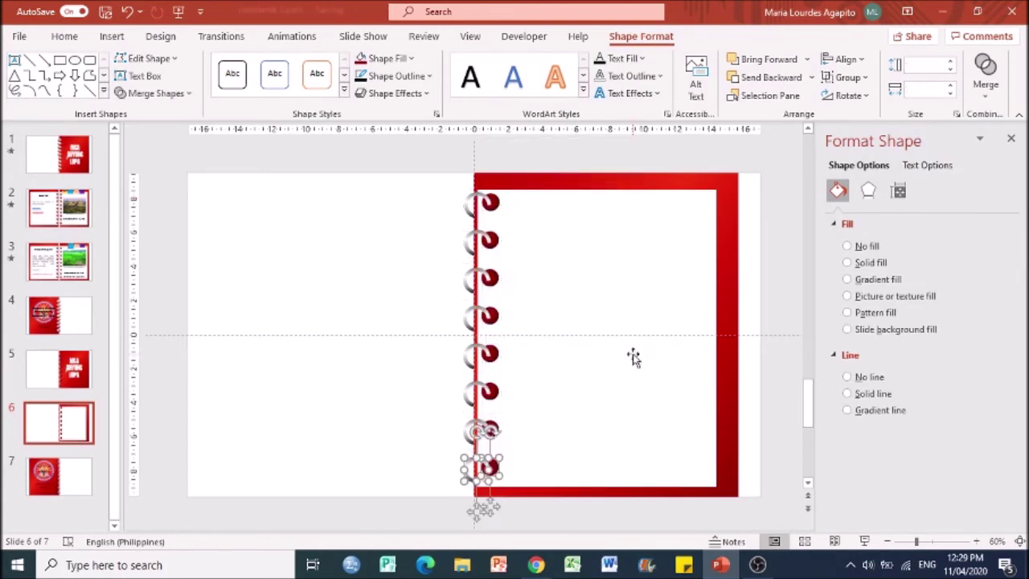
pyautogui.click(766, 359)
# Group all the spiral rings together with the red page frame.
pyautogui.moveTo(470, 165); pyautogui.dragTo(748, 519)
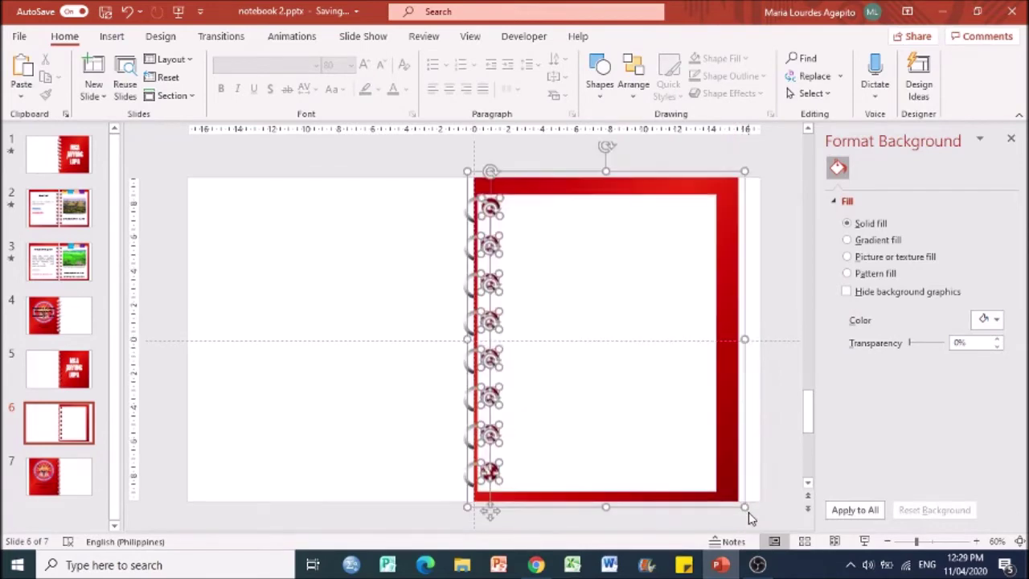
pyautogui.click(517, 161)
pyautogui.moveTo(470, 163); pyautogui.dragTo(520, 411)
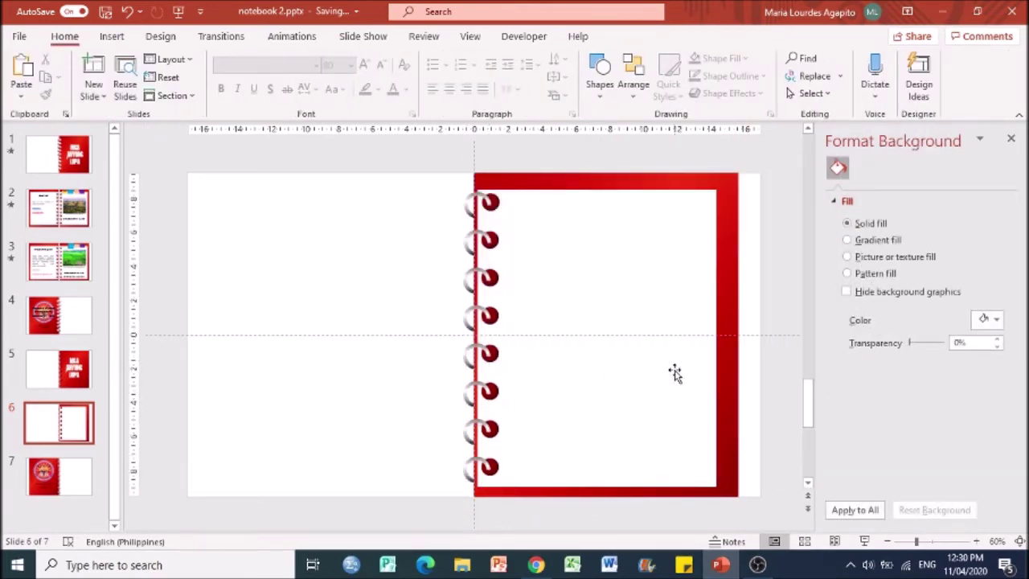
pyautogui.moveTo(478, 158); pyautogui.dragTo(765, 560)
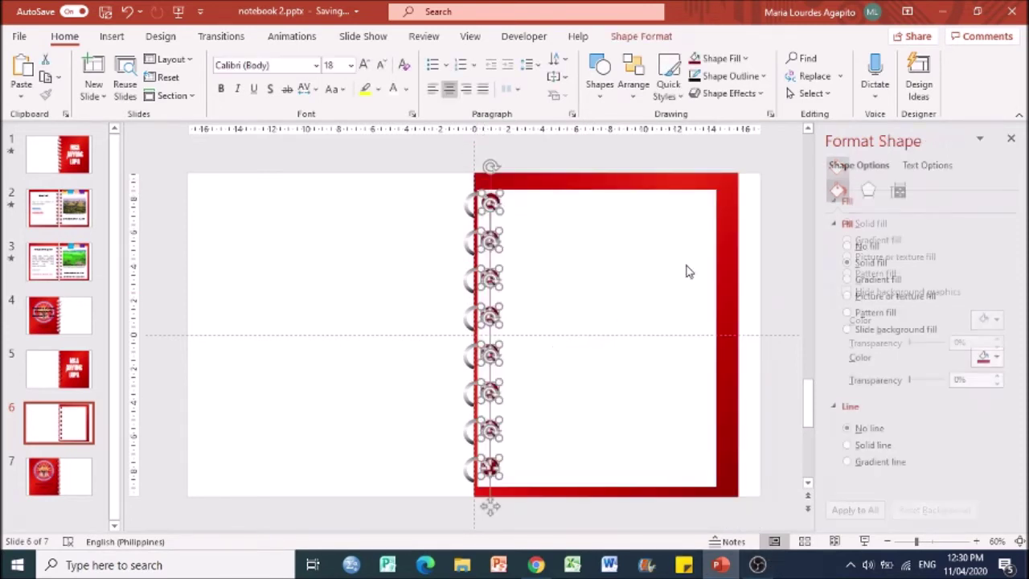
pyautogui.keyDown('shift'); pyautogui.click(675, 248); pyautogui.keyUp('shift')
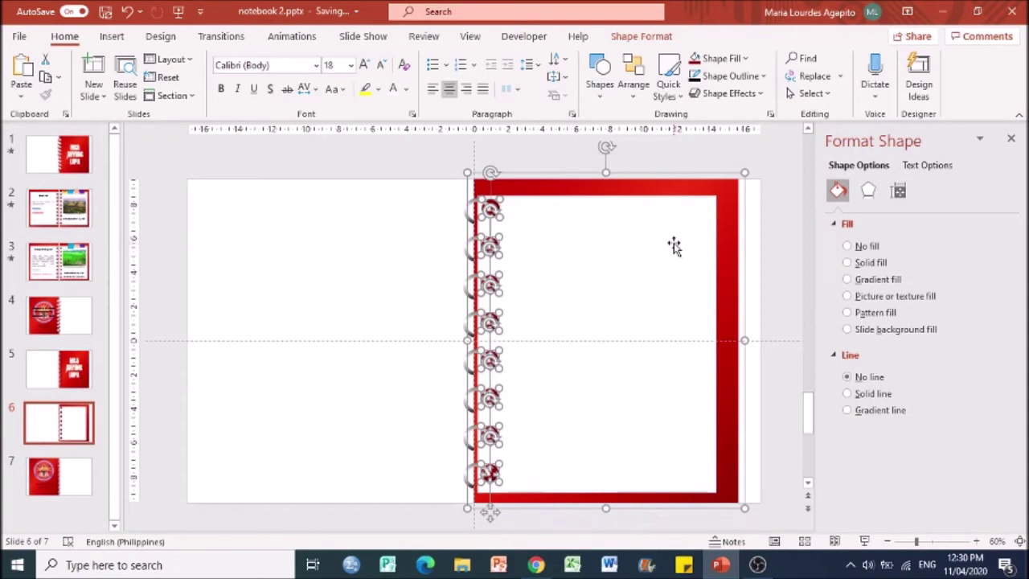
pyautogui.rightClick(674, 246)
pyautogui.moveTo(751, 362)
pyautogui.click(834, 348)
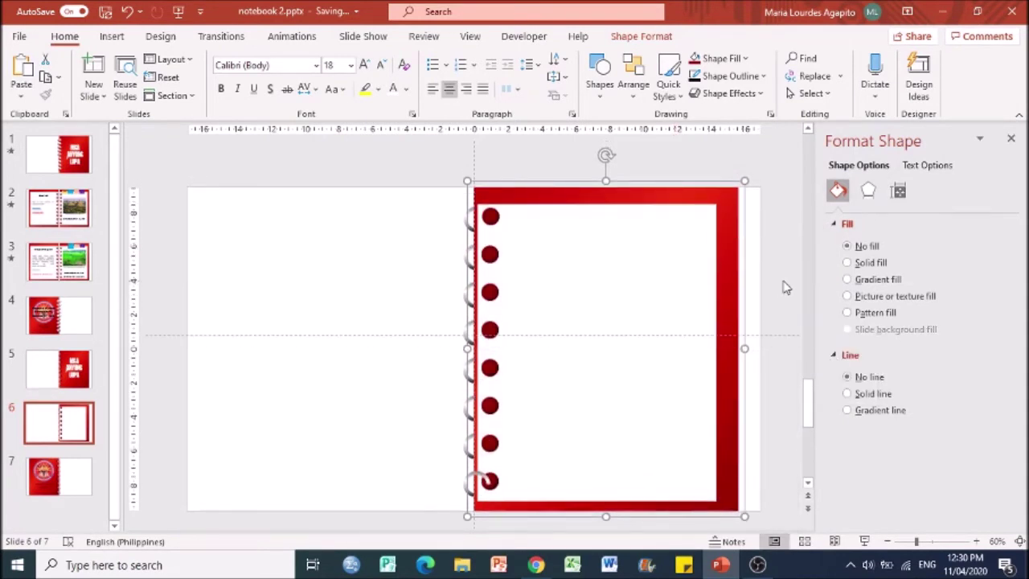
pyautogui.click(770, 283)
# Send the notebook page group to the back of slide 6.
pyautogui.click(675, 273)
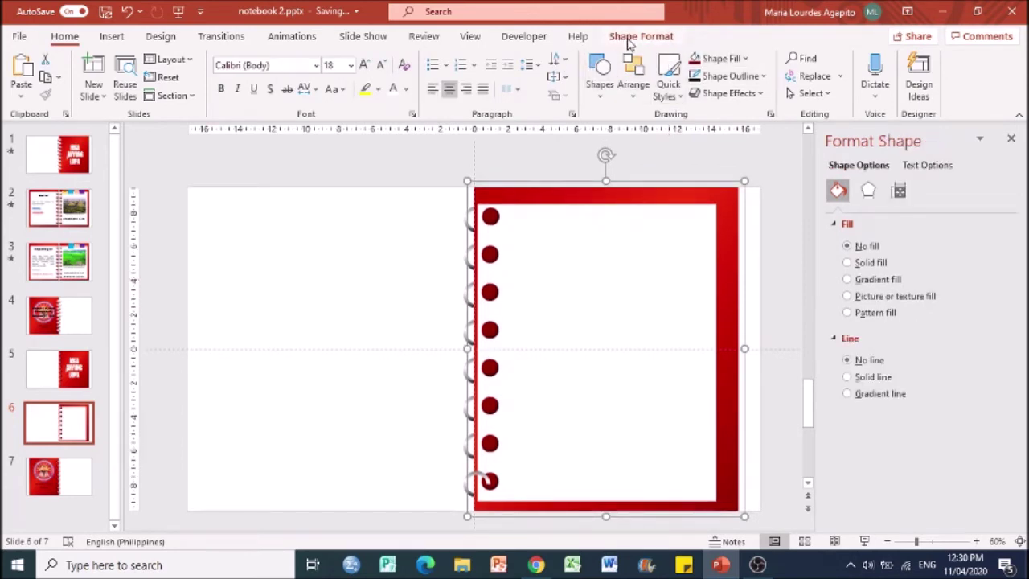
pyautogui.click(635, 36)
pyautogui.click(810, 77)
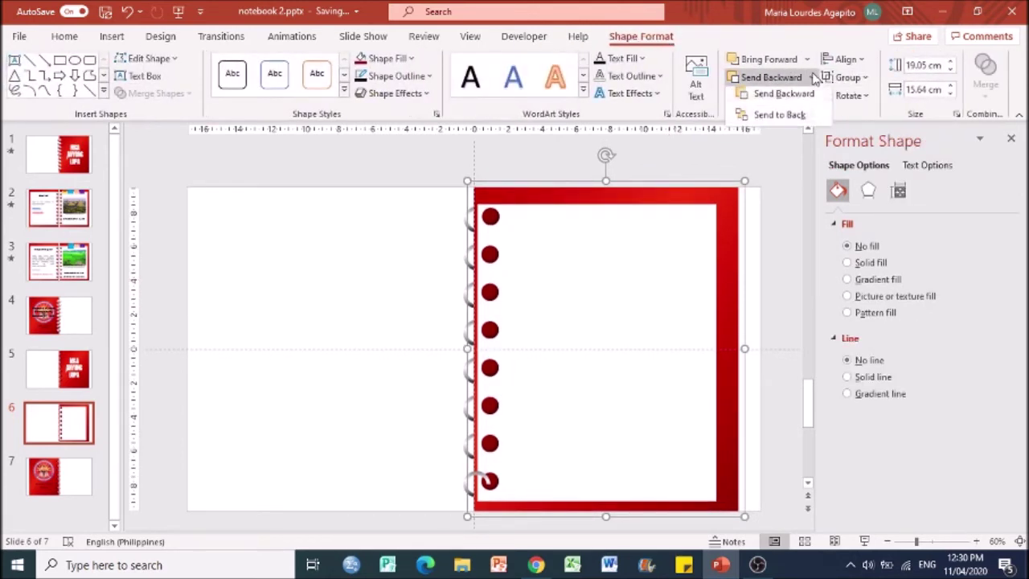
pyautogui.click(805, 120)
pyautogui.scroll(-1, 751, 276)
pyautogui.click(750, 275)
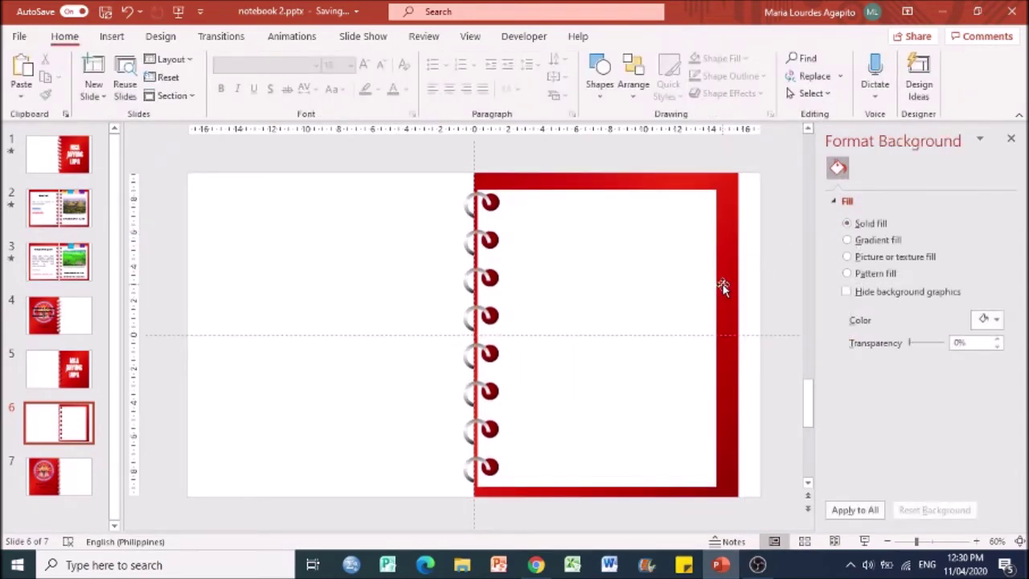
# Duplicate the notebook page onto the slide's left half and flip the copy horizontally.
pyautogui.scroll(1, 722, 286)
pyautogui.doubleClick(722, 286)
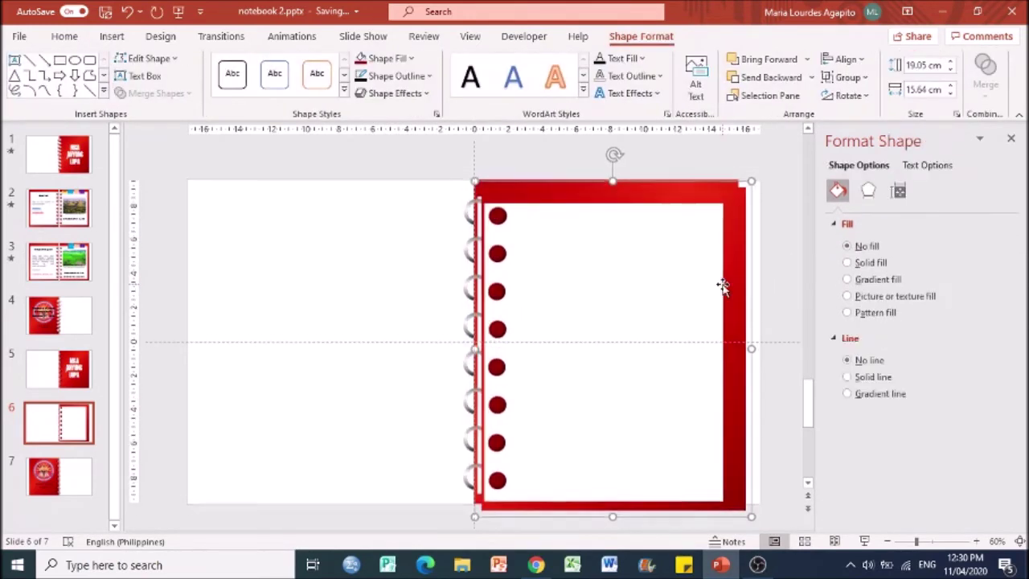
pyautogui.click(858, 96)
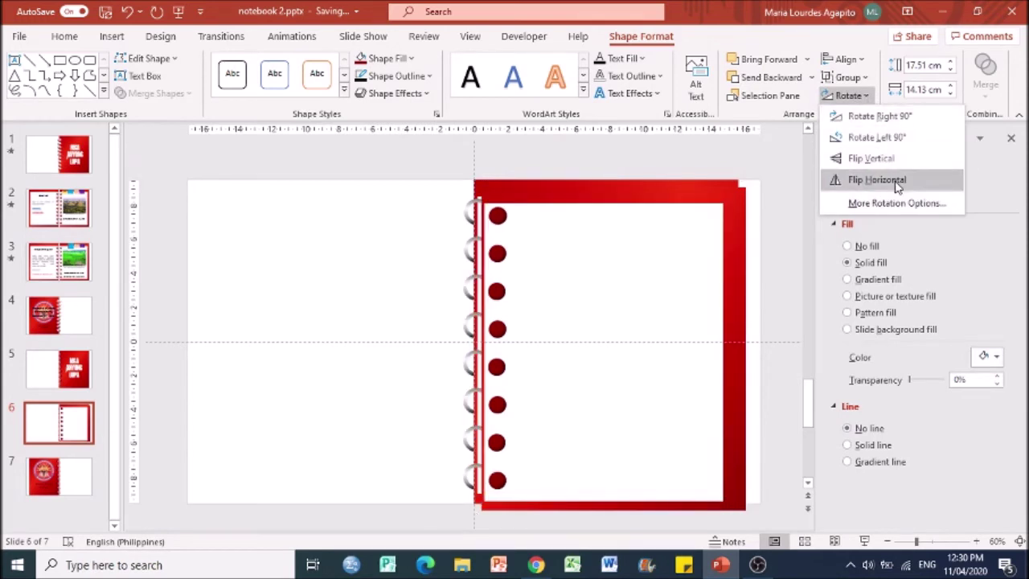
pyautogui.click(712, 297)
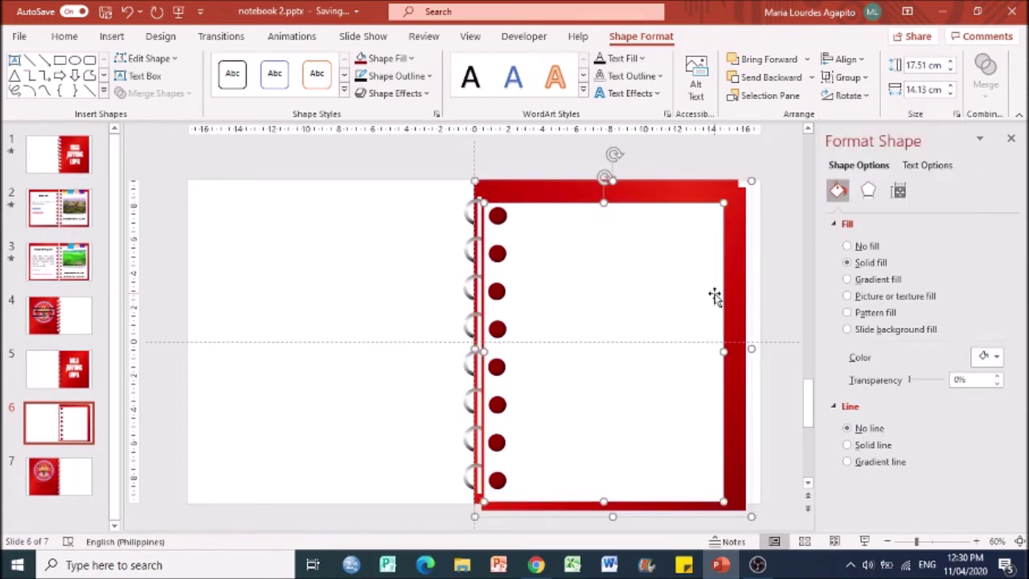
pyautogui.moveTo(535, 303); pyautogui.dragTo(235, 279)
pyautogui.click(848, 95)
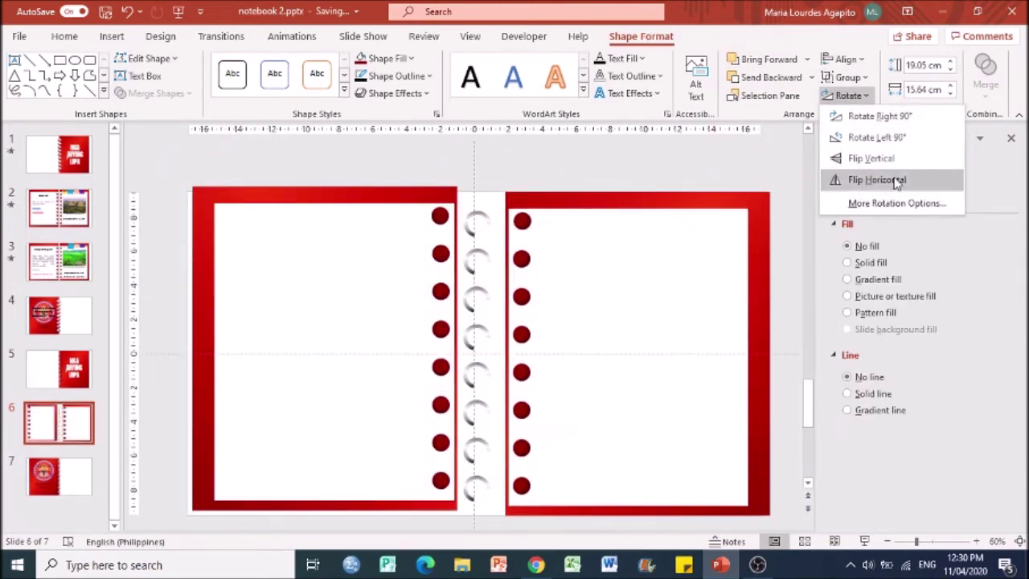
pyautogui.click(894, 180)
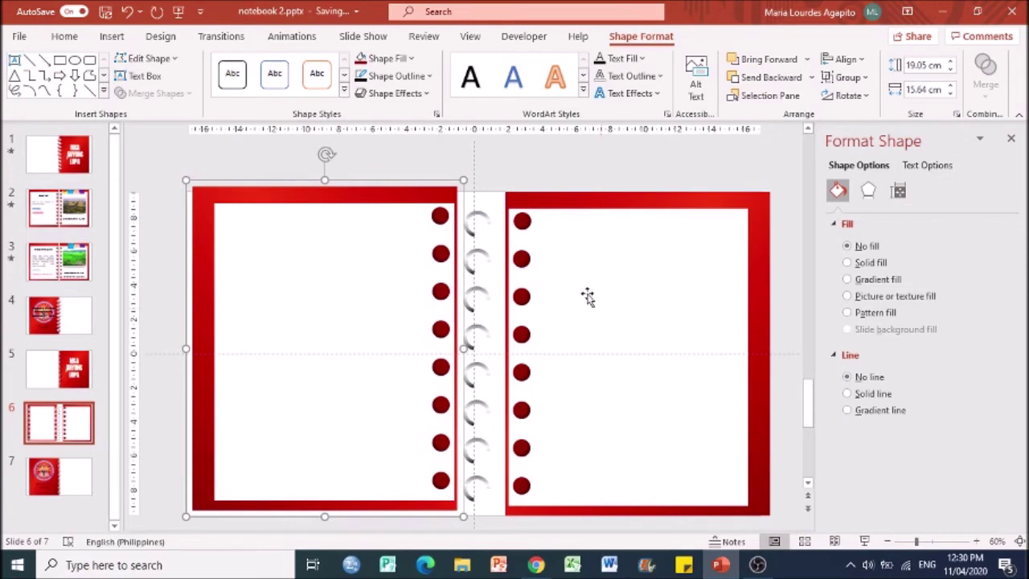
# Move the left and right pages together so they meet as an open spread.
pyautogui.moveTo(408, 199); pyautogui.dragTo(424, 183)
pyautogui.moveTo(635, 191); pyautogui.dragTo(604, 175)
pyautogui.click(408, 201)
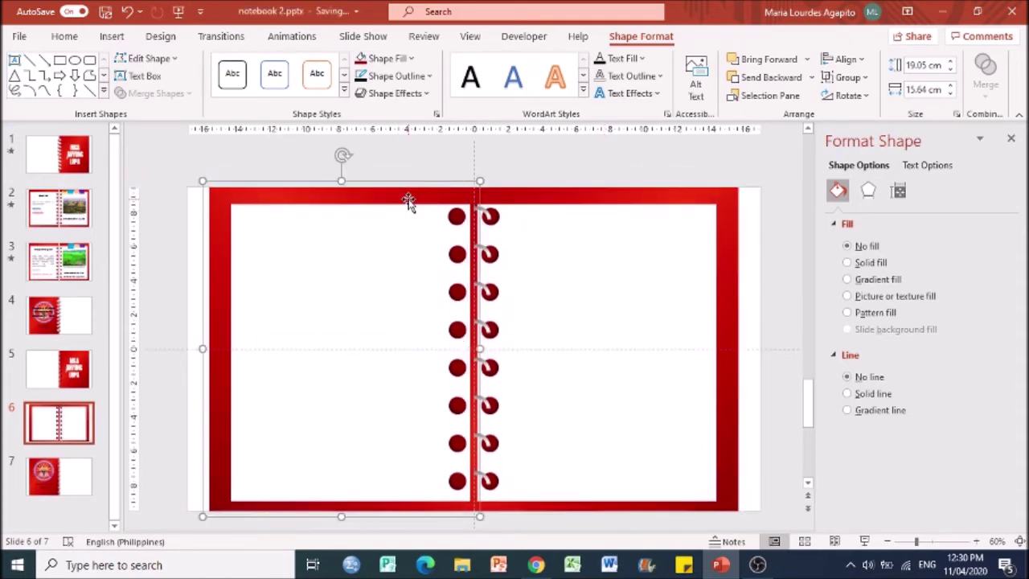
pyautogui.hotkey('ctrl', 'Left')
pyautogui.hotkey('ctrl', 'Left')
pyautogui.hotkey('ctrl', 'Left')
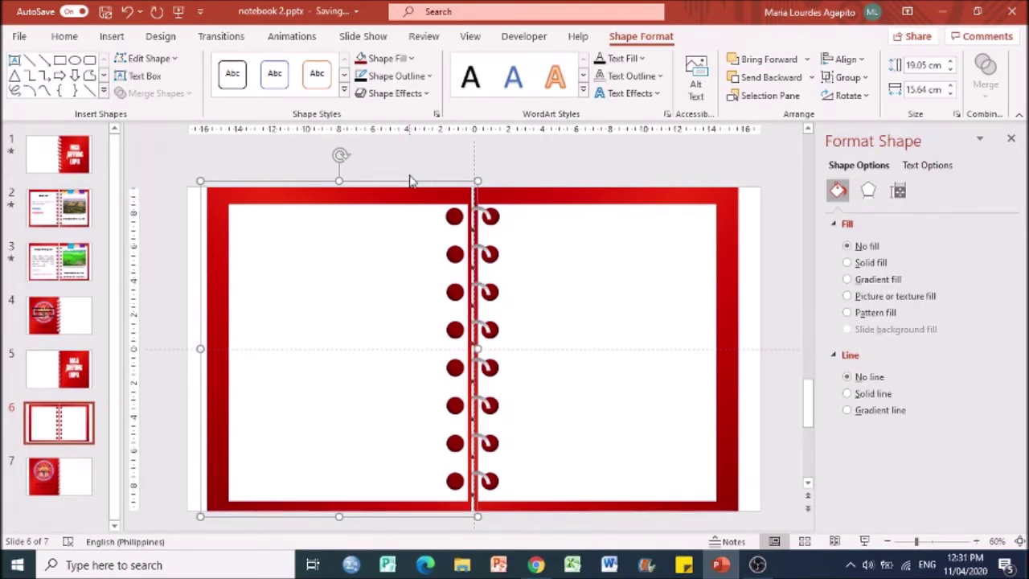
# Nudge the notebook shapes right and send the left page to the back.
pyautogui.click(208, 172)
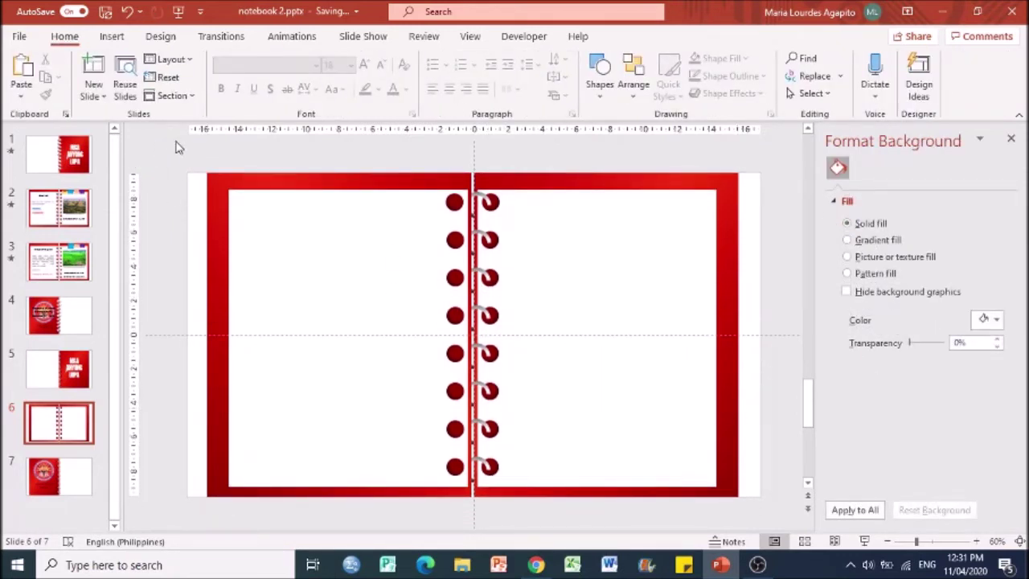
pyautogui.moveTo(187, 153); pyautogui.dragTo(801, 527)
pyautogui.press('Right')
pyautogui.press('Right')
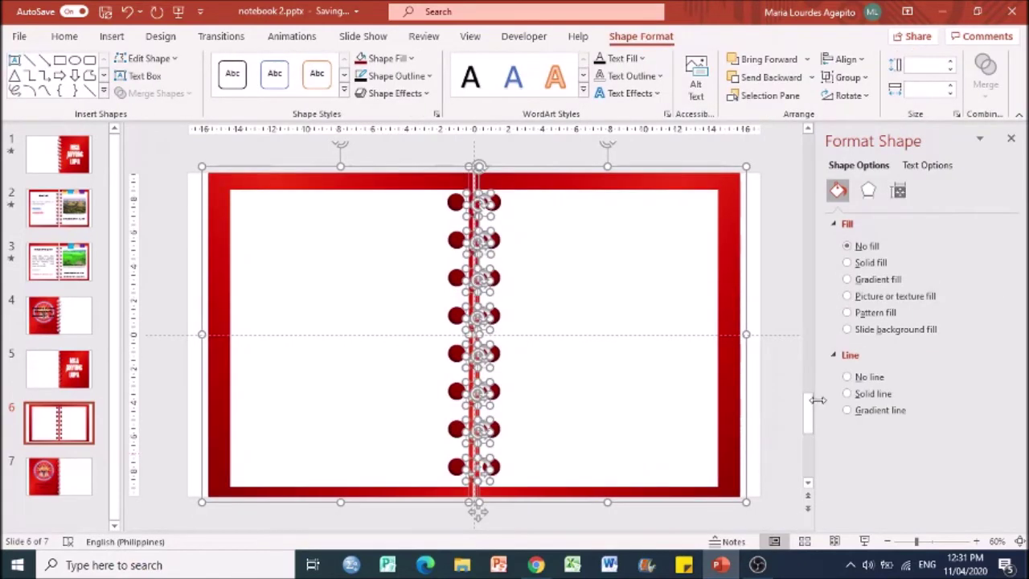
pyautogui.click(788, 366)
pyautogui.click(340, 180)
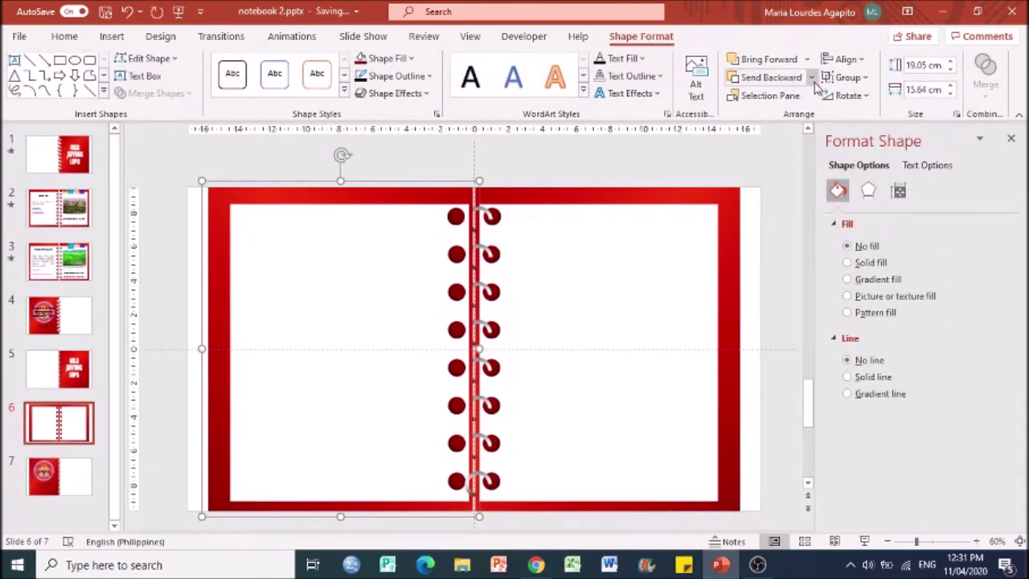
pyautogui.click(810, 78)
pyautogui.click(800, 121)
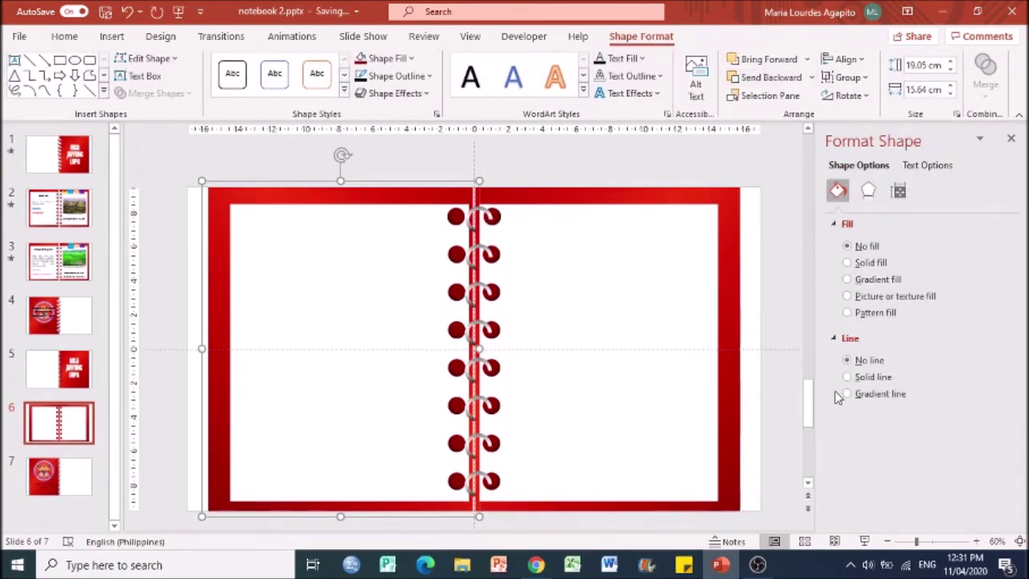
pyautogui.click(796, 338)
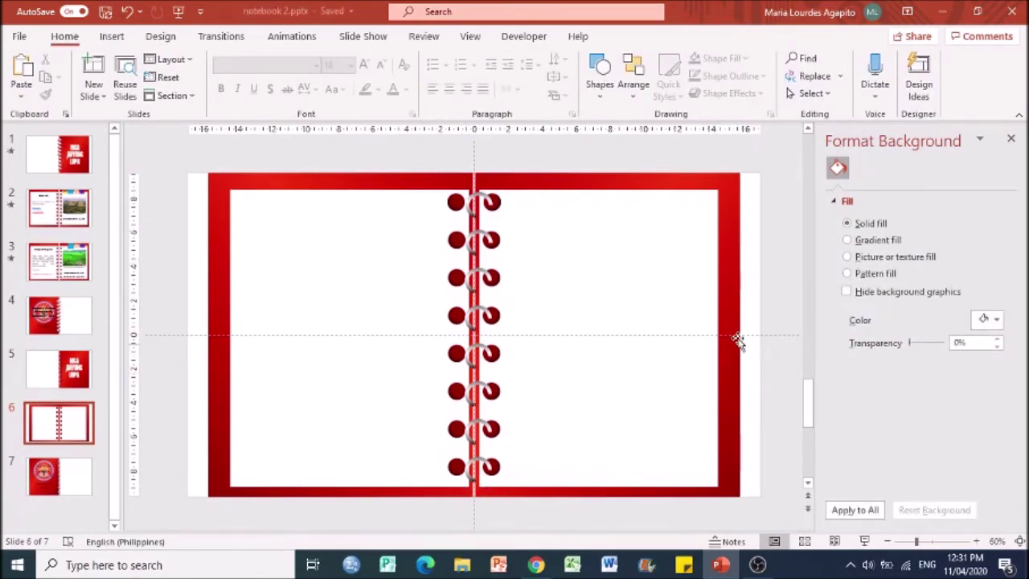
# Shift the top spiral ring so it lines up evenly with the others on the spine.
pyautogui.click(474, 201)
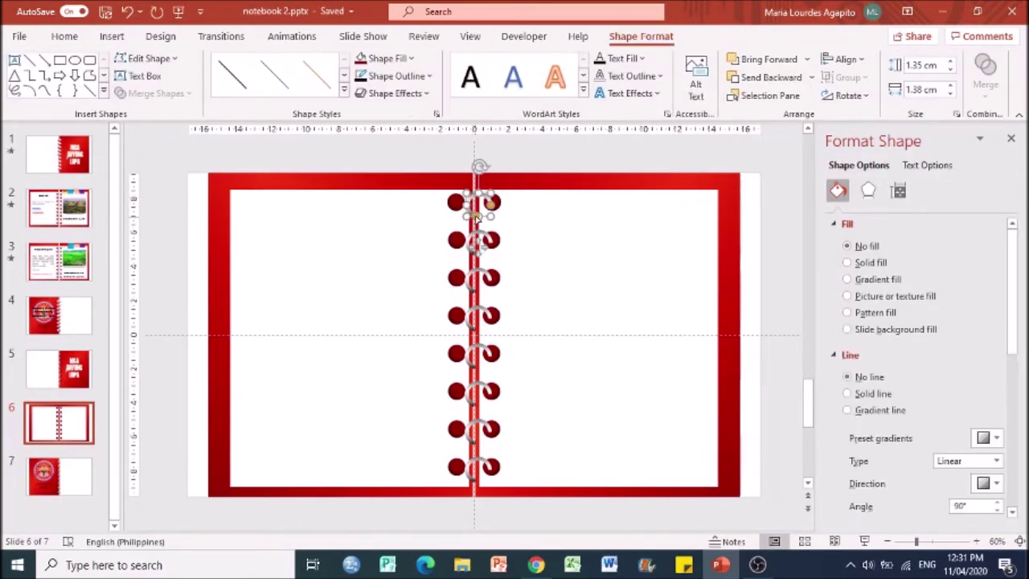
pyautogui.moveTo(478, 216); pyautogui.dragTo(474, 216)
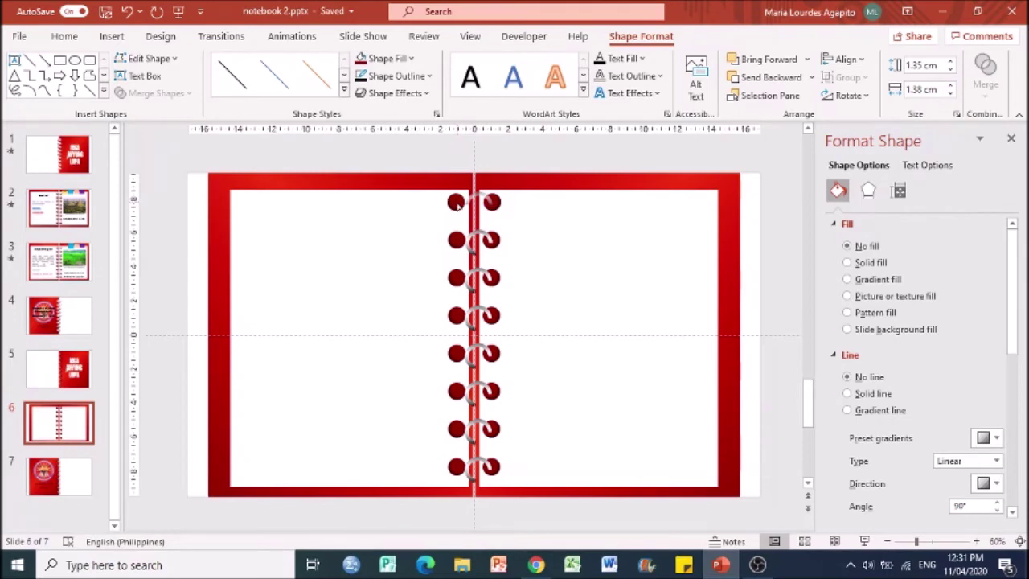
pyautogui.click(793, 287)
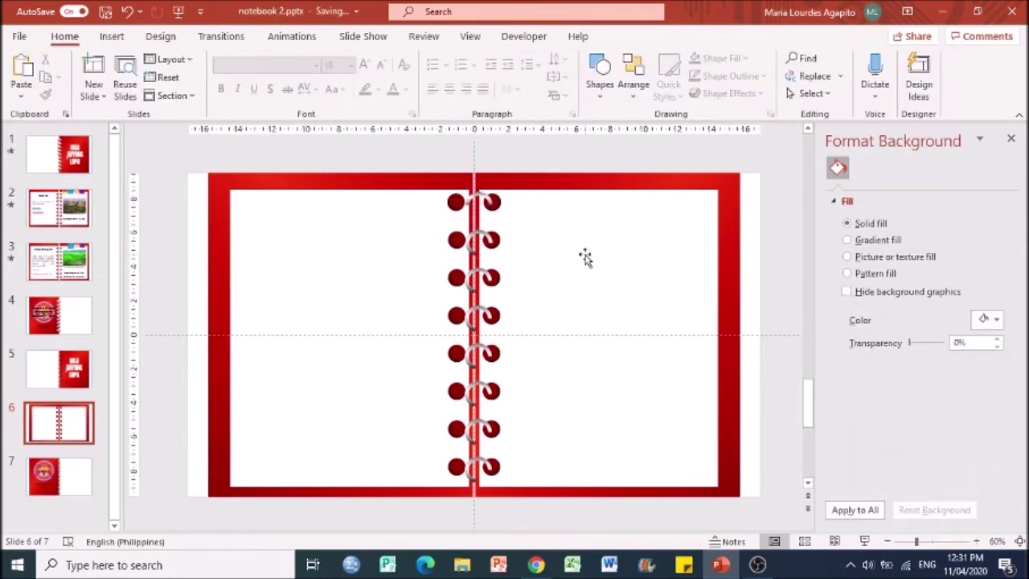
pyautogui.click(477, 197)
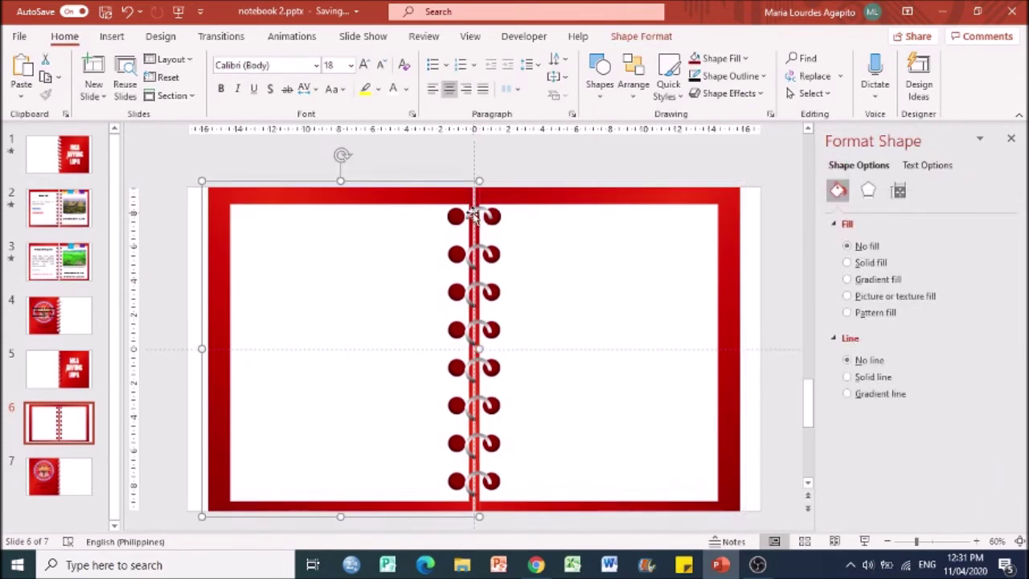
pyautogui.click(488, 217)
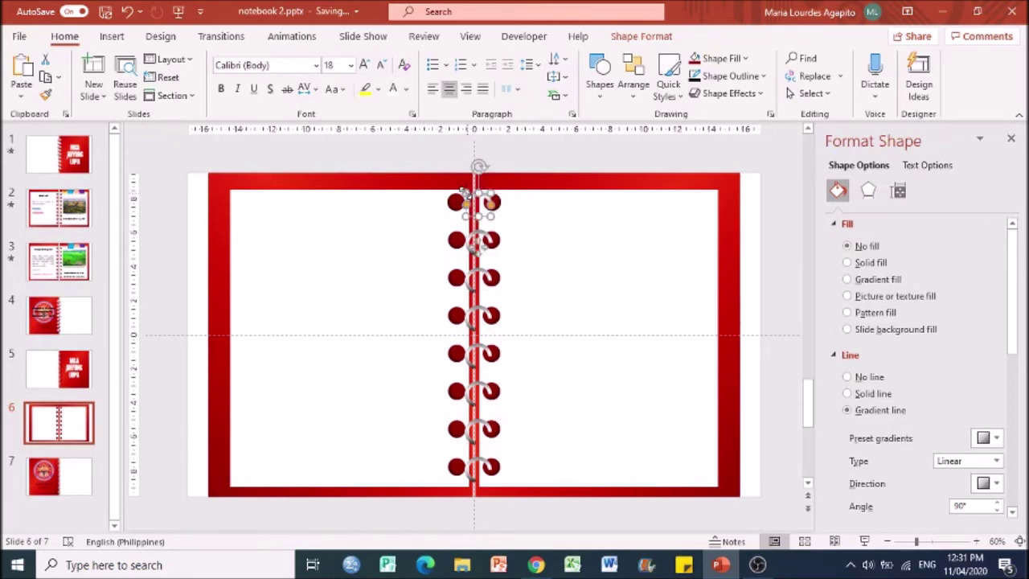
pyautogui.moveTo(465, 193); pyautogui.dragTo(456, 194)
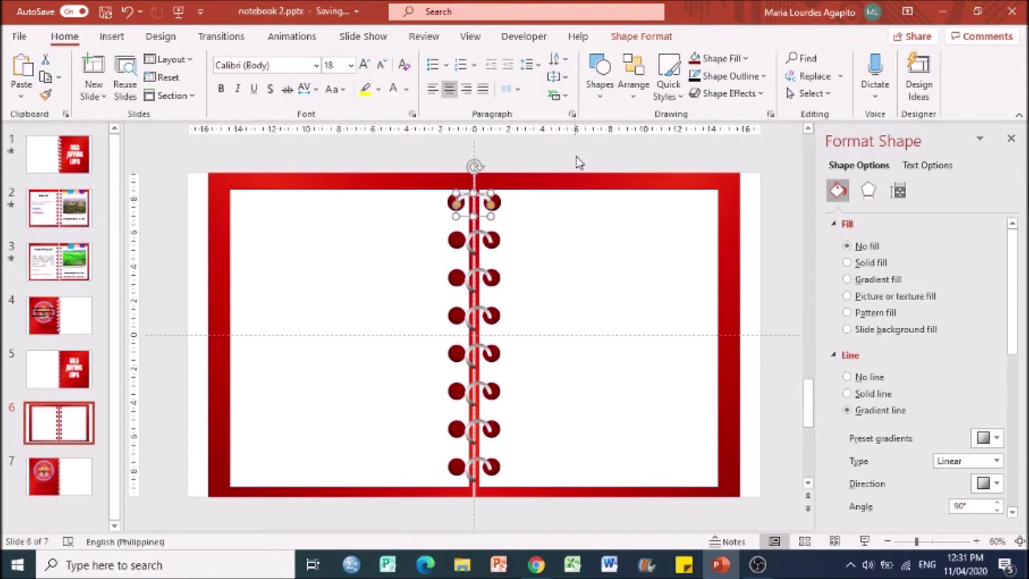
pyautogui.click(575, 162)
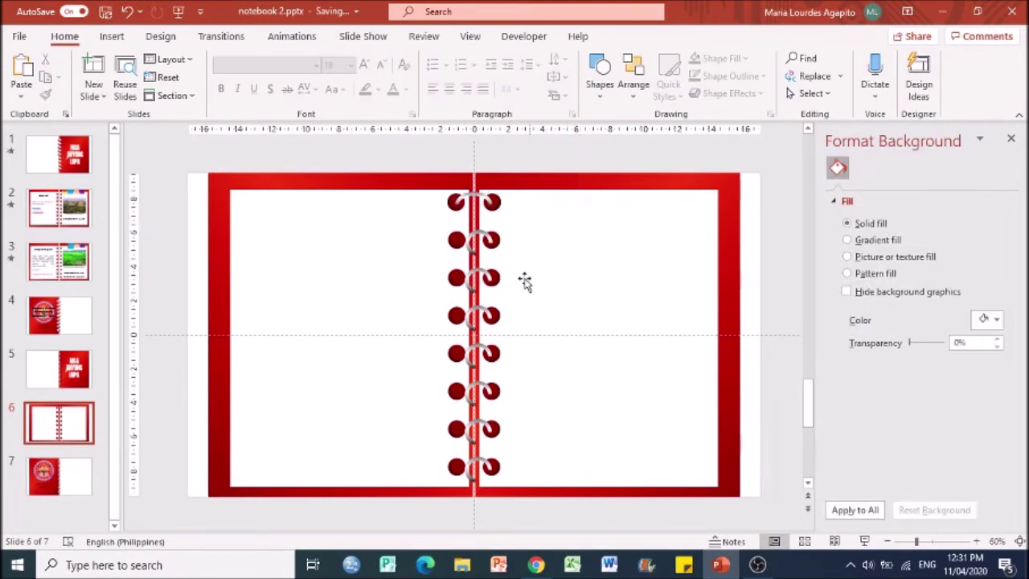
pyautogui.click(470, 245)
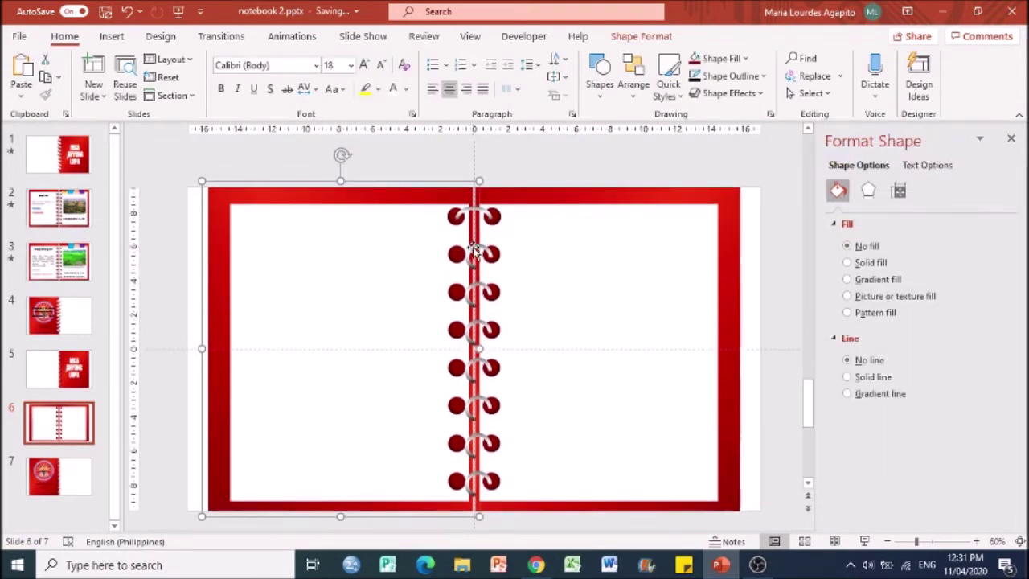
pyautogui.click(485, 252)
pyautogui.click(464, 268)
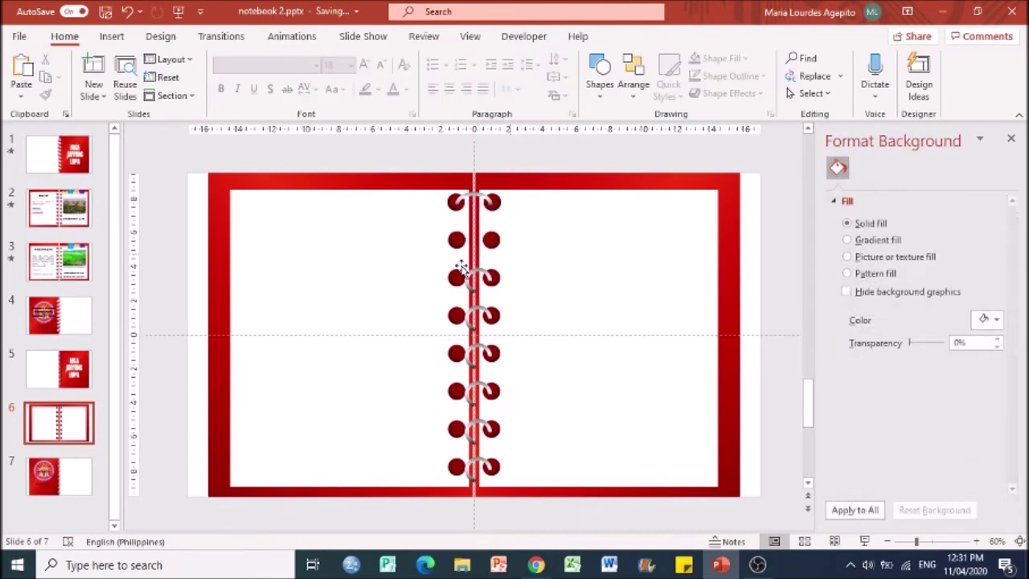
# Remove the lower spiral rings down the spine, leaving only the top ring.
pyautogui.click(480, 273)
pyautogui.click(475, 319)
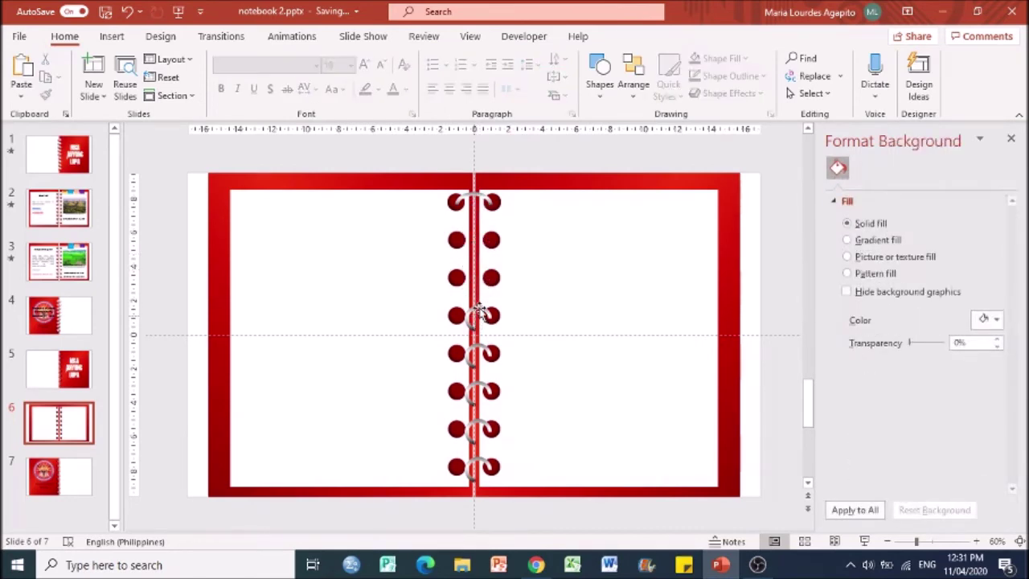
pyautogui.click(478, 347)
pyautogui.click(491, 381)
pyautogui.click(482, 390)
pyautogui.click(486, 387)
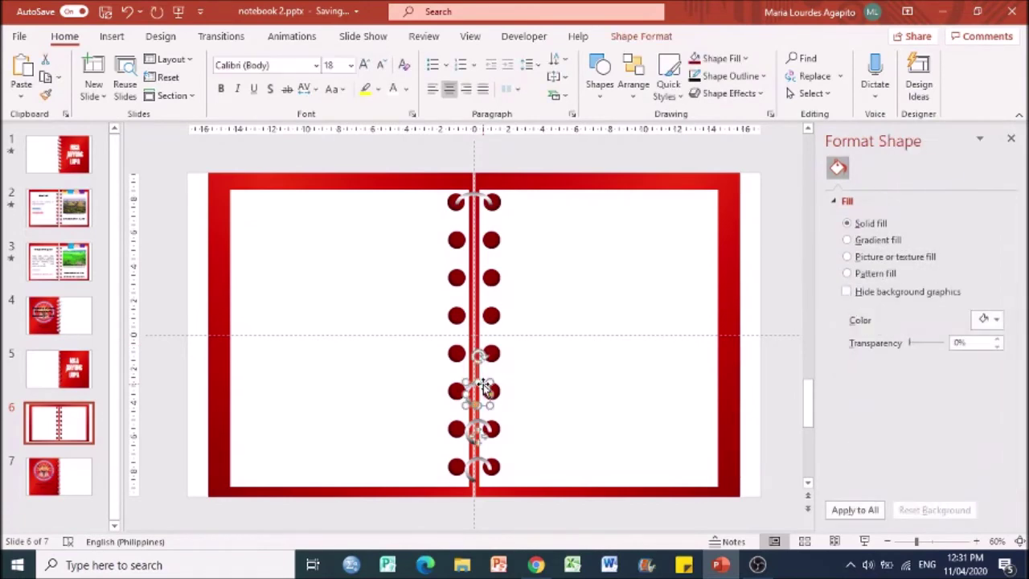
pyautogui.click(478, 427)
pyautogui.click(475, 429)
pyautogui.click(480, 463)
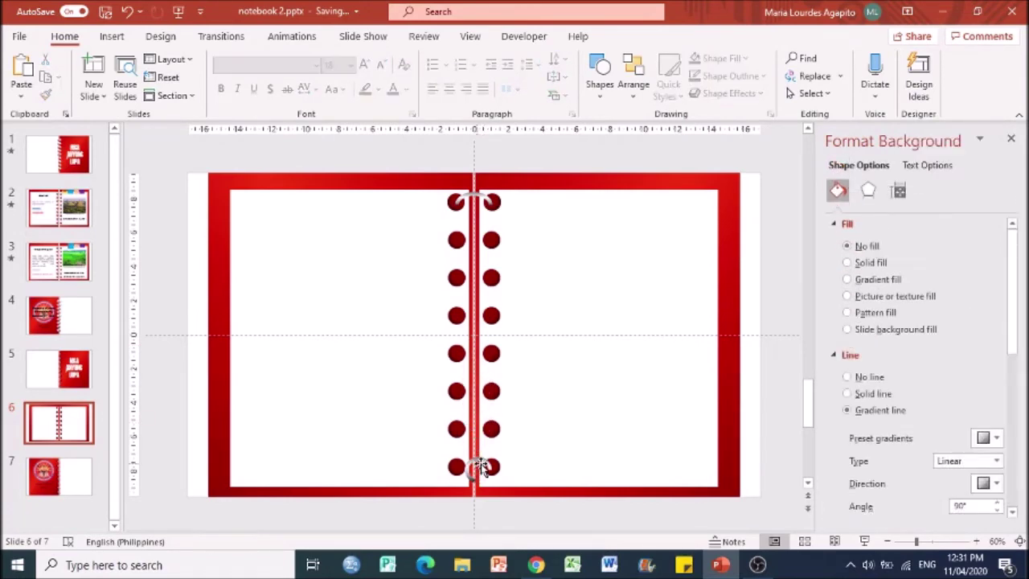
pyautogui.scroll(1, 480, 470)
pyautogui.click(480, 471)
pyautogui.scroll(-1, 476, 472)
pyautogui.click(477, 468)
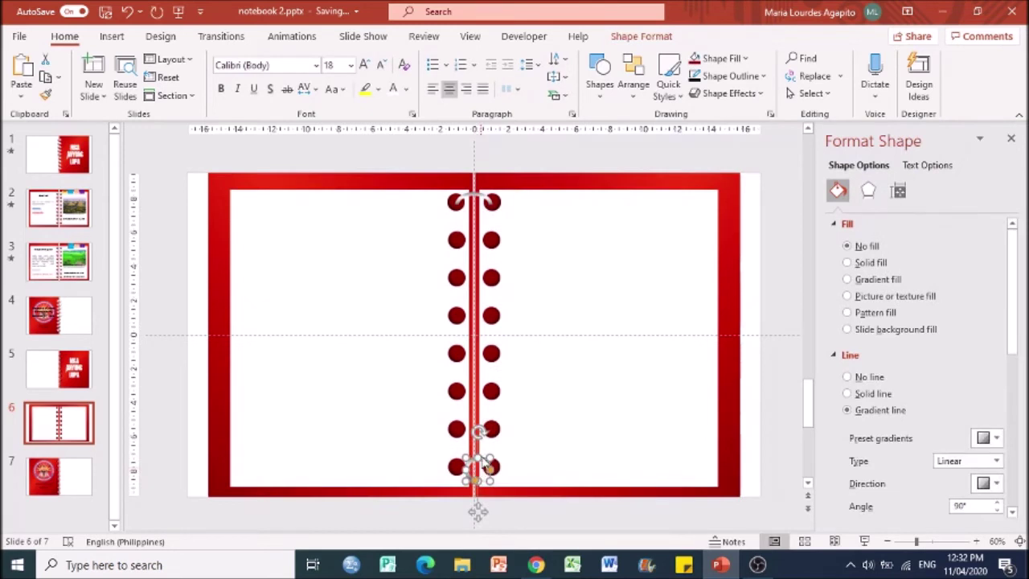
# Copy the top ring onto the second dot pair and repeat the copy down the spine.
pyautogui.click(475, 200)
pyautogui.click(474, 195)
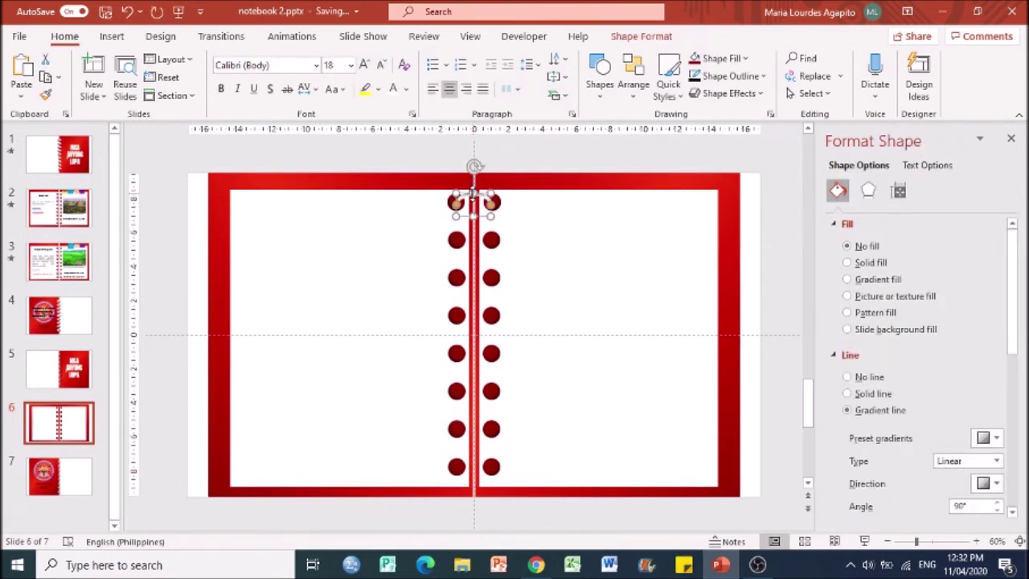
pyautogui.moveTo(474, 191); pyautogui.dragTo(481, 233)
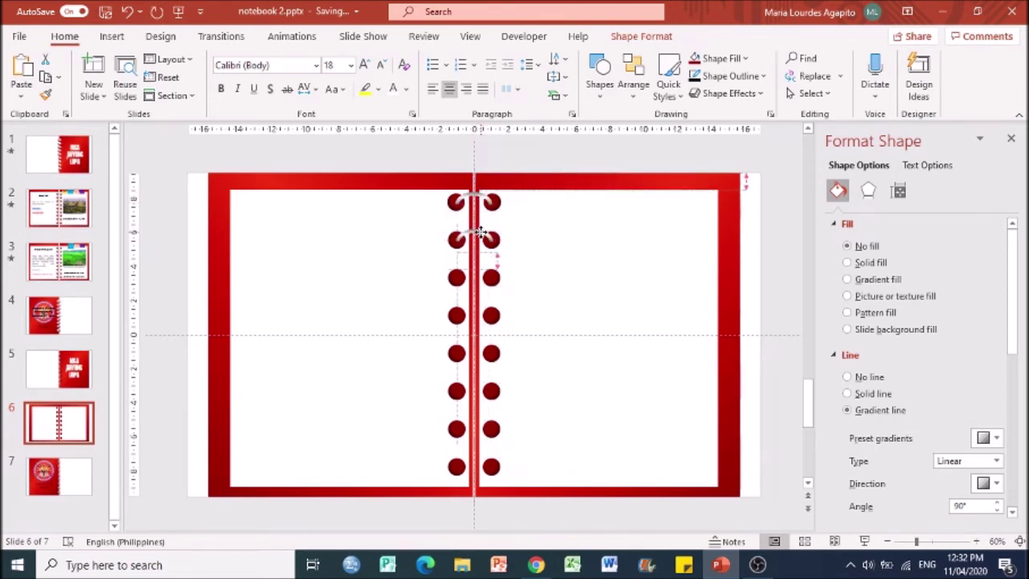
pyautogui.moveTo(480, 233); pyautogui.dragTo(480, 233)
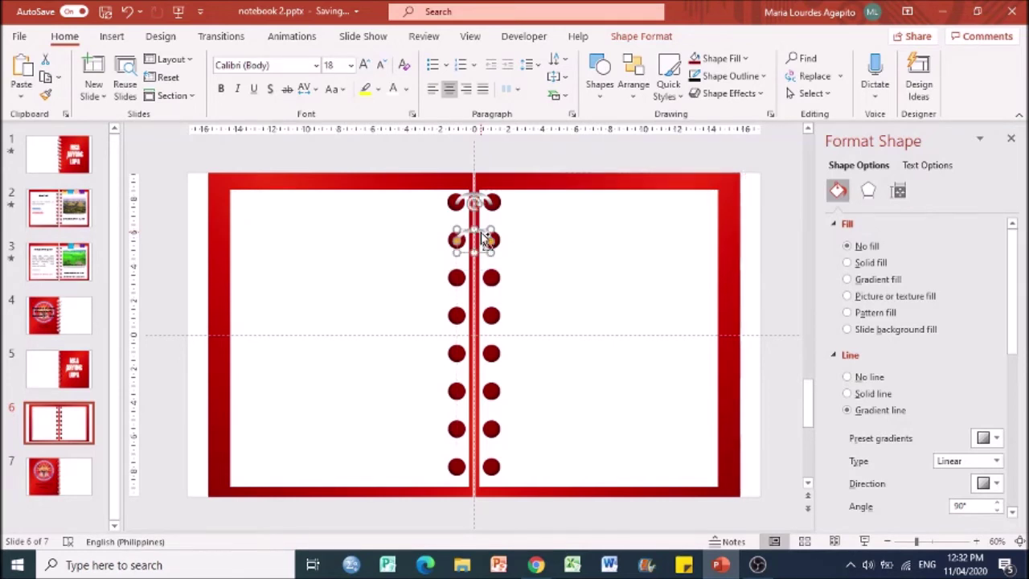
pyautogui.hotkey('ctrl', 'd')
pyautogui.hotkey('ctrl', 'd')
pyautogui.hotkey('ctrl', 'd')
pyautogui.hotkey('ctrl', 'd')
pyautogui.hotkey('ctrl', 'd')
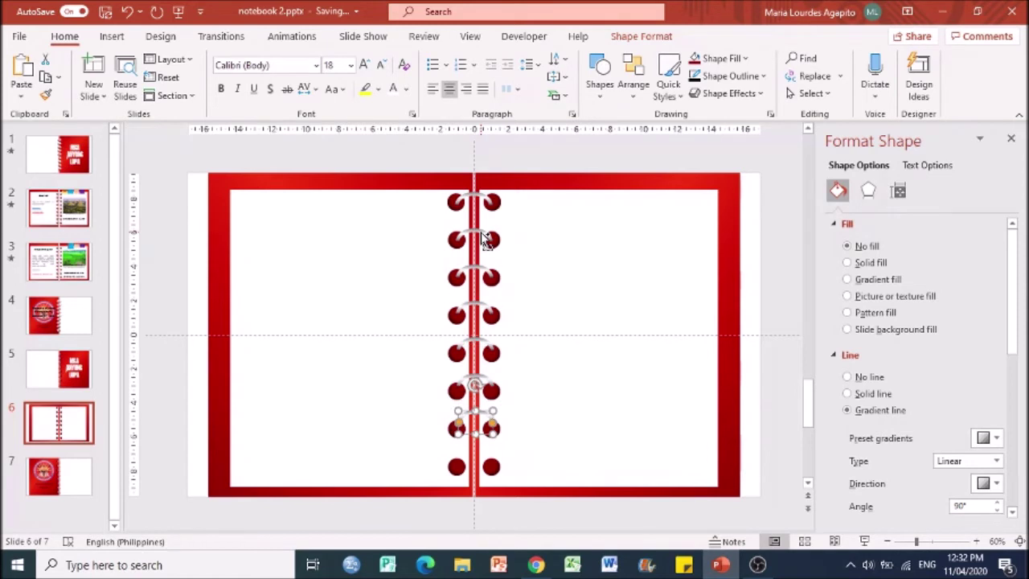
pyautogui.hotkey('ctrl', 'd')
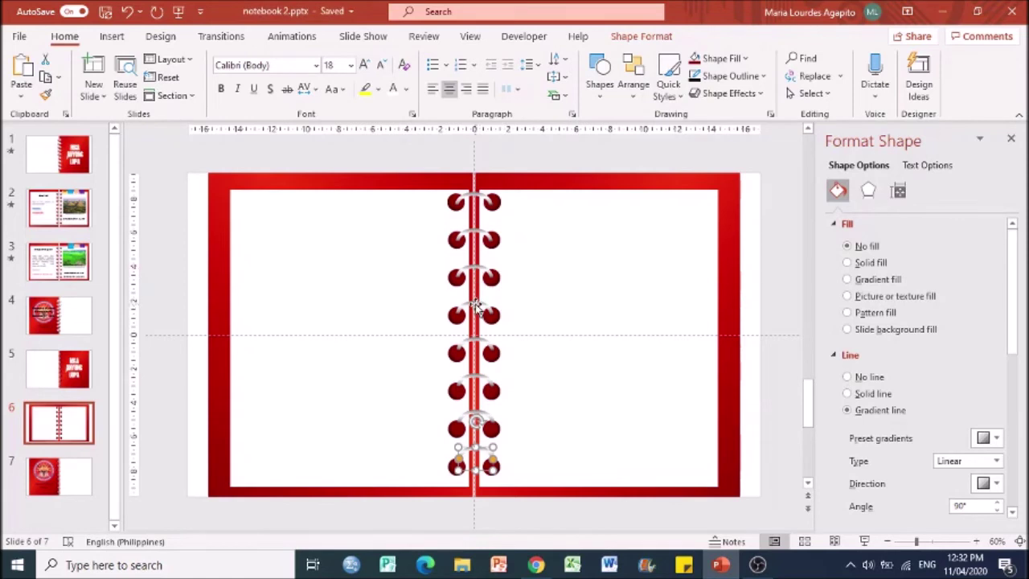
# Move the fourth ring down into line with its dot pair.
pyautogui.click(475, 304)
pyautogui.moveTo(487, 312); pyautogui.dragTo(478, 378)
pyautogui.click(475, 384)
pyautogui.scroll(1, 480, 391)
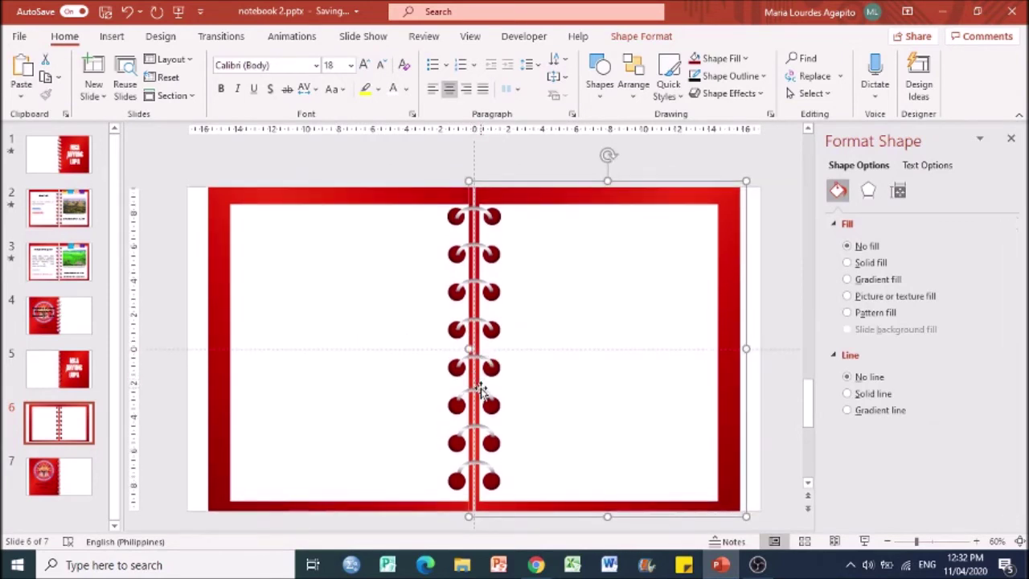
pyautogui.click(471, 391)
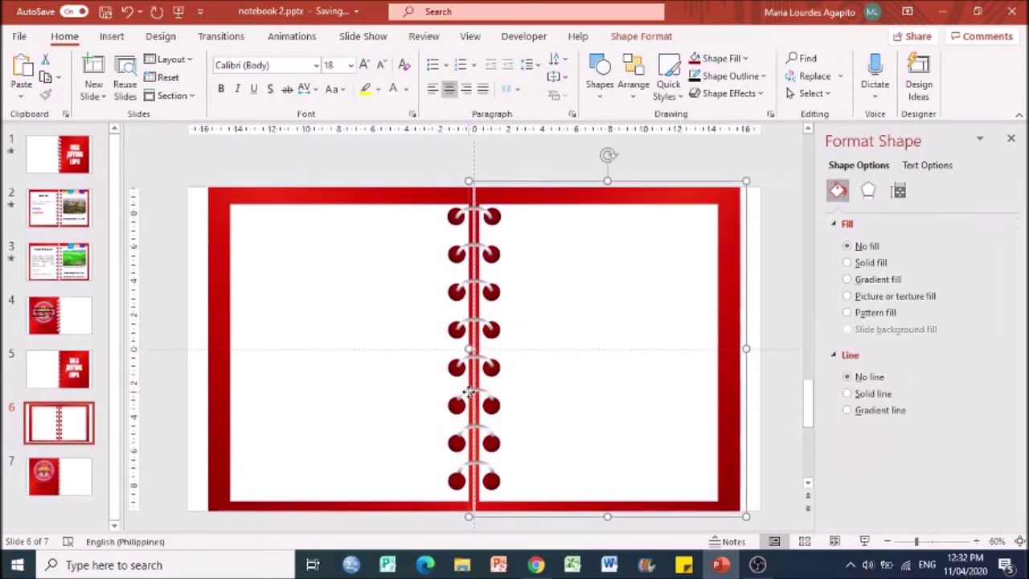
pyautogui.click(471, 394)
pyautogui.scroll(-1, 471, 394)
# Check the lower rings and the right page for alignment with the punched holes.
pyautogui.click(473, 389)
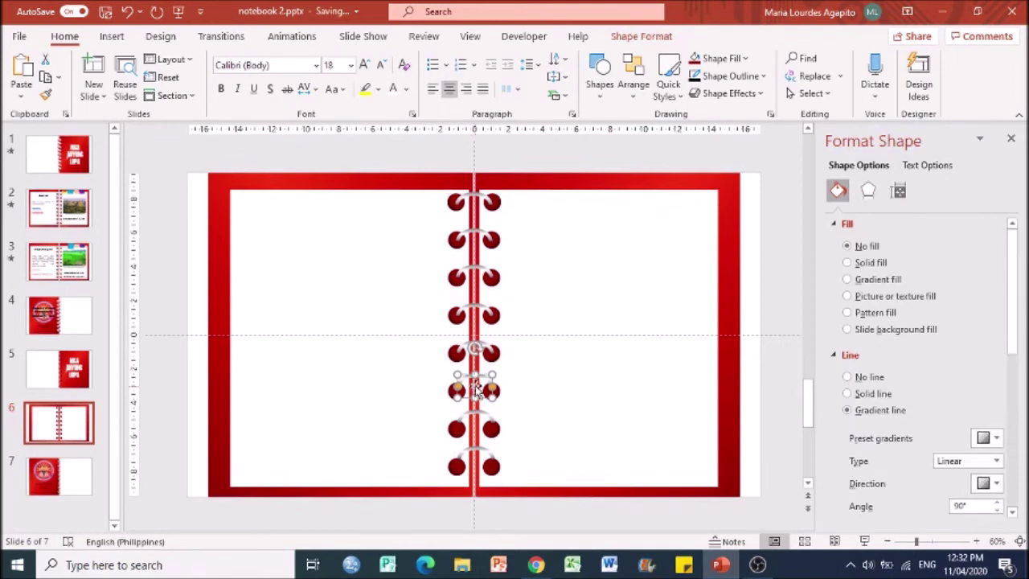
pyautogui.click(473, 428)
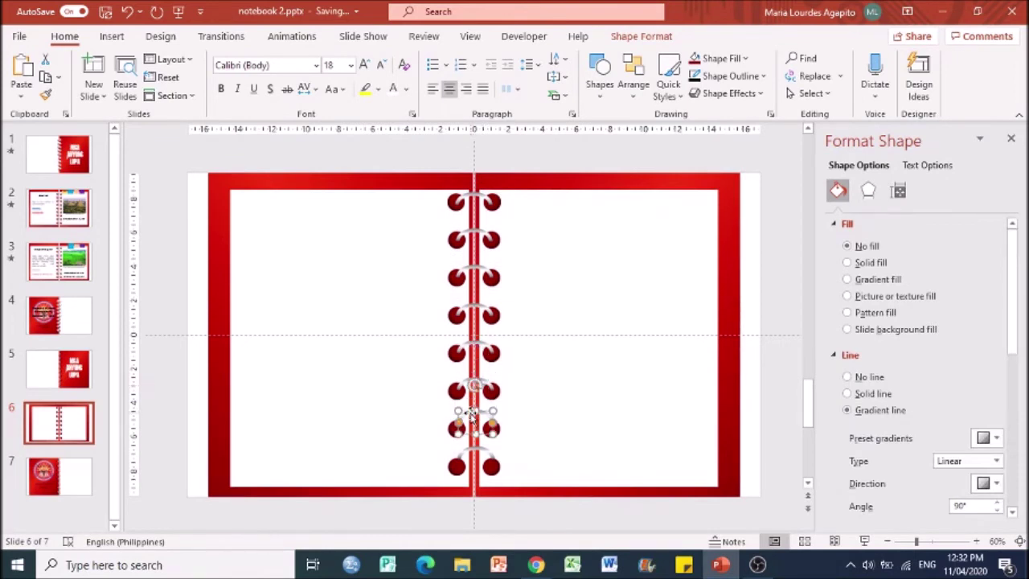
pyautogui.click(474, 463)
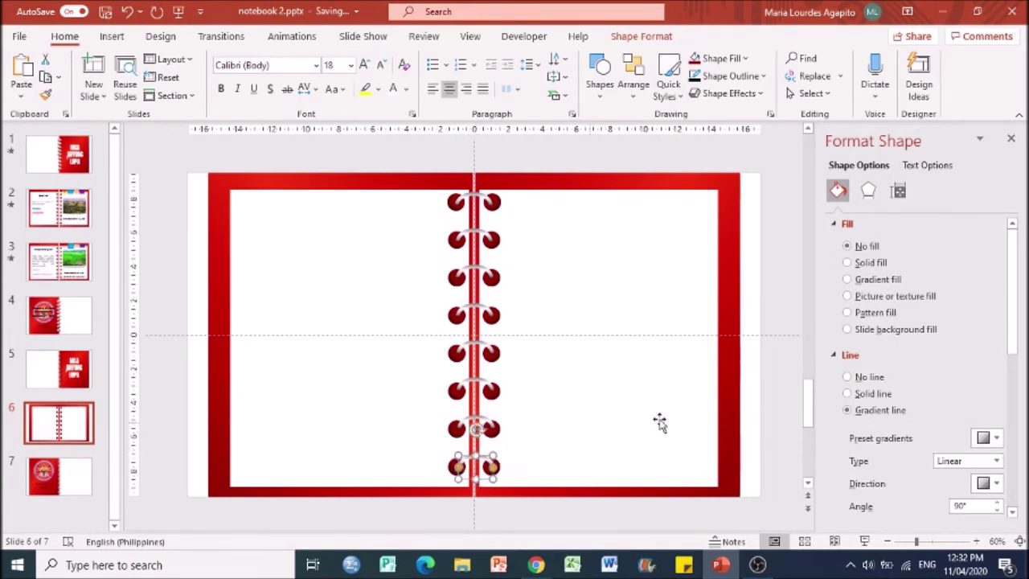
pyautogui.click(786, 412)
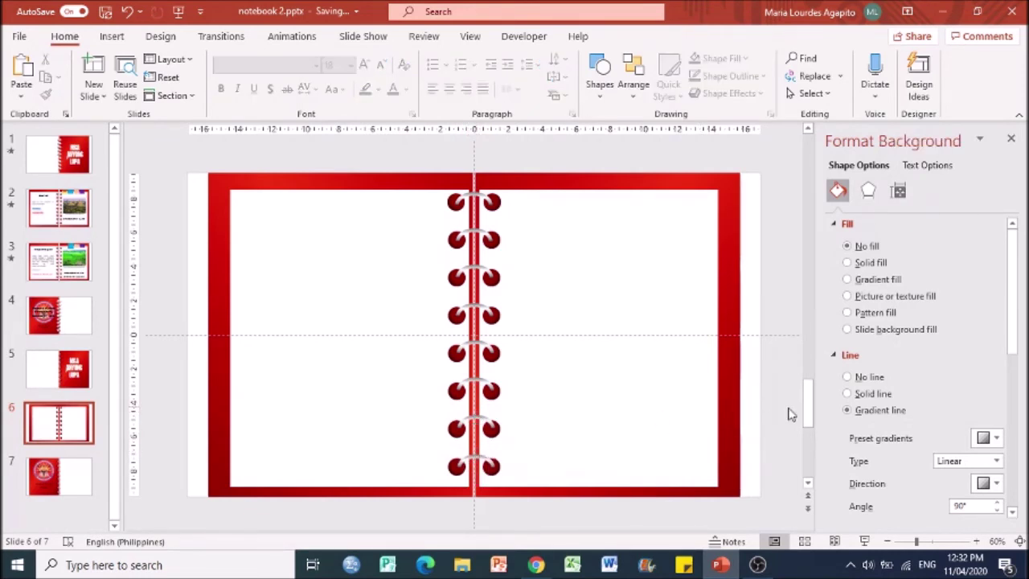
pyautogui.click(557, 432)
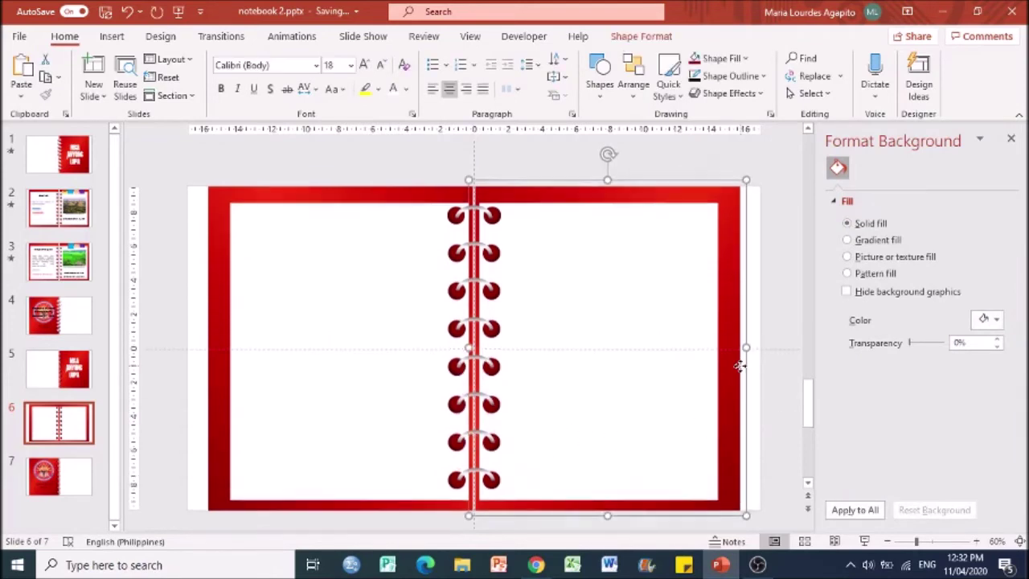
pyautogui.click(172, 150)
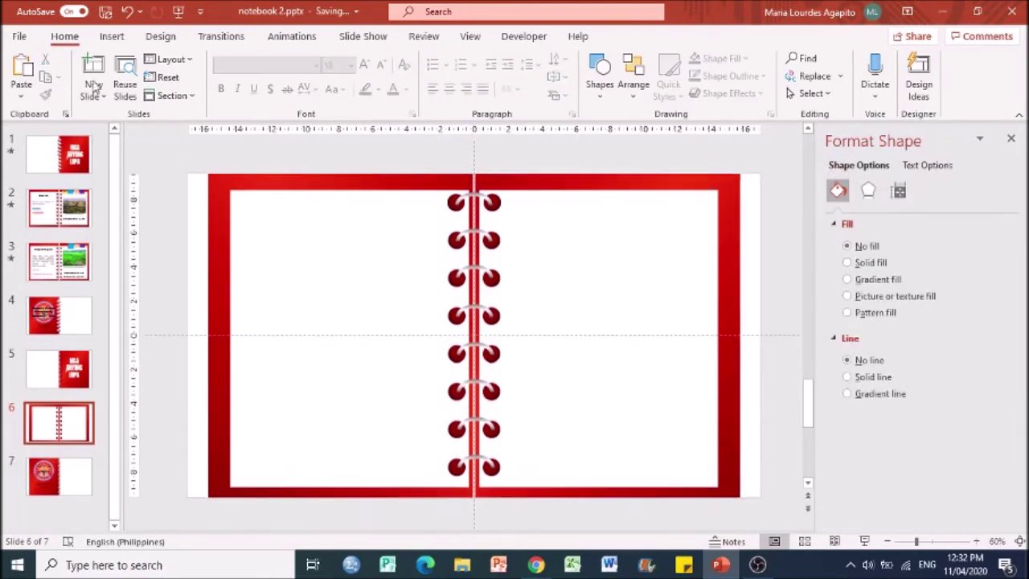
pyautogui.click(112, 36)
# Ungroup the slide 6 notebook graphic into separate pieces.
pyautogui.click(147, 90)
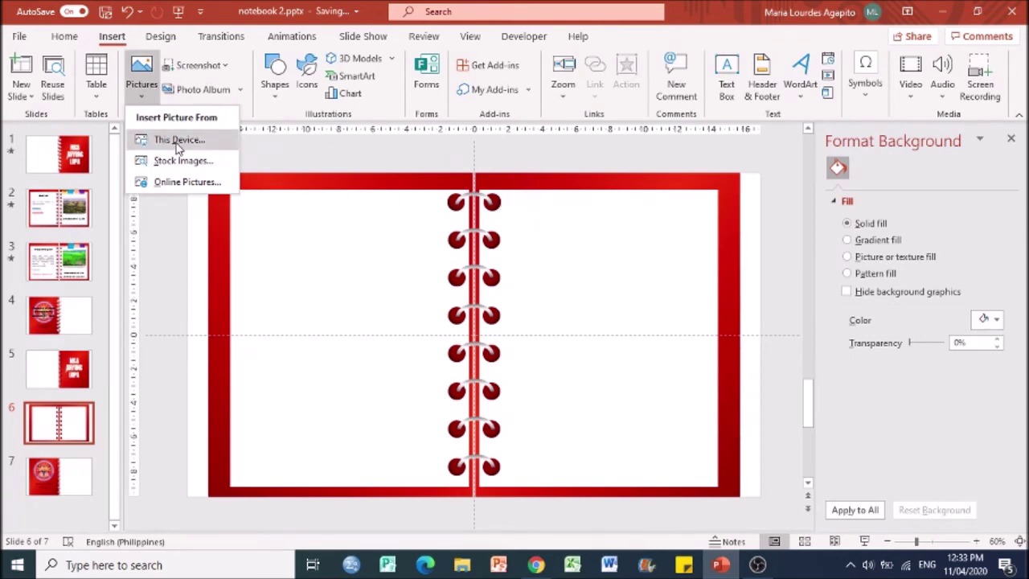
pyautogui.click(275, 74)
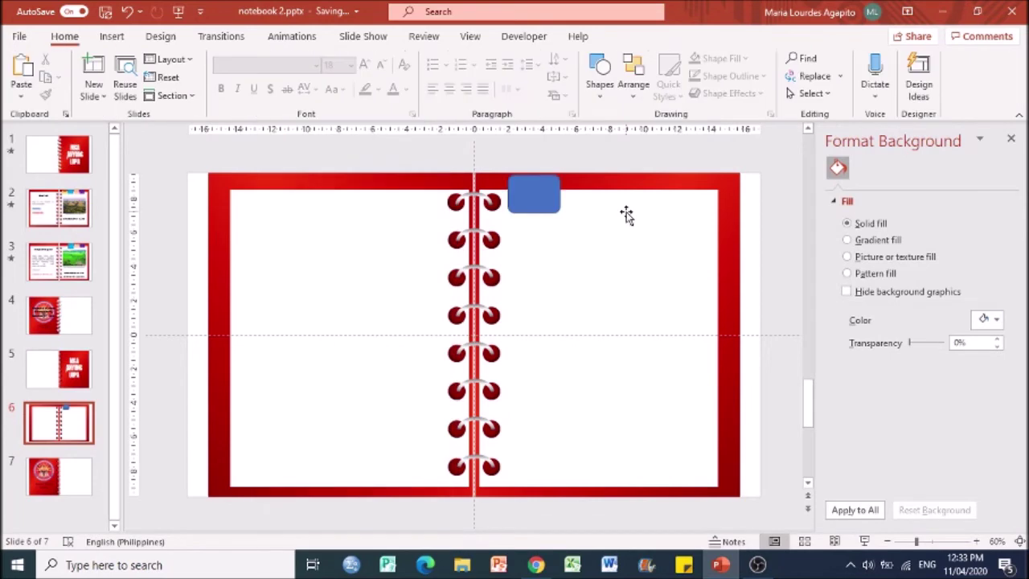
pyautogui.click(624, 216)
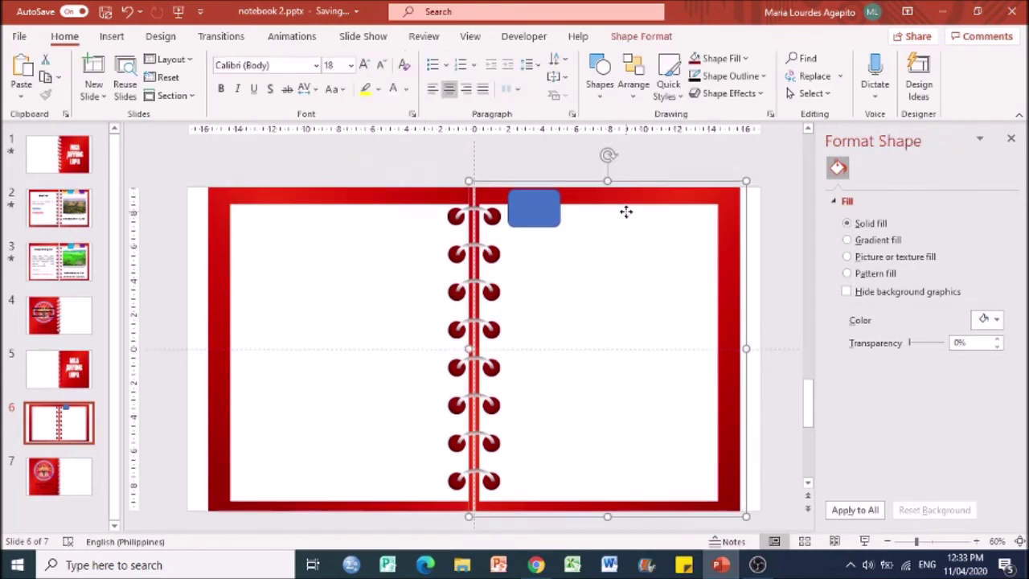
pyautogui.rightClick(629, 217)
pyautogui.moveTo(707, 317)
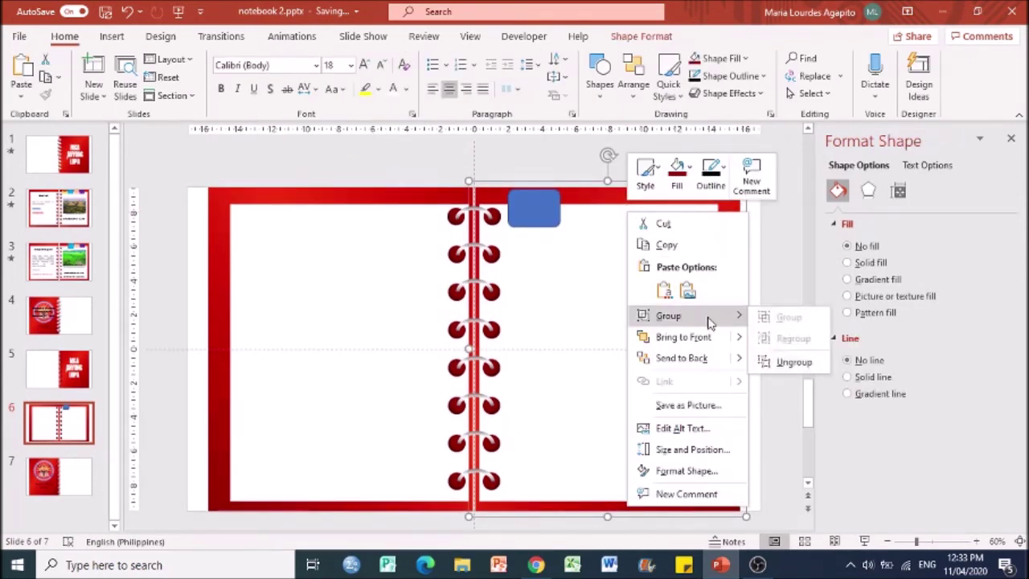
pyautogui.click(792, 364)
pyautogui.click(650, 252)
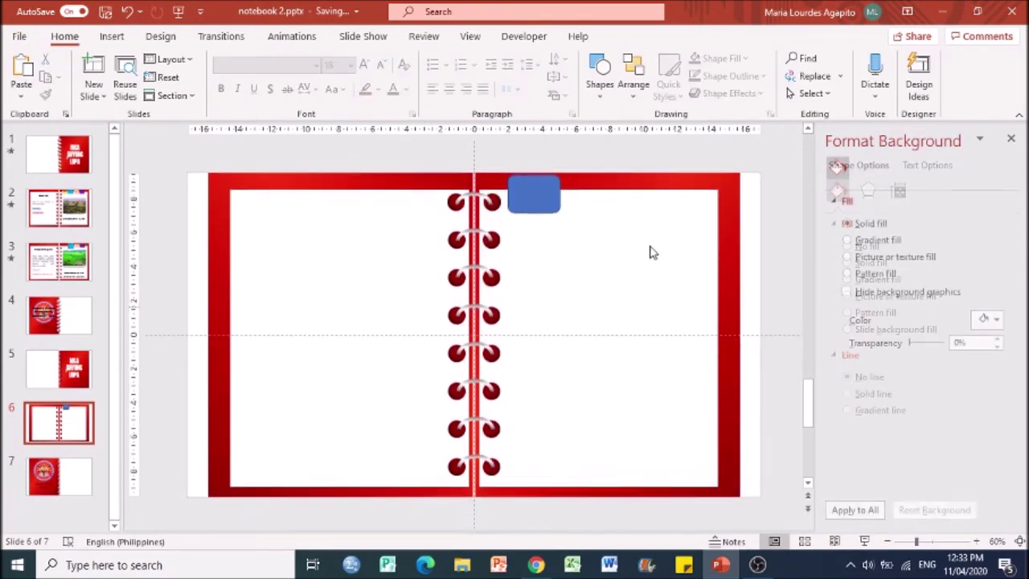
pyautogui.click(650, 244)
pyautogui.rightClick(649, 244)
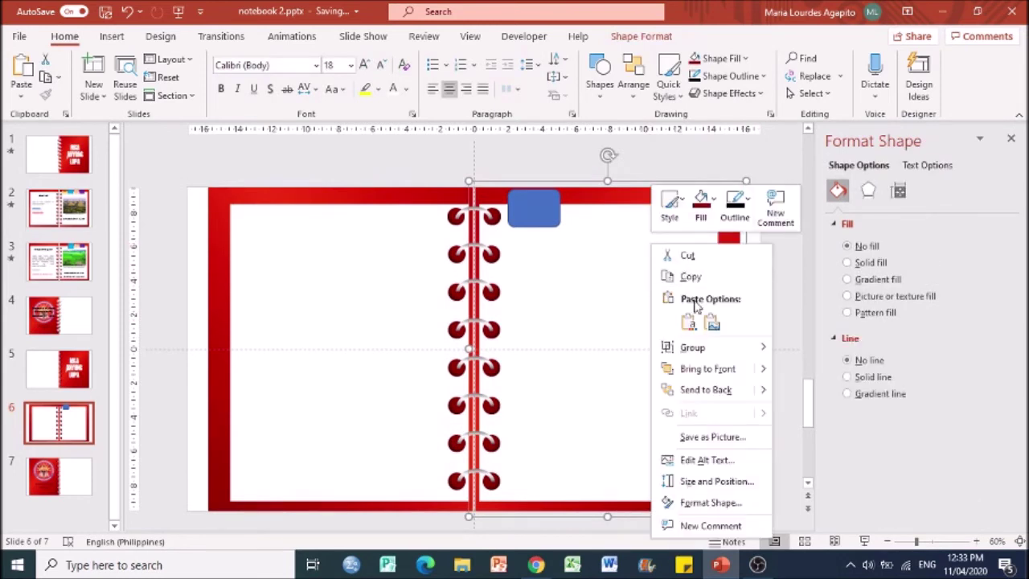
pyautogui.moveTo(719, 353)
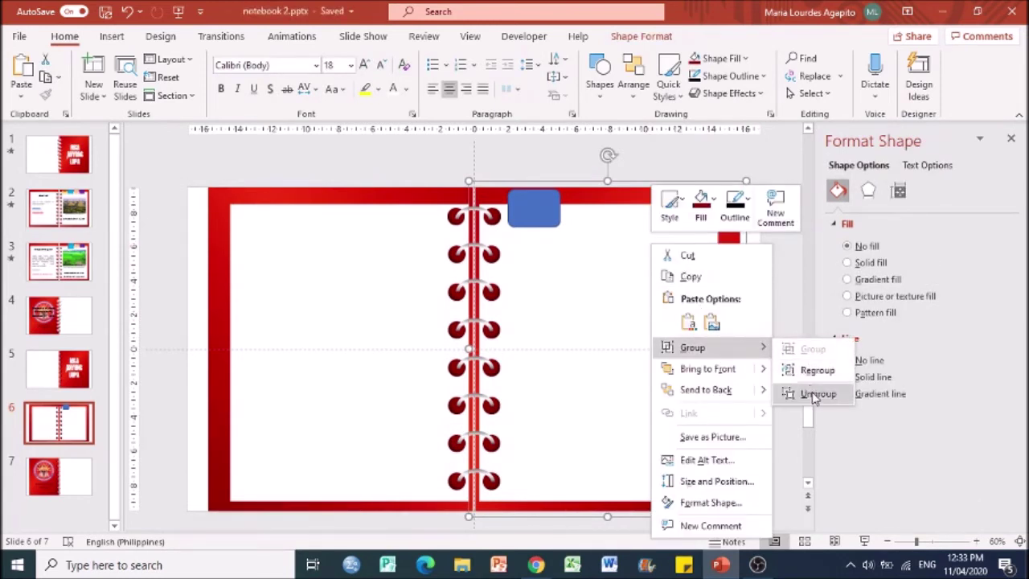
pyautogui.click(814, 392)
pyautogui.click(787, 332)
# Compare with slide 2's tabs, then delete the small blue rectangle on slide 6.
pyautogui.click(544, 198)
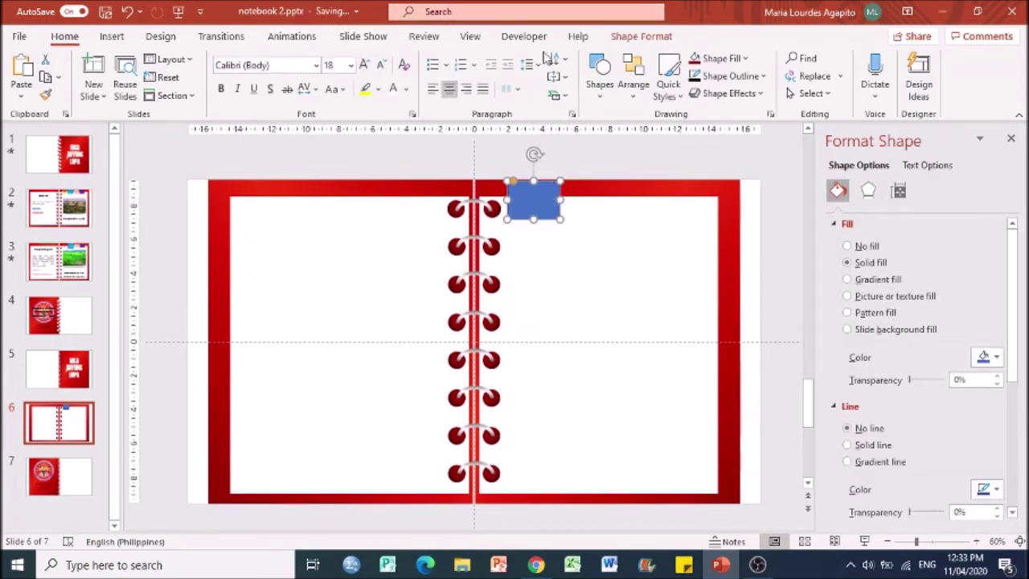
pyautogui.click(59, 208)
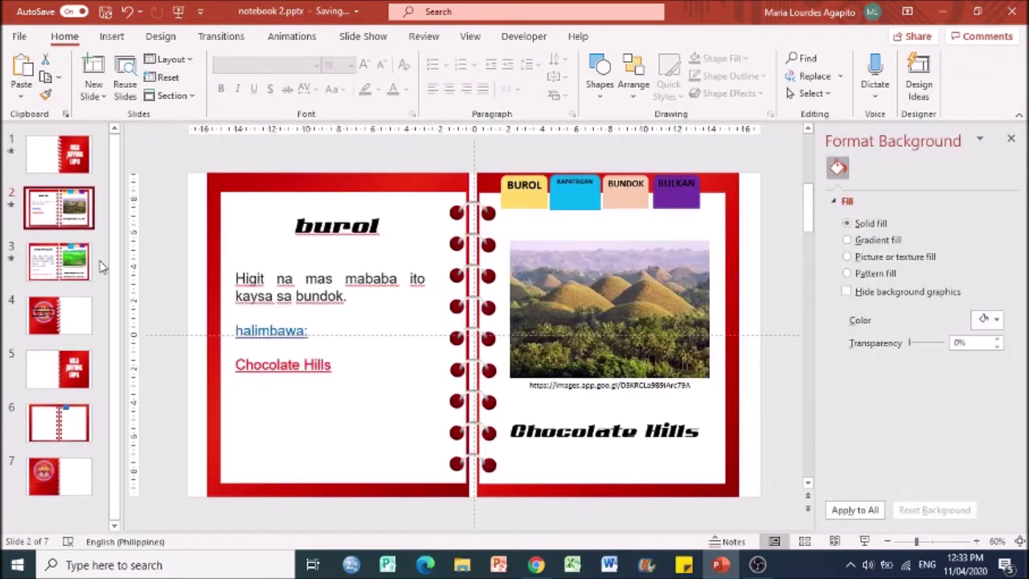
pyautogui.click(64, 422)
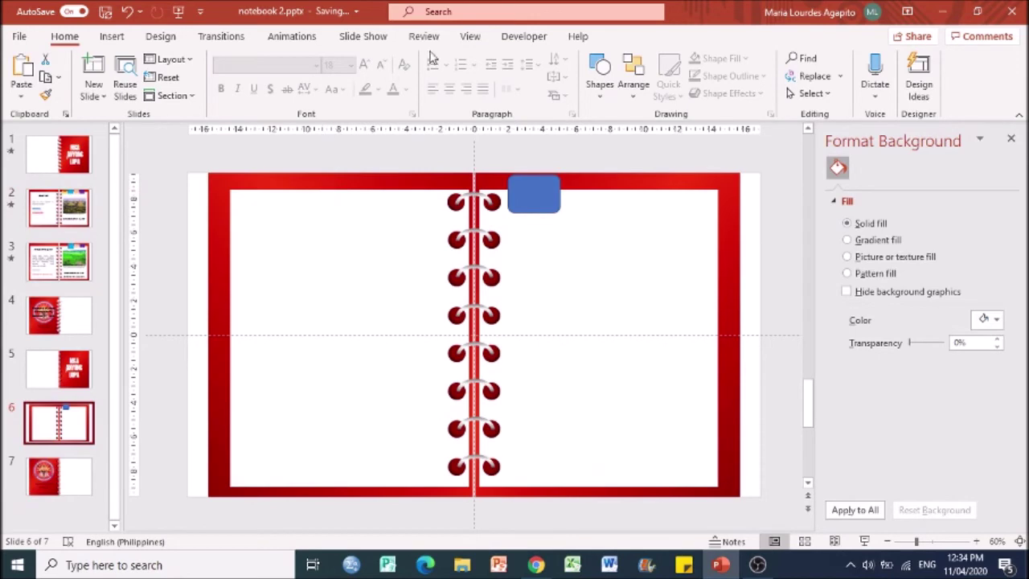
pyautogui.click(60, 209)
pyautogui.click(61, 422)
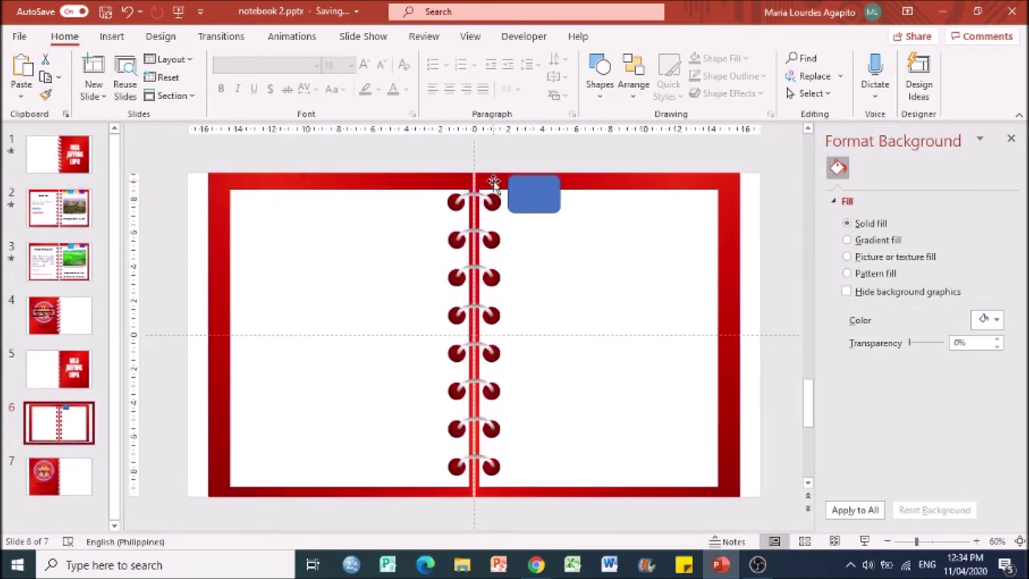
pyautogui.click(541, 211)
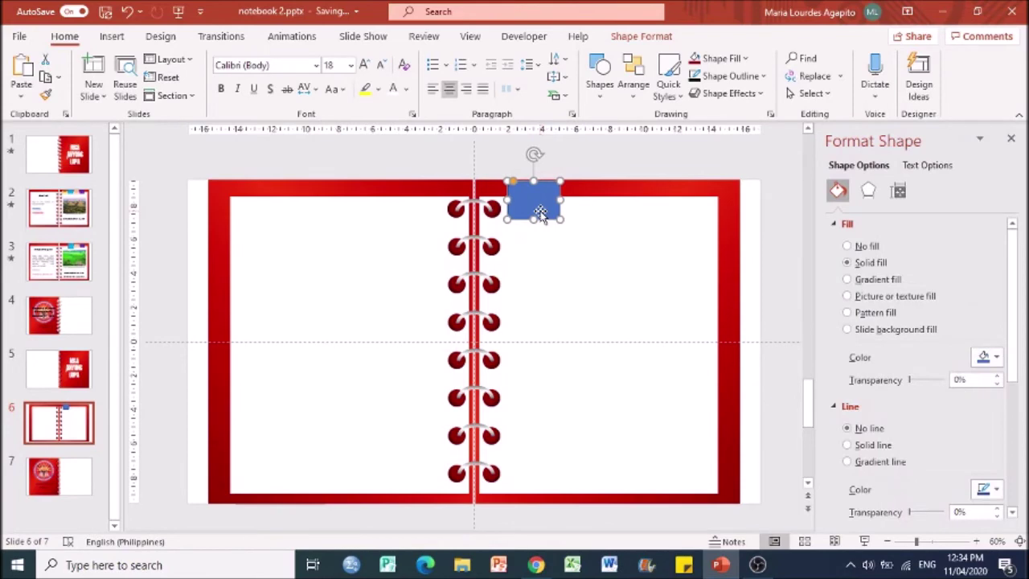
pyautogui.press('Delete')
# Draw a rectangle atop the right page and change it to a round-top rectangle tab.
pyautogui.click(112, 36)
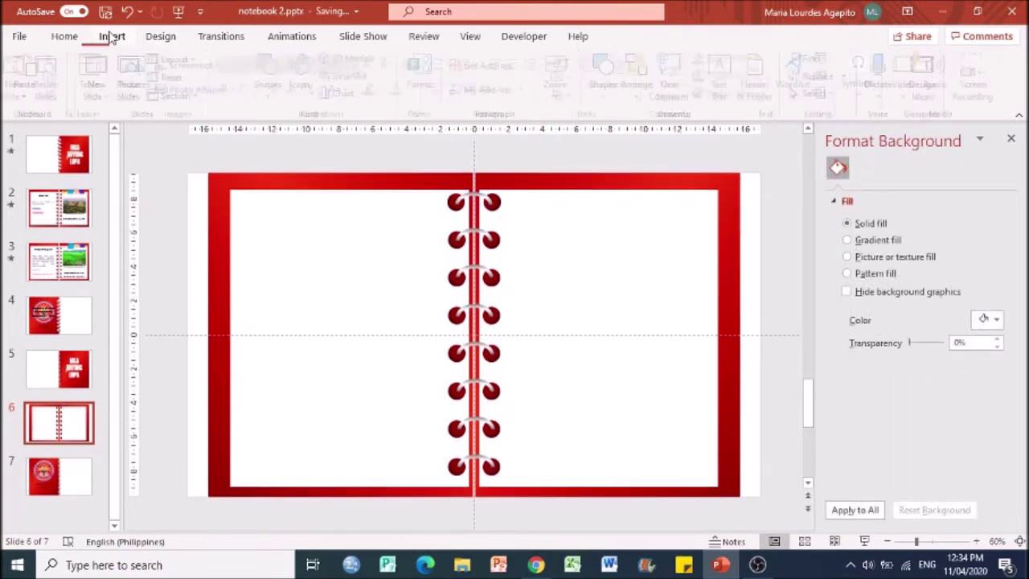
pyautogui.click(285, 87)
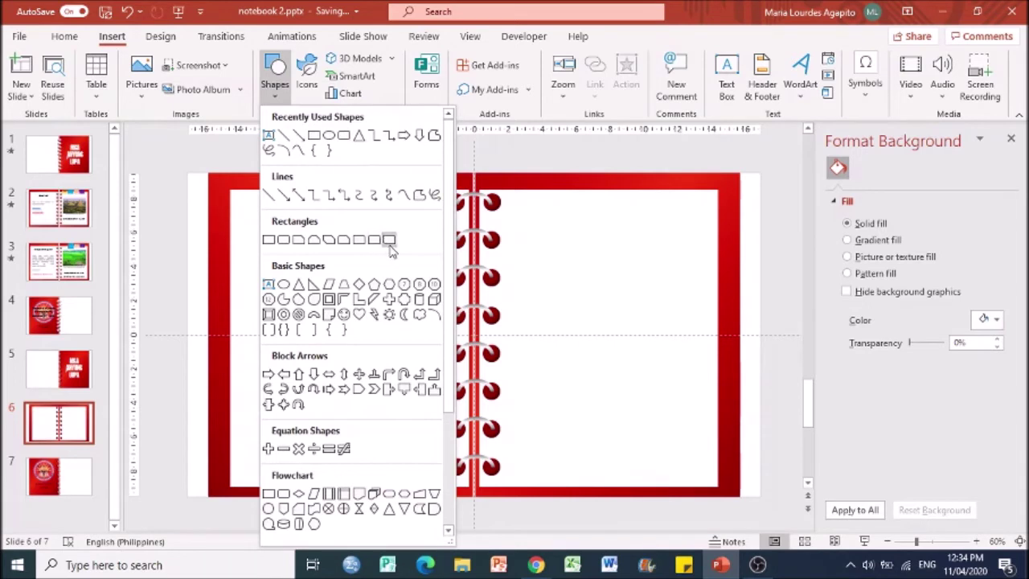
pyautogui.click(269, 238)
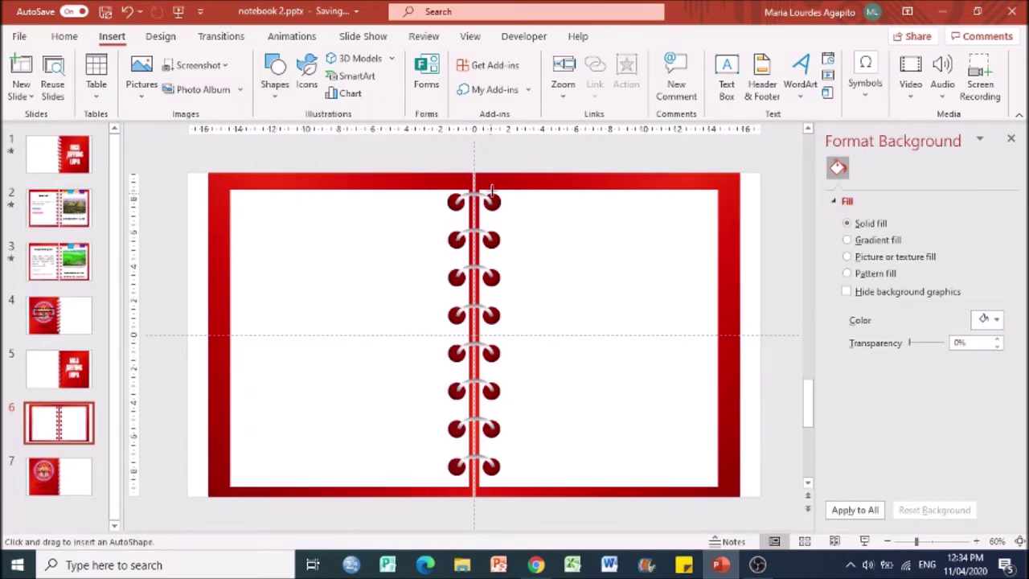
pyautogui.moveTo(512, 176); pyautogui.dragTo(566, 207)
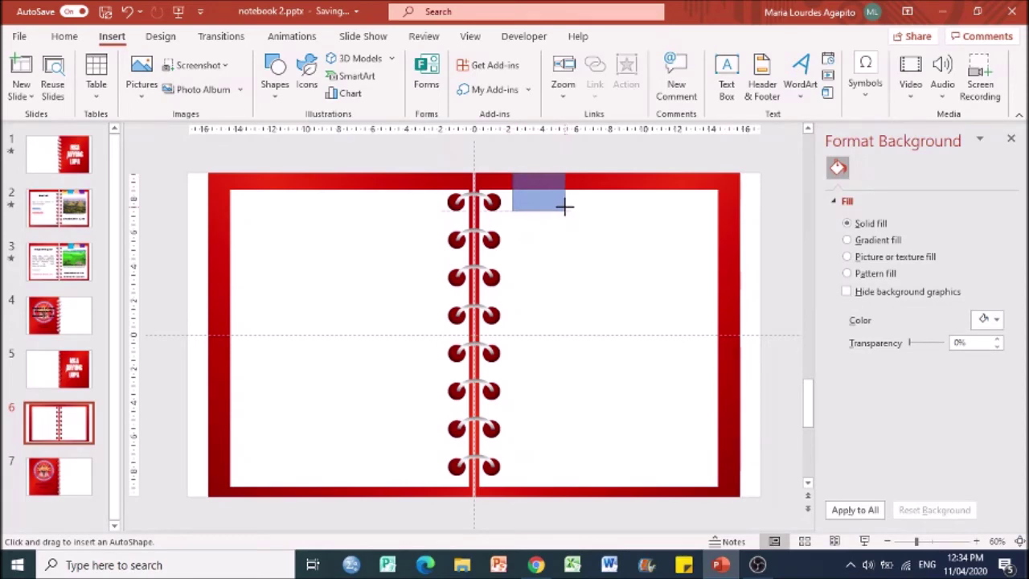
pyautogui.moveTo(565, 207); pyautogui.dragTo(565, 207)
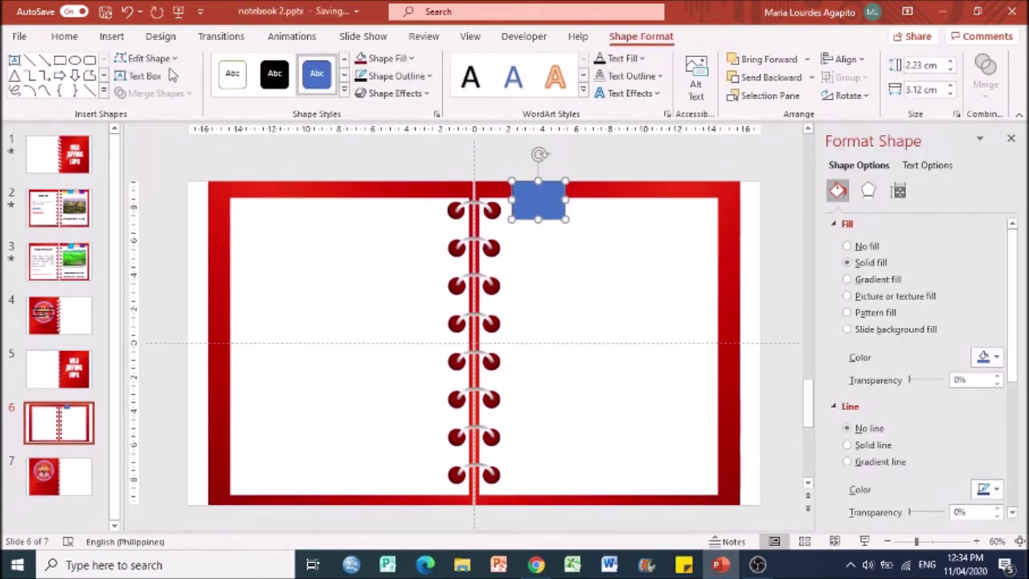
pyautogui.click(165, 60)
pyautogui.moveTo(204, 84)
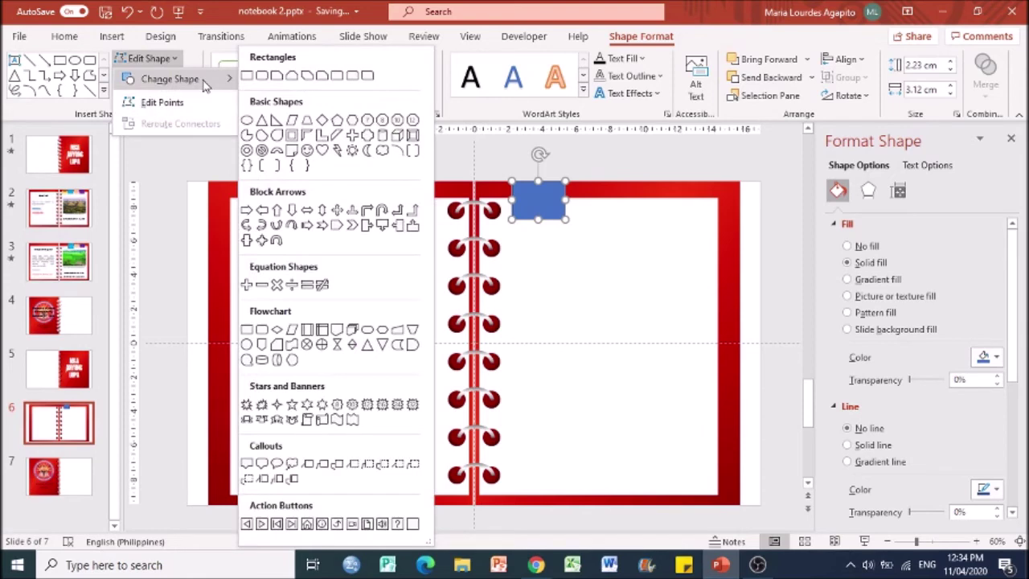
pyautogui.click(366, 76)
# Fill the tab peach with no outline, then show slide 2.
pyautogui.click(792, 278)
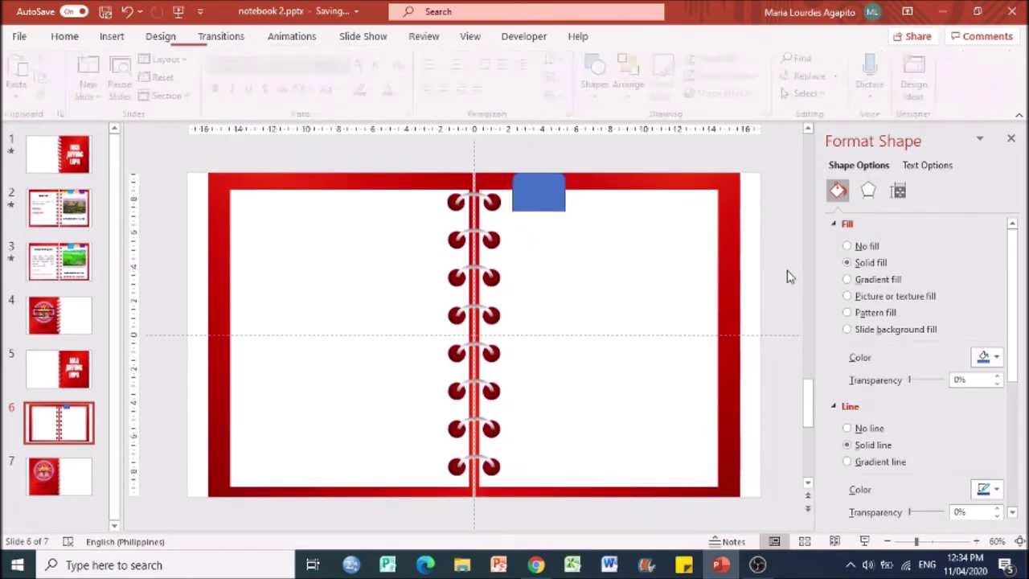
pyautogui.click(555, 201)
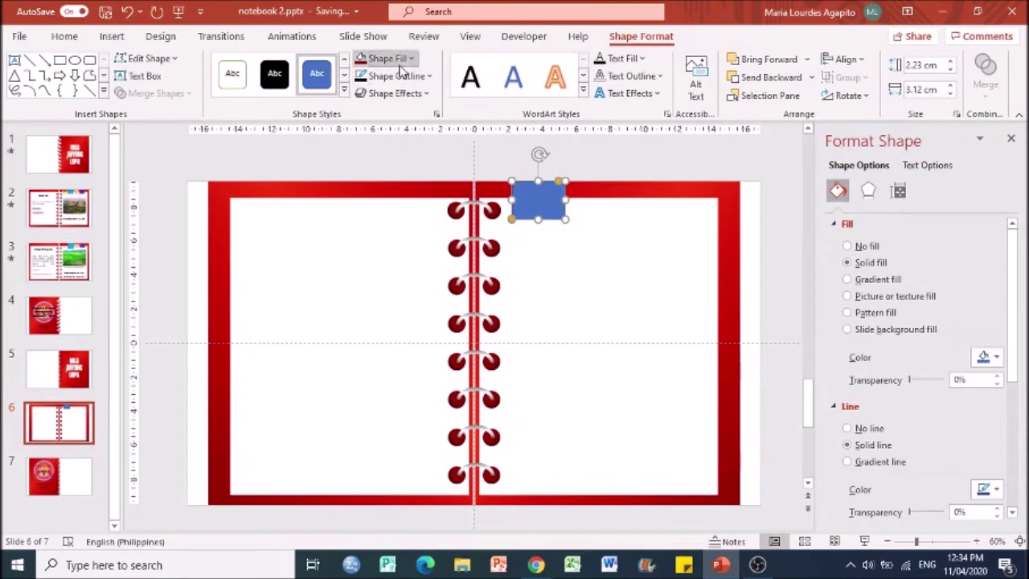
pyautogui.click(410, 59)
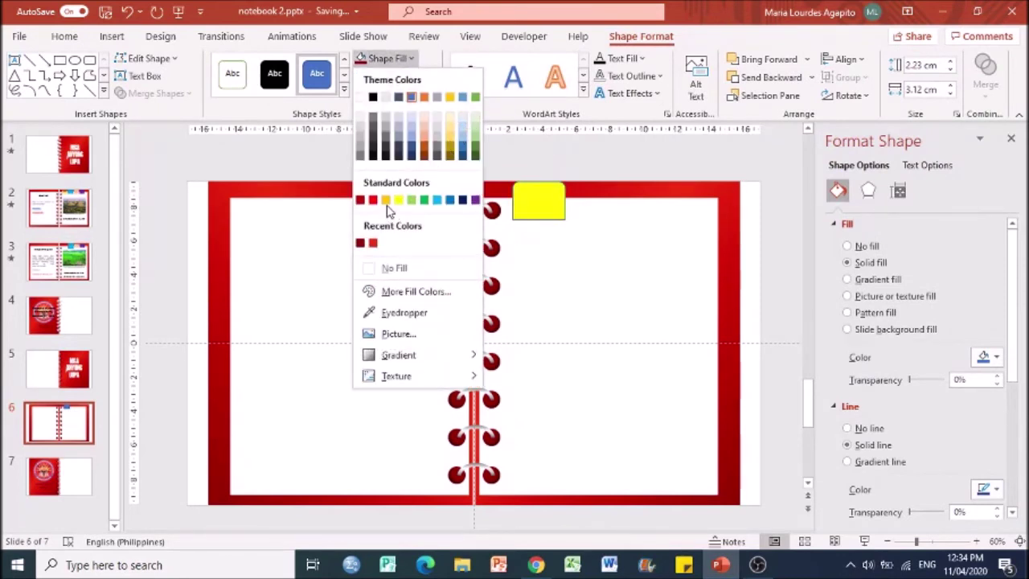
pyautogui.click(425, 136)
pyautogui.click(394, 76)
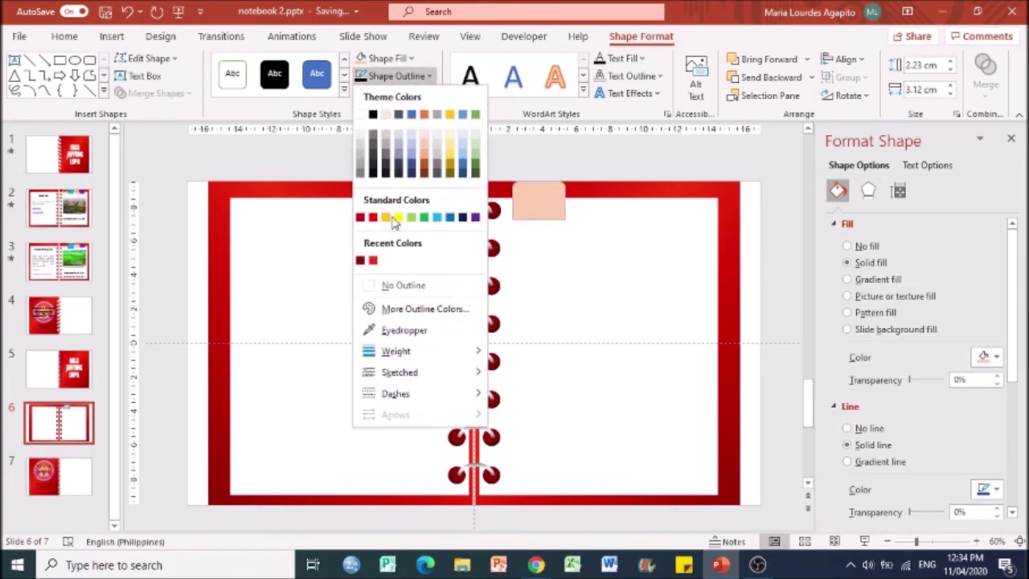
pyautogui.click(409, 286)
pyautogui.click(593, 246)
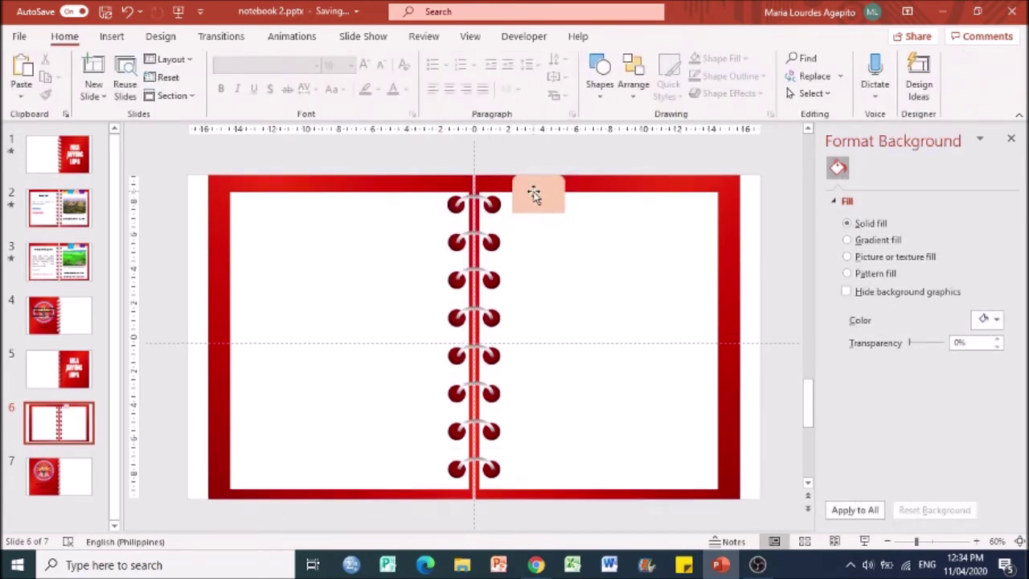
pyautogui.click(533, 196)
pyautogui.click(87, 220)
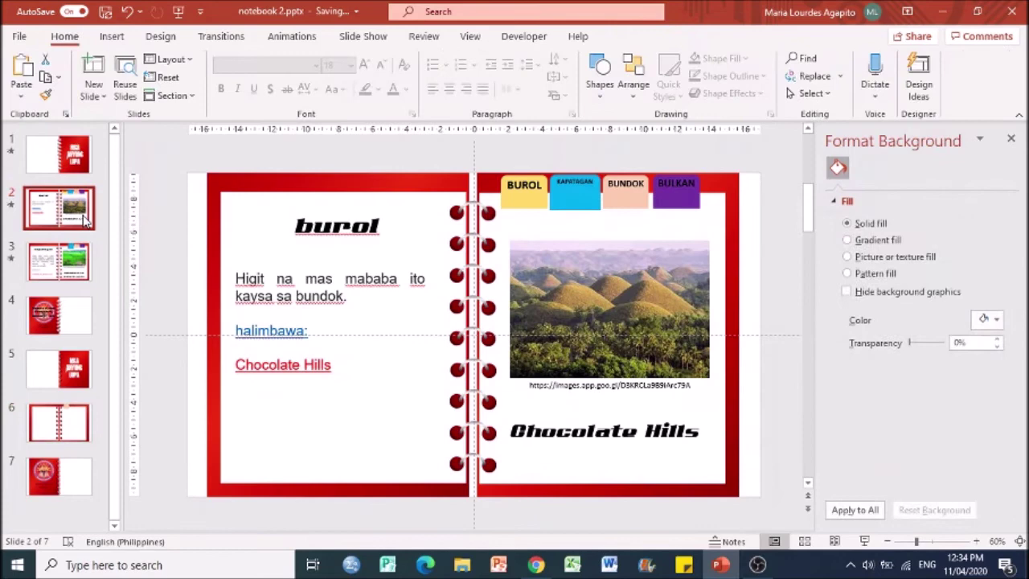
# Cut the peach tab from slide 6 and try it on slide 2's tab row, then remove it.
pyautogui.click(69, 315)
pyautogui.click(75, 419)
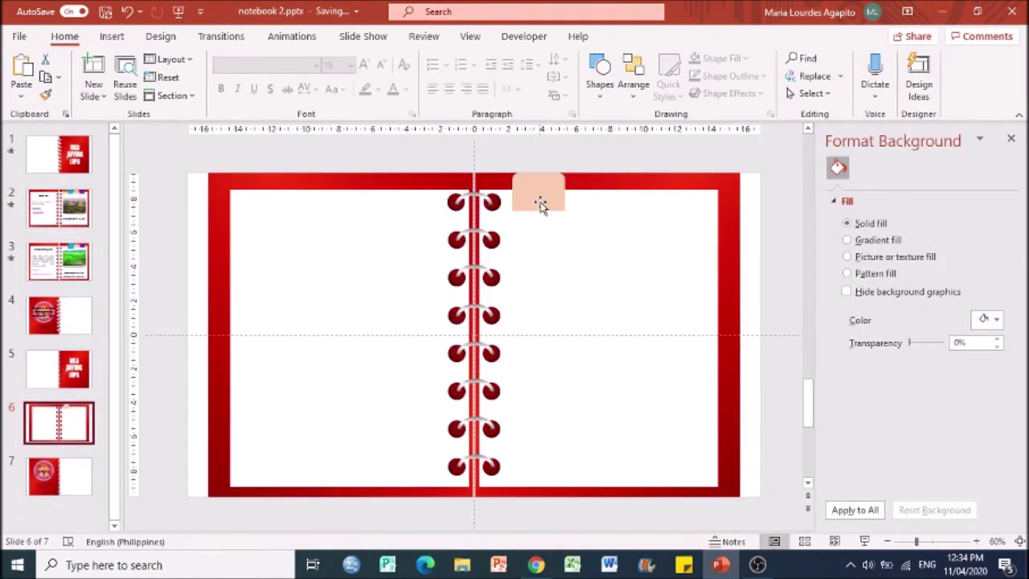
pyautogui.click(540, 204)
pyautogui.press('Delete')
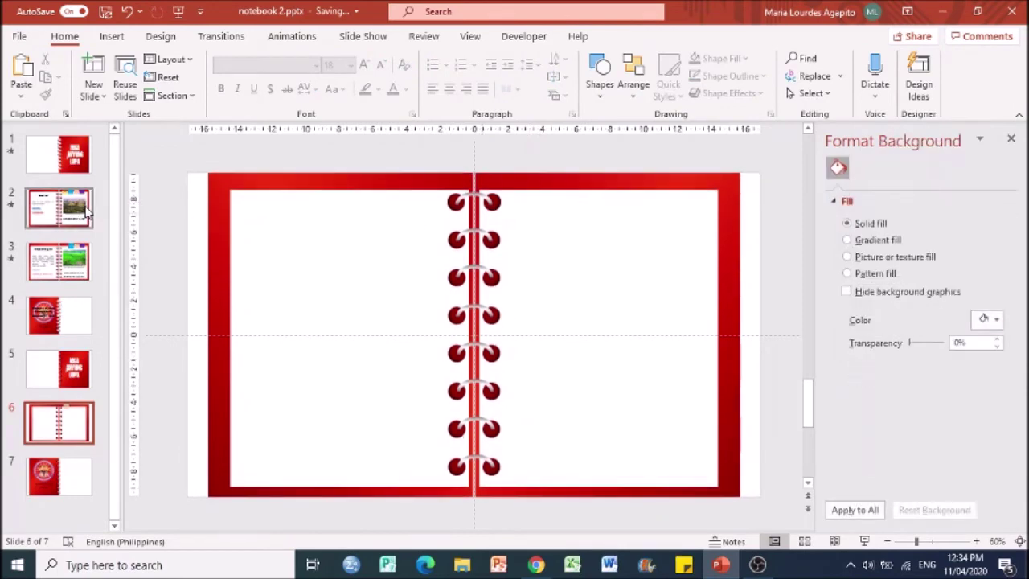
pyautogui.click(88, 211)
pyautogui.click(727, 275)
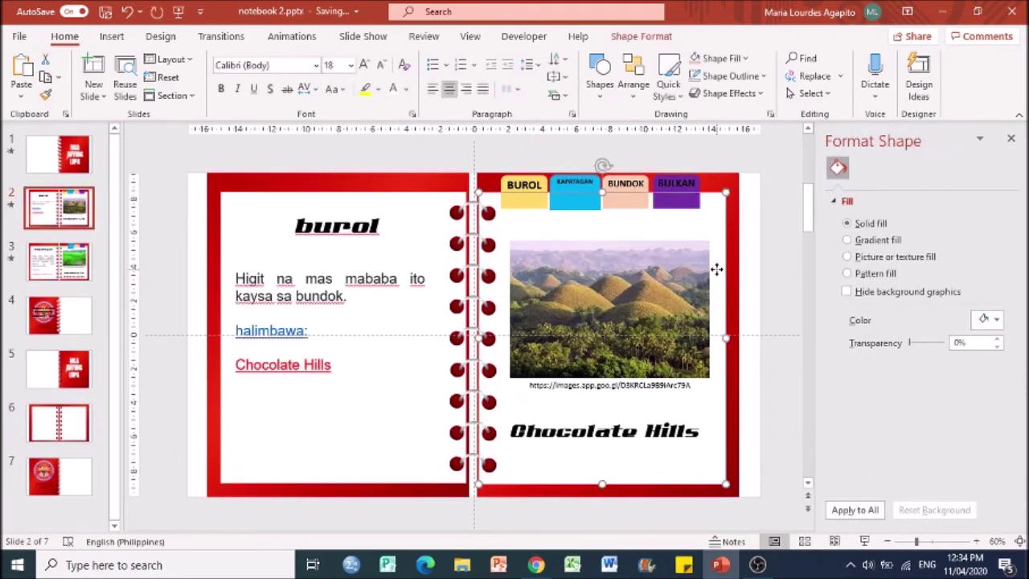
pyautogui.hotkey('ctrl', 'v')
pyautogui.moveTo(545, 206); pyautogui.dragTo(681, 202)
pyautogui.press('Delete')
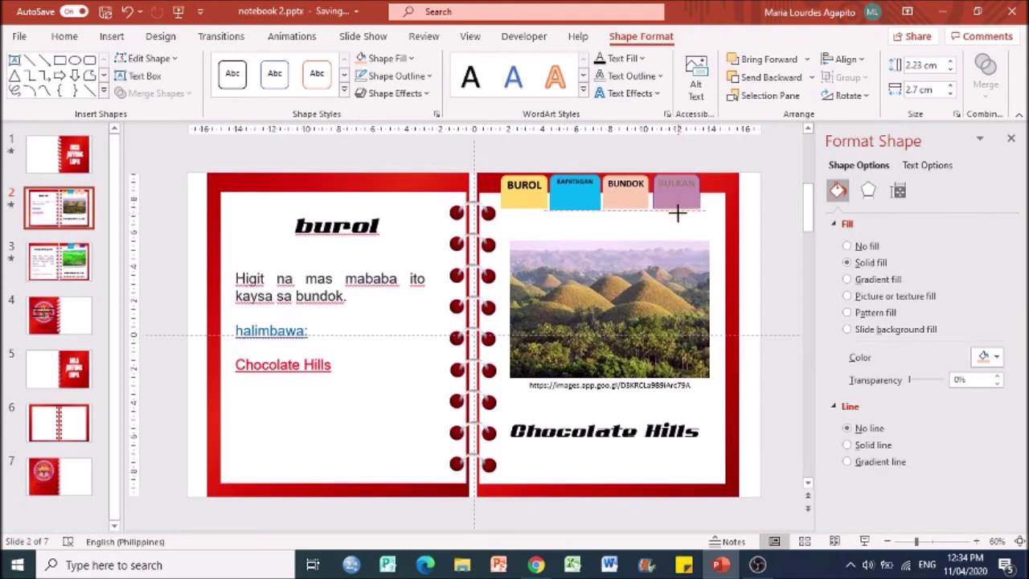
pyautogui.moveTo(678, 207); pyautogui.dragTo(677, 207)
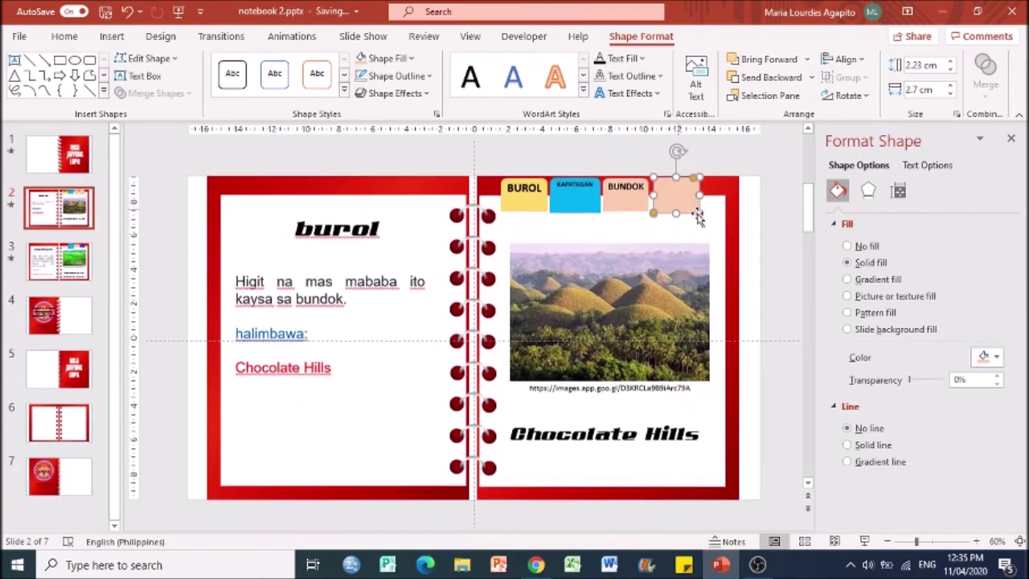
pyautogui.hotkey('ctrl', 'z')
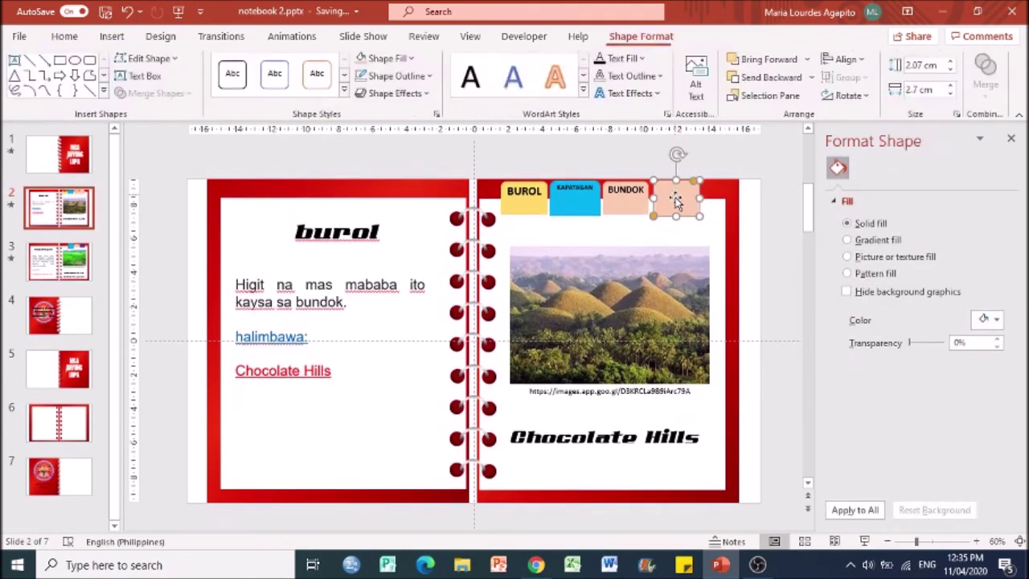
pyautogui.press('Delete')
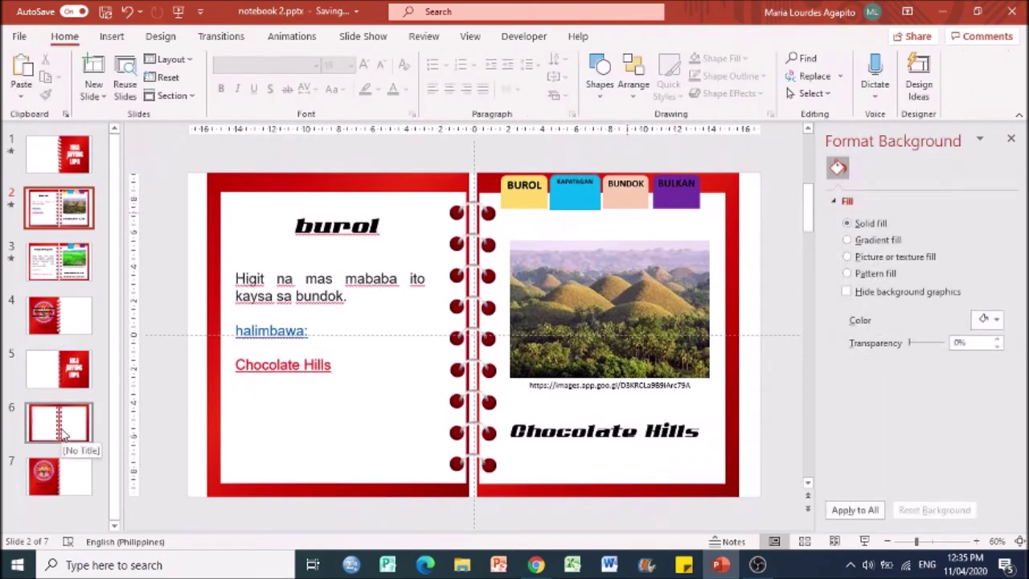
# Paste the peach tab back on slide 6 along the right page's top edge.
pyautogui.click(63, 434)
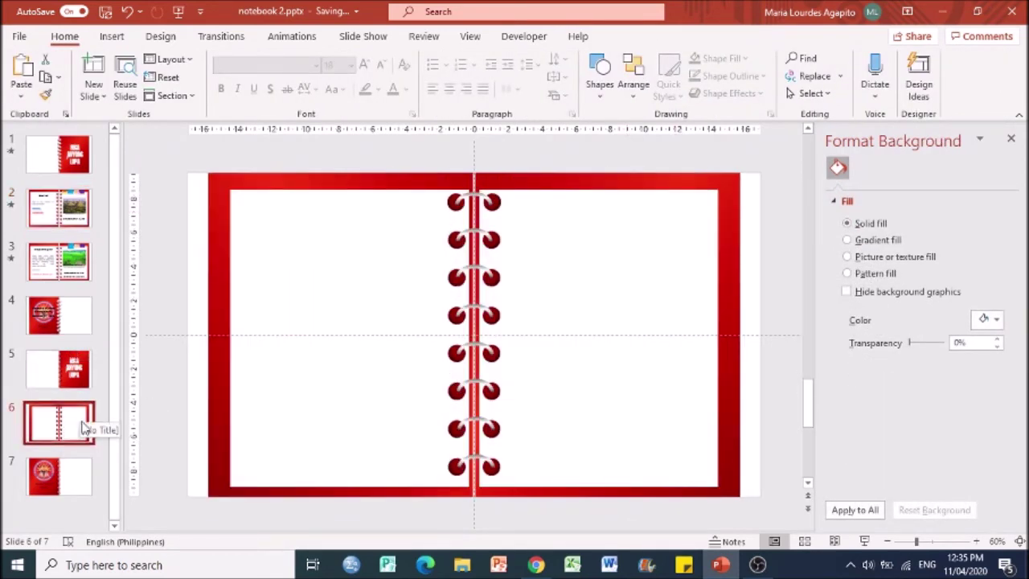
pyautogui.hotkey('ctrl', 'v')
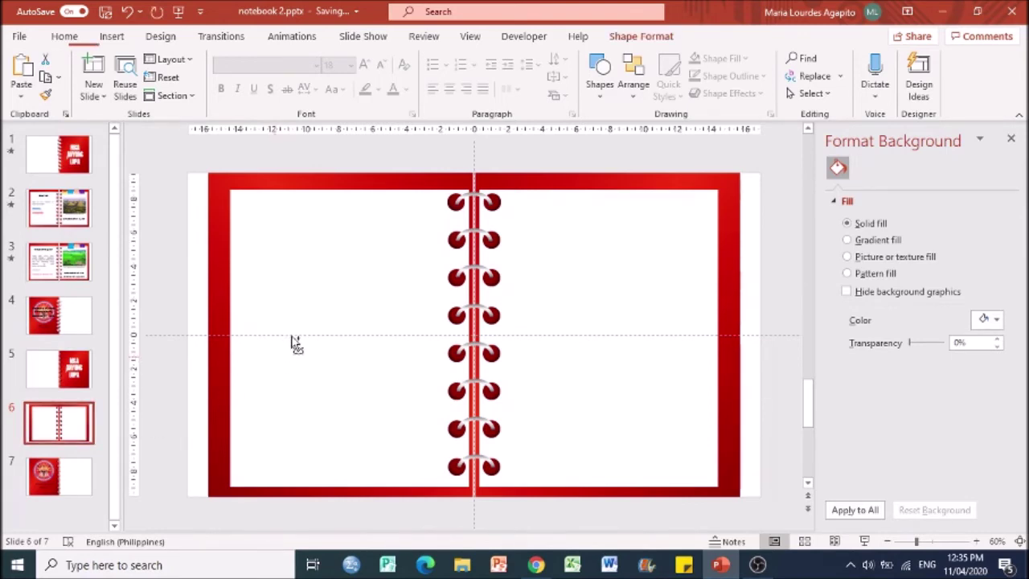
pyautogui.moveTo(667, 209); pyautogui.dragTo(621, 202)
# Select the purple BULKAN tab on slide 2 and return to slide 6.
pyautogui.click(57, 235)
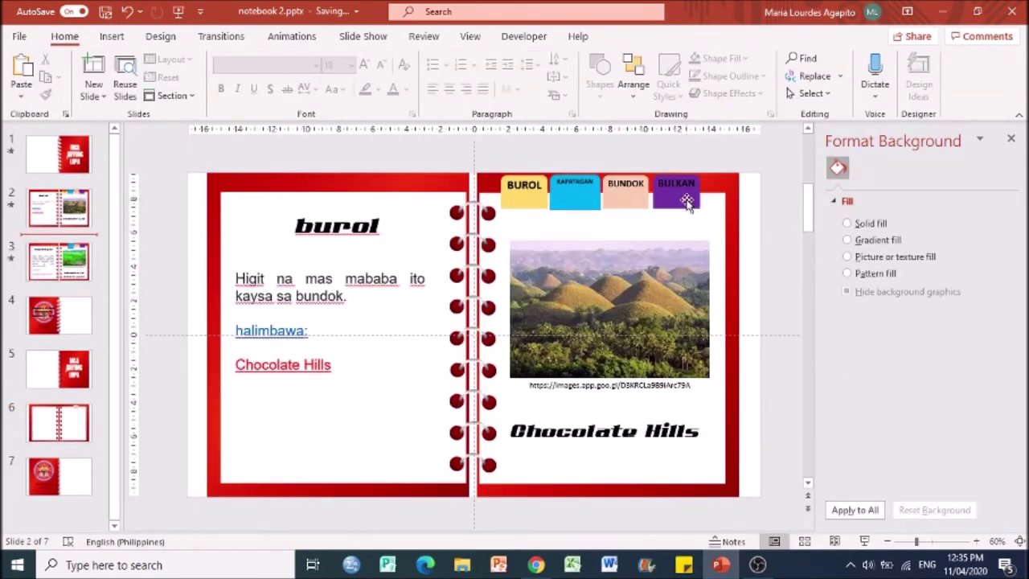
pyautogui.click(687, 200)
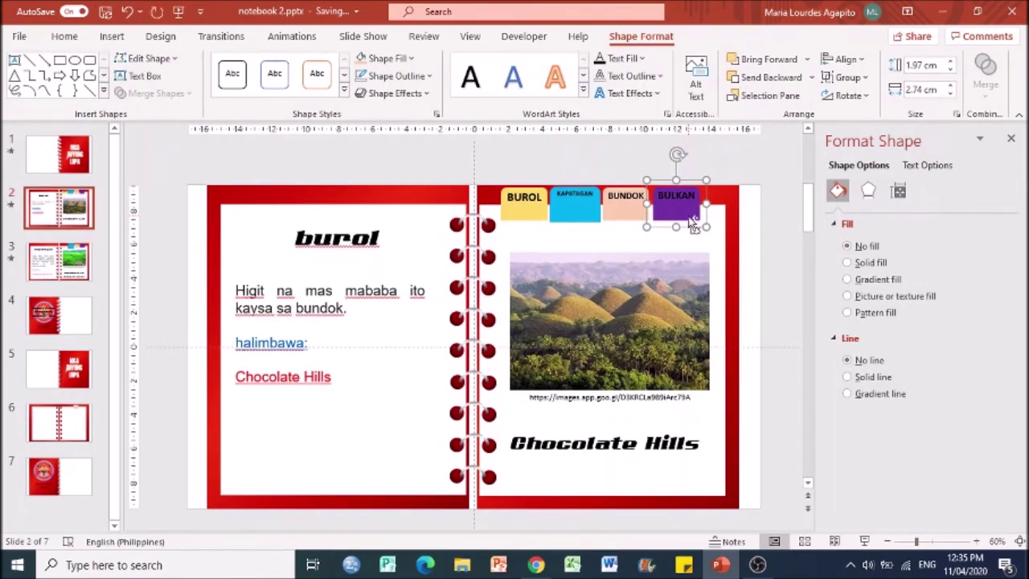
pyautogui.click(77, 414)
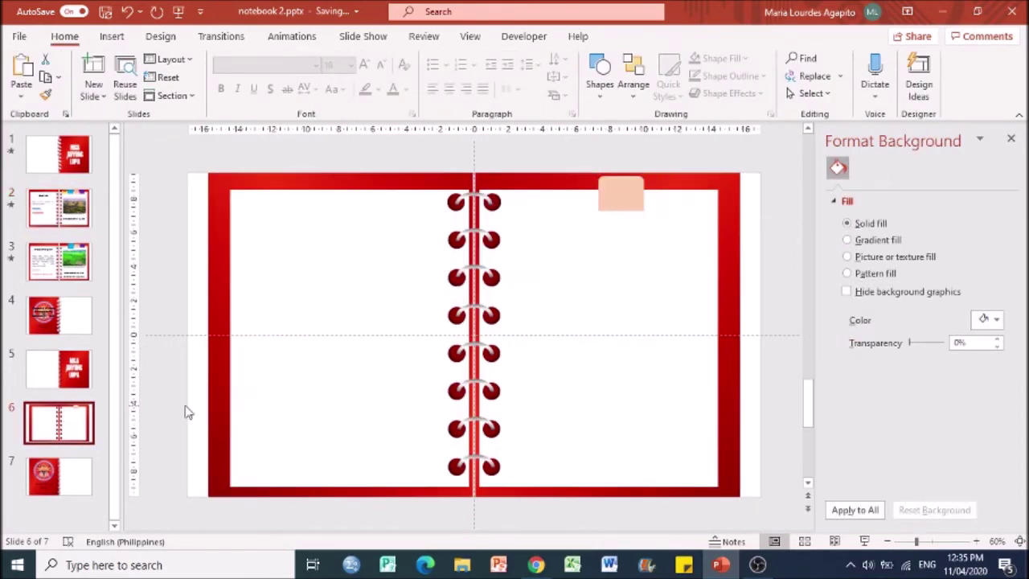
# Paste the purple BULKAN tab onto slide 6 beside the peach tab.
pyautogui.hotkey('ctrl', 'v')
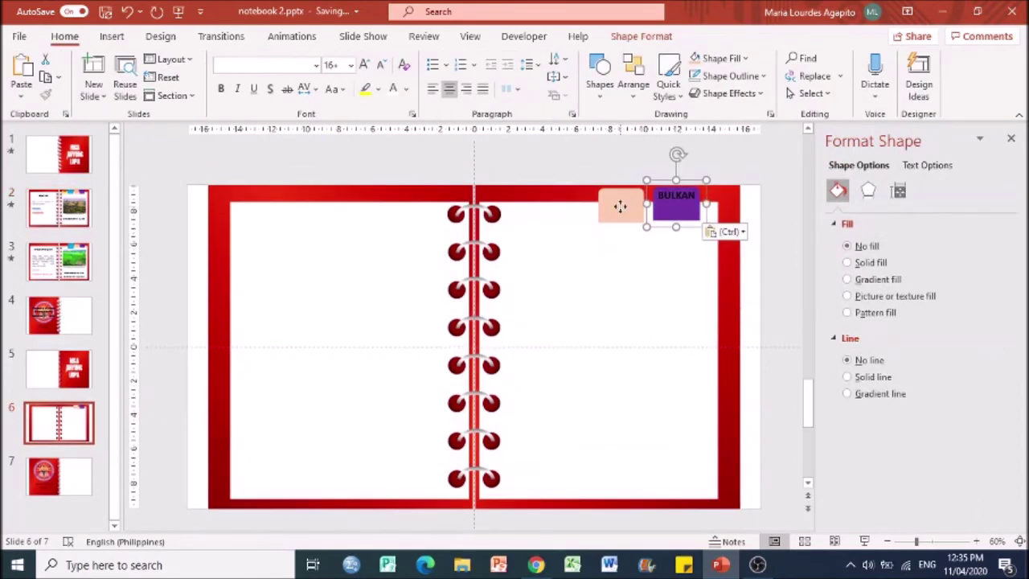
pyautogui.click(620, 209)
pyautogui.click(682, 199)
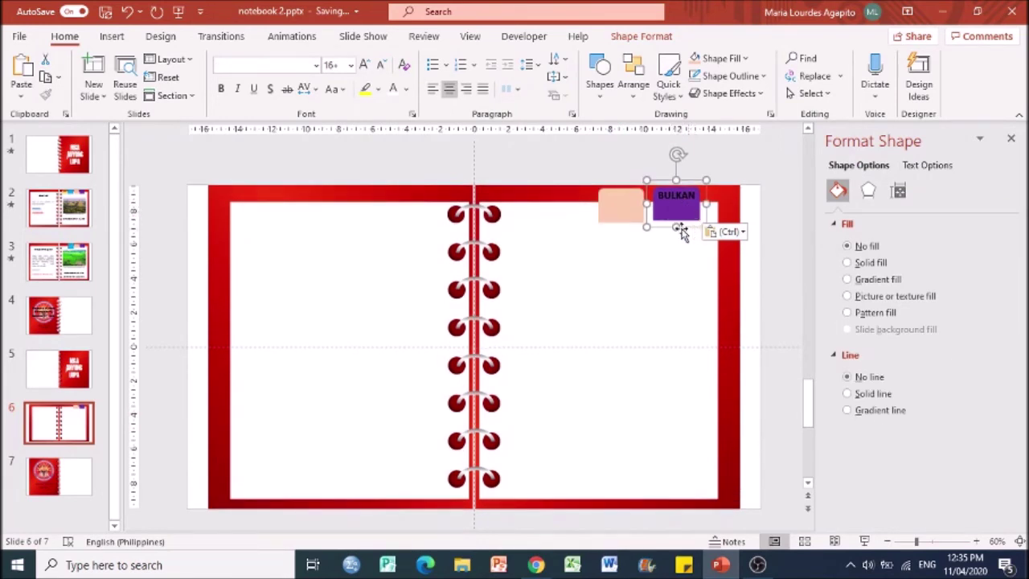
pyautogui.click(634, 219)
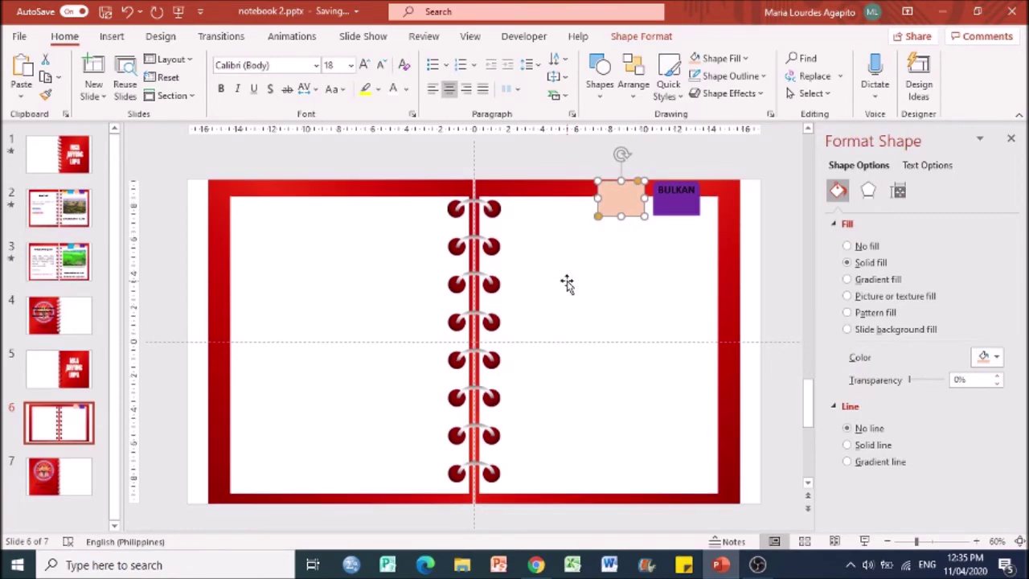
pyautogui.click(306, 151)
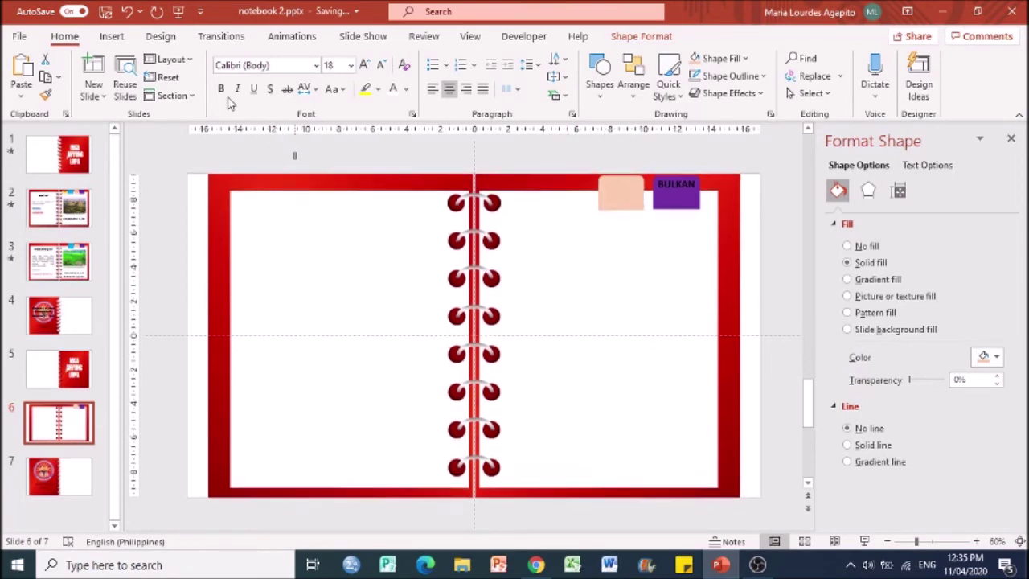
pyautogui.click(112, 36)
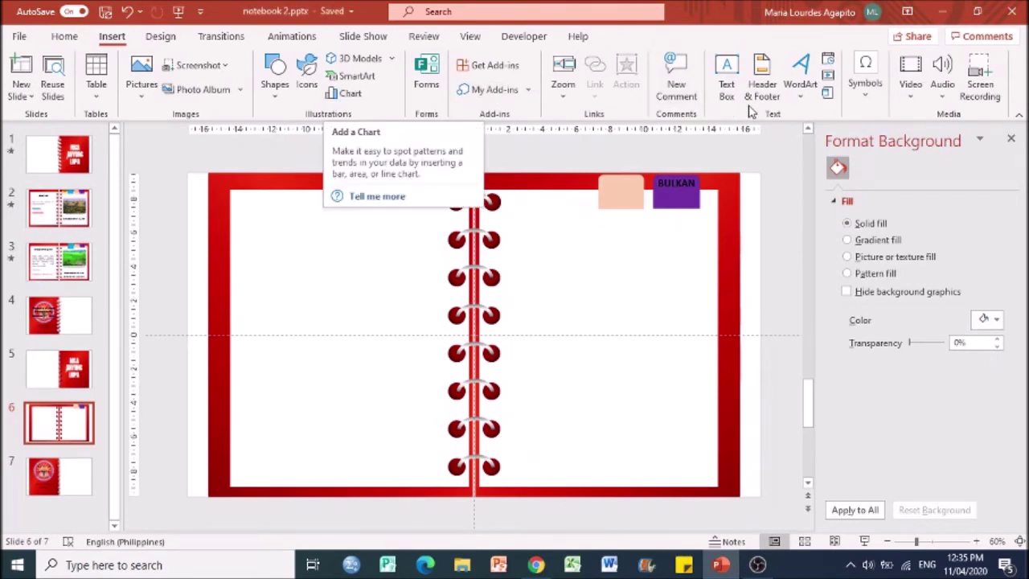
# Add a text box on the peach tab reading BUNDOK, bold at size 16.
pyautogui.click(726, 95)
pyautogui.moveTo(596, 175); pyautogui.dragTo(644, 192)
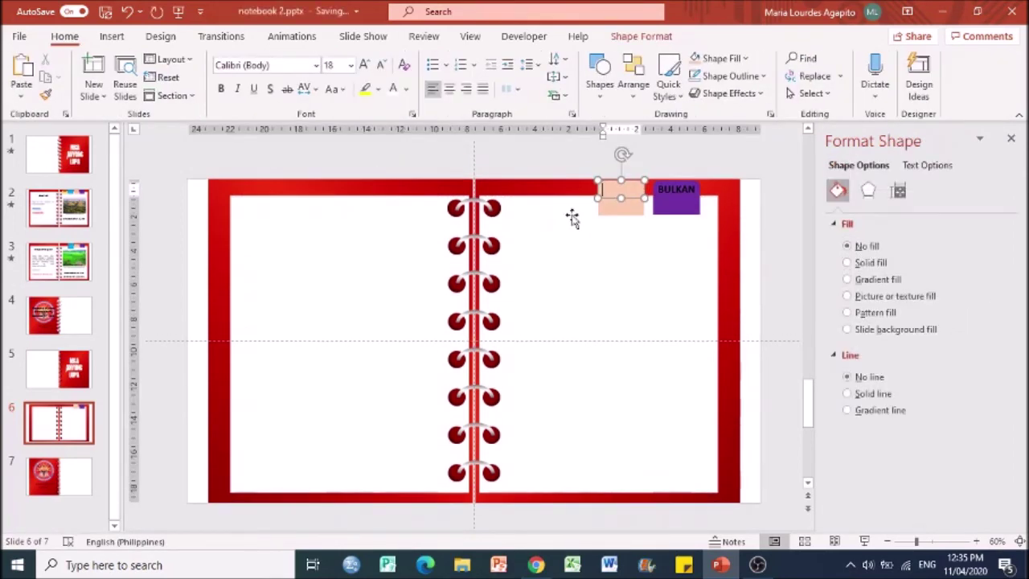
pyautogui.press('capslock')
pyautogui.write('BUNDOK')
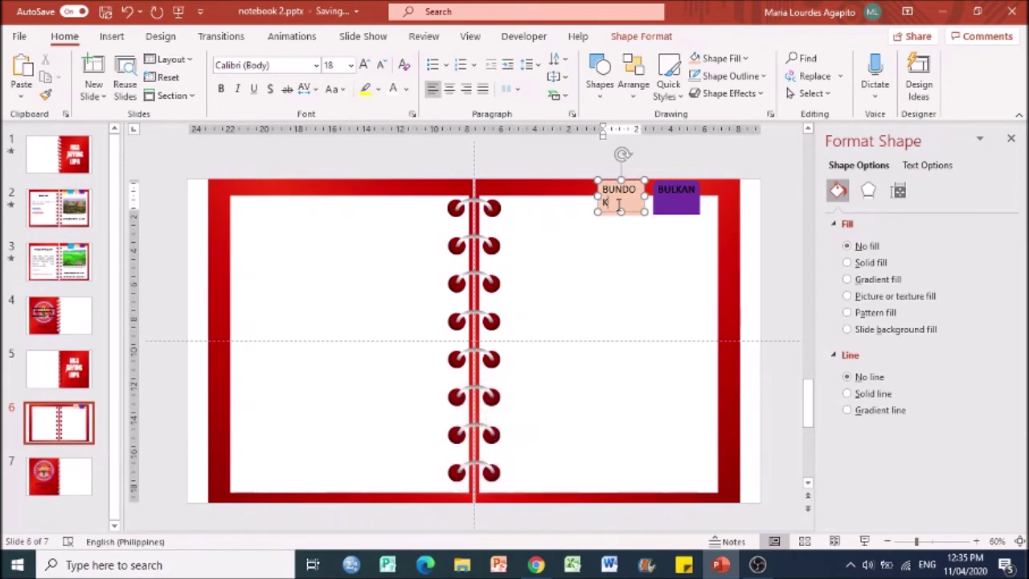
pyautogui.hotkey('ctrl', 'a')
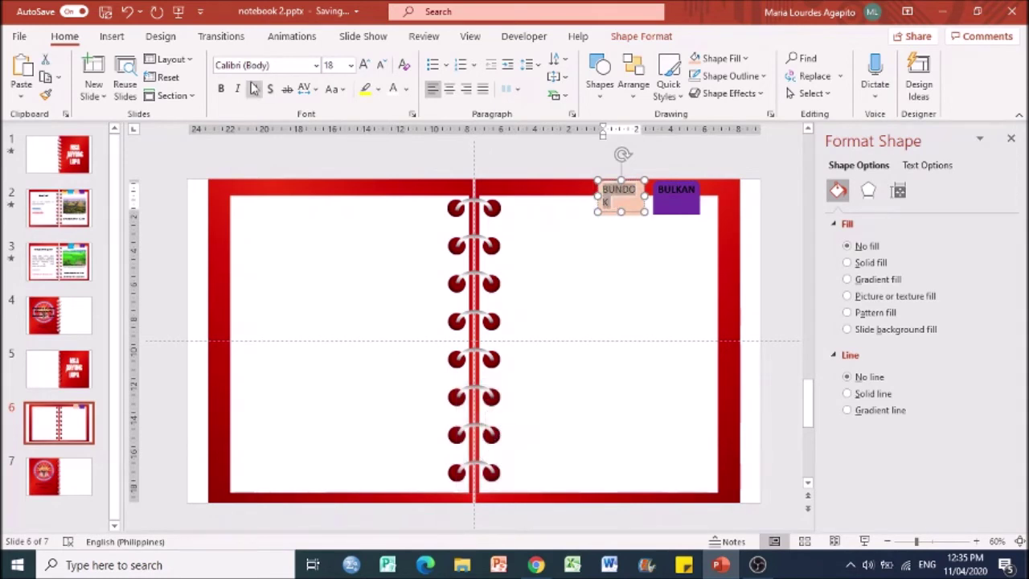
pyautogui.click(381, 65)
pyautogui.click(220, 89)
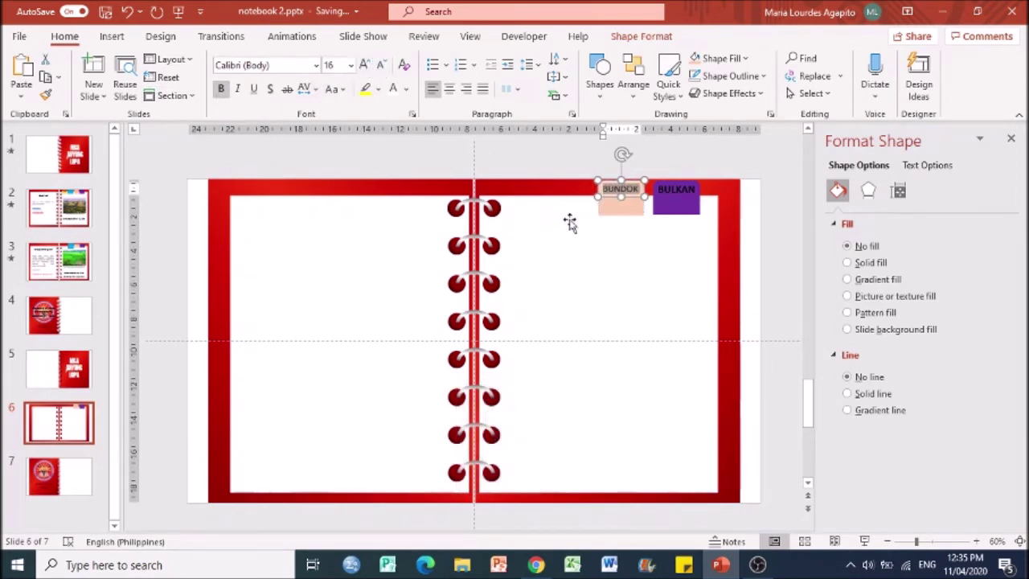
pyautogui.click(783, 273)
pyautogui.scroll(1, 777, 283)
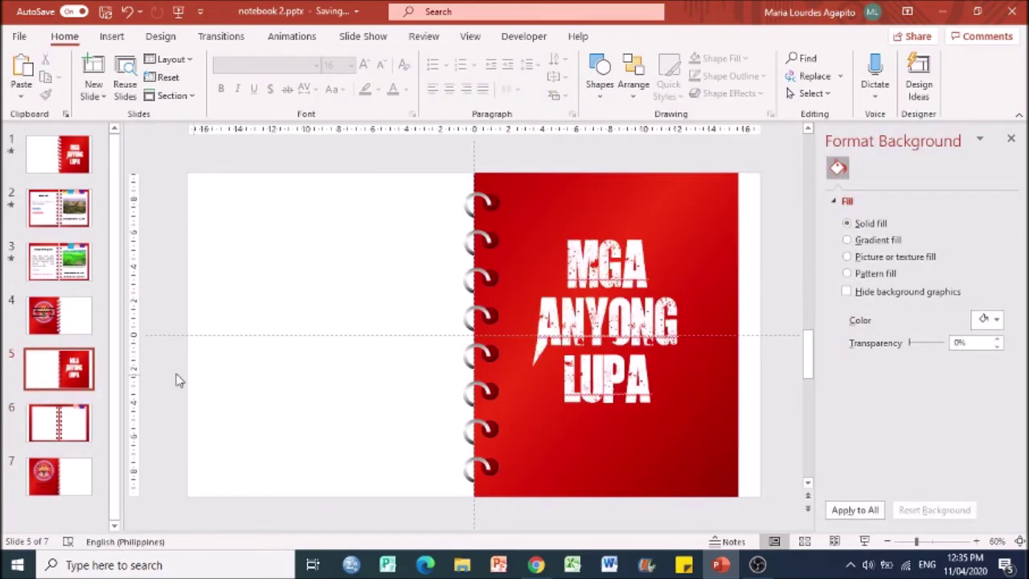
pyautogui.scroll(-1, 416, 303)
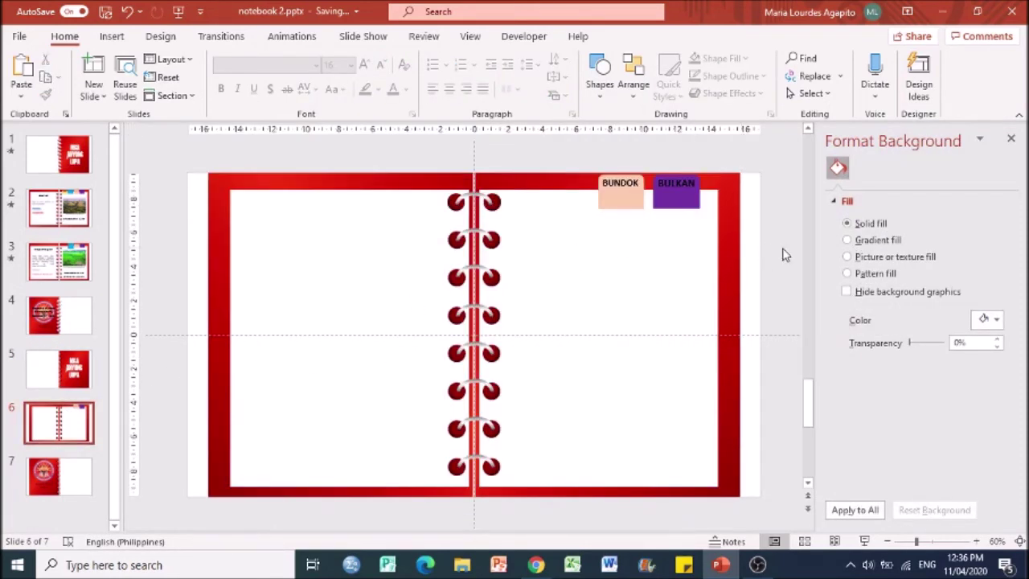
# Box-select all the spiral ring shapes and group them into one object.
pyautogui.click(536, 226)
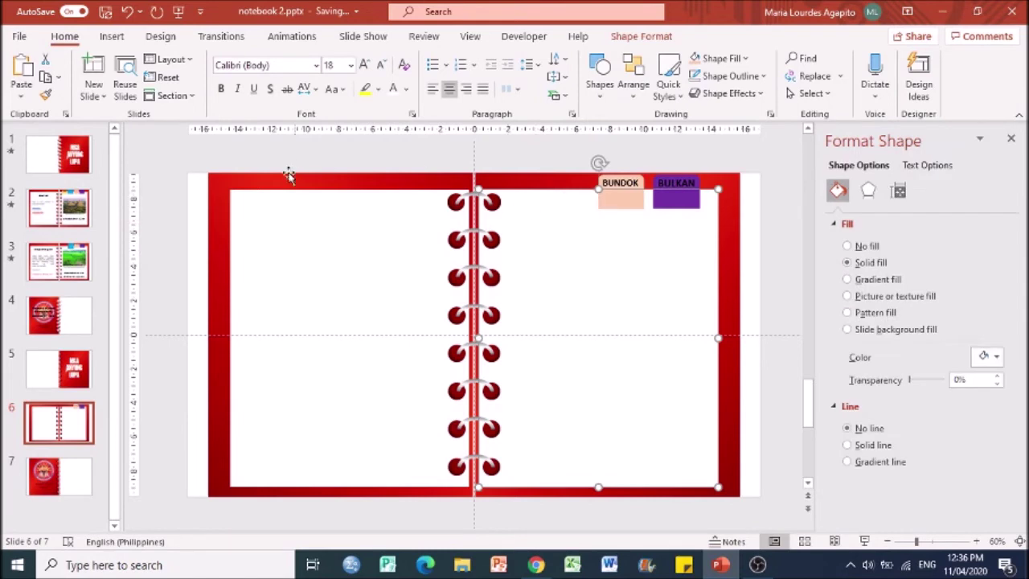
pyautogui.click(235, 165)
pyautogui.moveTo(225, 158); pyautogui.dragTo(350, 165)
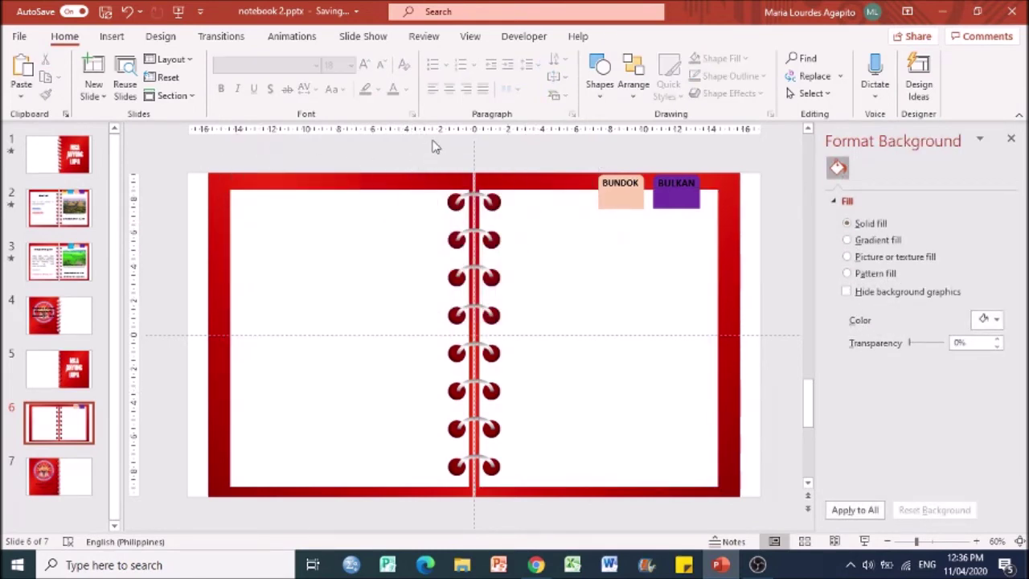
pyautogui.moveTo(428, 151); pyautogui.dragTo(551, 519)
pyautogui.click(413, 156)
pyautogui.moveTo(405, 145); pyautogui.dragTo(544, 512)
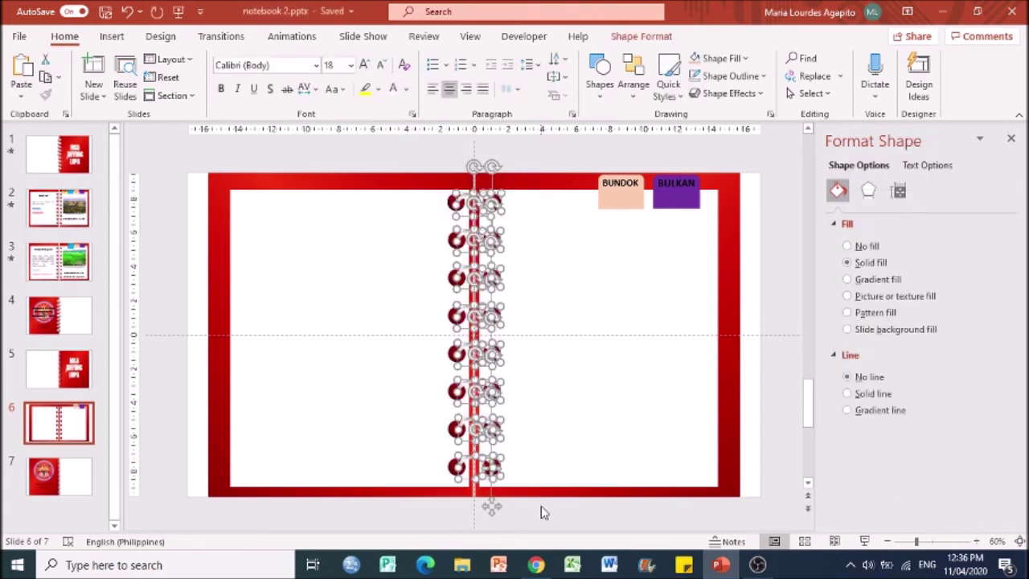
pyautogui.click(410, 150)
pyautogui.moveTo(402, 139); pyautogui.dragTo(592, 527)
pyautogui.hotkey('ctrl', 'g')
# Group the right page with the BUNDOK and BULKAN tabs and send it behind the rings.
pyautogui.click(614, 268)
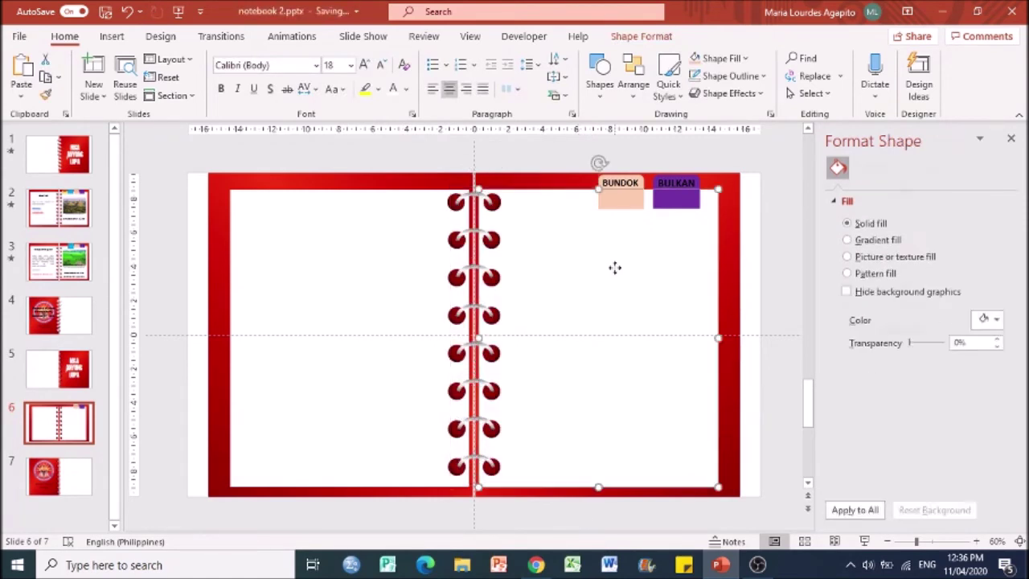
pyautogui.keyDown('shift'); pyautogui.click(618, 185); pyautogui.keyUp('shift')
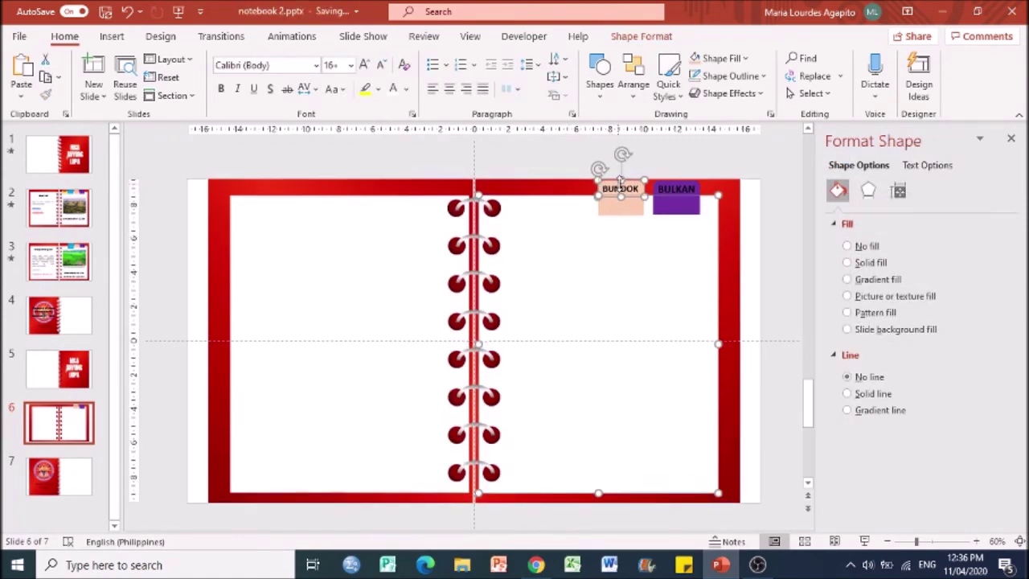
pyautogui.click(755, 225)
pyautogui.moveTo(571, 152); pyautogui.dragTo(736, 298)
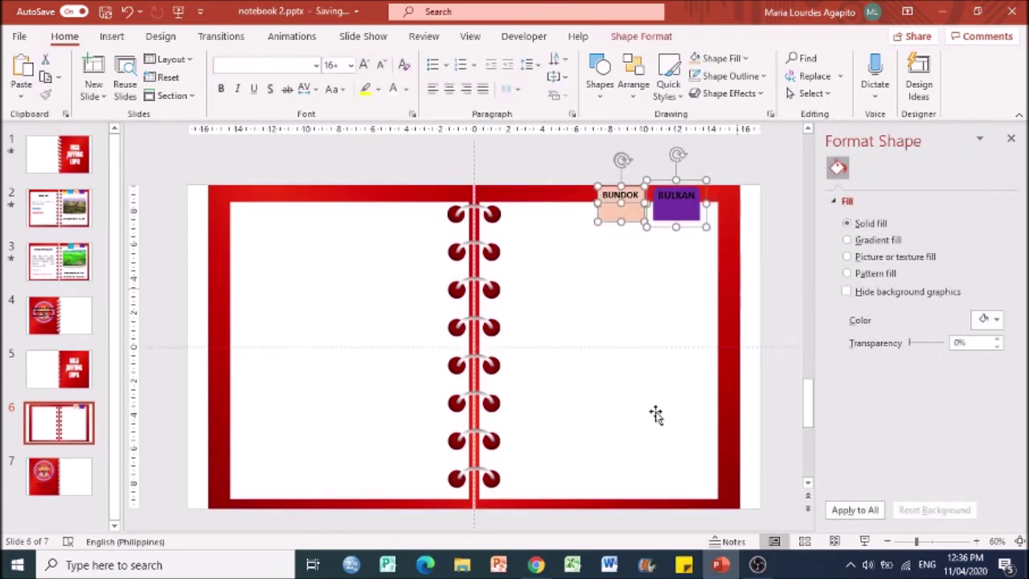
pyautogui.keyDown('shift'); pyautogui.click(654, 414); pyautogui.keyUp('shift')
pyautogui.hotkey('ctrl', 'g')
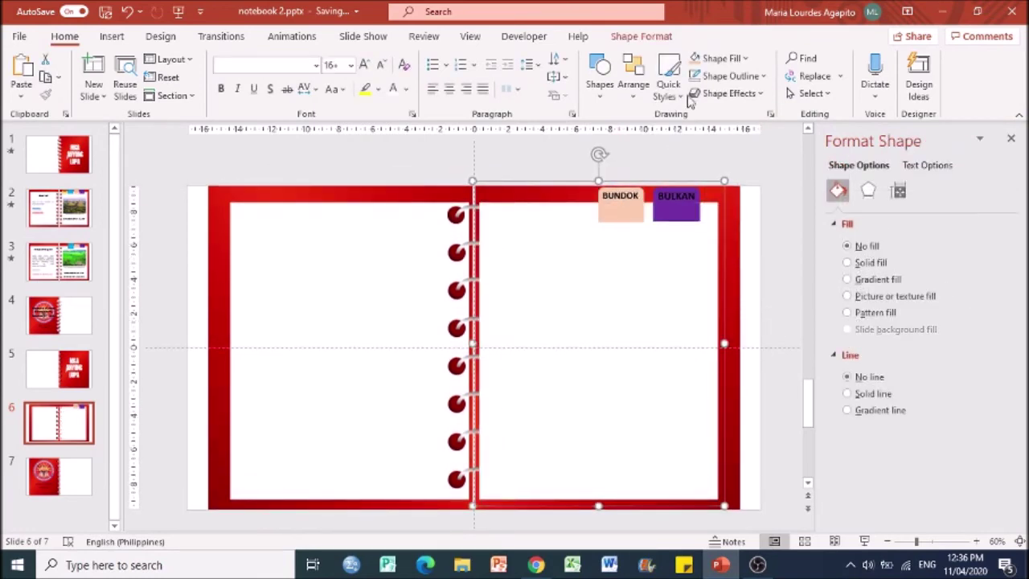
pyautogui.click(651, 38)
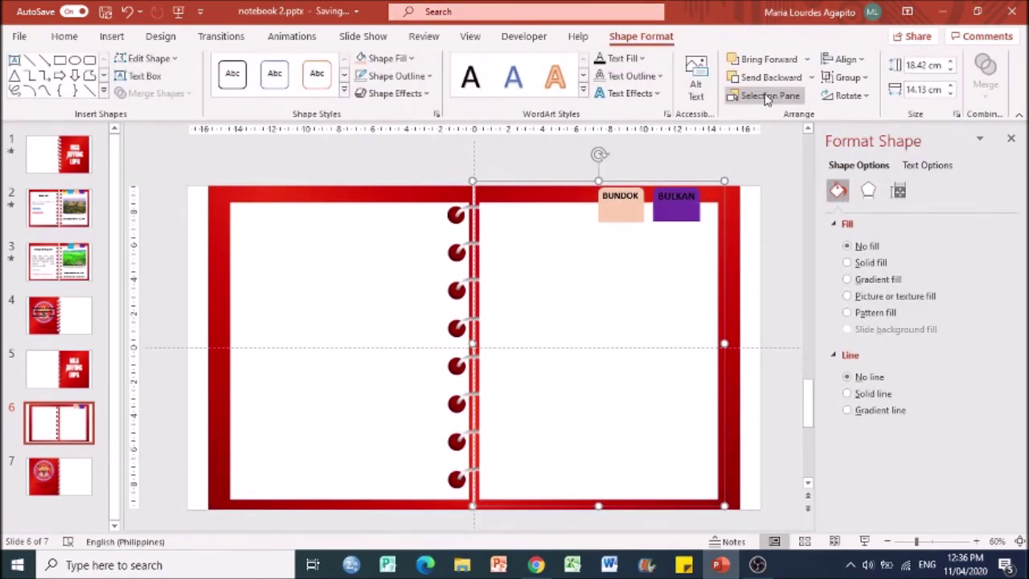
pyautogui.click(808, 78)
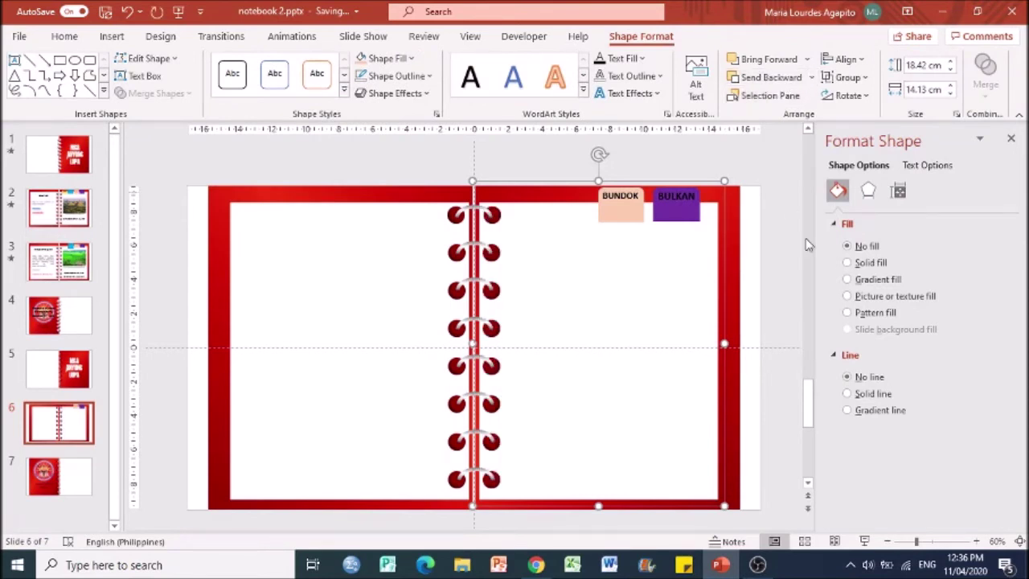
pyautogui.click(789, 262)
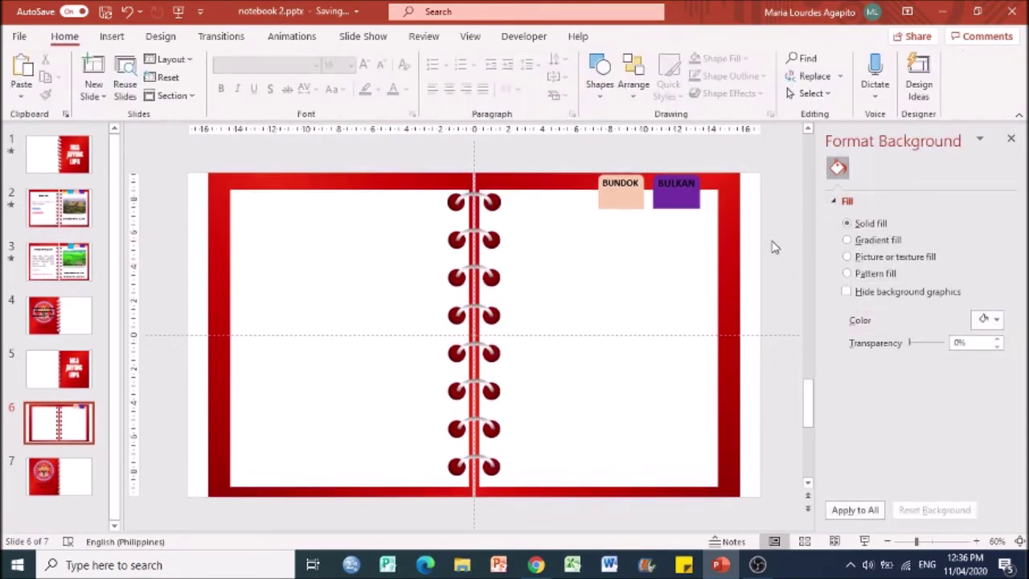
# Compare with slide 3, then return to slide 6 and open the Pictures source list.
pyautogui.click(59, 261)
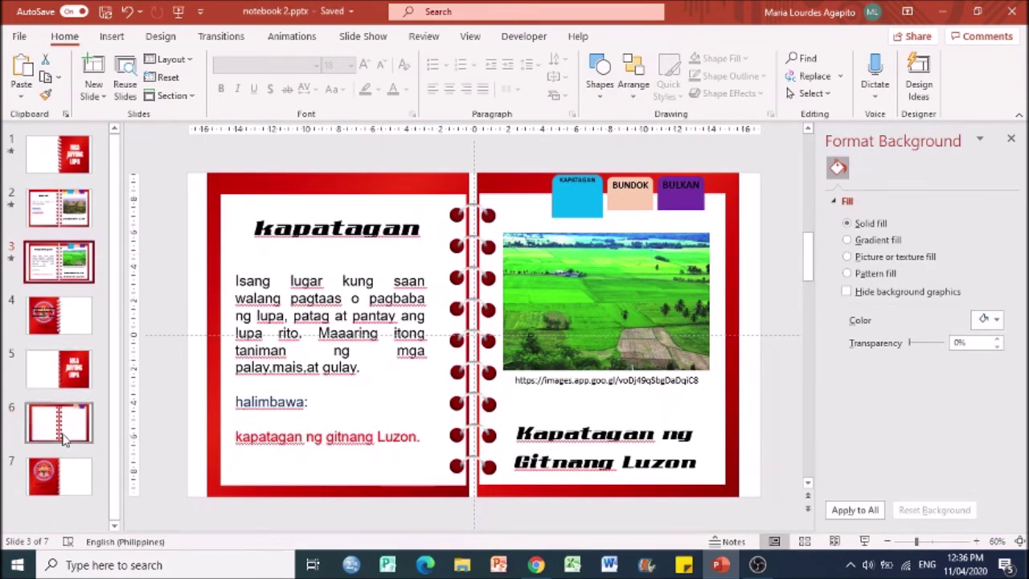
pyautogui.click(61, 444)
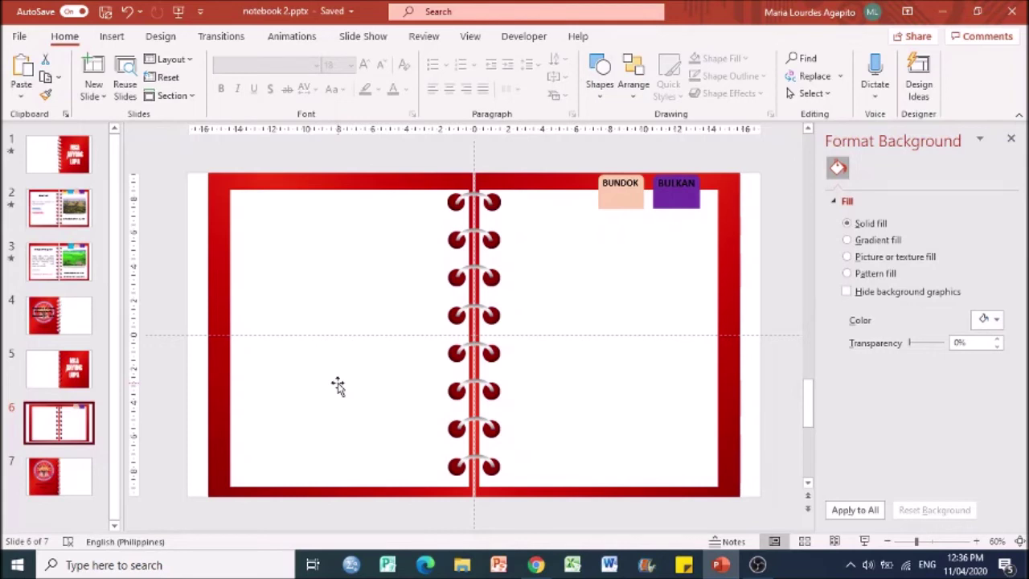
pyautogui.click(111, 37)
pyautogui.click(134, 92)
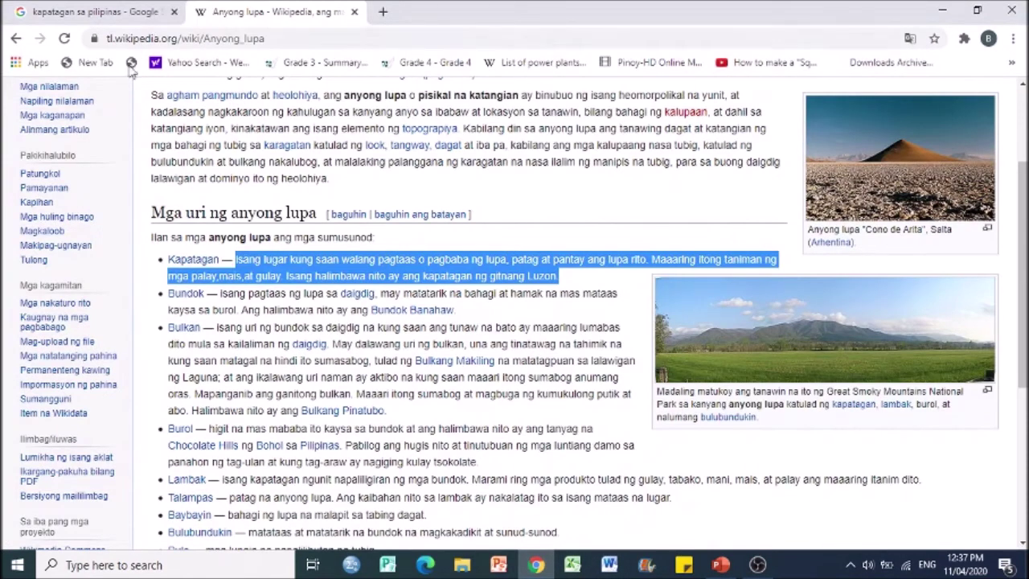
# Change the image search from kapatagan to 'BUNDOK sa pilipinas'.
pyautogui.click(117, 12)
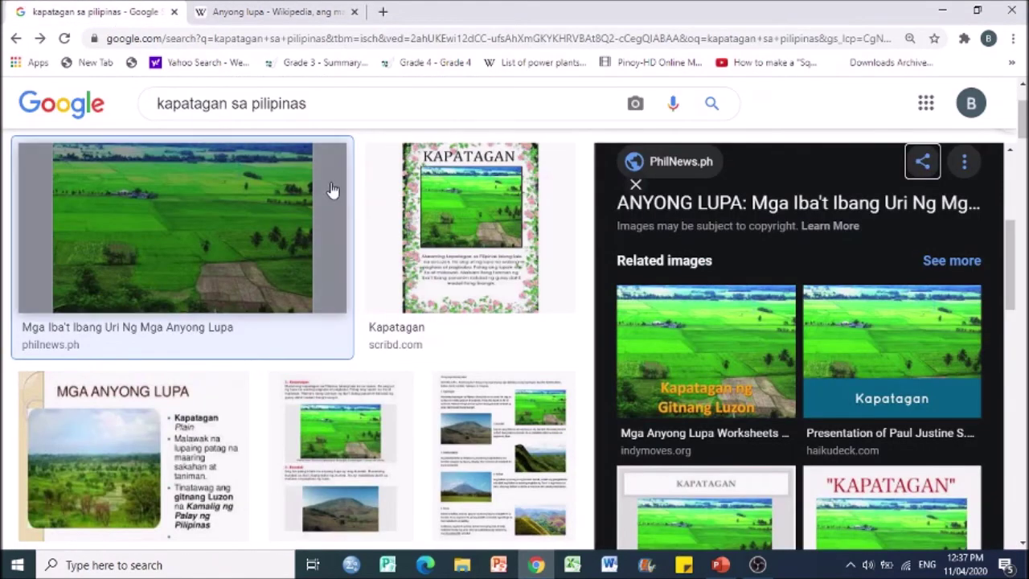
pyautogui.doubleClick(227, 109)
pyautogui.write('BUN')
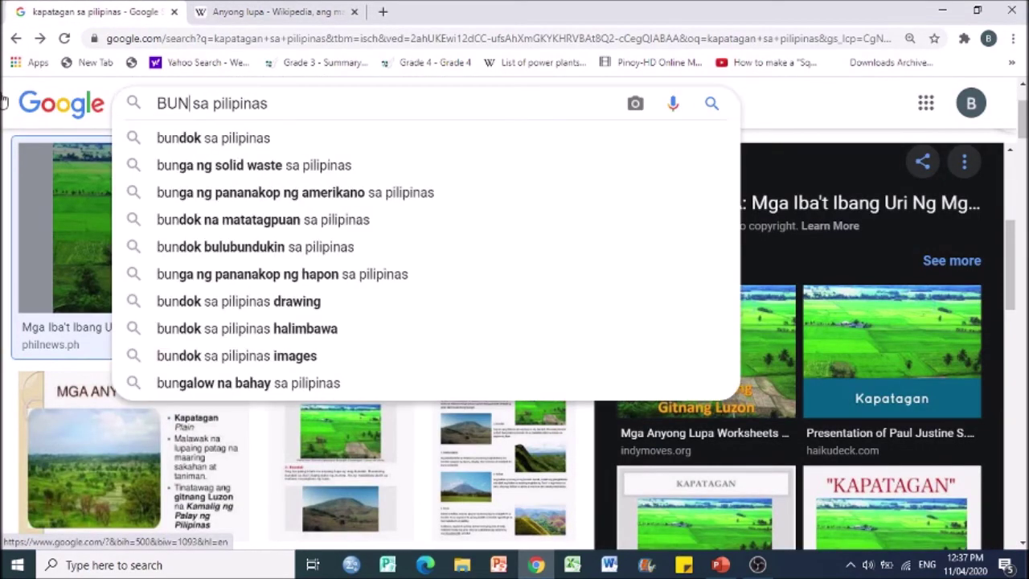
pyautogui.write('DOK')
pyautogui.press('Return')
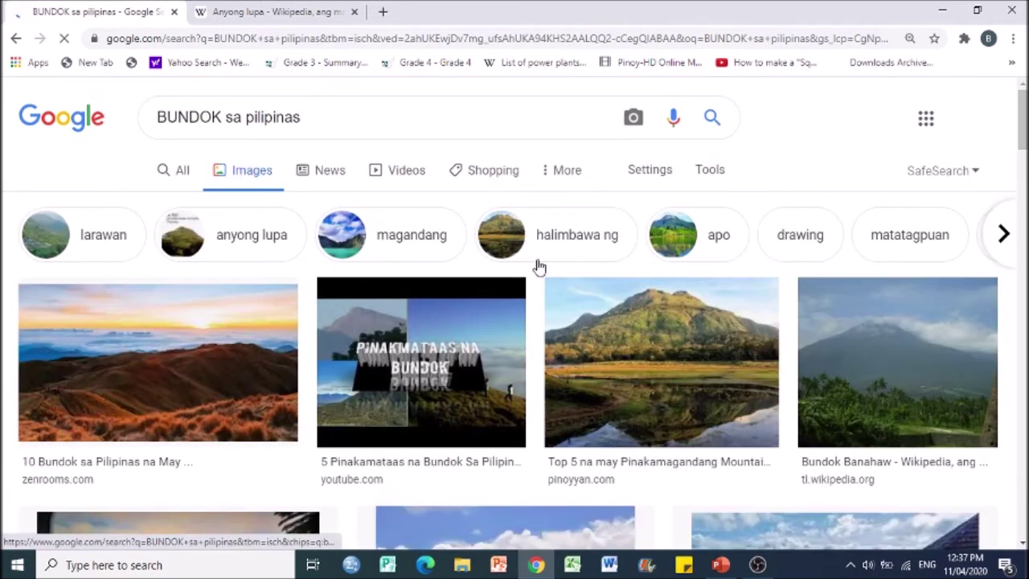
# Browse the mountain image results and the Anyong lupa article, then return to slide 6.
pyautogui.scroll(-4, 817, 407)
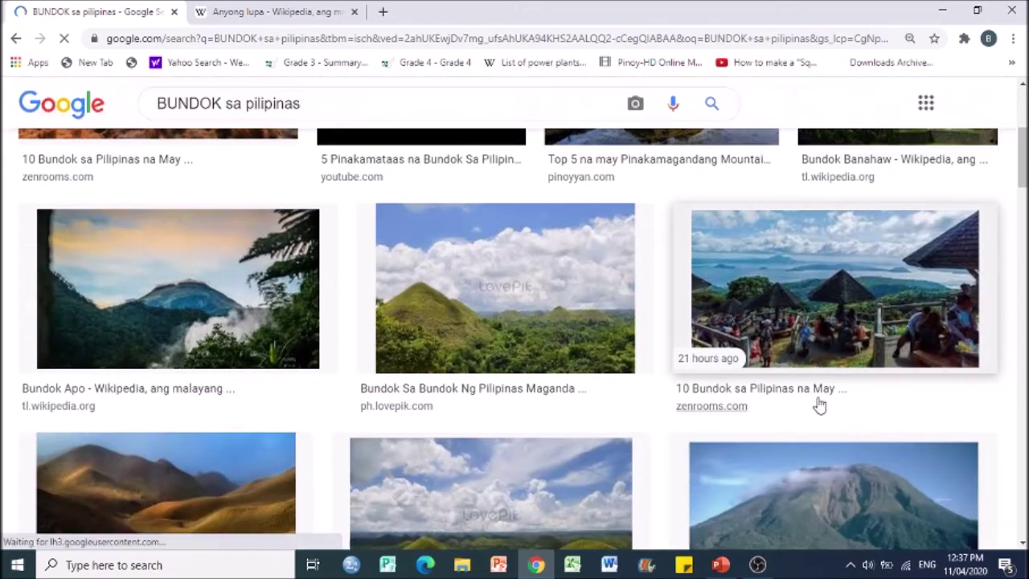
pyautogui.scroll(-3, 817, 407)
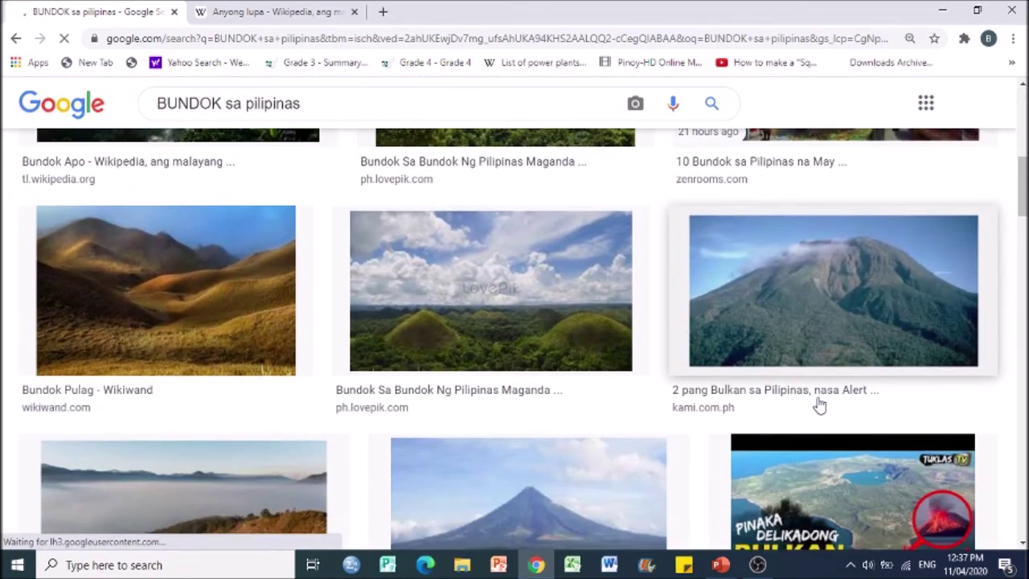
pyautogui.scroll(-3, 818, 407)
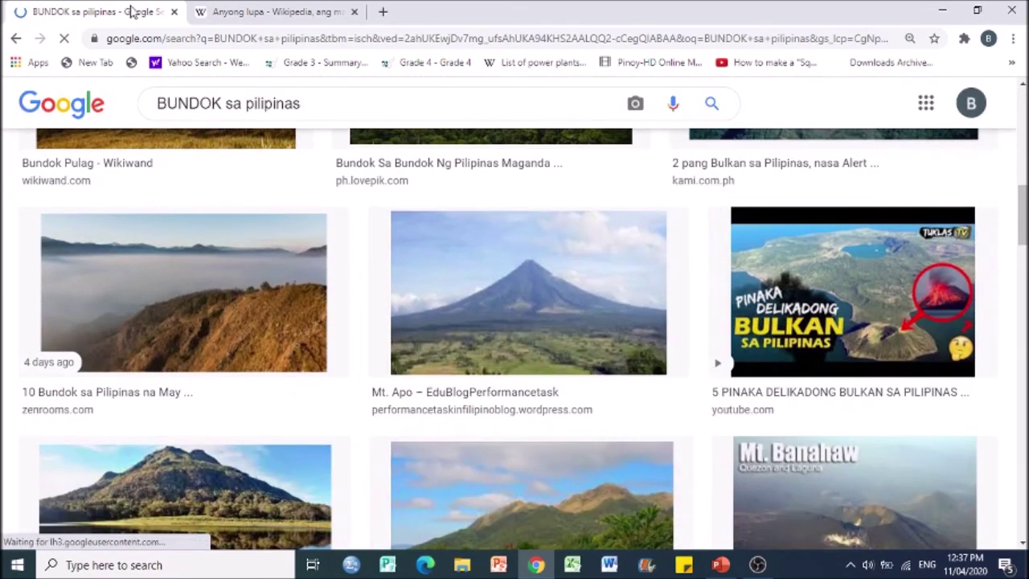
pyautogui.click(225, 14)
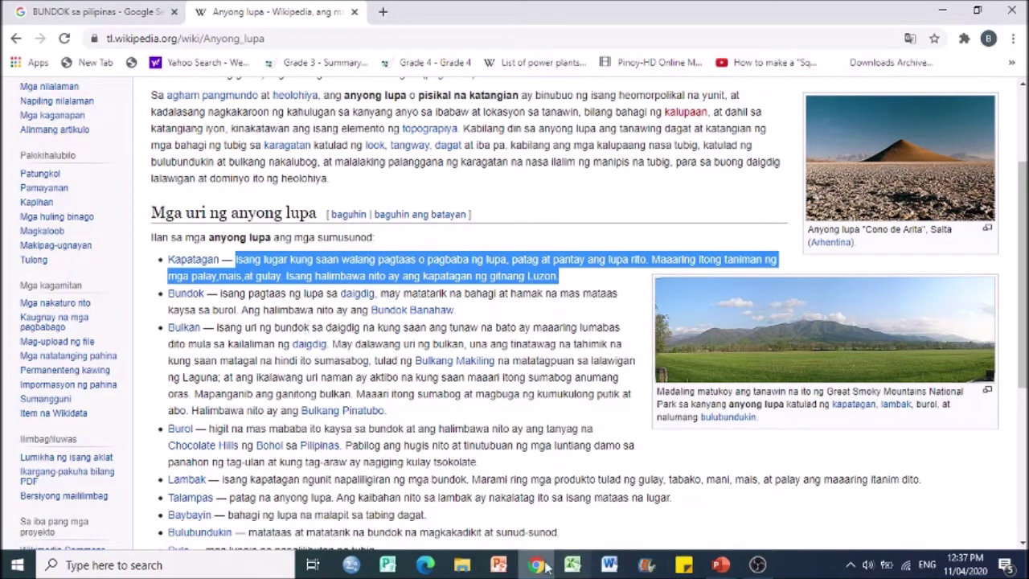
pyautogui.click(720, 564)
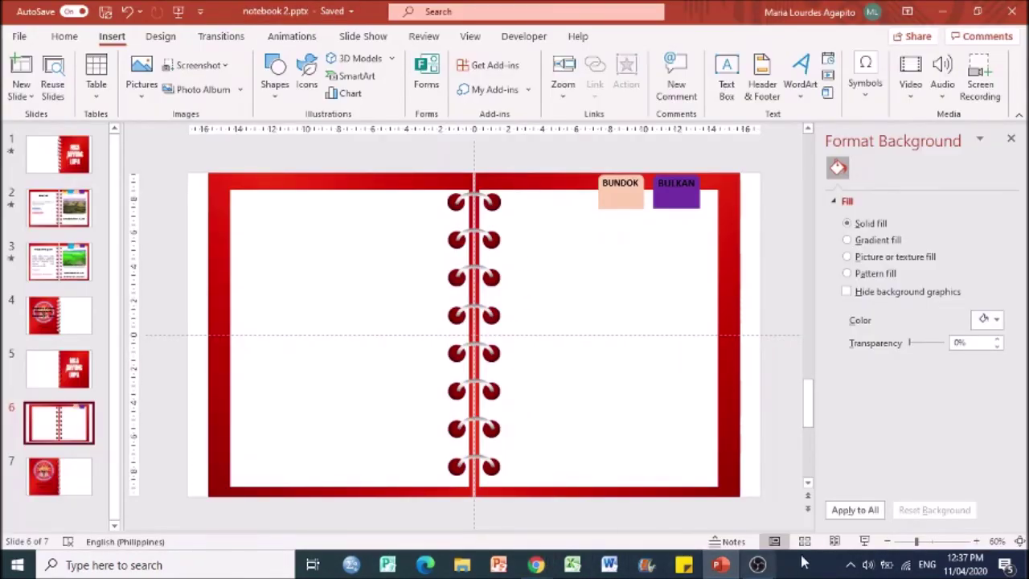
# Refine the image search to 'BUNDOK BANAHAW sa pilipinas'.
pyautogui.click(536, 564)
pyautogui.click(74, 13)
pyautogui.click(223, 103)
pyautogui.write('BANAHAW sa pilipinas')
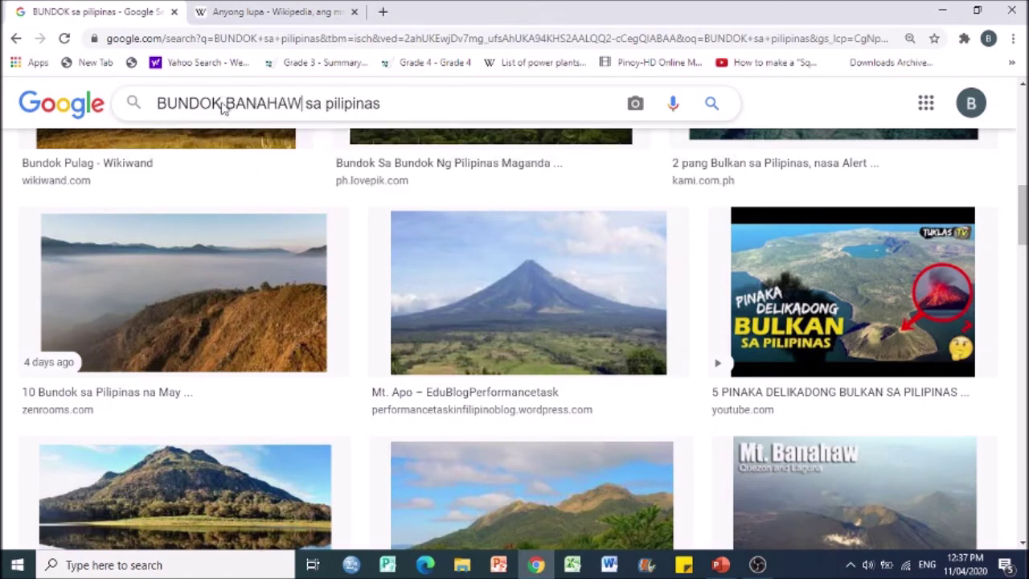
pyautogui.press('Return')
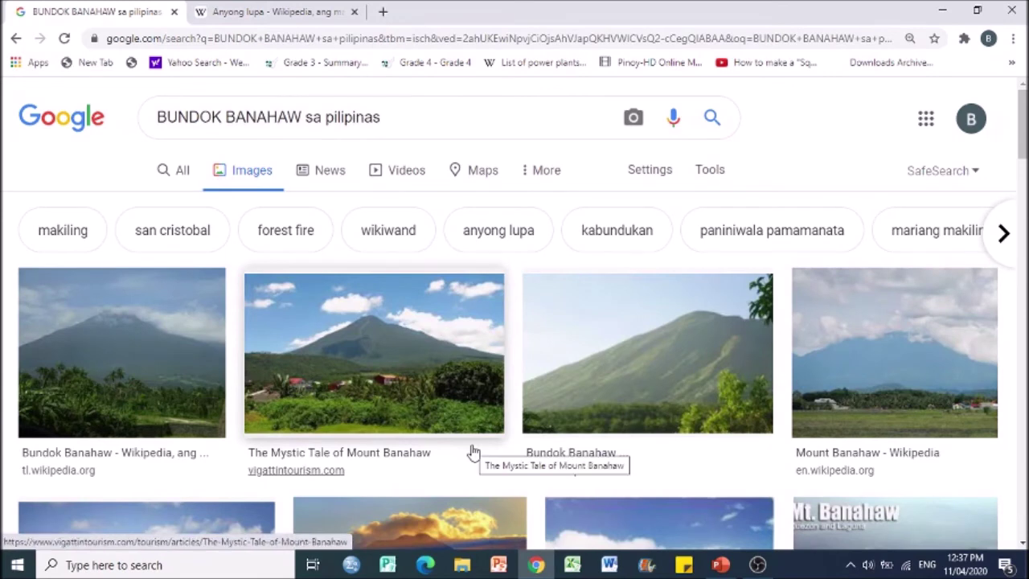
# Copy the Mystic Tale of Mount Banahaw photo from its preview.
pyautogui.click(455, 394)
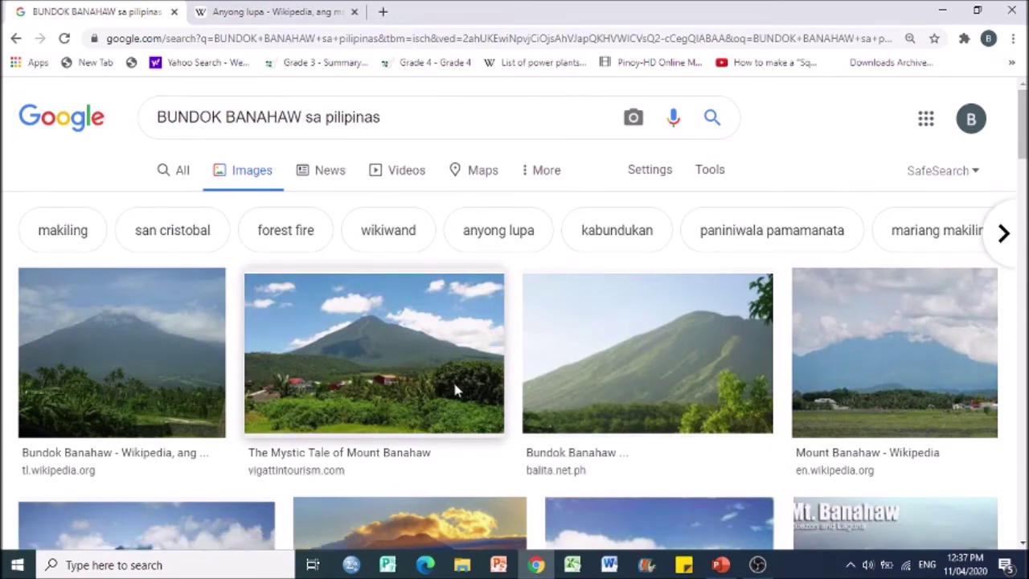
pyautogui.click(455, 391)
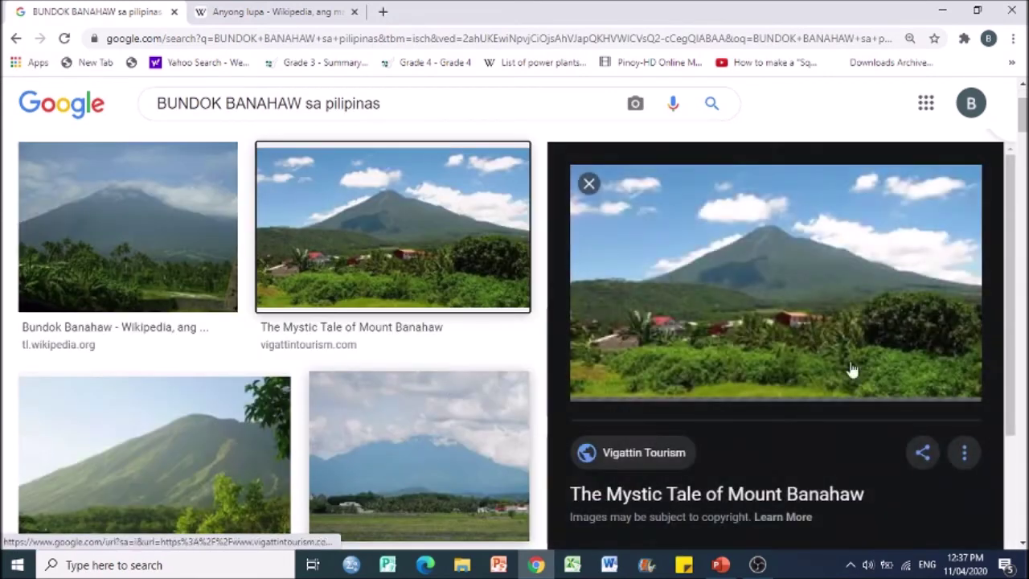
pyautogui.rightClick(889, 352)
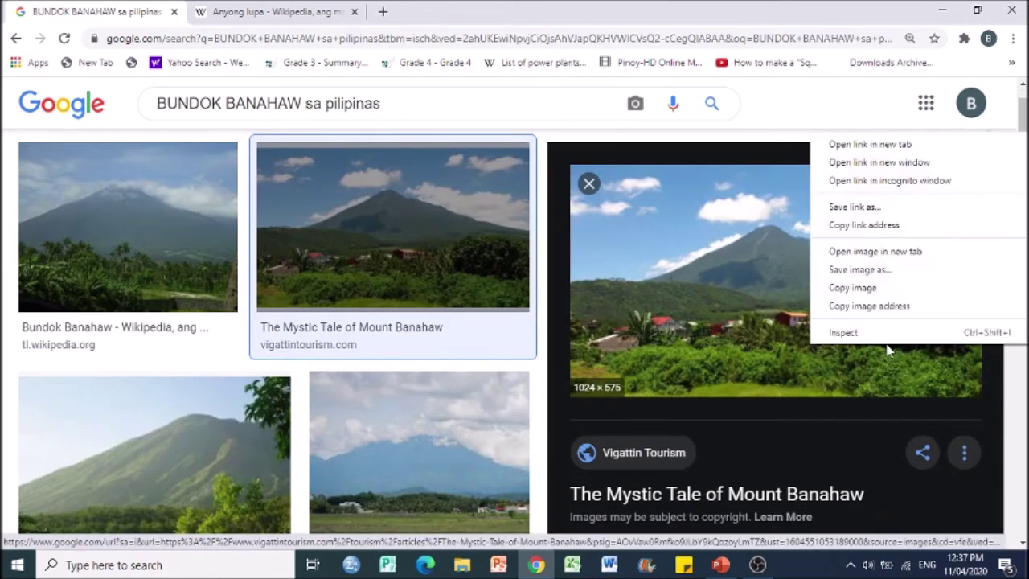
pyautogui.click(853, 287)
pyautogui.click(720, 565)
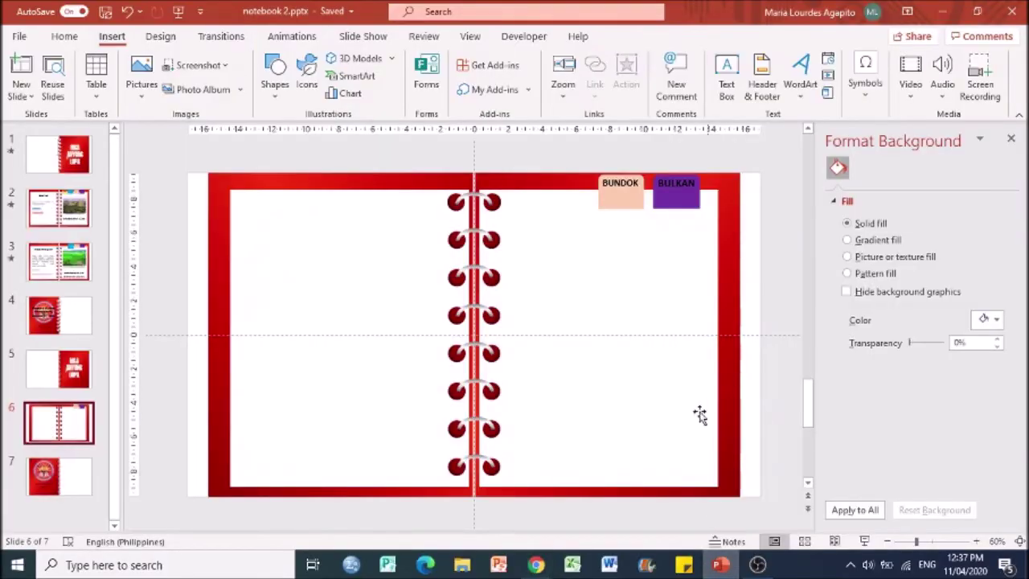
# Paste the Mount Banahaw photo on slide 6, shrunk and placed at the right page's top.
pyautogui.rightClick(795, 336)
pyautogui.click(876, 365)
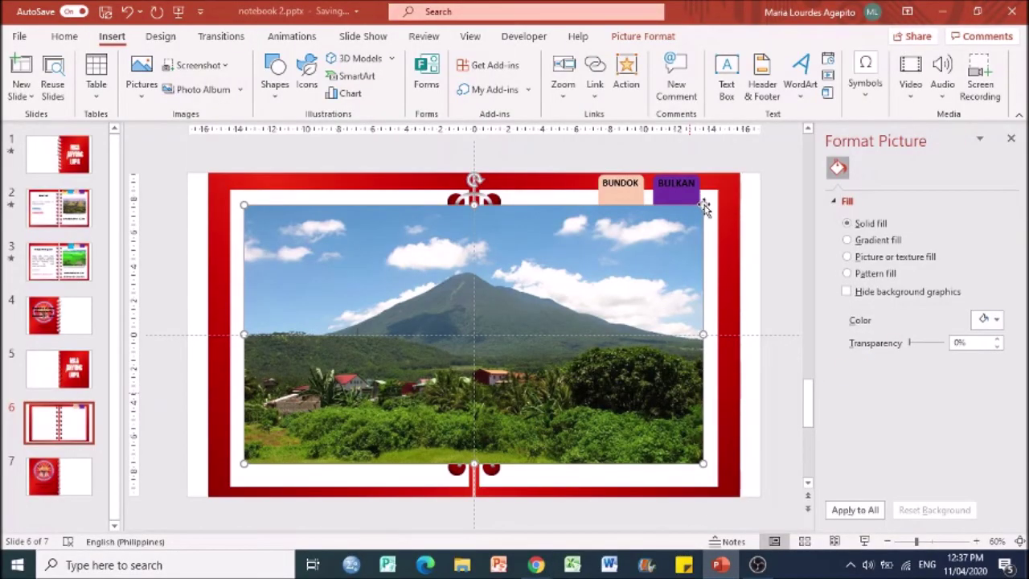
pyautogui.moveTo(703, 206); pyautogui.dragTo(434, 354)
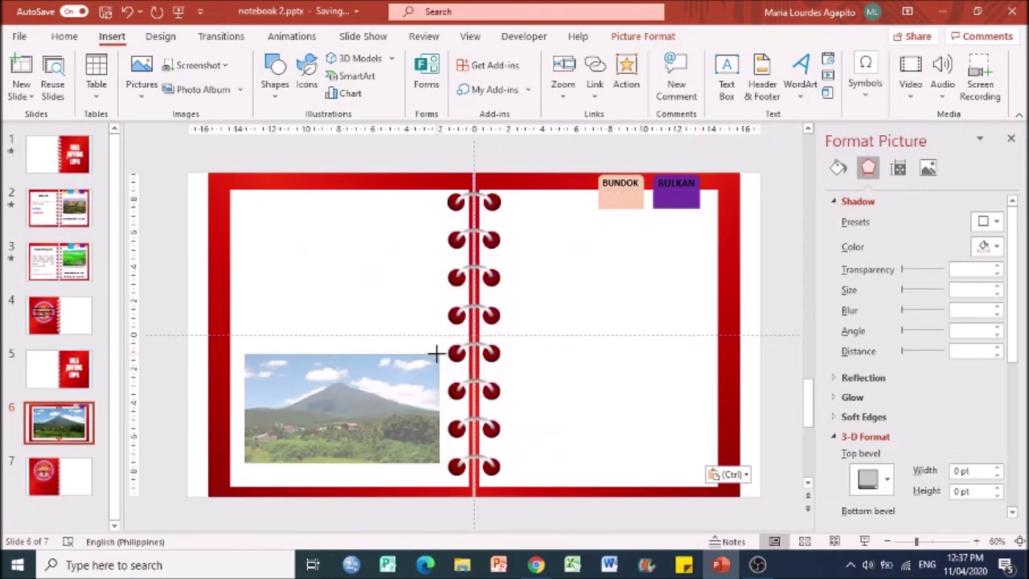
pyautogui.moveTo(380, 397); pyautogui.dragTo(648, 274)
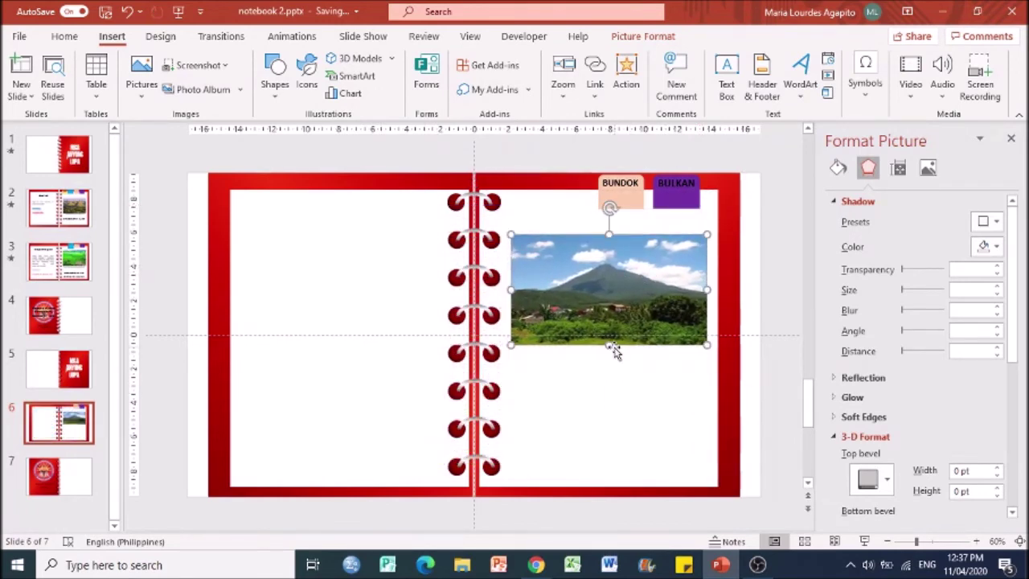
pyautogui.moveTo(609, 346); pyautogui.dragTo(614, 366)
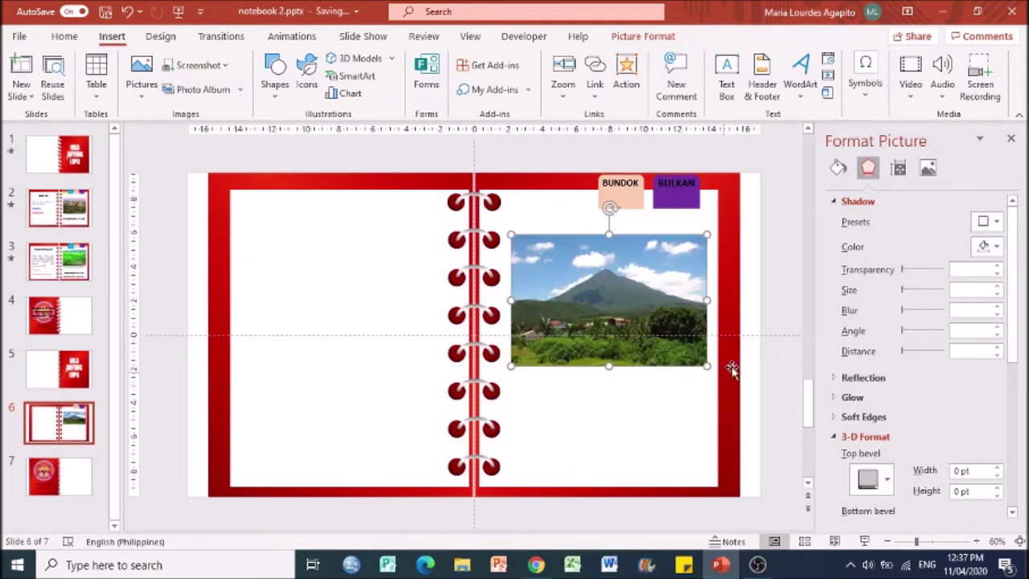
pyautogui.click(744, 351)
pyautogui.moveTo(648, 336); pyautogui.dragTo(644, 335)
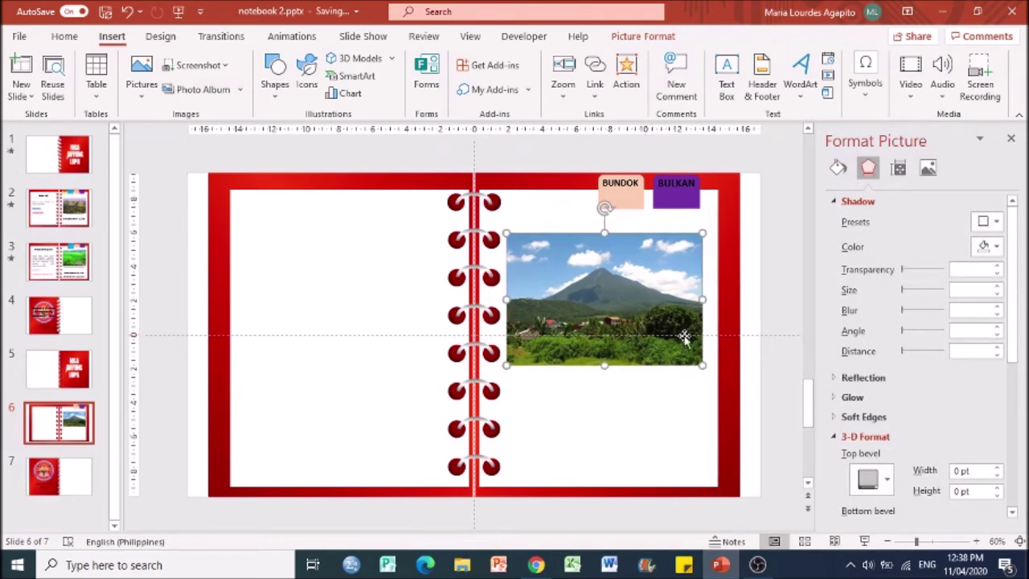
pyautogui.click(650, 455)
pyautogui.click(535, 565)
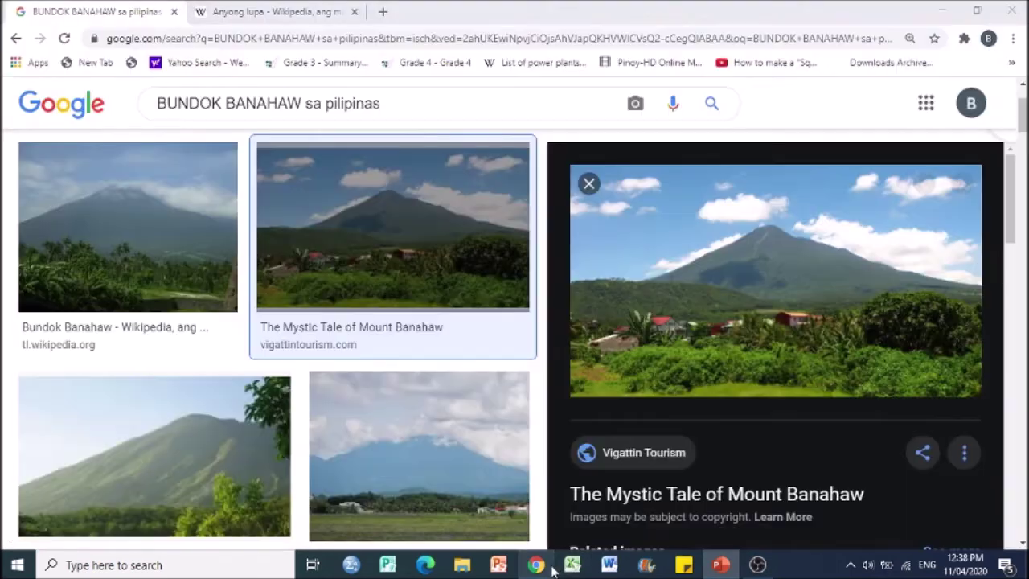
# Copy the Mount Banahaw photo's share link from the preview's Share dialog.
pyautogui.click(923, 454)
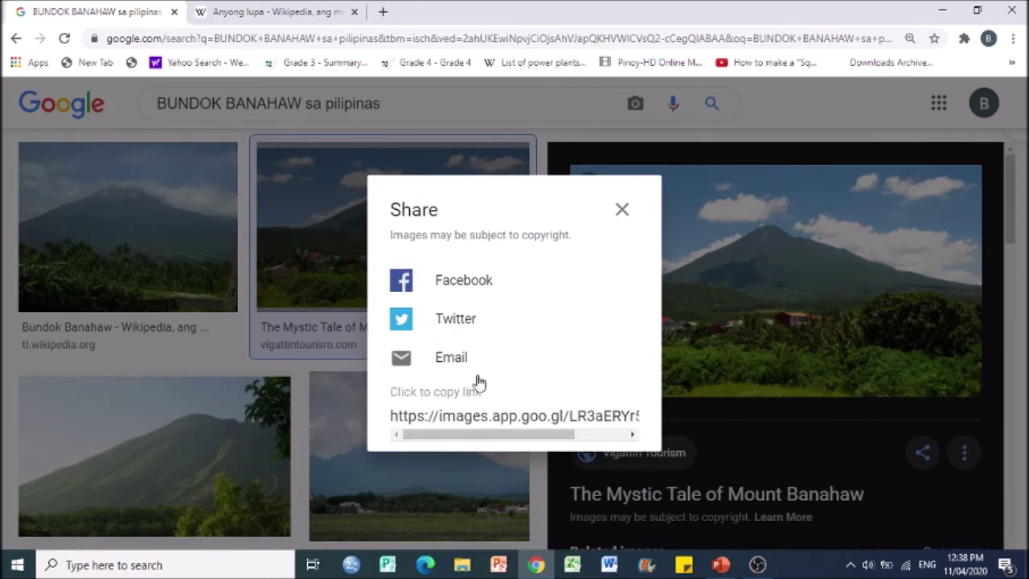
pyautogui.click(450, 400)
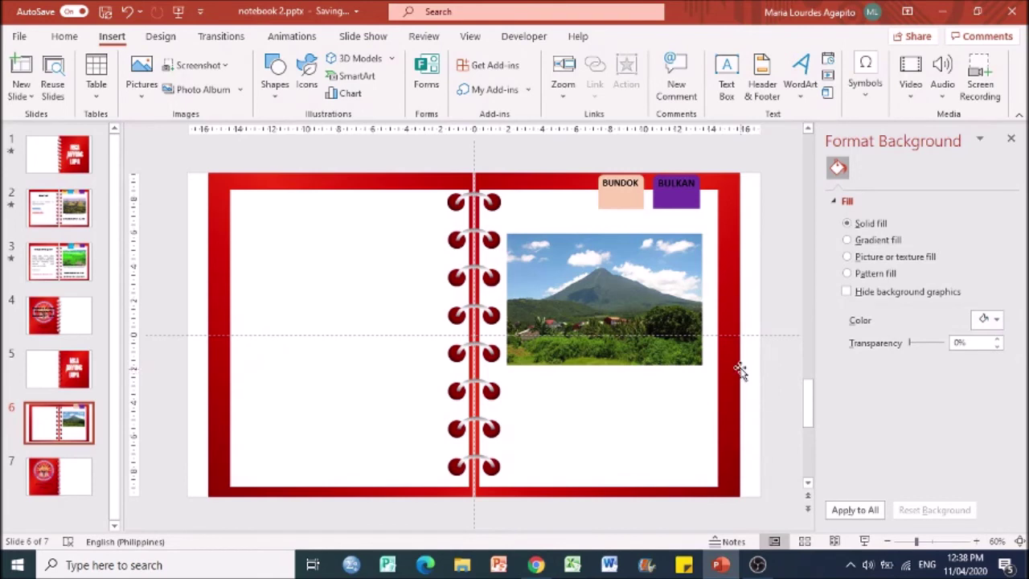
# Paste the share link as text under the photo, smaller and aligned with its left edge.
pyautogui.rightClick(775, 372)
pyautogui.click(808, 212)
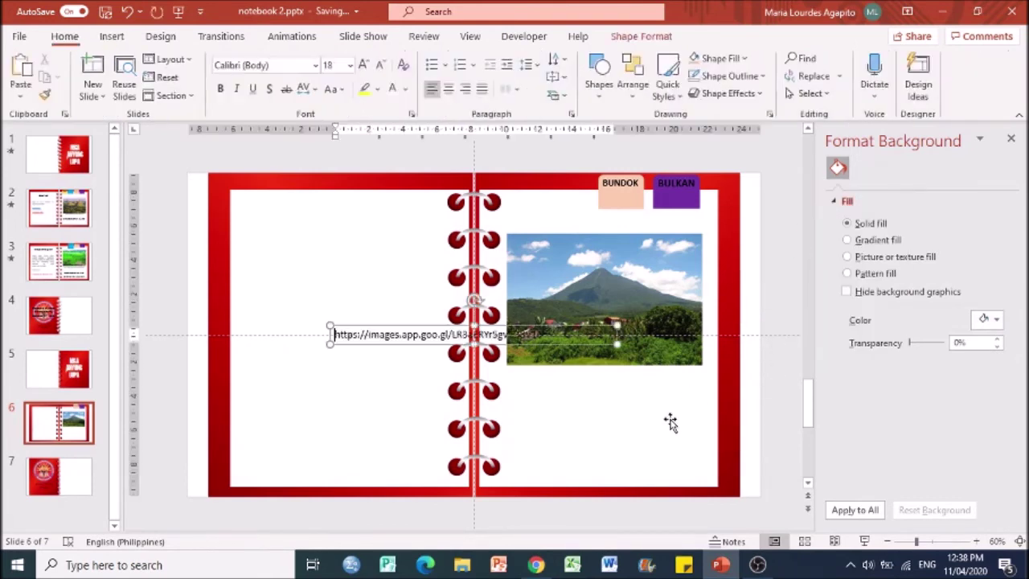
pyautogui.moveTo(563, 336); pyautogui.dragTo(497, 371)
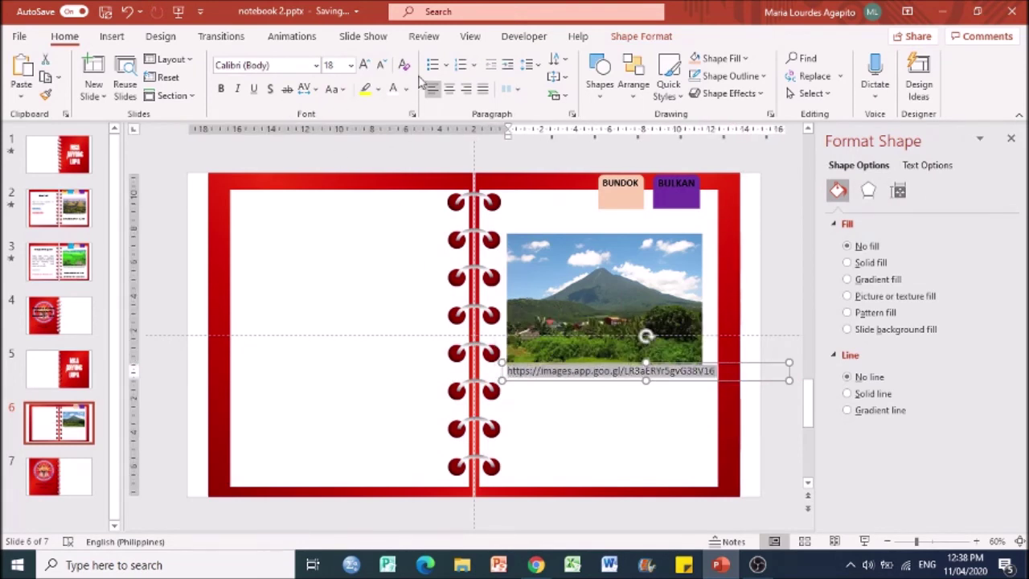
pyautogui.click(379, 65)
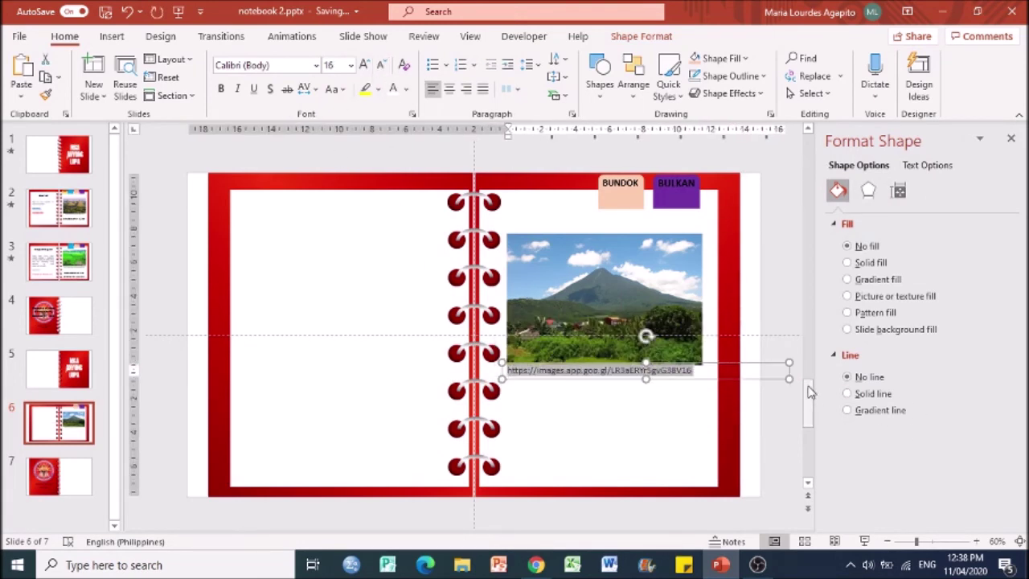
pyautogui.moveTo(789, 379); pyautogui.dragTo(702, 381)
pyautogui.moveTo(504, 371); pyautogui.dragTo(507, 373)
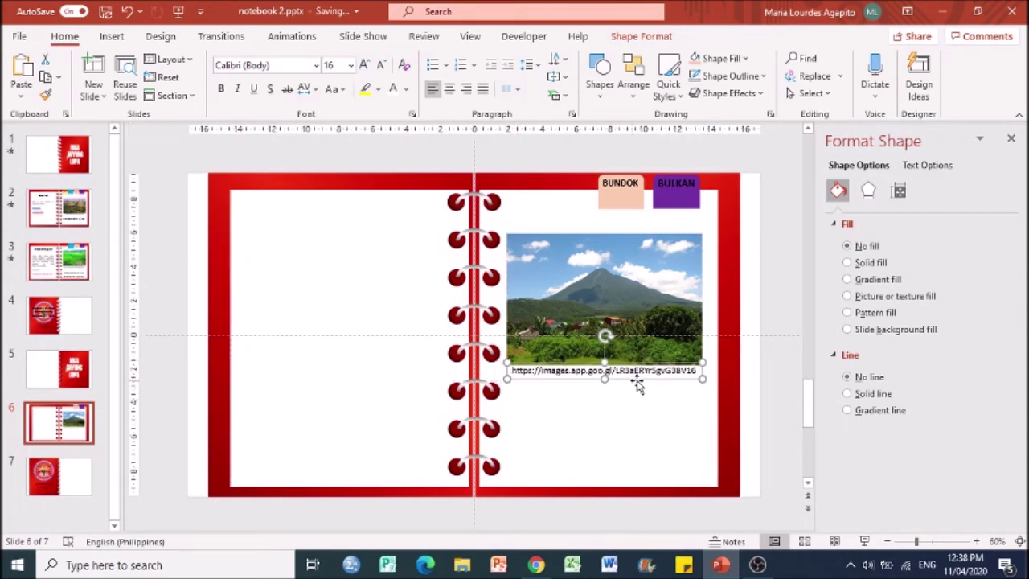
pyautogui.click(779, 393)
# Group the Mount Banahaw photo with its link caption.
pyautogui.click(630, 342)
pyautogui.keyDown('shift'); pyautogui.click(608, 371); pyautogui.keyUp('shift')
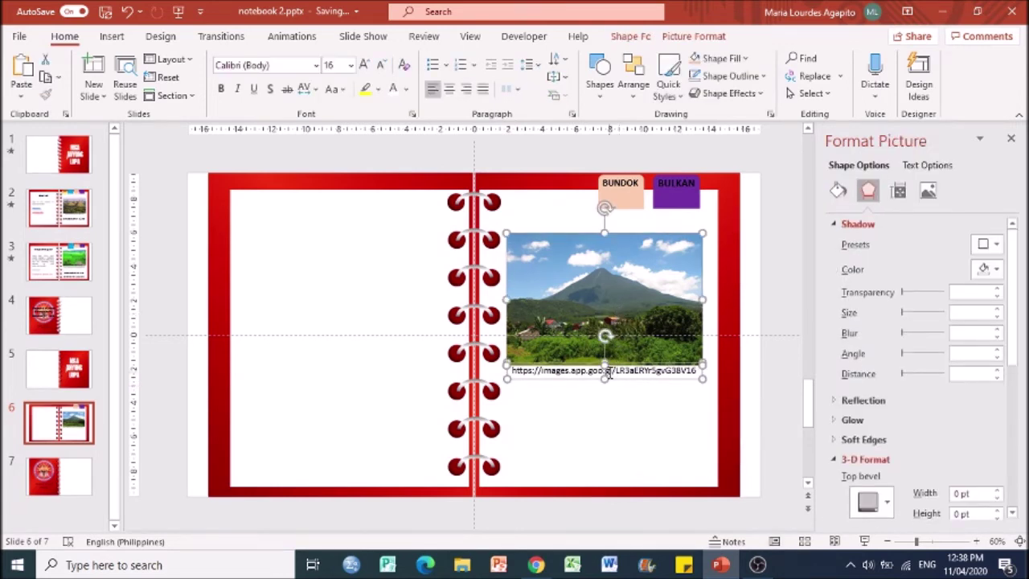
pyautogui.hotkey('ctrl', 'g')
pyautogui.click(759, 379)
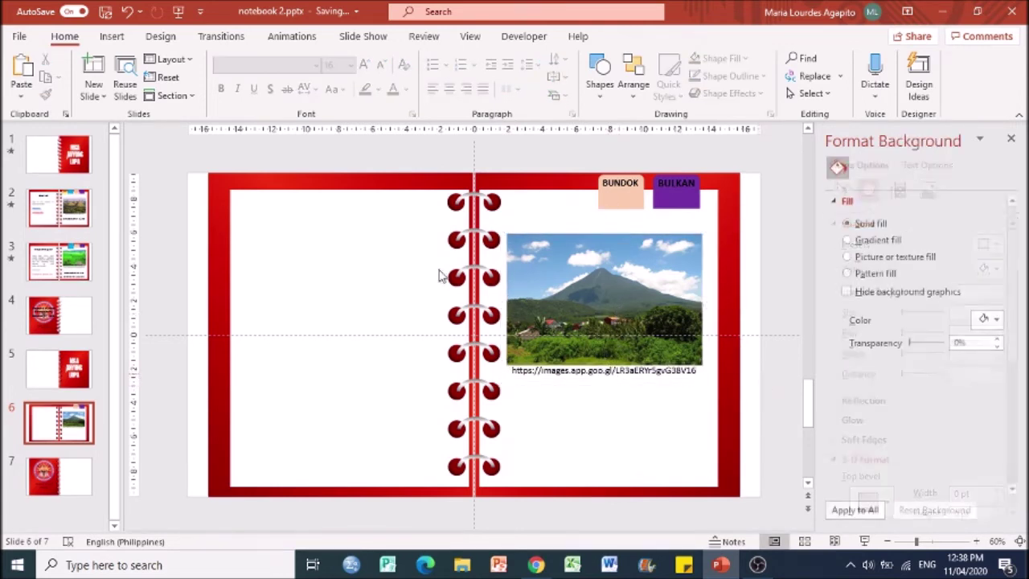
pyautogui.click(111, 37)
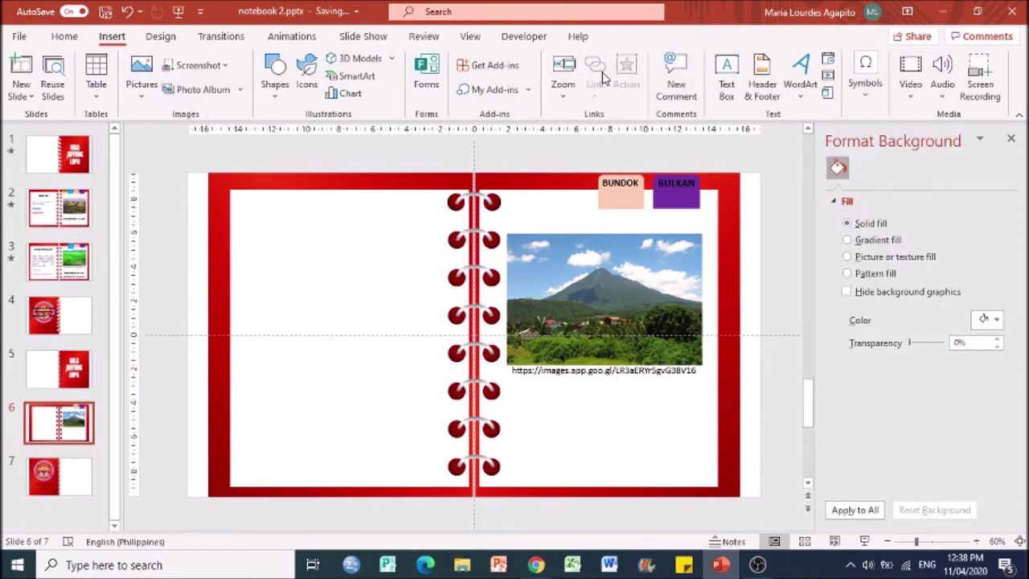
# Draw a text box below the photo's link and type 'Bundok Banahaw'.
pyautogui.click(723, 81)
pyautogui.moveTo(527, 418); pyautogui.dragTo(692, 466)
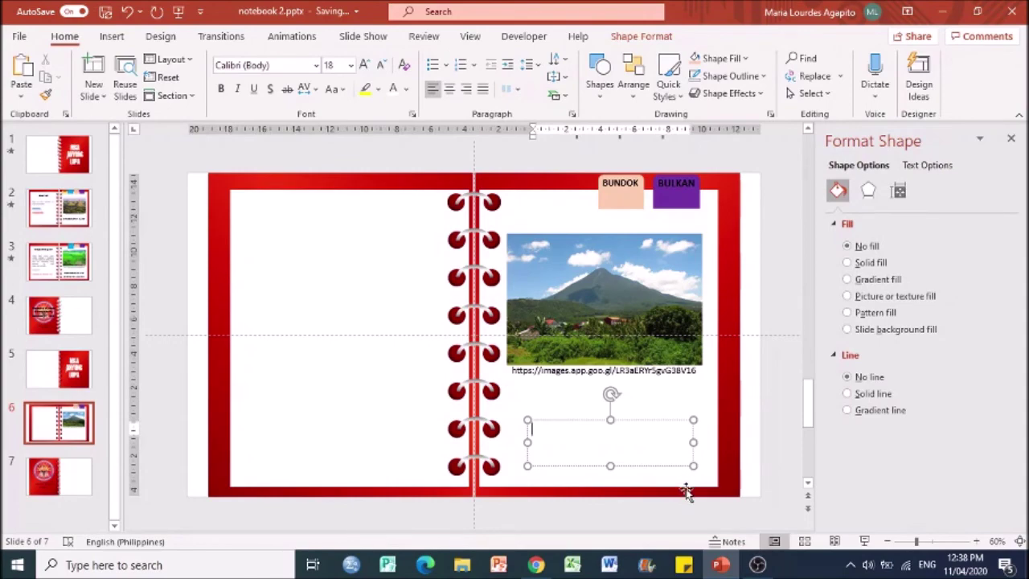
pyautogui.write('b')
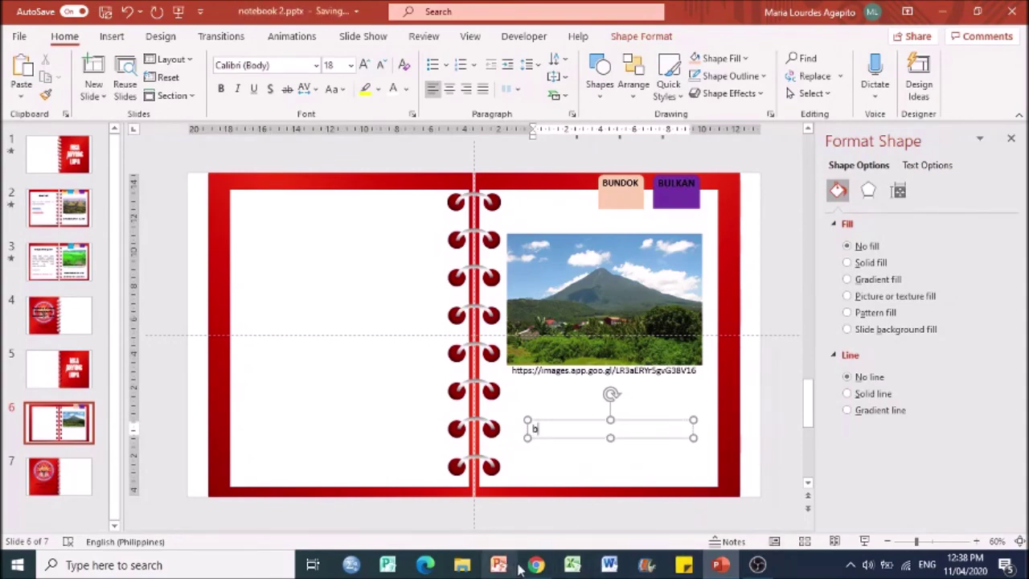
pyautogui.click(537, 566)
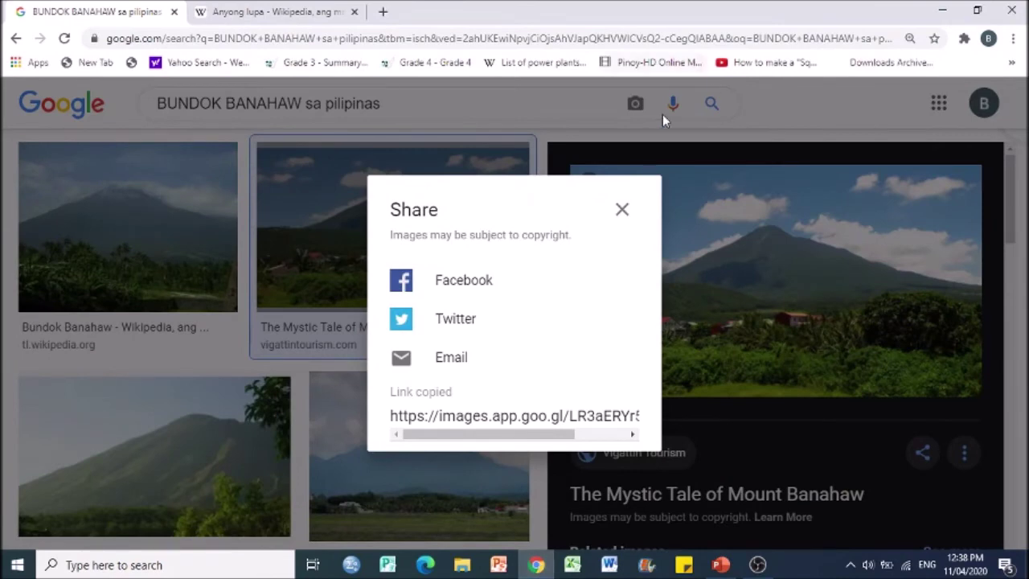
pyautogui.click(622, 211)
pyautogui.click(291, 21)
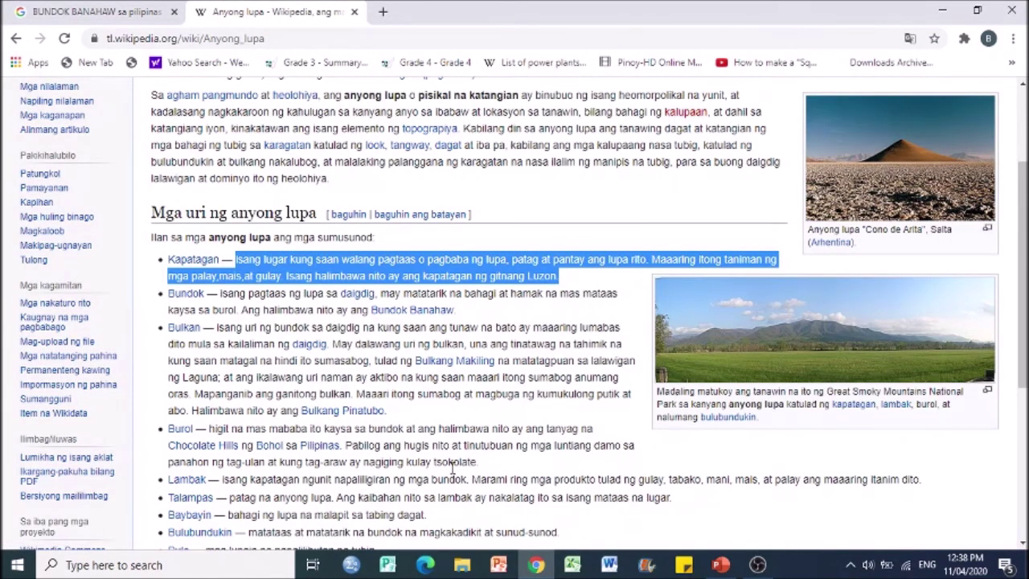
pyautogui.click(720, 564)
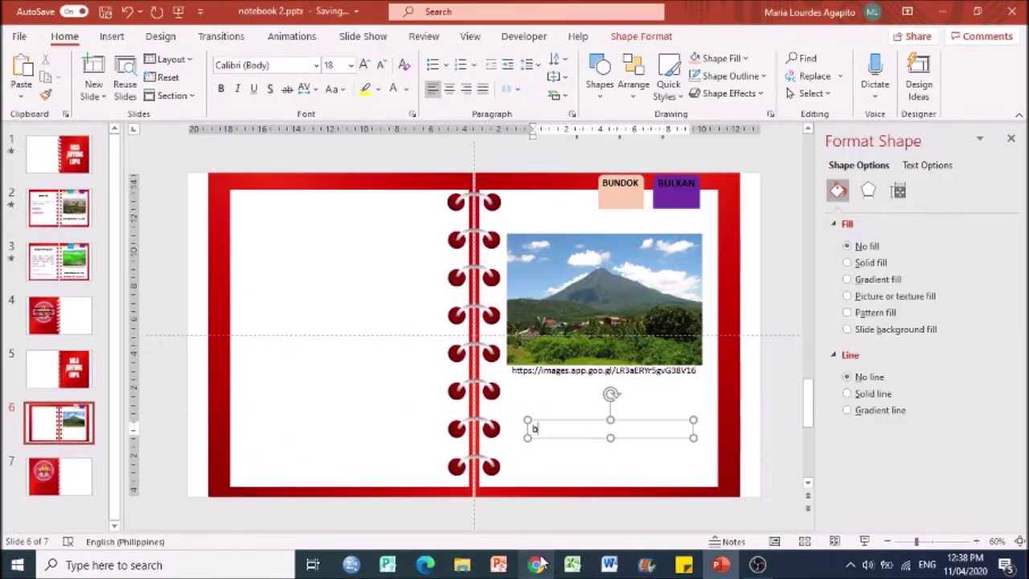
pyautogui.write('bUN')
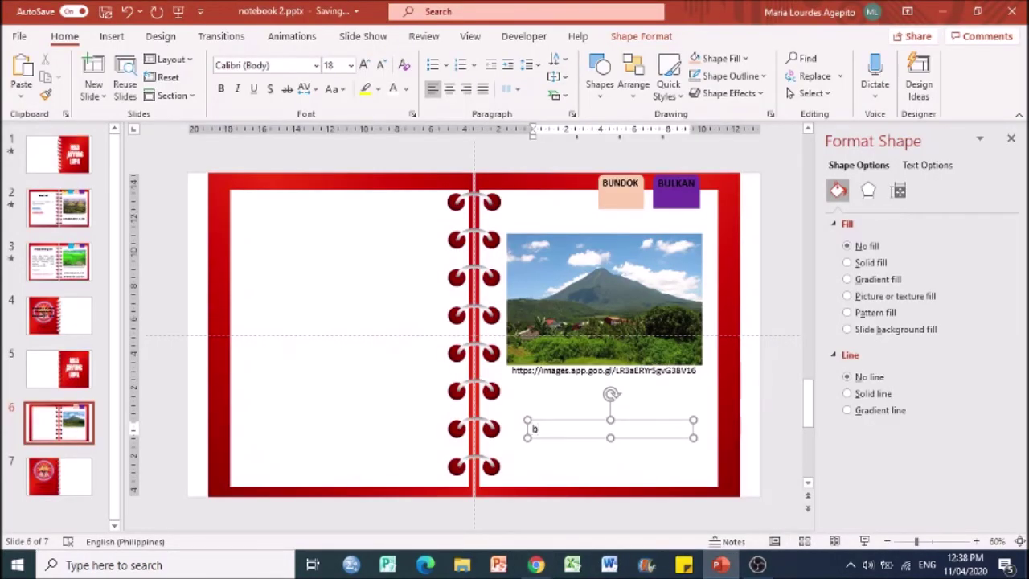
pyautogui.press('BackSpace')
pyautogui.press('BackSpace')
pyautogui.press('capslock')
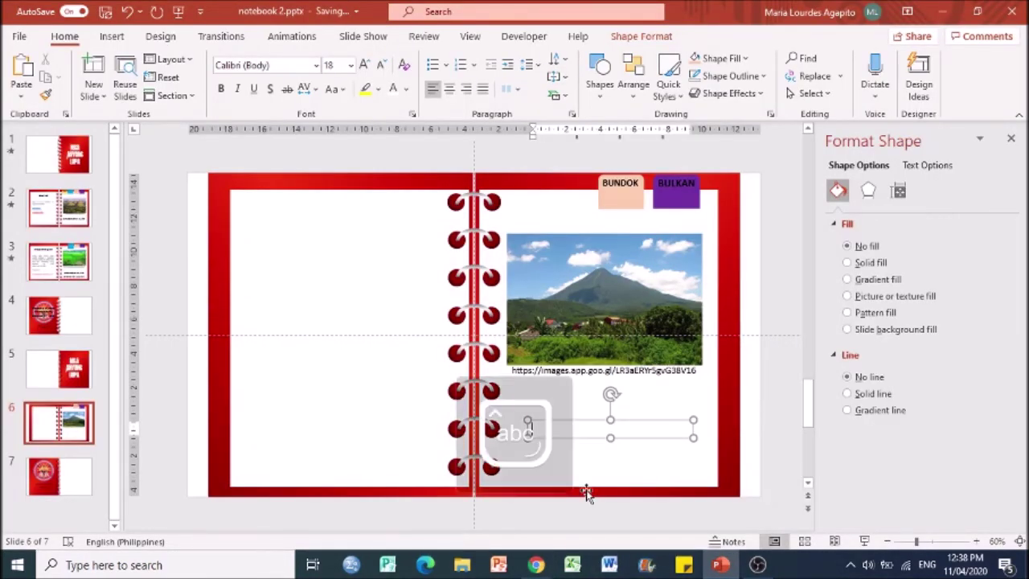
pyautogui.write('Bundo')
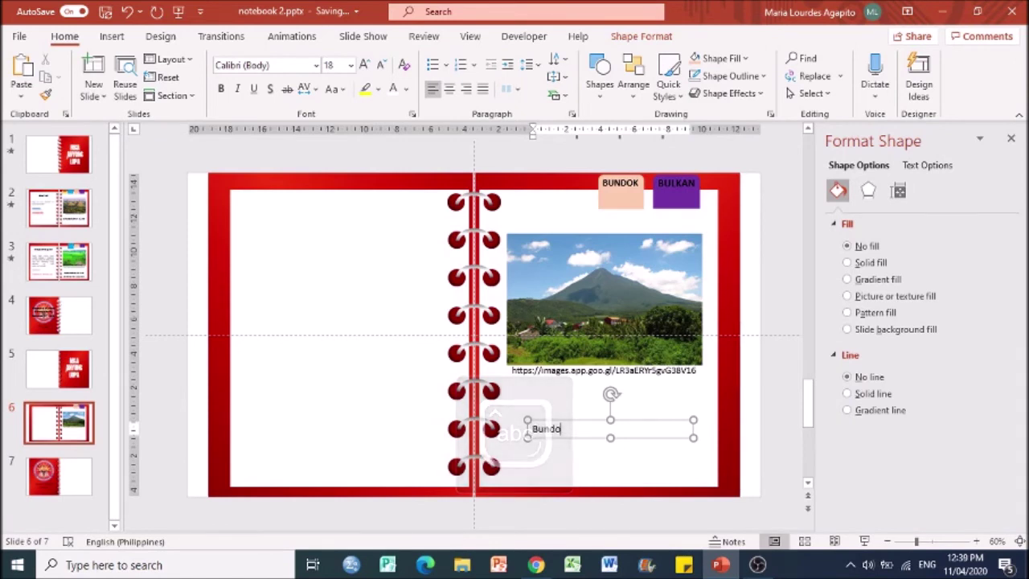
pyautogui.write('k Banahaw')
# Check slide 2's Chocolate Hills caption styling and highlight the Bundok Banahaw text.
pyautogui.click(50, 224)
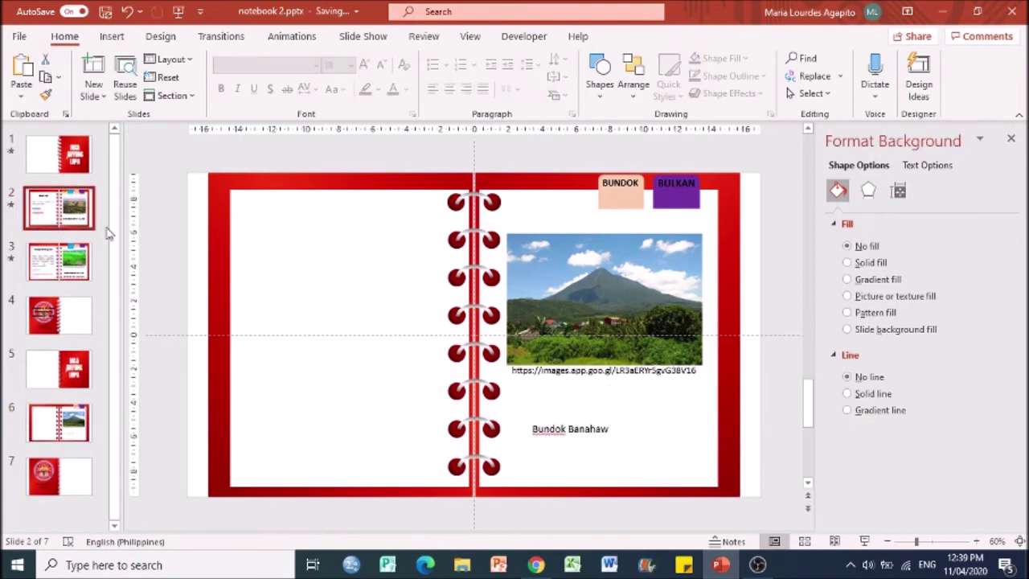
pyautogui.click(83, 422)
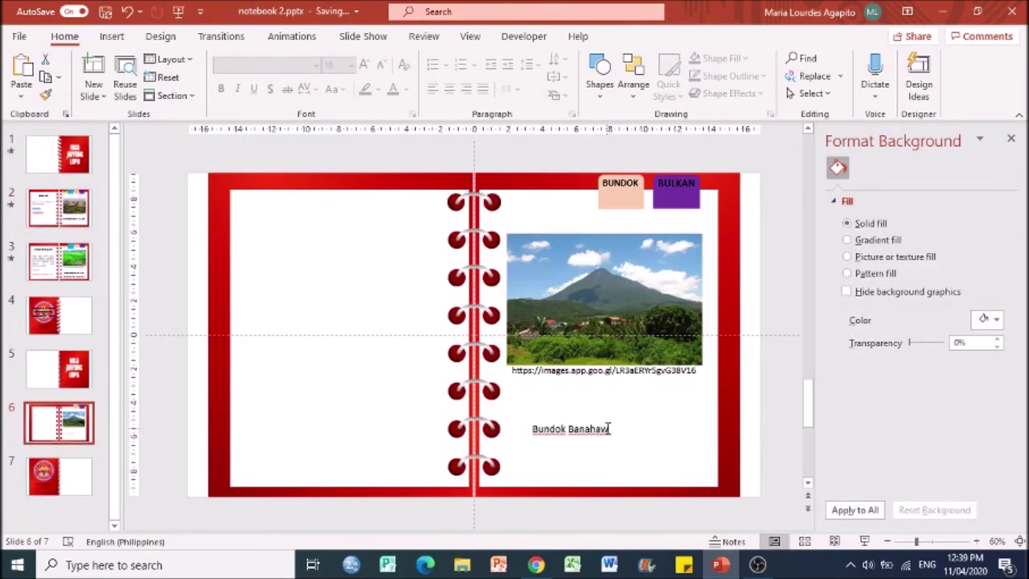
pyautogui.click(610, 432)
pyautogui.moveTo(611, 430); pyautogui.dragTo(532, 429)
pyautogui.click(68, 216)
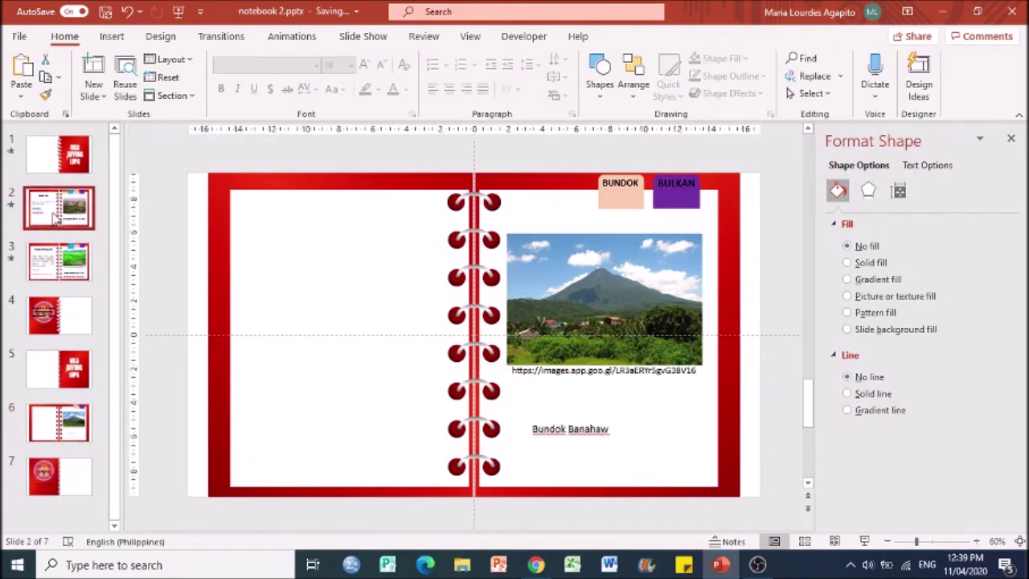
pyautogui.click(634, 431)
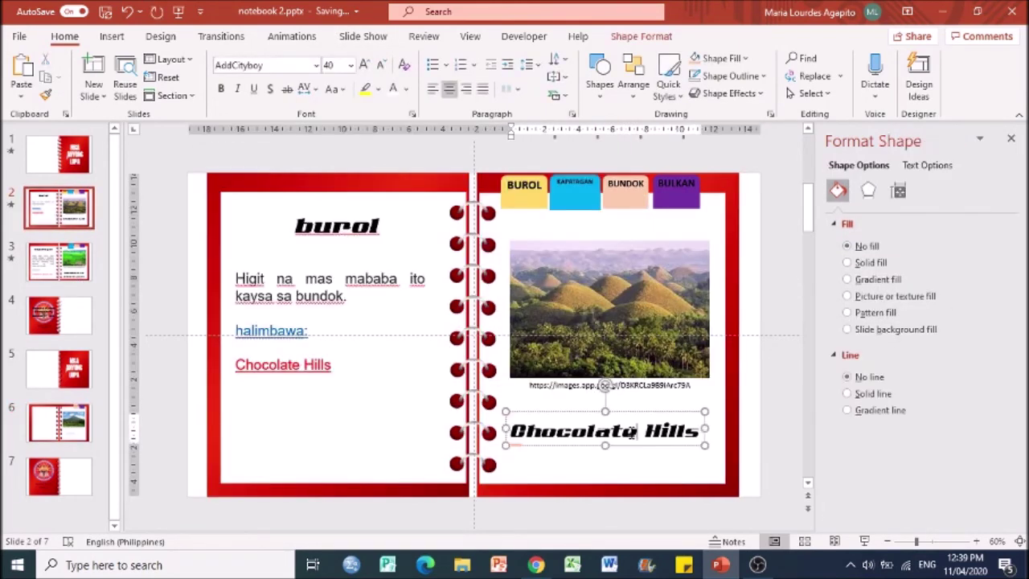
pyautogui.click(59, 422)
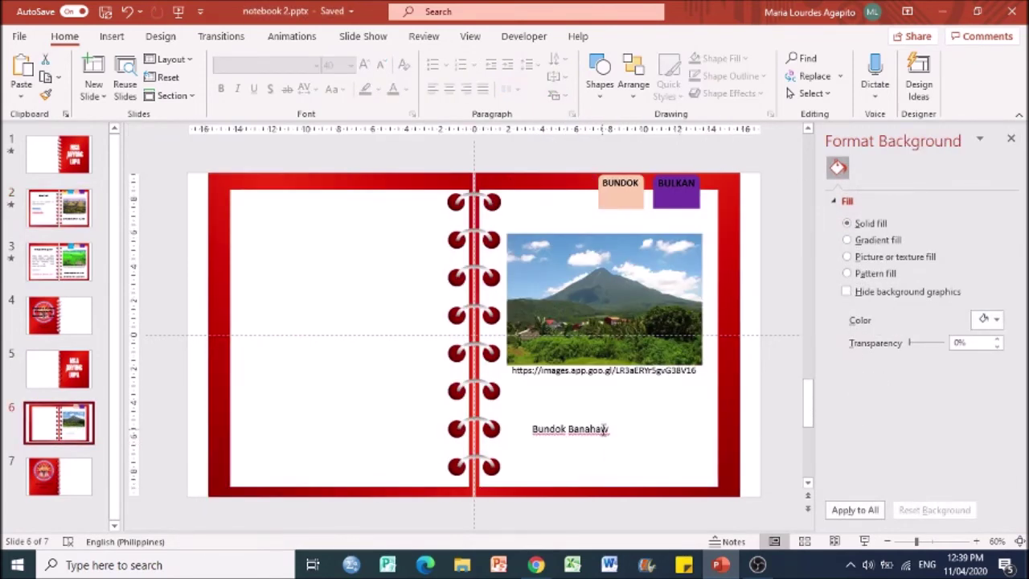
pyautogui.moveTo(611, 428); pyautogui.dragTo(487, 426)
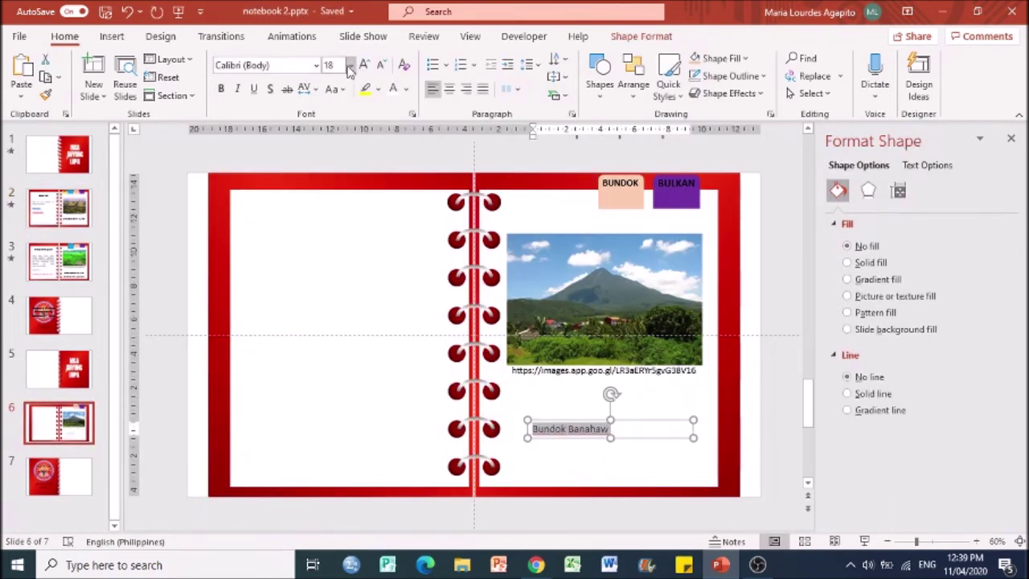
# Format the Bundok Banahaw caption as centred AddCityboy at size 40.
pyautogui.press('Return')
pyautogui.click(366, 150)
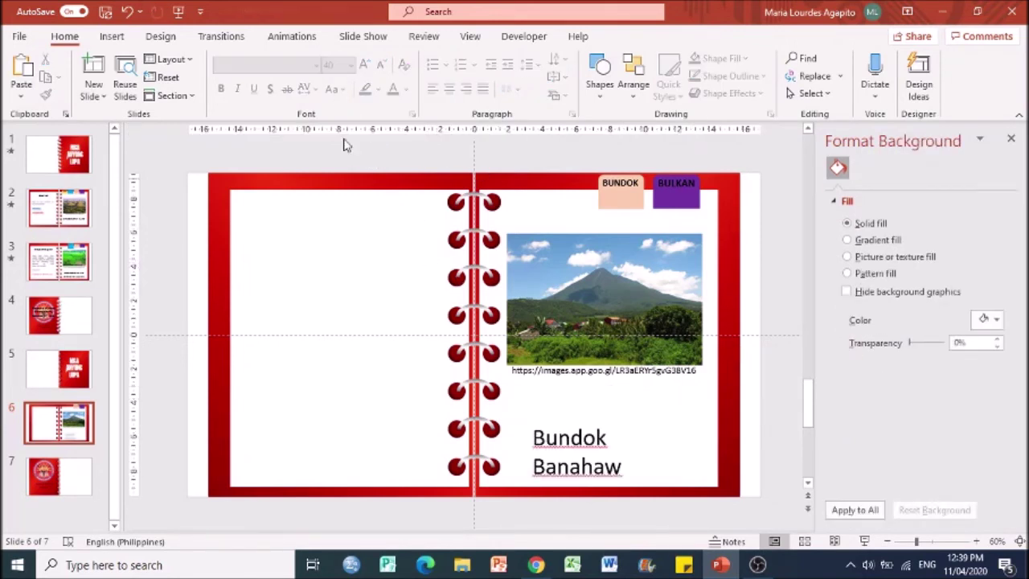
pyautogui.moveTo(630, 468); pyautogui.dragTo(346, 153)
pyautogui.click(316, 65)
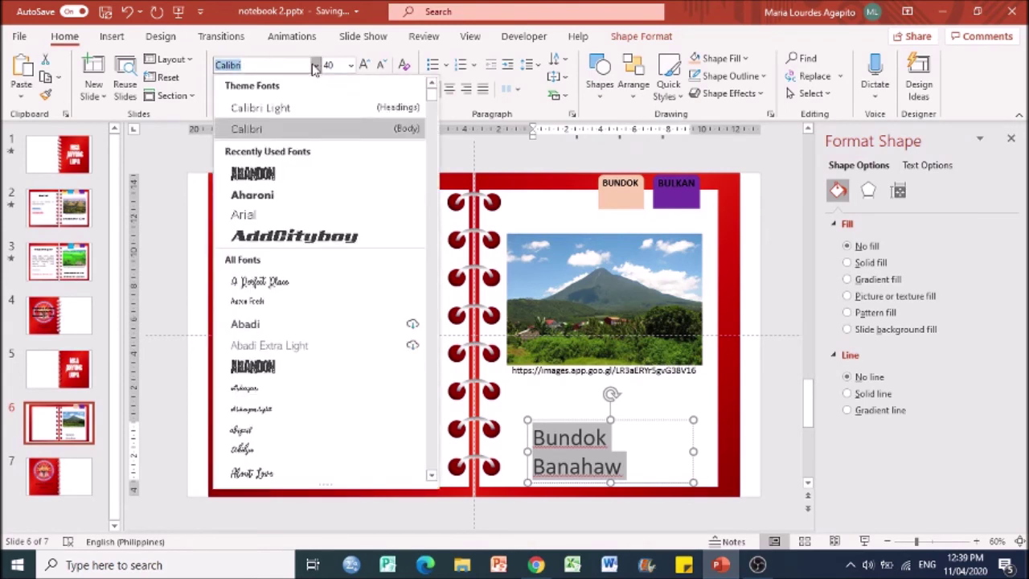
pyautogui.click(330, 235)
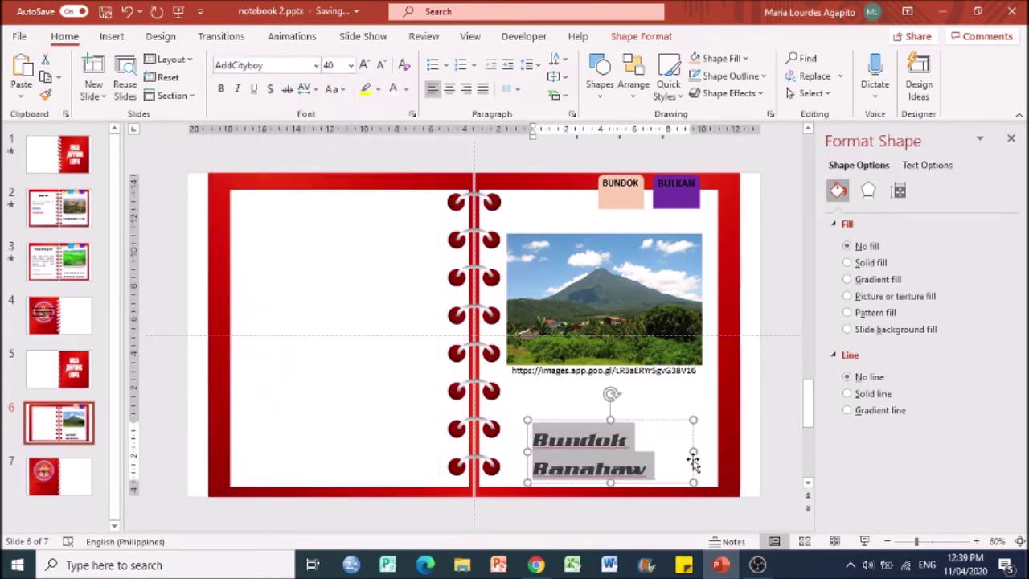
pyautogui.click(450, 88)
# Move the caption up just below the photo and nudge it slightly left.
pyautogui.moveTo(640, 424); pyautogui.dragTo(640, 402)
pyautogui.press('Left')
pyautogui.press('Left')
pyautogui.press('Left')
pyautogui.press('Left')
pyautogui.press('Left')
pyautogui.press('Left')
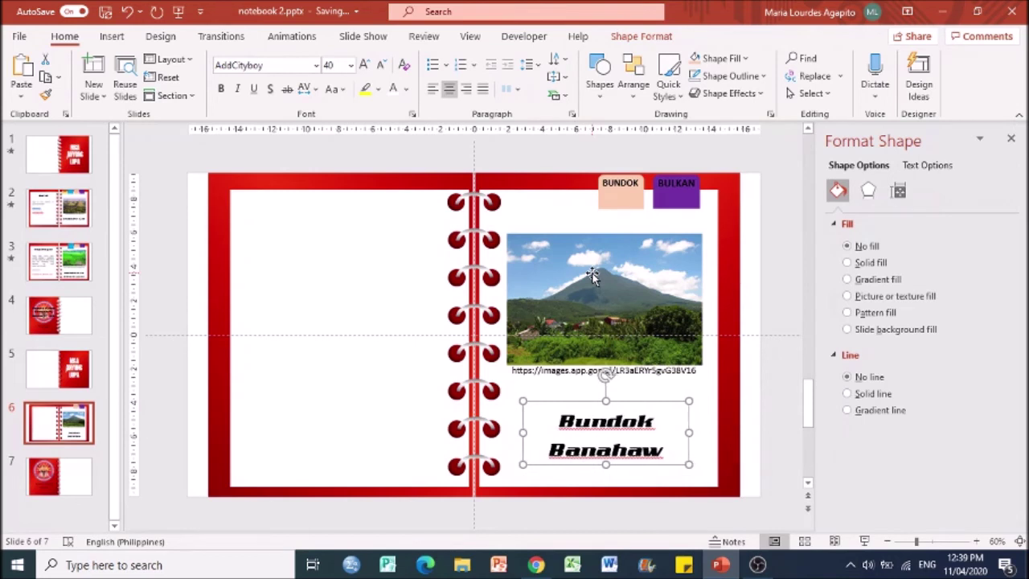
pyautogui.click(800, 326)
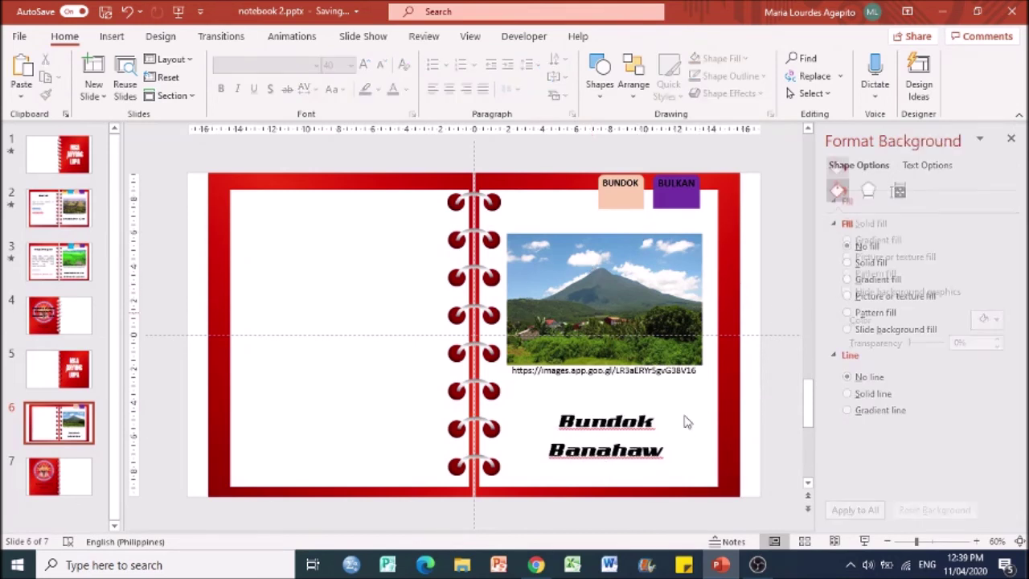
pyautogui.click(634, 447)
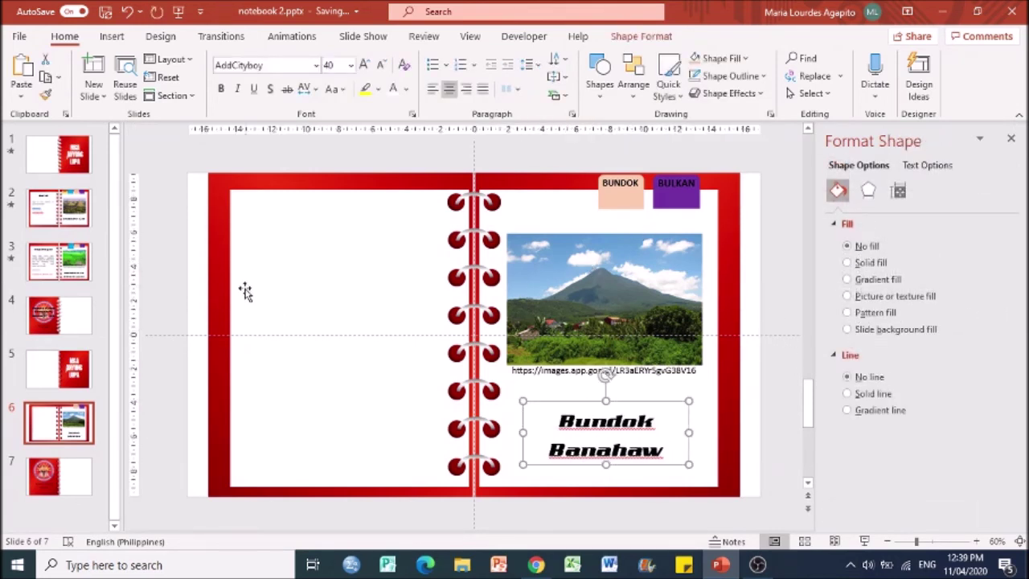
pyautogui.click(49, 207)
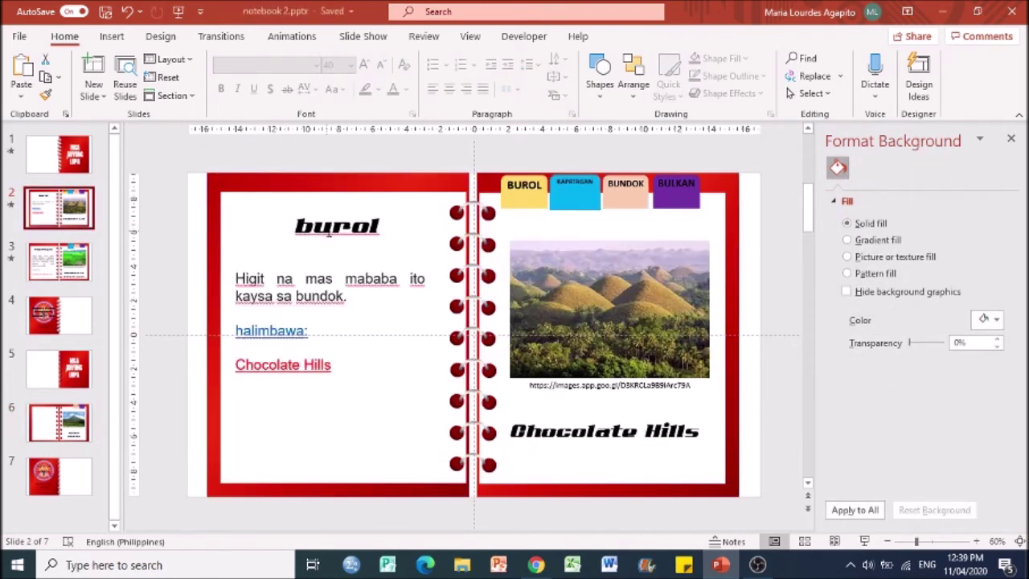
# Select slide 2's burol title box together with its description box.
pyautogui.click(335, 228)
pyautogui.click(295, 302)
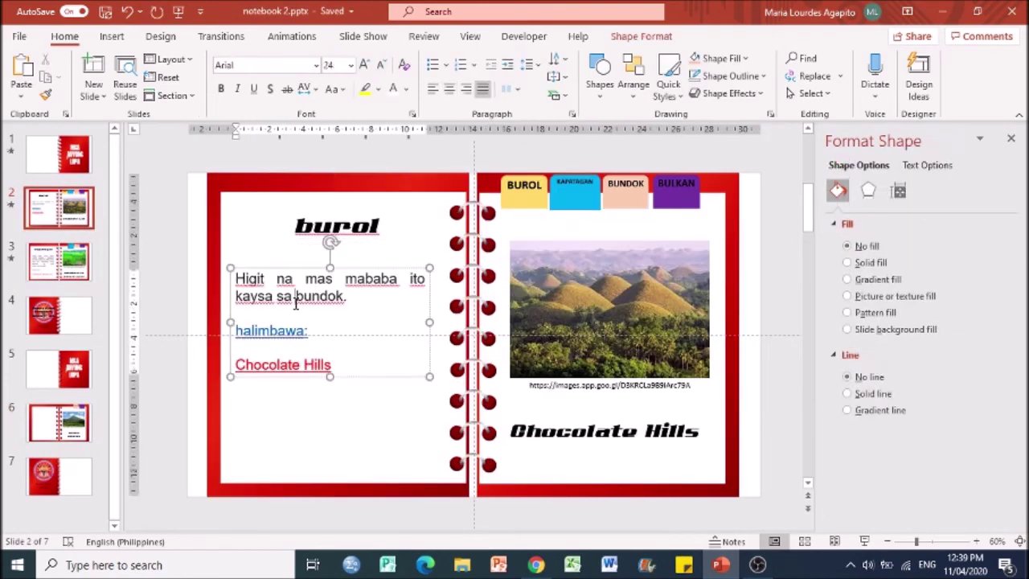
pyautogui.click(318, 233)
pyautogui.click(312, 204)
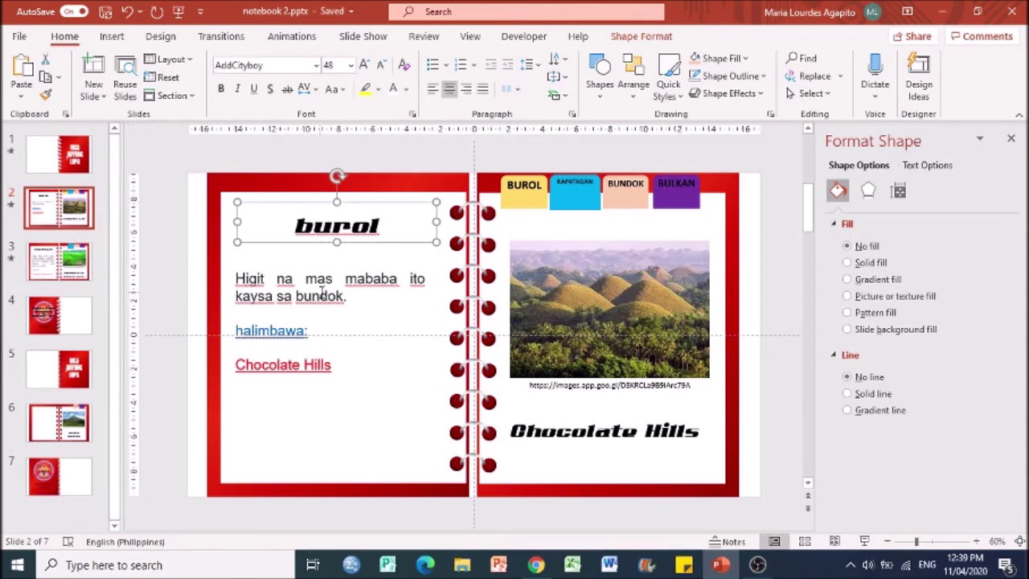
pyautogui.click(322, 294)
pyautogui.click(296, 228)
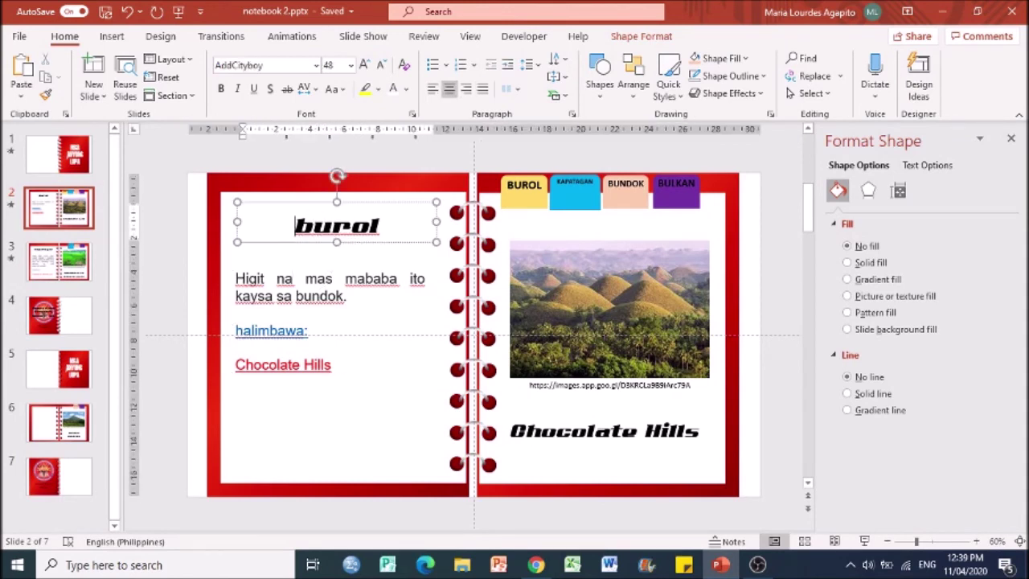
pyautogui.click(310, 295)
pyautogui.click(307, 218)
pyautogui.press('Escape')
pyautogui.press('Escape')
pyautogui.click(306, 219)
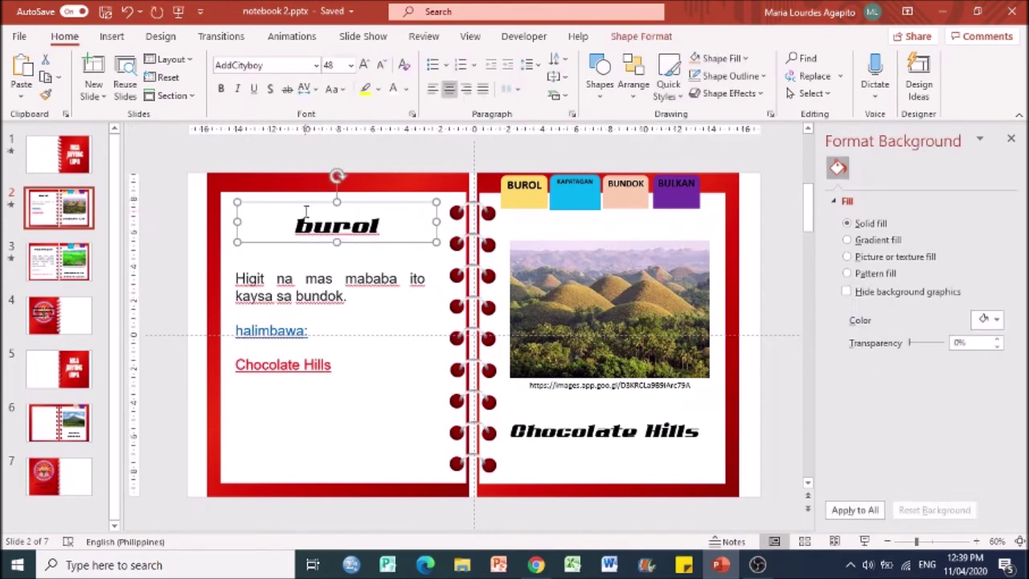
pyautogui.keyDown('shift'); pyautogui.click(282, 291); pyautogui.keyUp('shift')
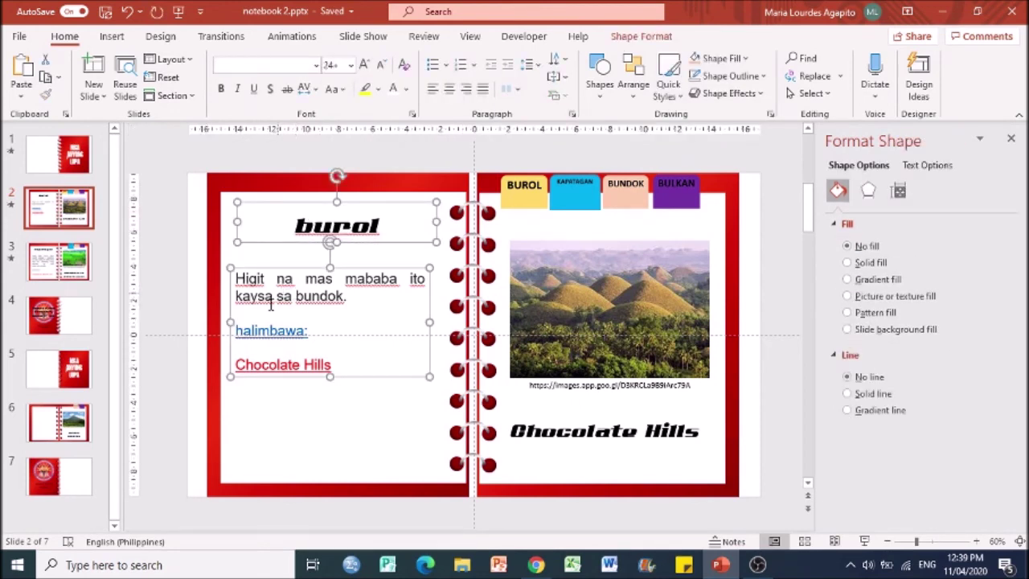
# Paste the title and description onto slide 6's left page, nudged slightly right.
pyautogui.click(61, 422)
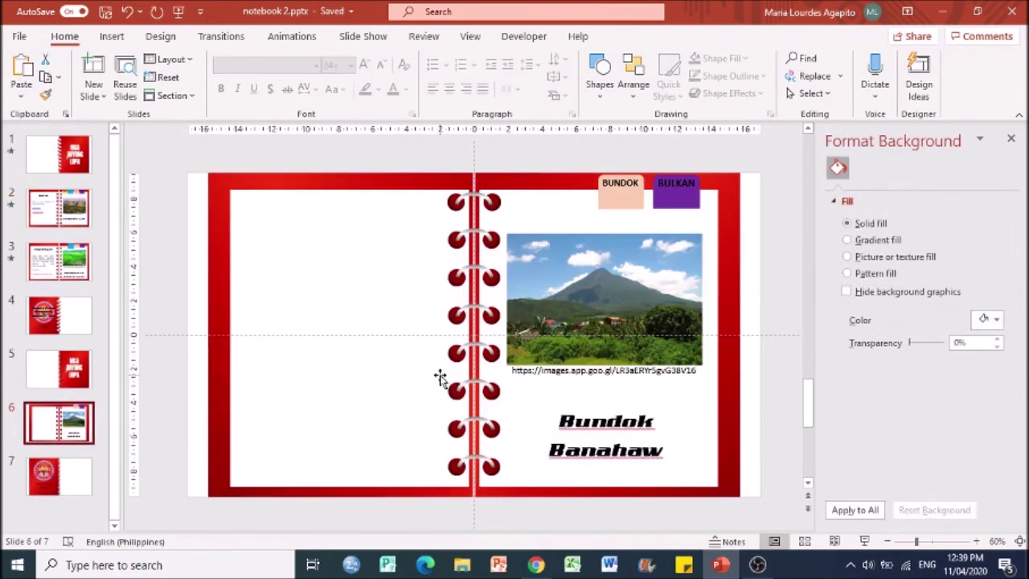
pyautogui.hotkey('ctrl', 'v')
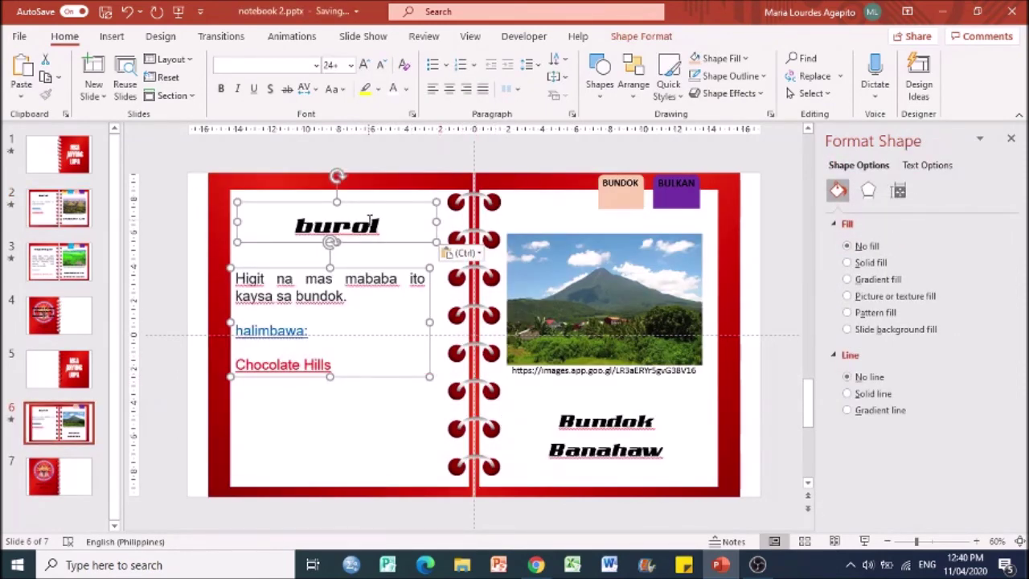
pyautogui.press('Right')
pyautogui.press('Right')
pyautogui.press('Right')
pyautogui.press('Right')
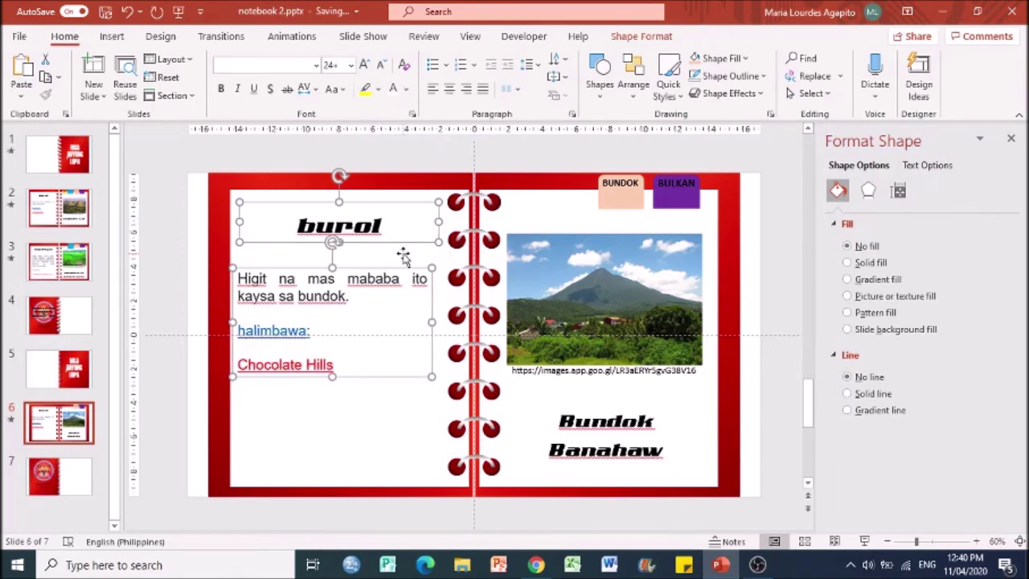
pyautogui.press('Right')
pyautogui.press('Right')
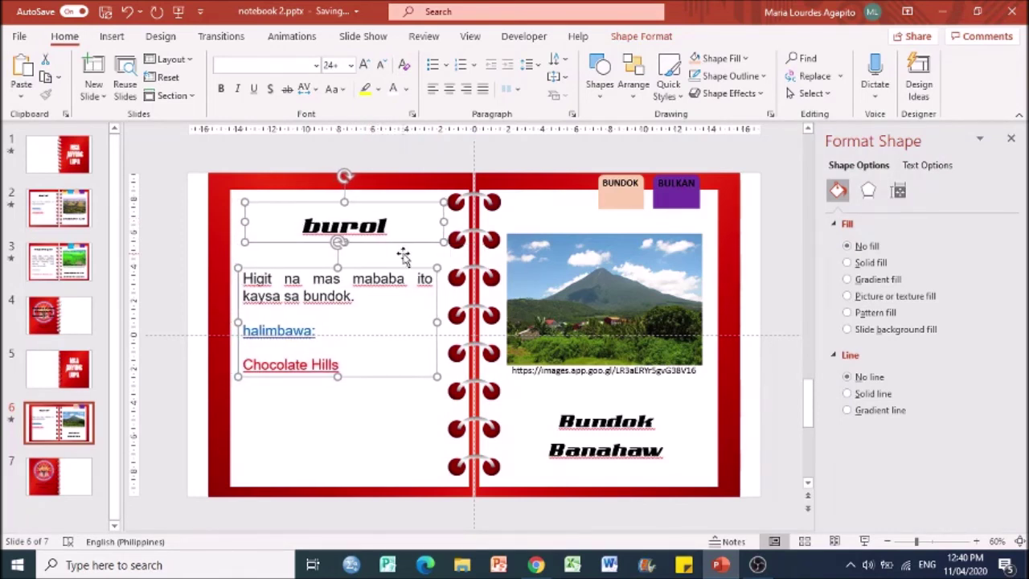
pyautogui.click(787, 494)
# Retype the pasted title from burol to 'bundok'.
pyautogui.click(390, 230)
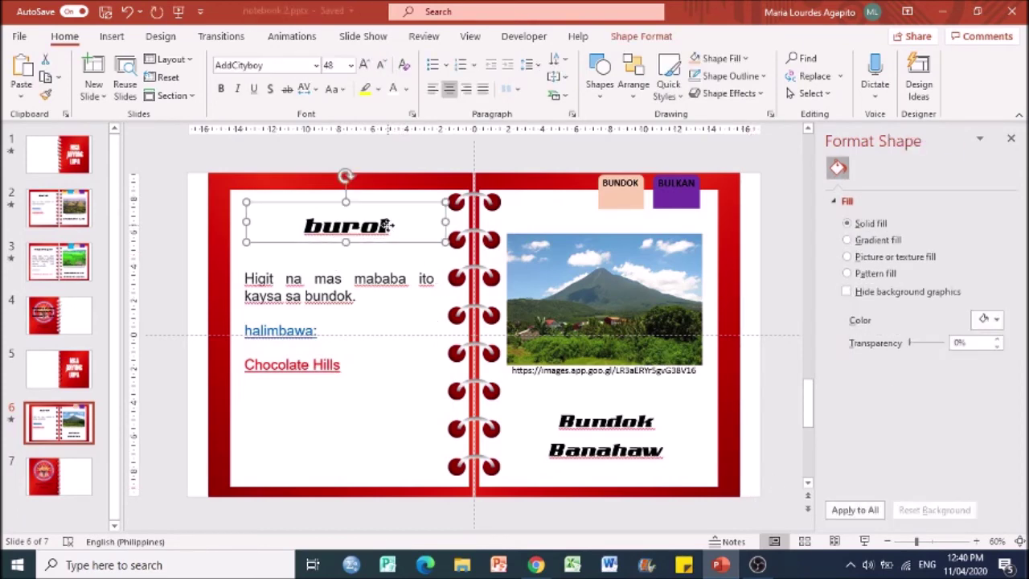
pyautogui.doubleClick(346, 225)
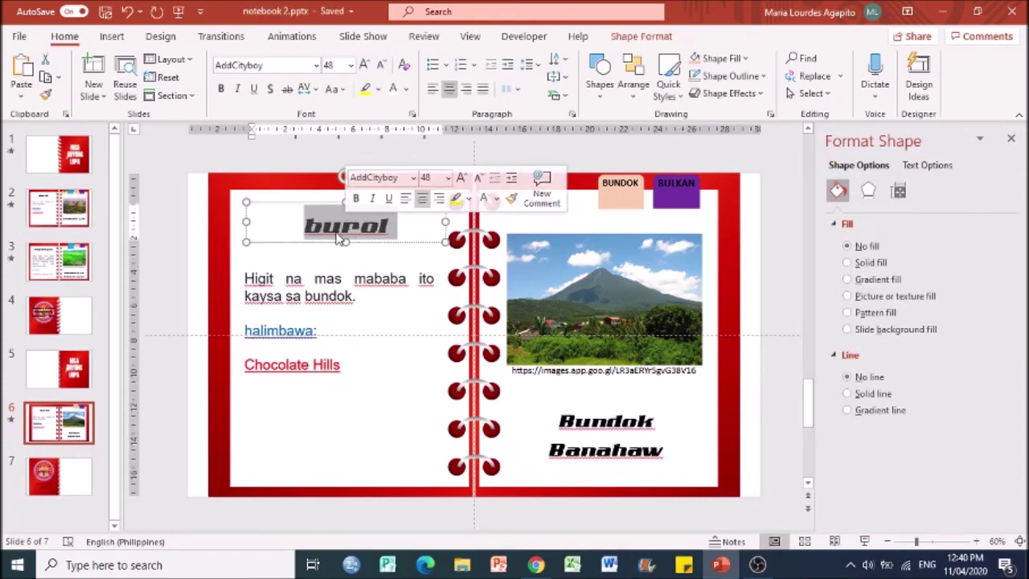
pyautogui.write('bundk')
pyautogui.press('BackSpace')
pyautogui.write('ok')
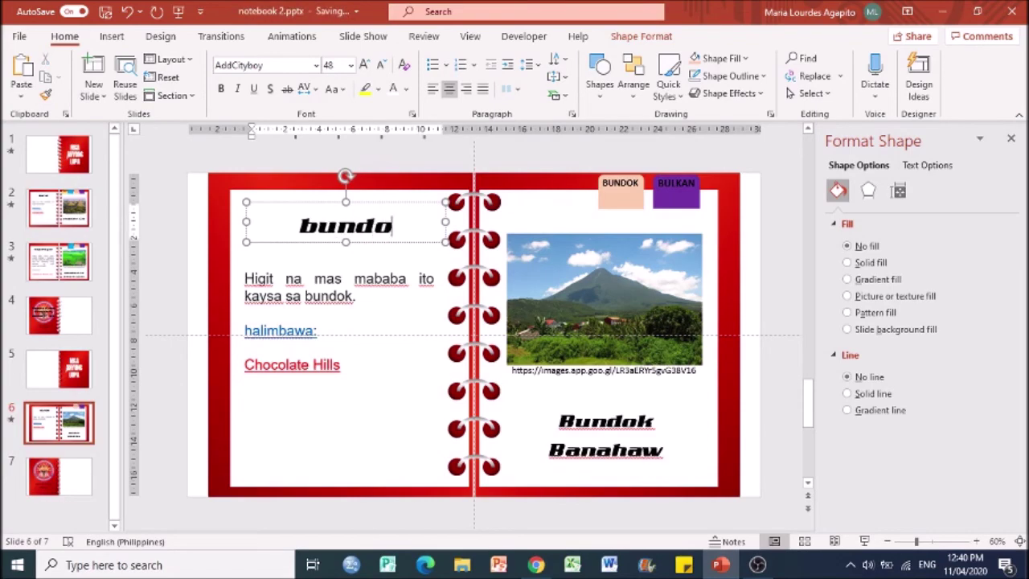
pyautogui.click(552, 567)
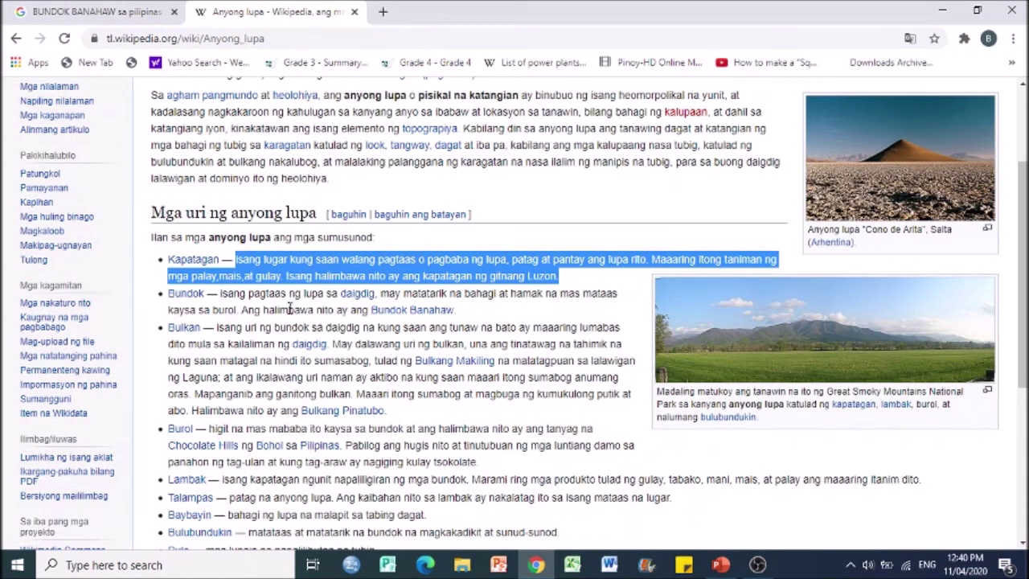
# Select the Wikipedia Bundok definition ending with Bundok Banahaw, then return to PowerPoint.
pyautogui.moveTo(220, 294); pyautogui.dragTo(463, 310)
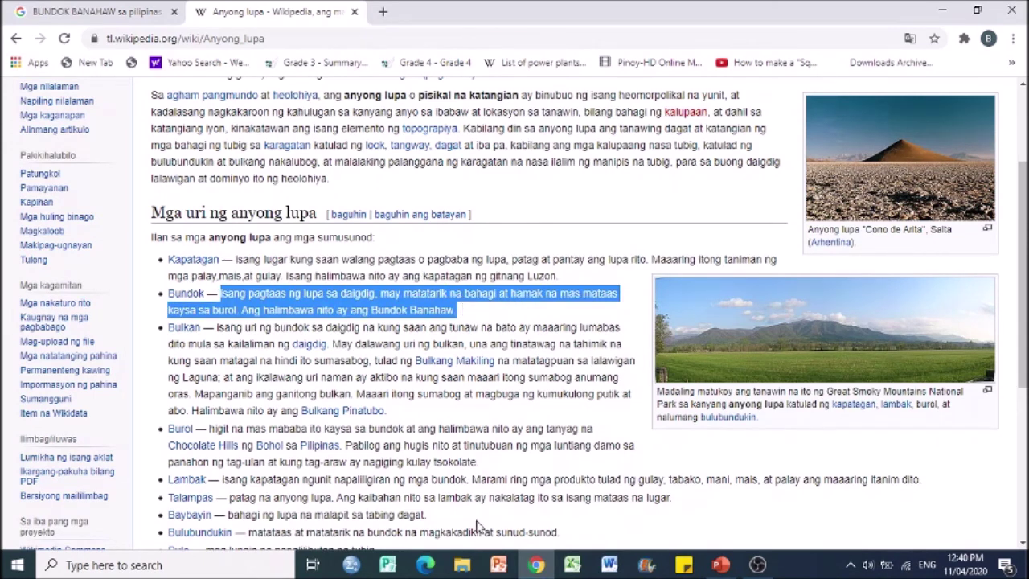
pyautogui.click(720, 565)
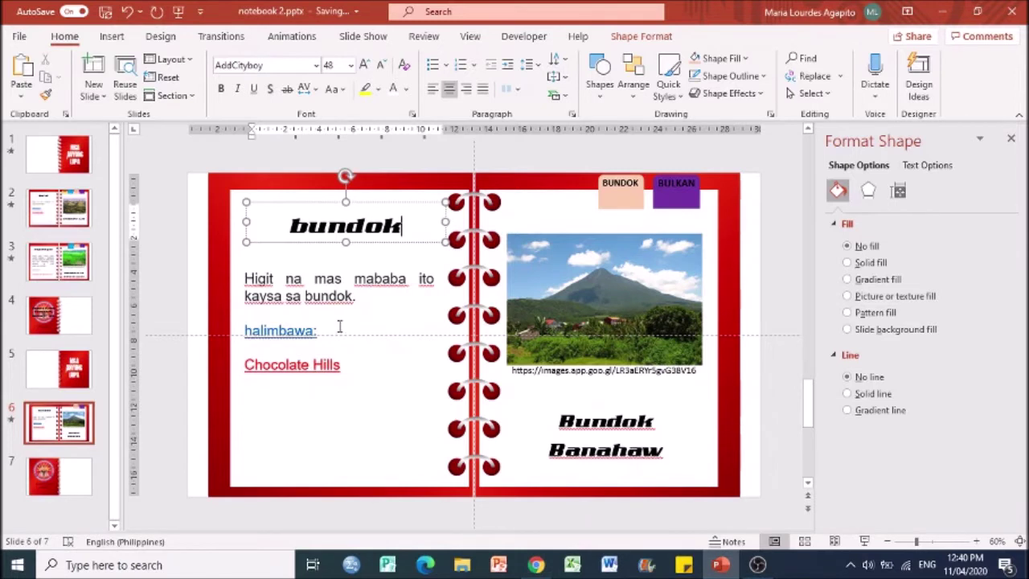
# Replace the description with the pasted bundok definition and set it to Arial 24.
pyautogui.moveTo(340, 366); pyautogui.dragTo(244, 277)
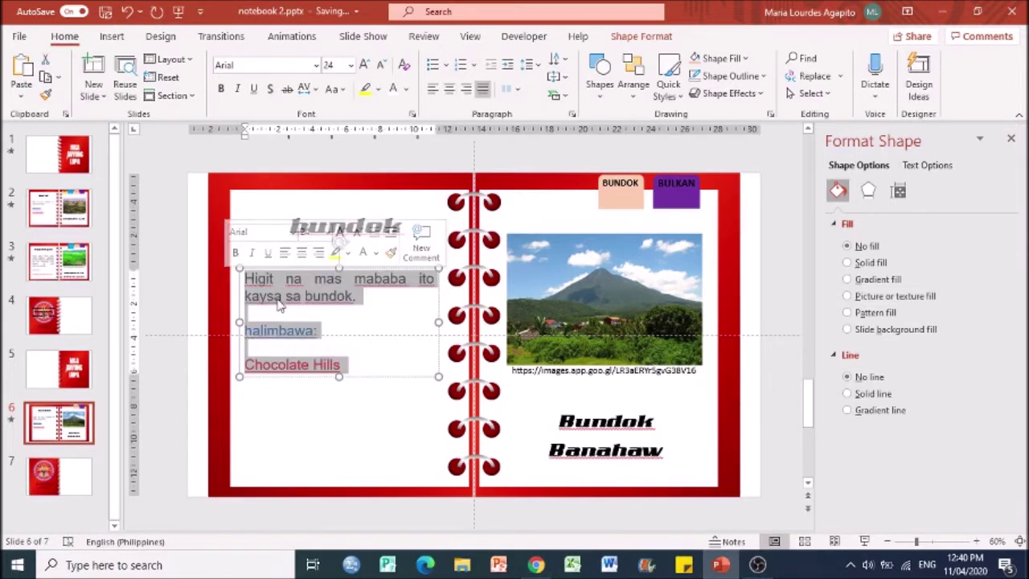
pyautogui.write('isang pagtaas ng lupa sa daigdig, may matatarik na bahagi at hamak na mas mataas kaysa sa burol. Ang halimbawa nito ay ang Bundok Banahaw.')
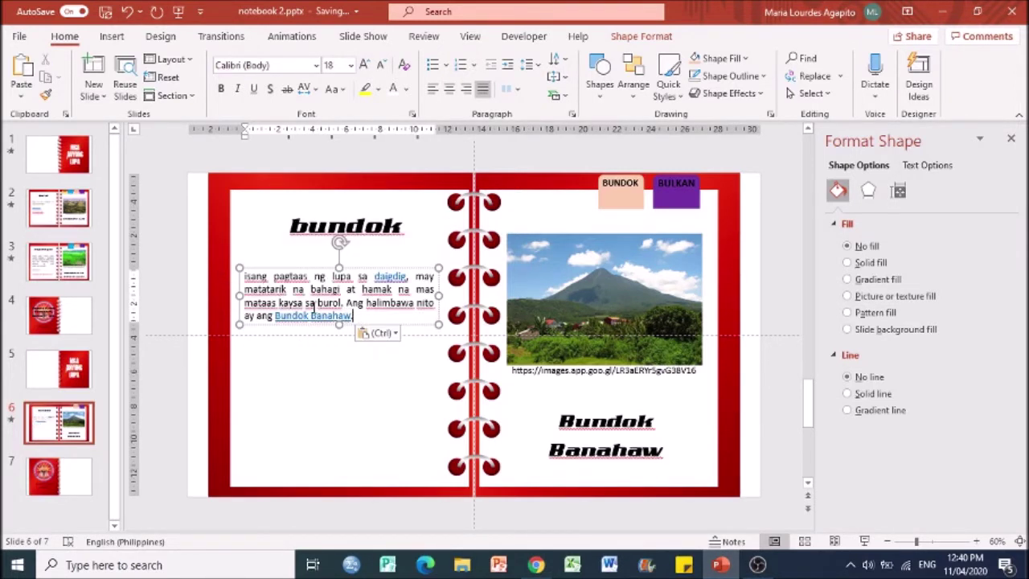
pyautogui.hotkey('ctrl', 'a')
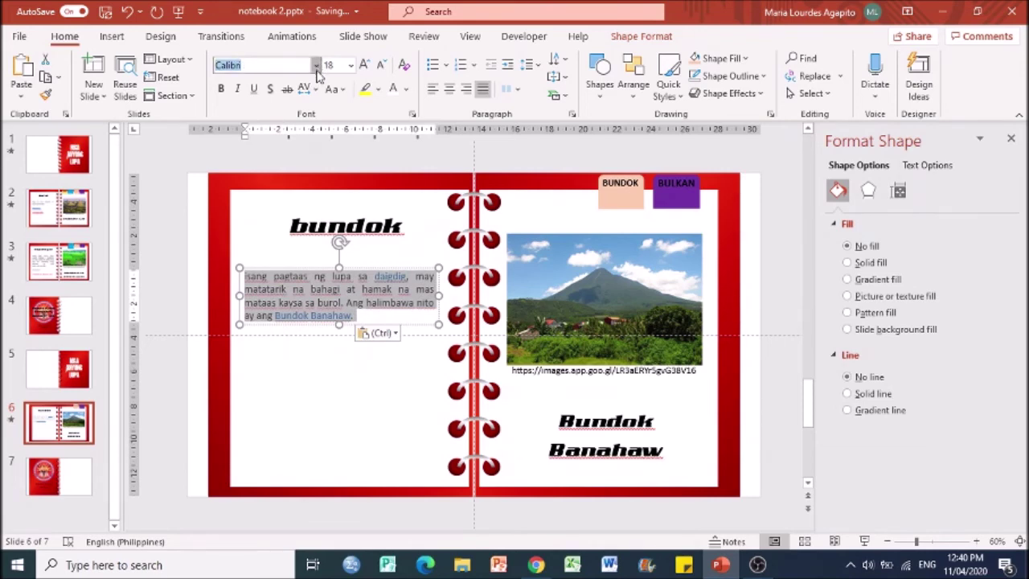
pyautogui.click(317, 66)
pyautogui.scroll(-10, 330, 337)
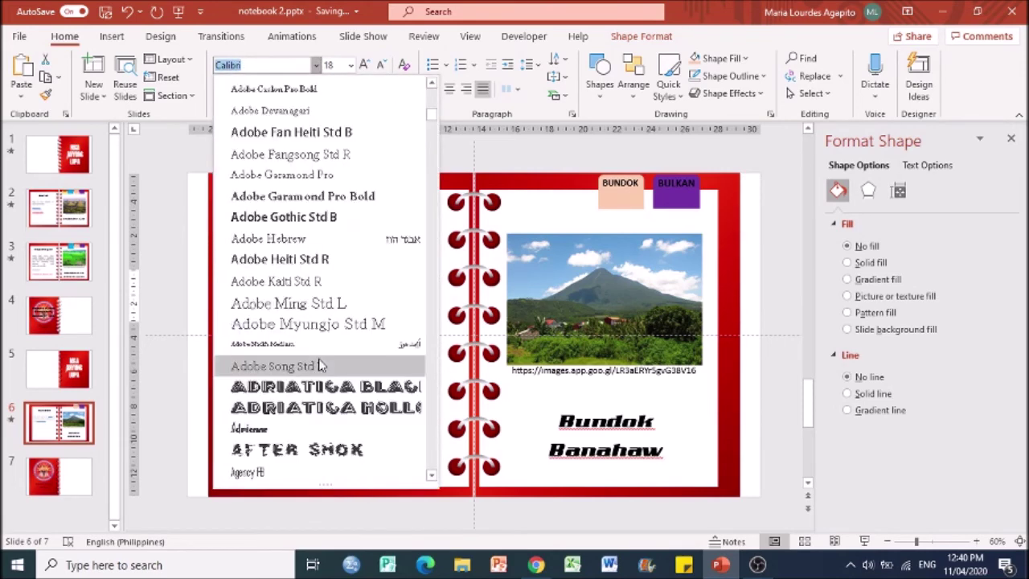
pyautogui.scroll(-6, 318, 363)
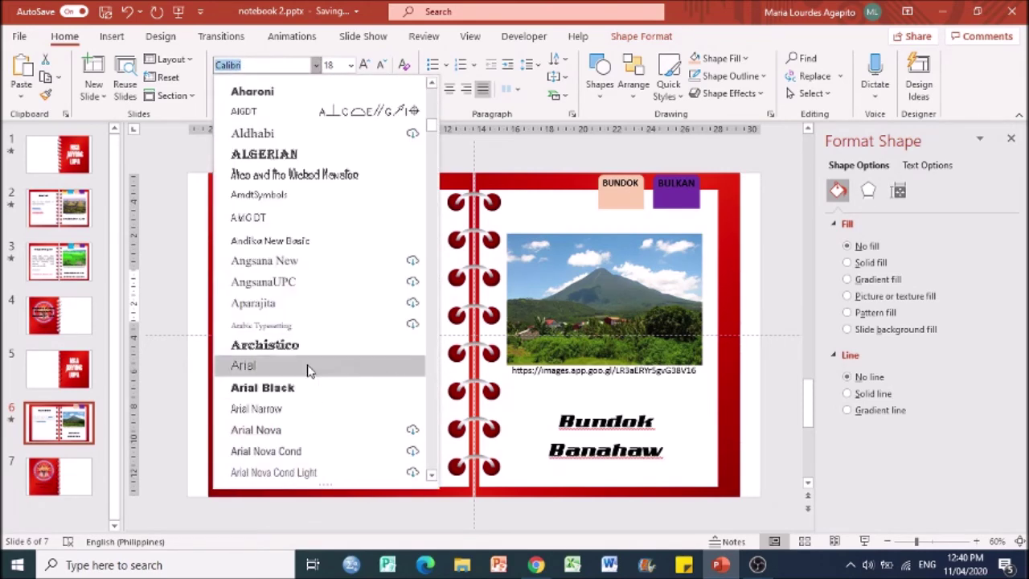
pyautogui.click(305, 366)
pyautogui.click(338, 66)
pyautogui.write('24')
pyautogui.press('Return')
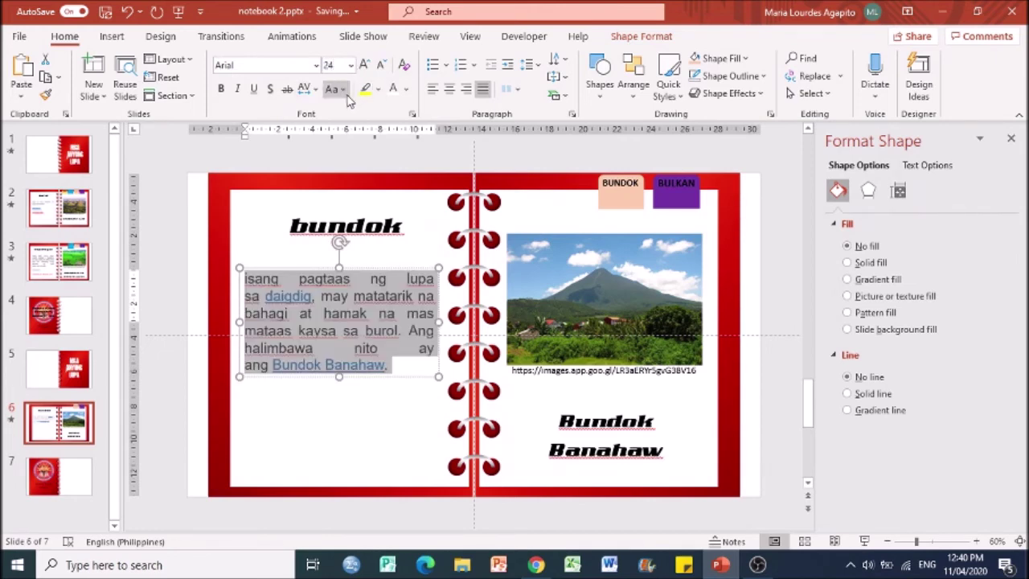
# Capitalise 'Isang' and move the example sentence into its own paragraph below a blank line.
pyautogui.click(769, 349)
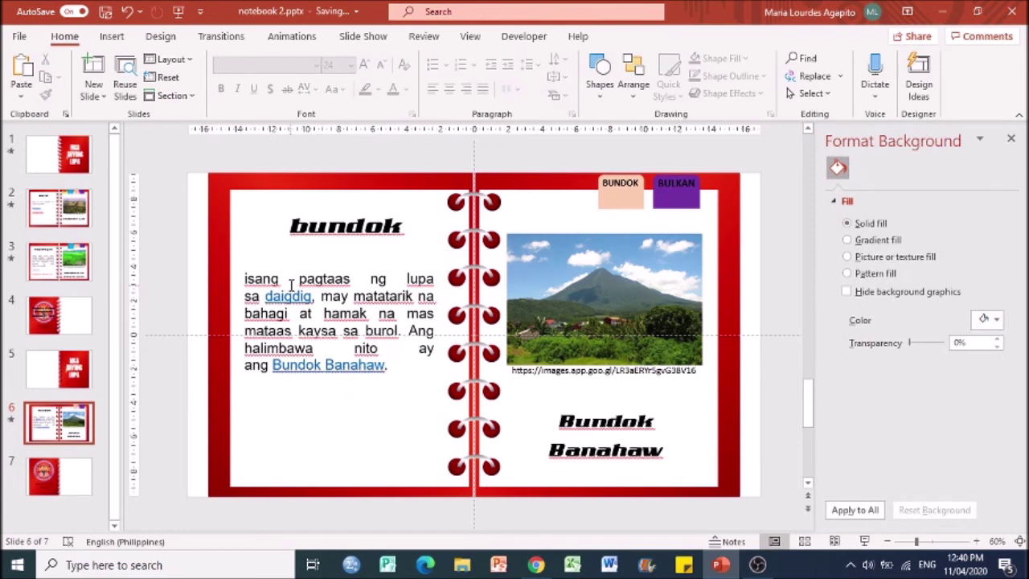
pyautogui.click(245, 278)
pyautogui.press('Delete')
pyautogui.write('I')
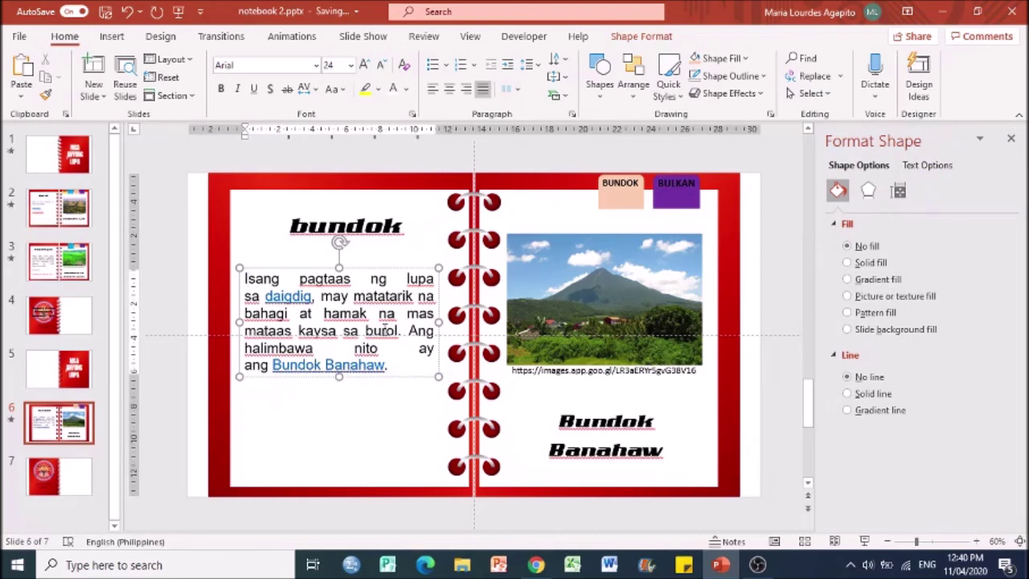
pyautogui.click(408, 330)
pyautogui.press('Return')
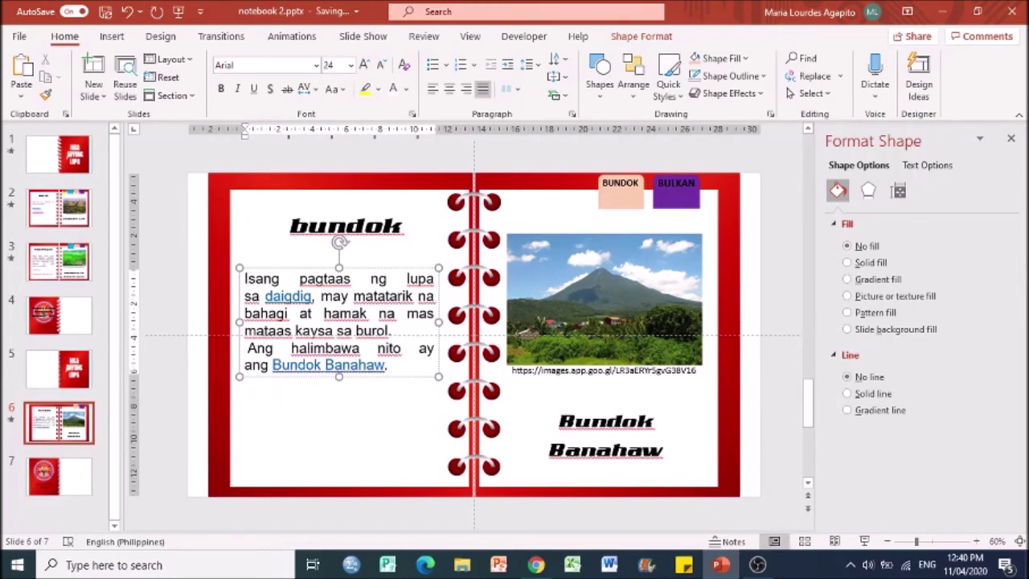
pyautogui.press('Return')
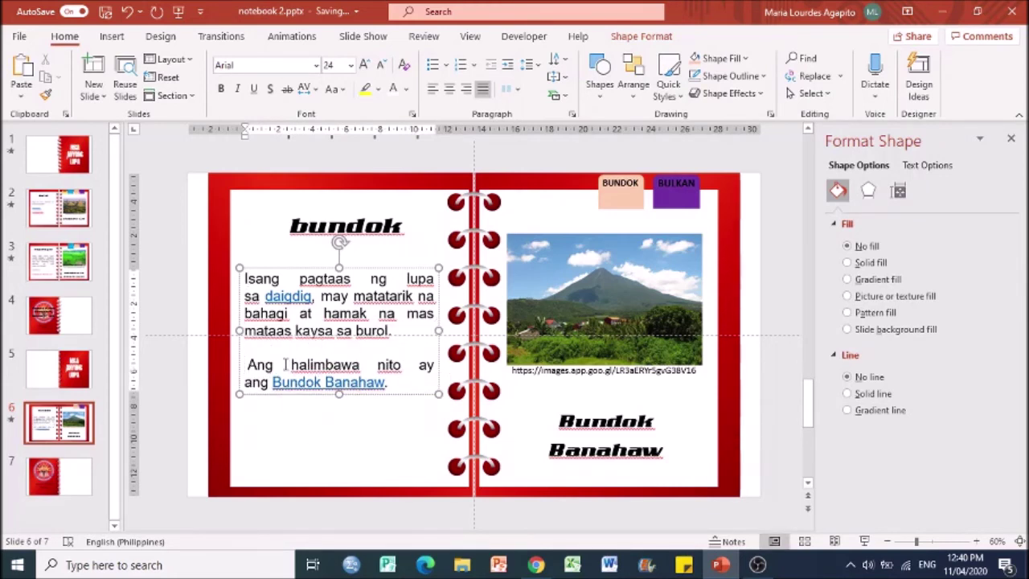
# Delete 'Ang' and 'nito ay ang', putting Bundok Banahaw on its own line.
pyautogui.moveTo(293, 365); pyautogui.dragTo(218, 368)
pyautogui.press('BackSpace')
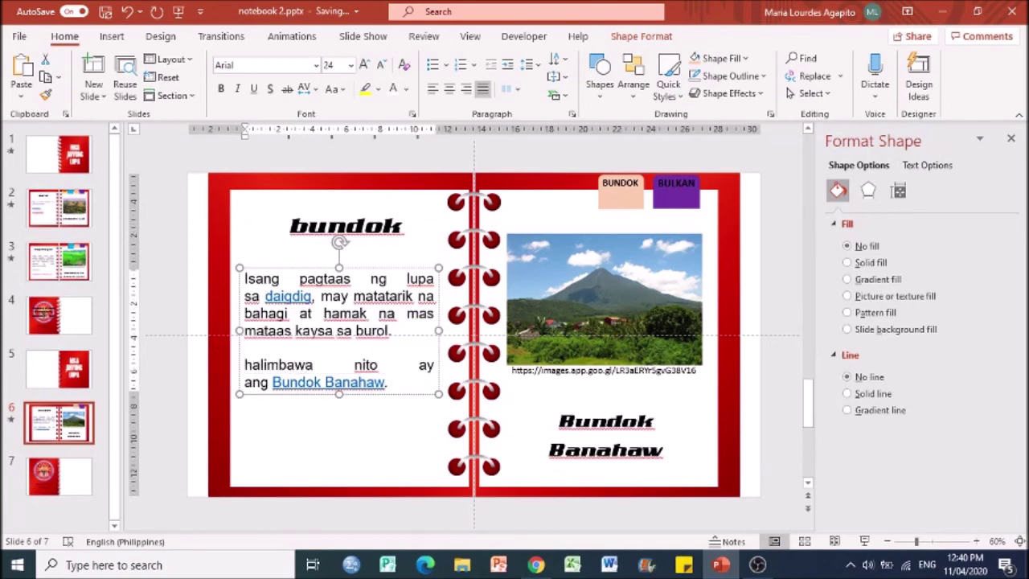
pyautogui.moveTo(354, 366); pyautogui.dragTo(264, 382)
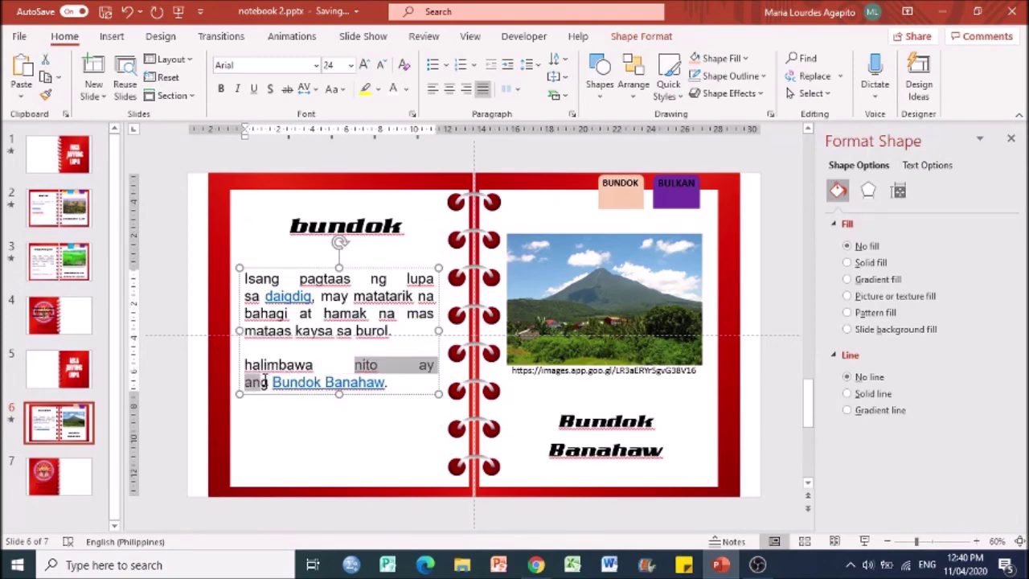
pyautogui.press('BackSpace')
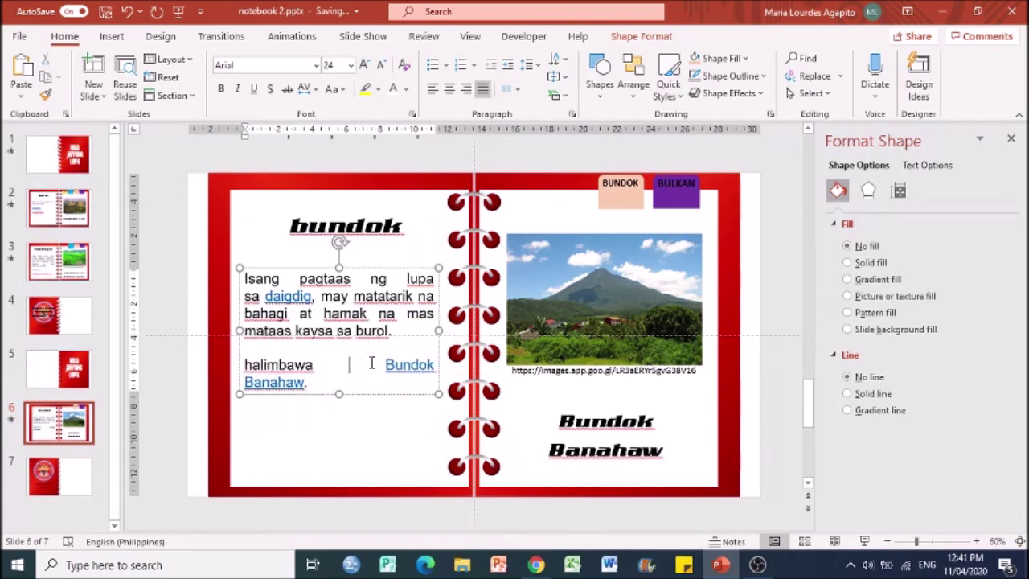
pyautogui.press('Return')
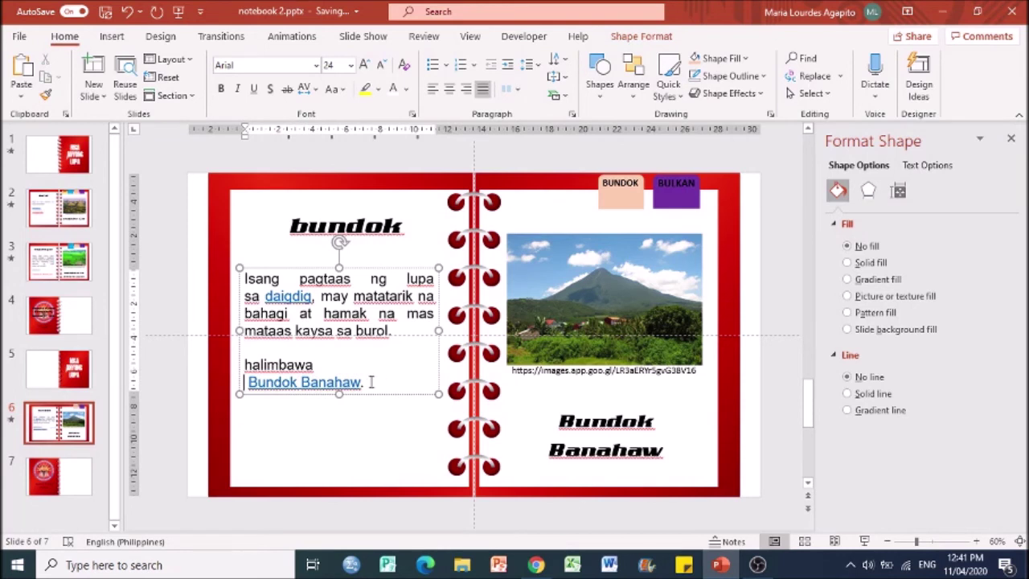
pyautogui.moveTo(371, 381); pyautogui.dragTo(265, 383)
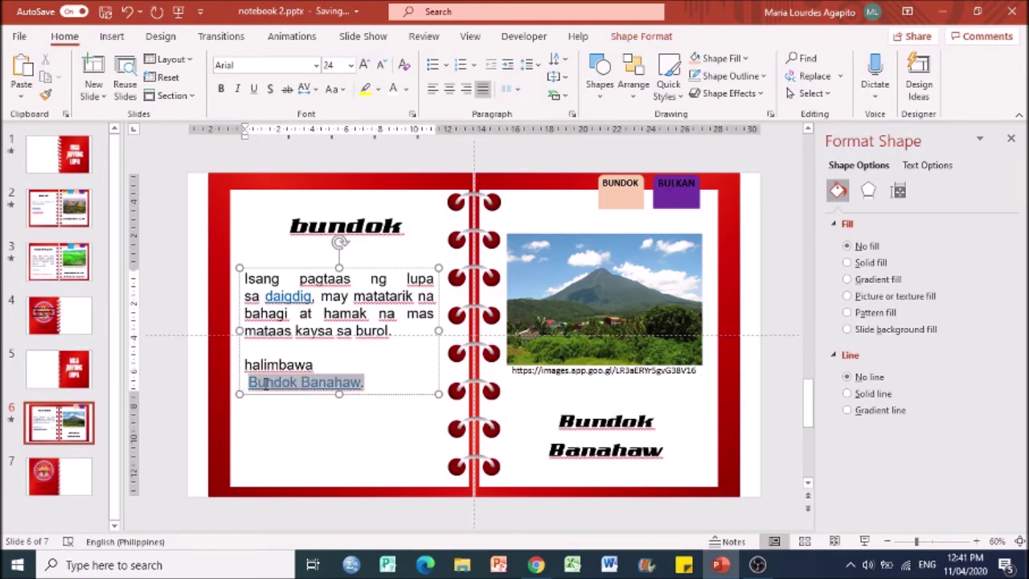
# Colour Bundok Banahaw red and the word halimbawa dark blue.
pyautogui.click(406, 89)
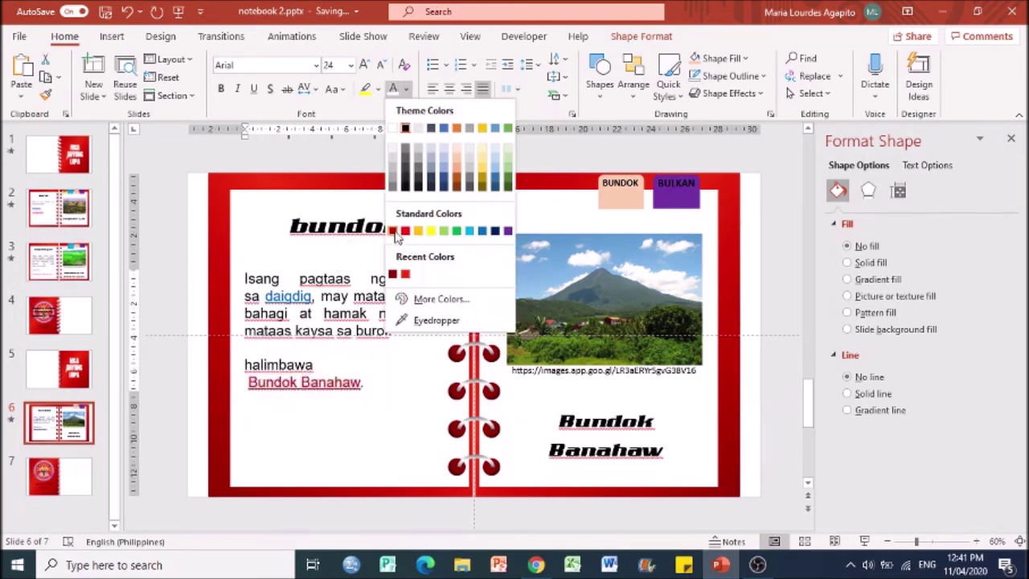
pyautogui.click(405, 231)
pyautogui.click(315, 365)
pyautogui.moveTo(318, 365); pyautogui.dragTo(251, 354)
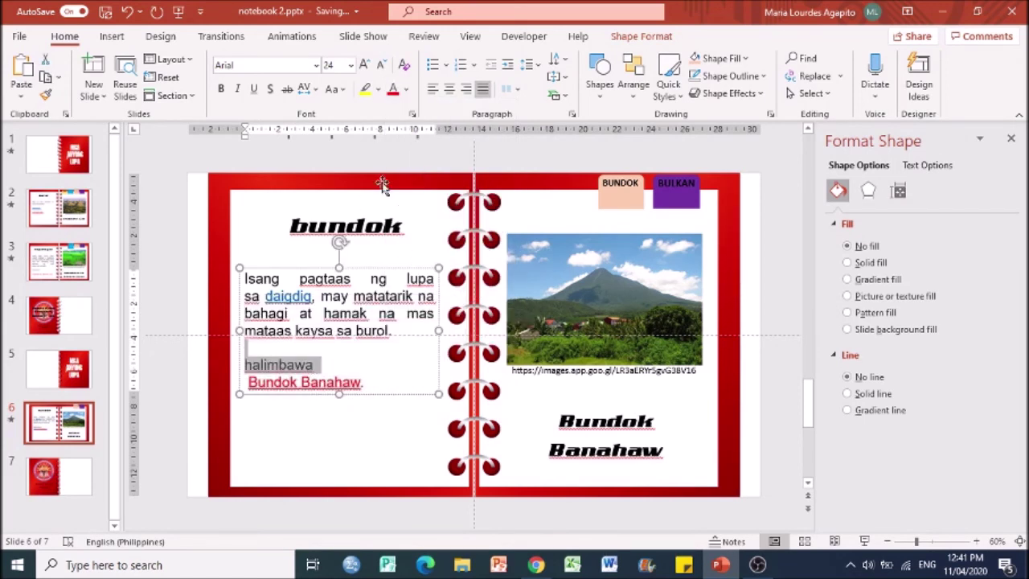
pyautogui.click(405, 89)
pyautogui.click(444, 187)
# Add a colon after halimbawa and restore its lowercase h.
pyautogui.click(317, 364)
pyautogui.press('BackSpace')
pyautogui.write(':')
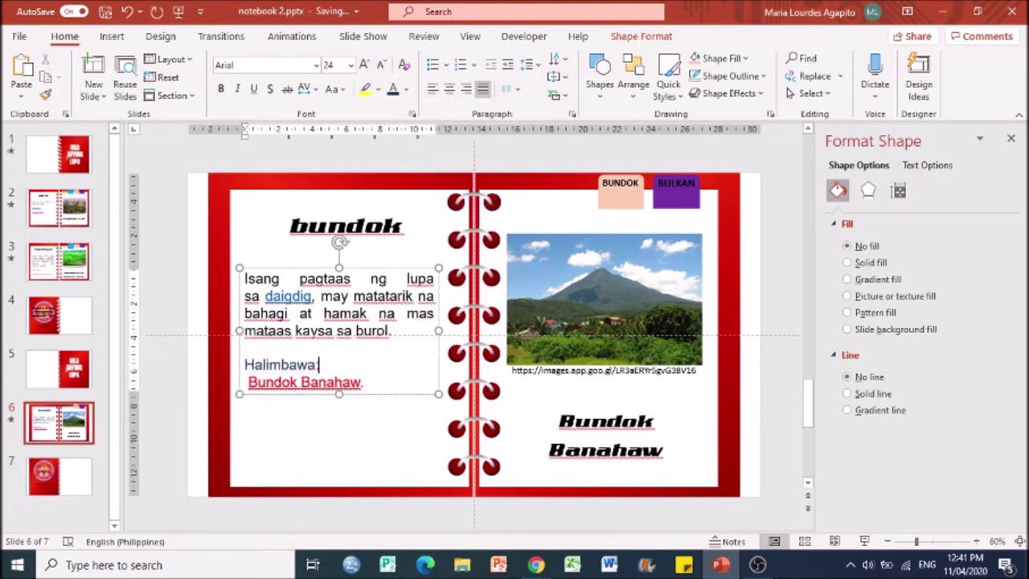
pyautogui.click(258, 363)
pyautogui.press('BackSpace')
pyautogui.write('h')
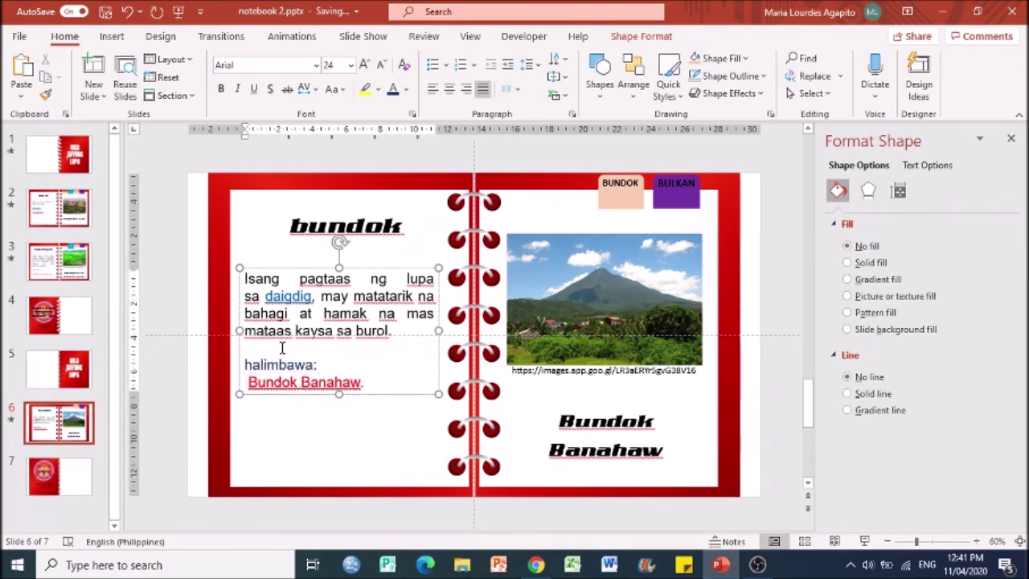
# Make daigdig dark text and add a blank line below 'halimbawa:'.
pyautogui.moveTo(307, 296); pyautogui.dragTo(425, 334)
pyautogui.click(406, 90)
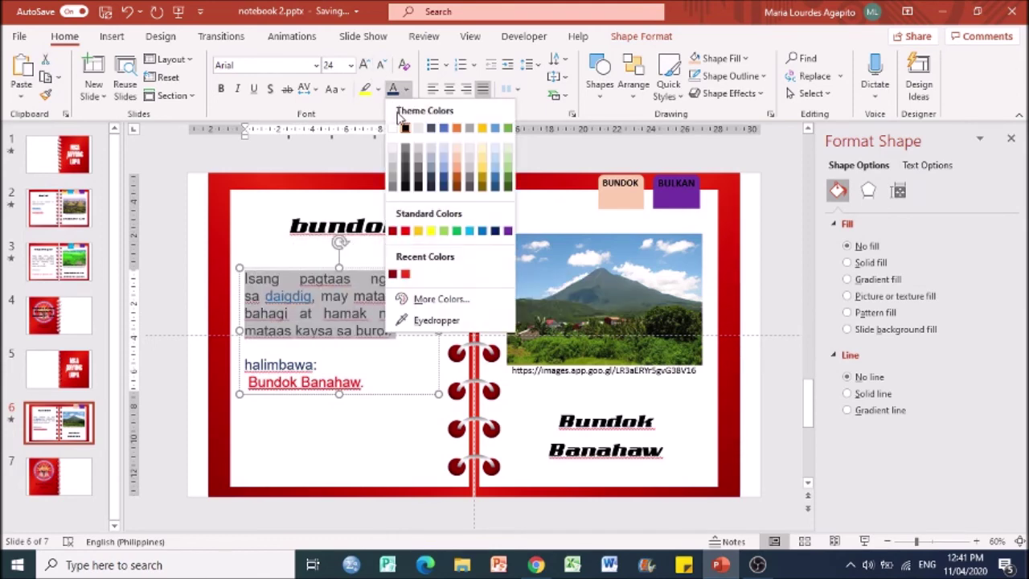
pyautogui.click(404, 135)
pyautogui.click(796, 417)
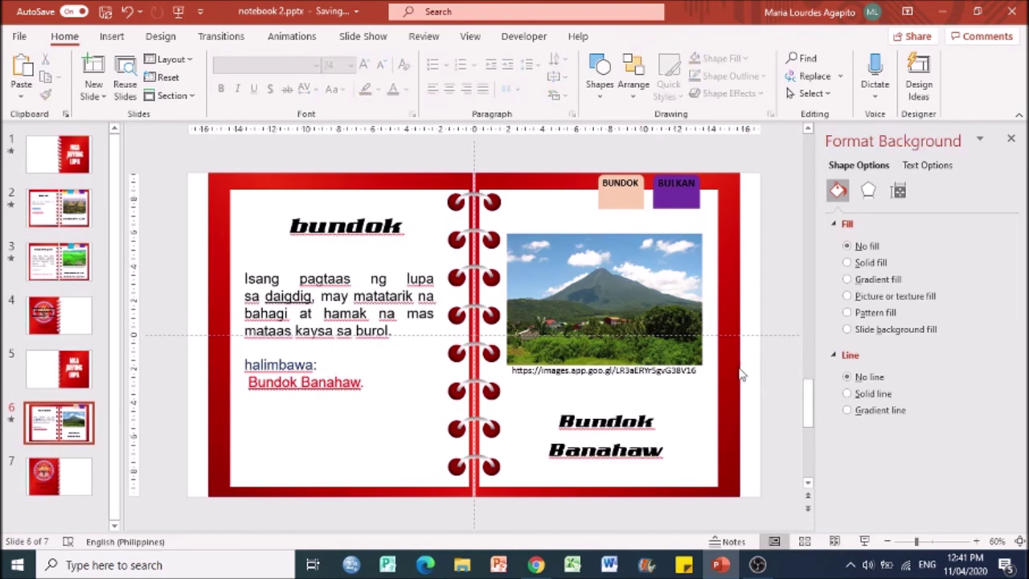
pyautogui.click(338, 366)
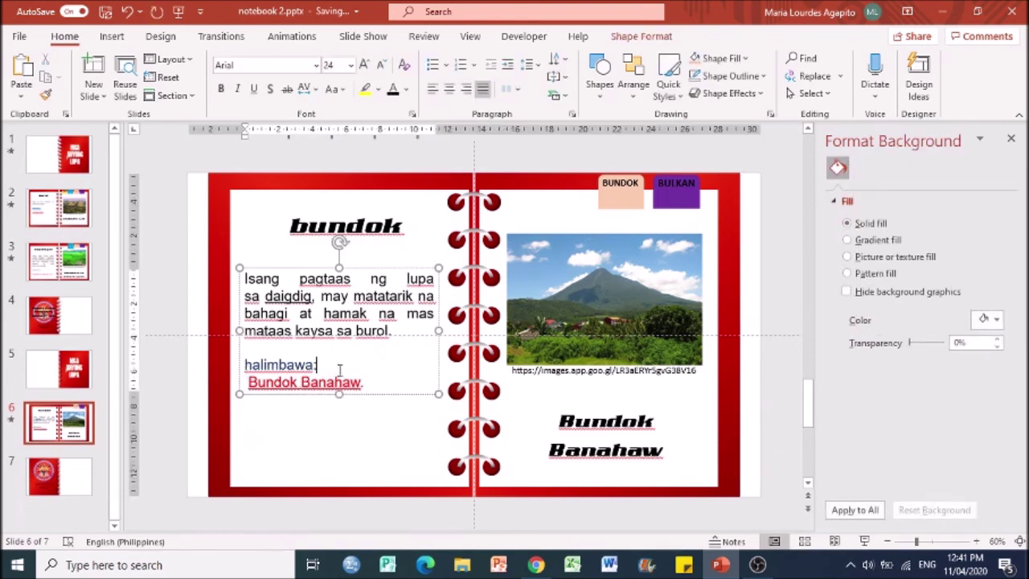
pyautogui.press('Return')
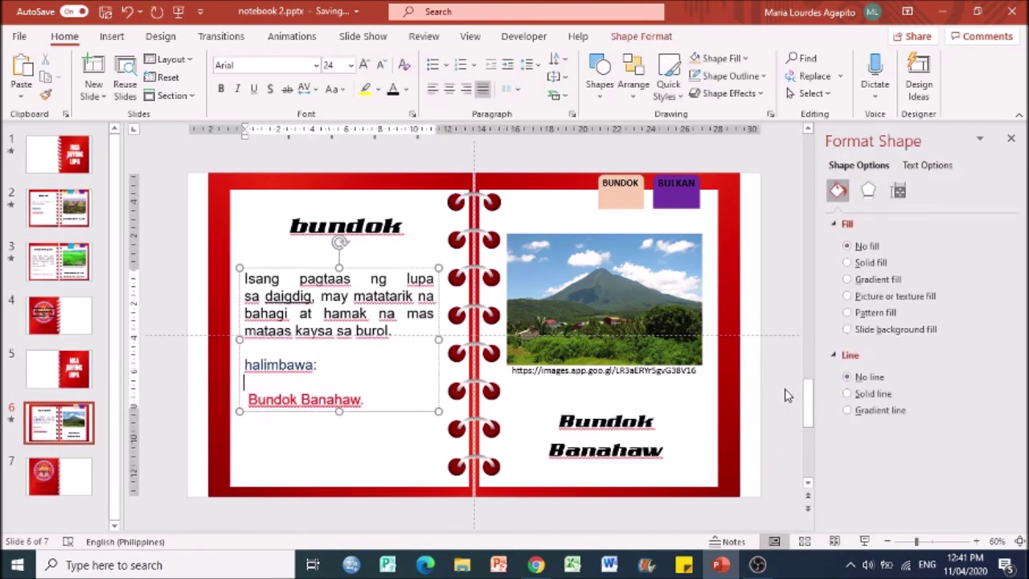
pyautogui.click(771, 355)
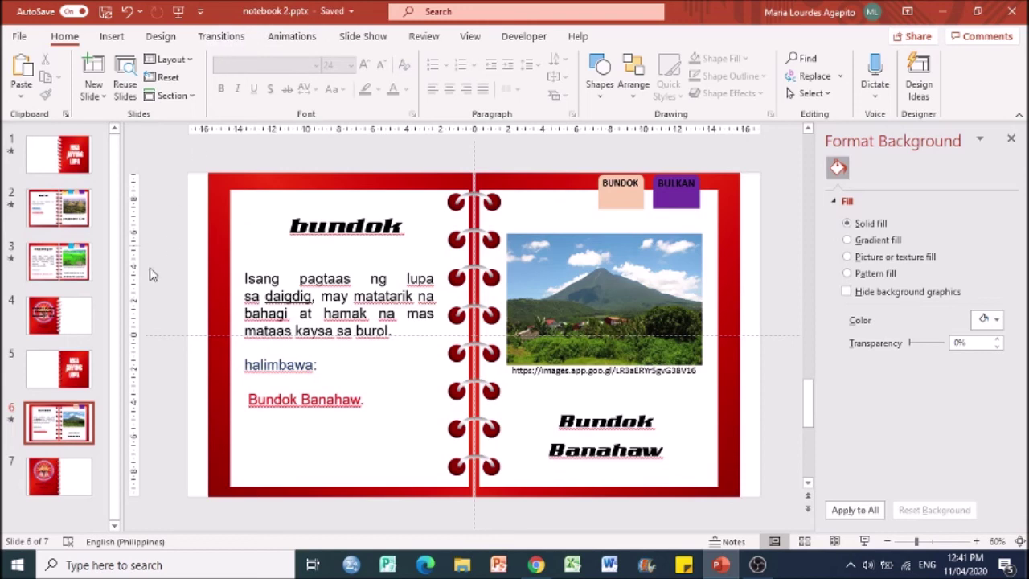
pyautogui.click(90, 431)
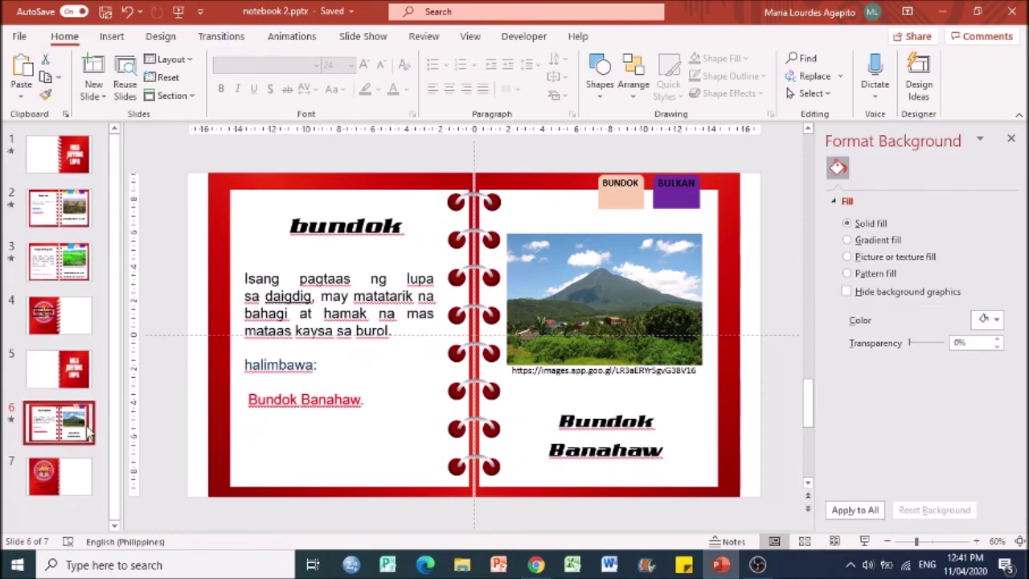
# Move the bundok slide up to become slide 4, right after kapatagan.
pyautogui.moveTo(90, 432); pyautogui.dragTo(94, 323)
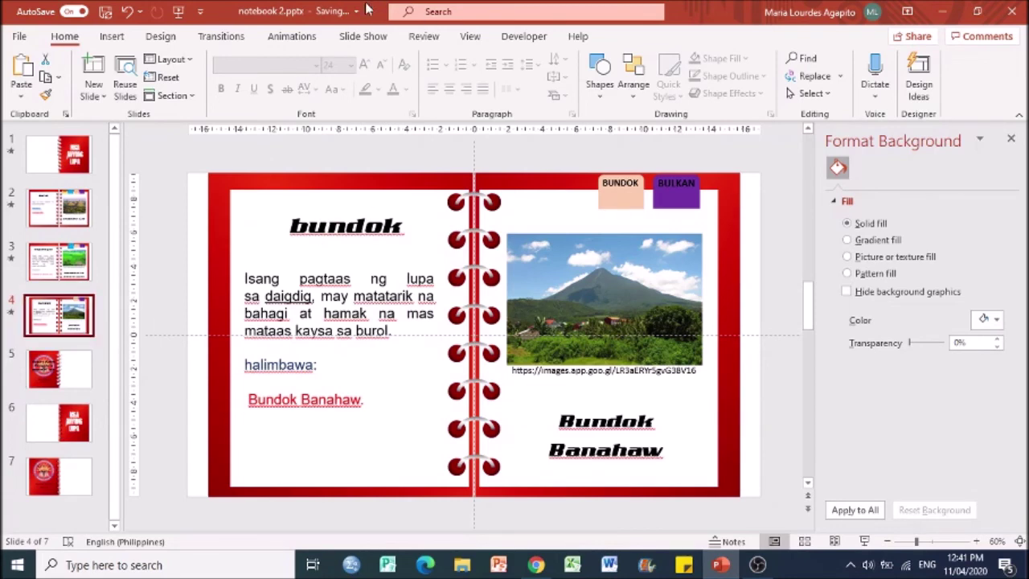
pyautogui.click(216, 36)
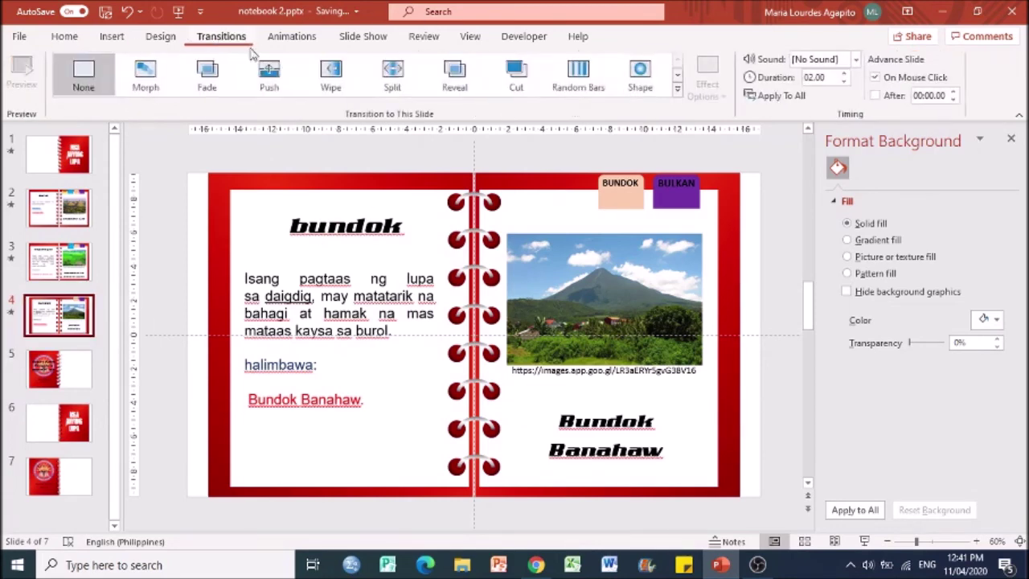
# Apply the Page Curl transition to the bundok slide.
pyautogui.click(679, 89)
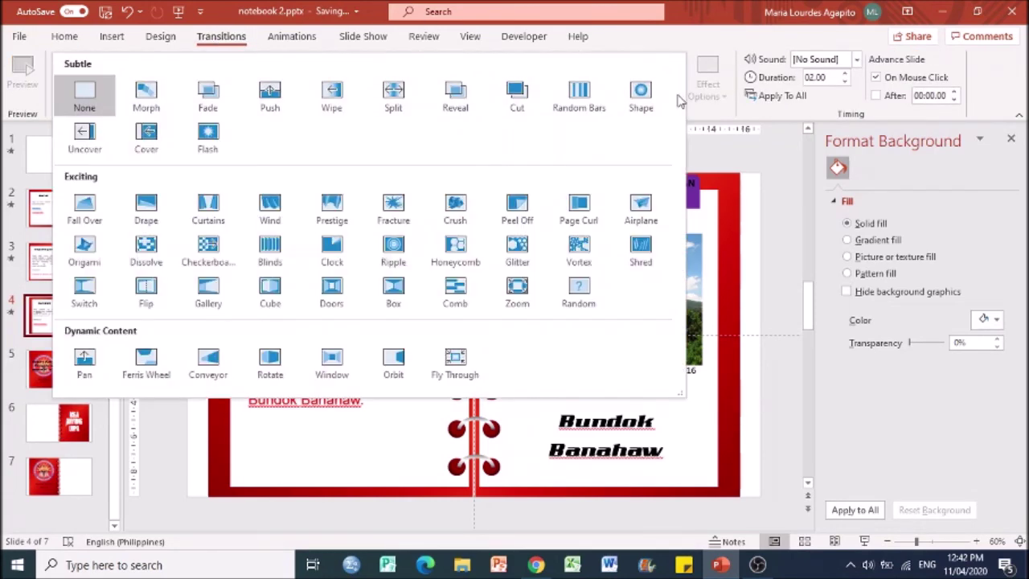
pyautogui.click(579, 210)
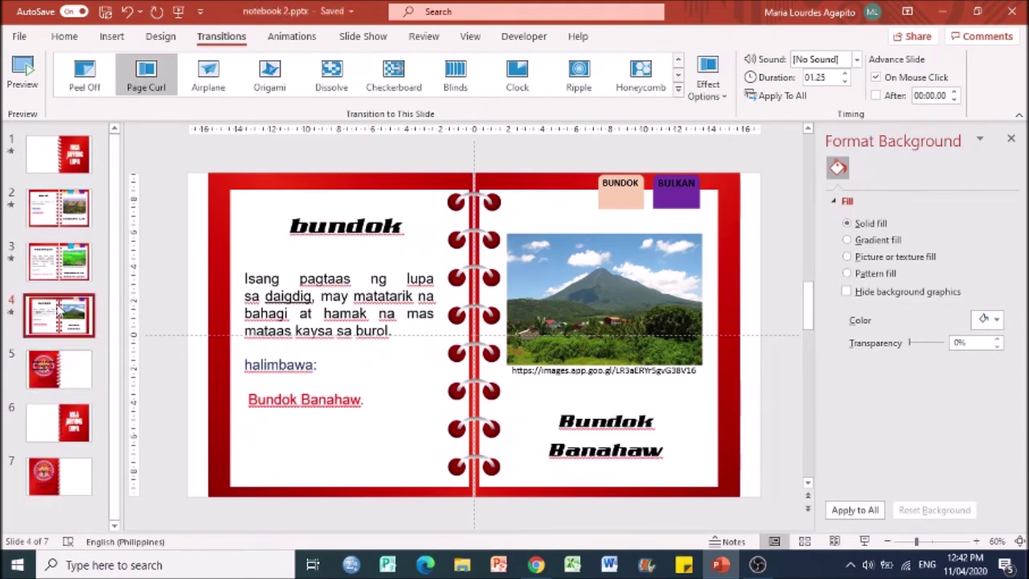
pyautogui.click(410, 217)
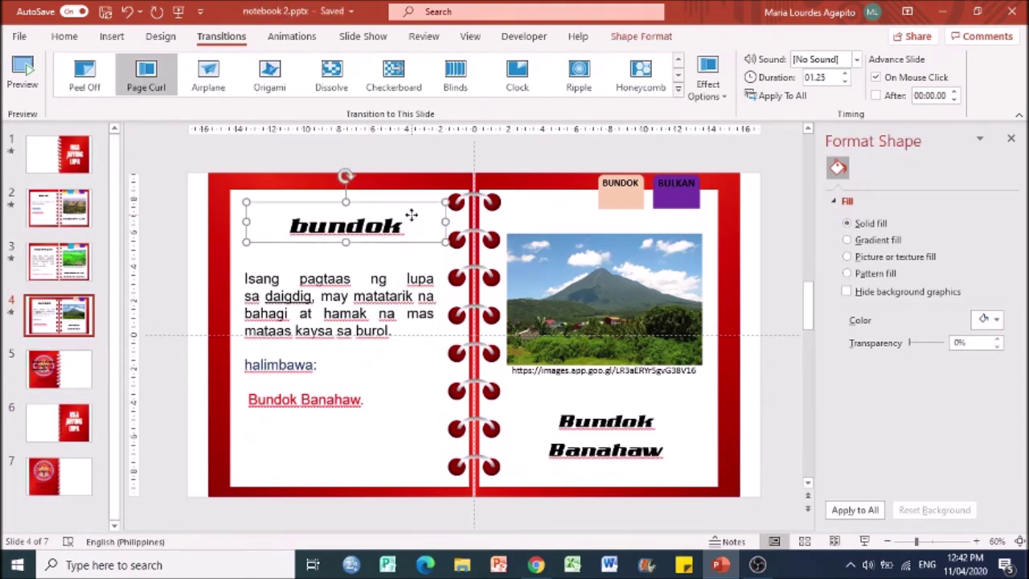
# Switch to the kapatagan slide and select its title box.
pyautogui.click(71, 243)
pyautogui.click(365, 231)
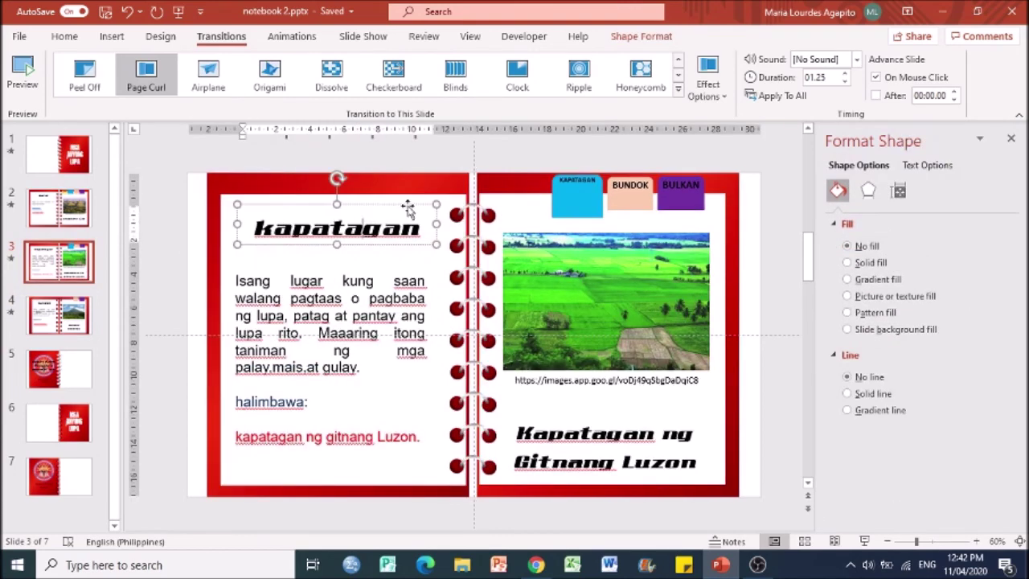
pyautogui.click(408, 208)
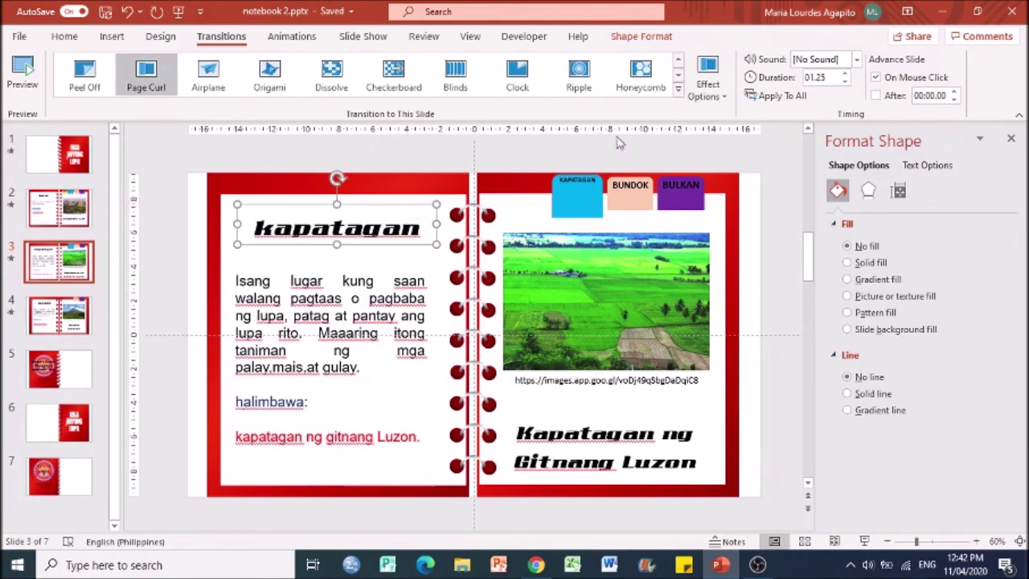
pyautogui.click(677, 88)
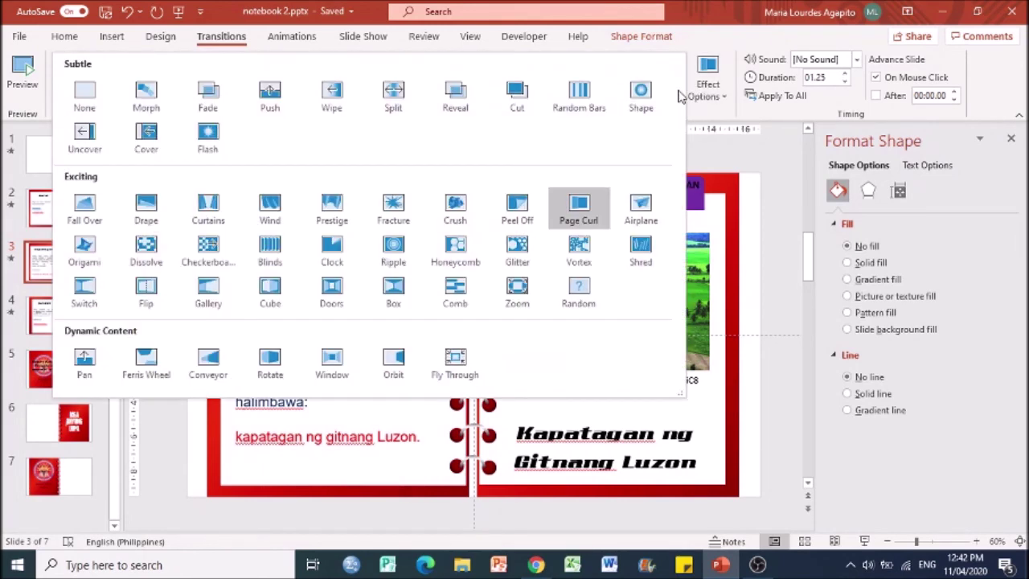
# On the bundok slide, select the title and left page and show the animation list.
pyautogui.click(312, 37)
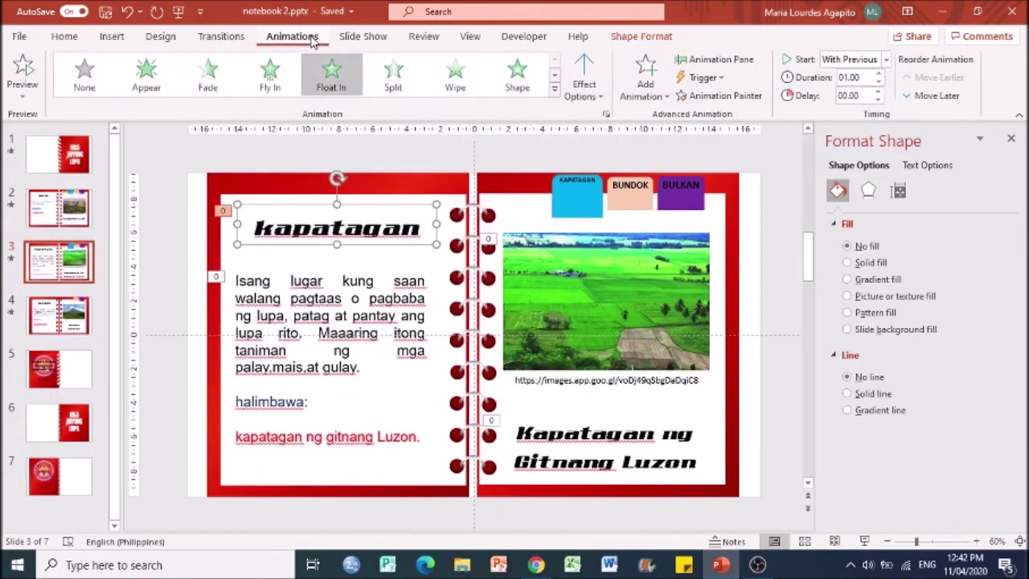
pyautogui.click(66, 325)
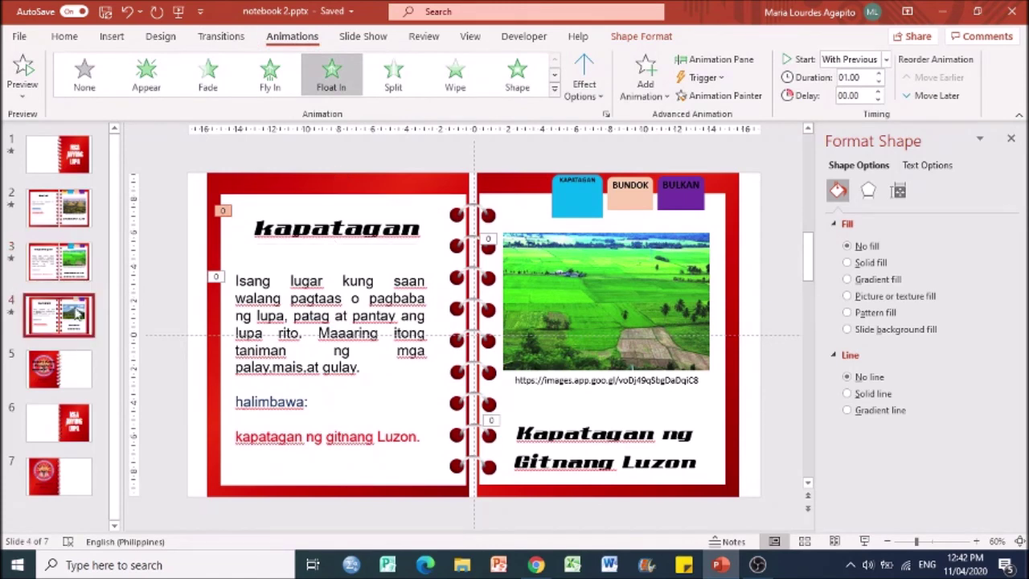
pyautogui.click(376, 241)
pyautogui.click(376, 241)
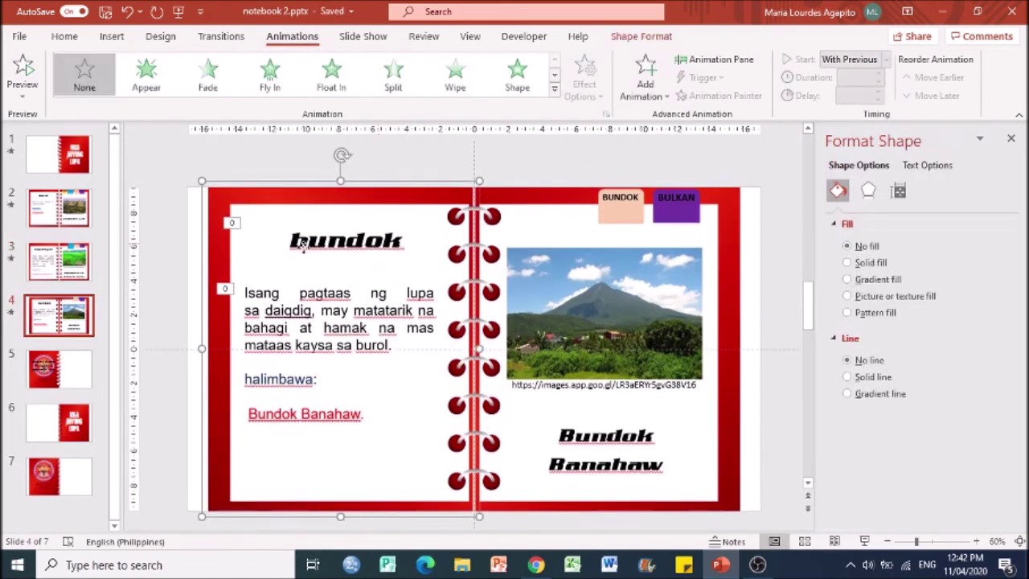
pyautogui.click(307, 240)
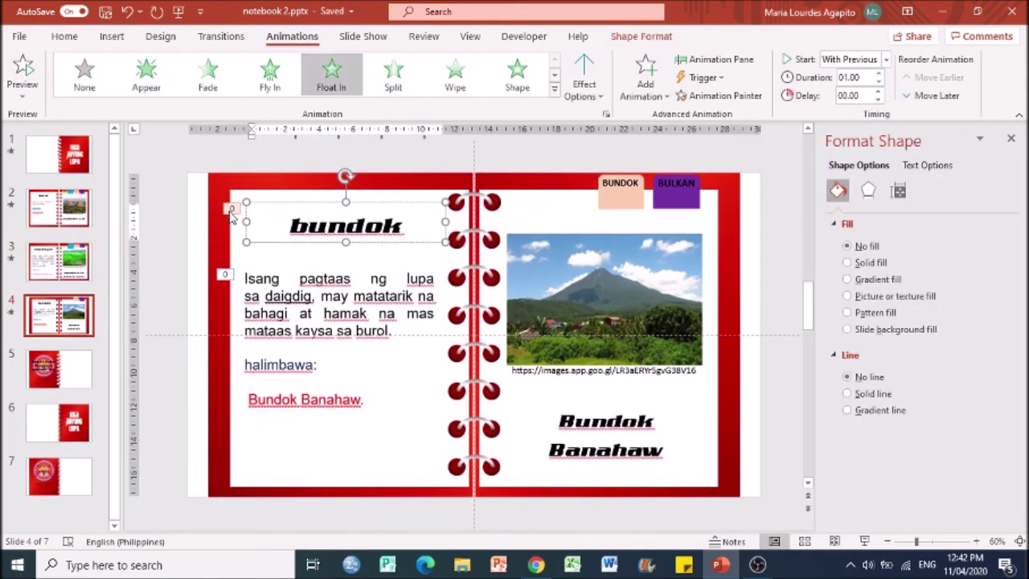
pyautogui.click(232, 216)
pyautogui.click(341, 241)
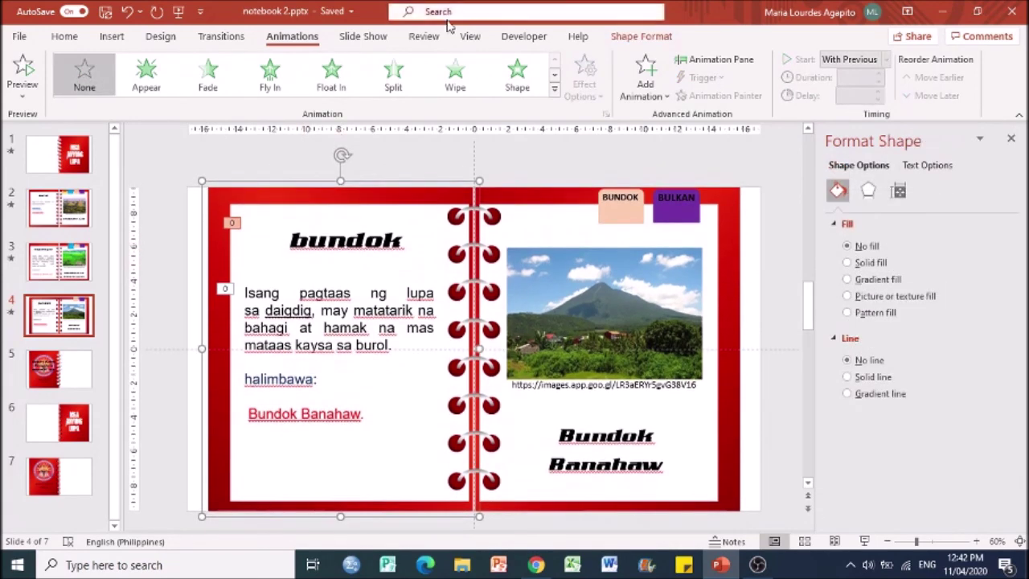
pyautogui.click(712, 64)
# Make the mountain picture Float In, starting After Previous.
pyautogui.click(566, 259)
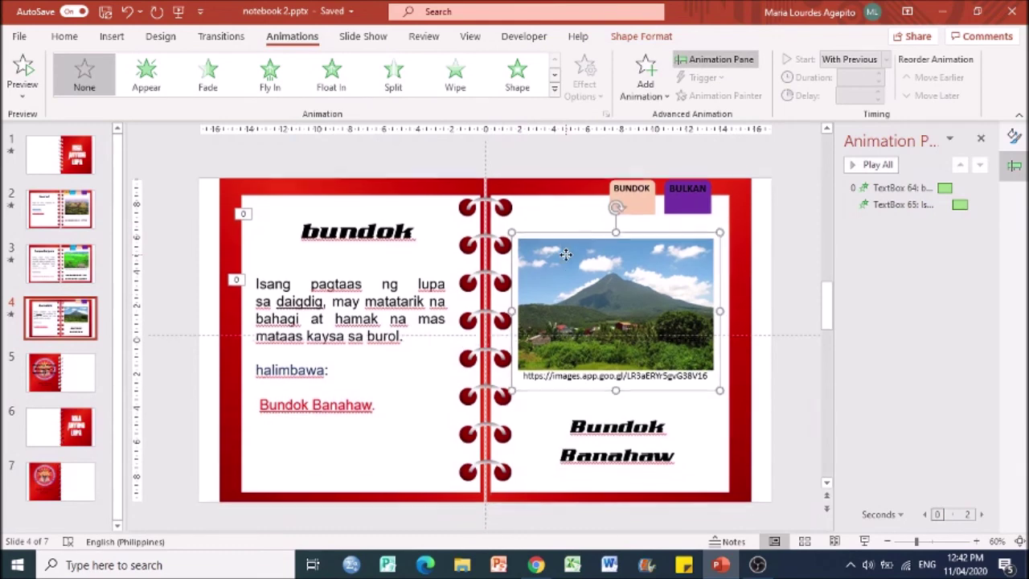
pyautogui.click(330, 72)
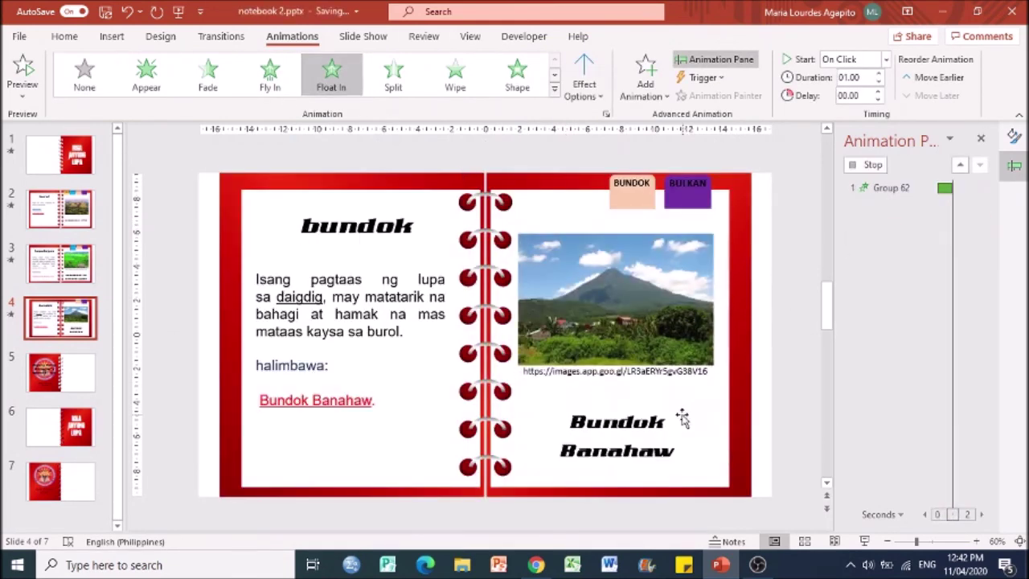
pyautogui.click(382, 262)
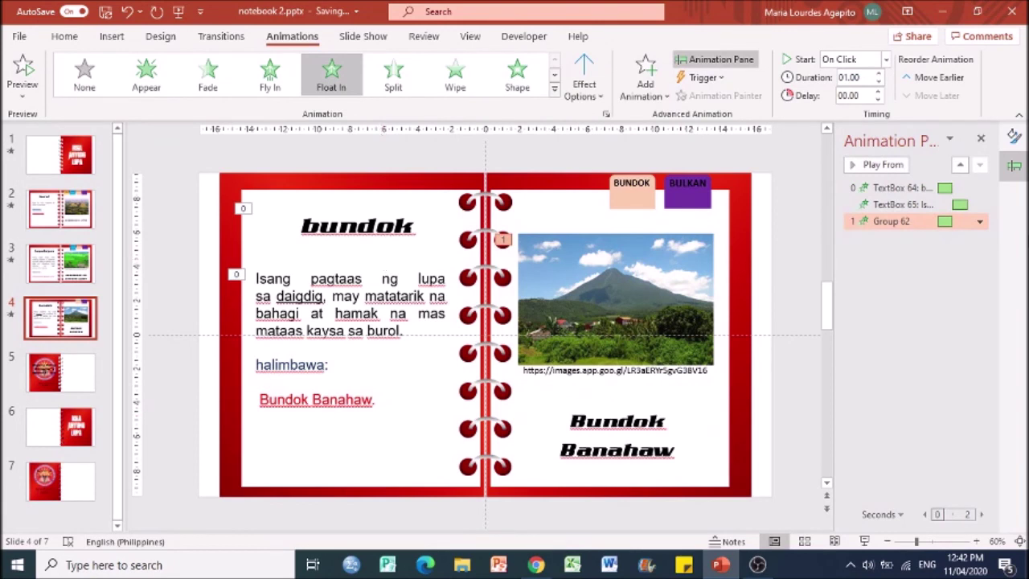
pyautogui.click(979, 221)
pyautogui.click(929, 273)
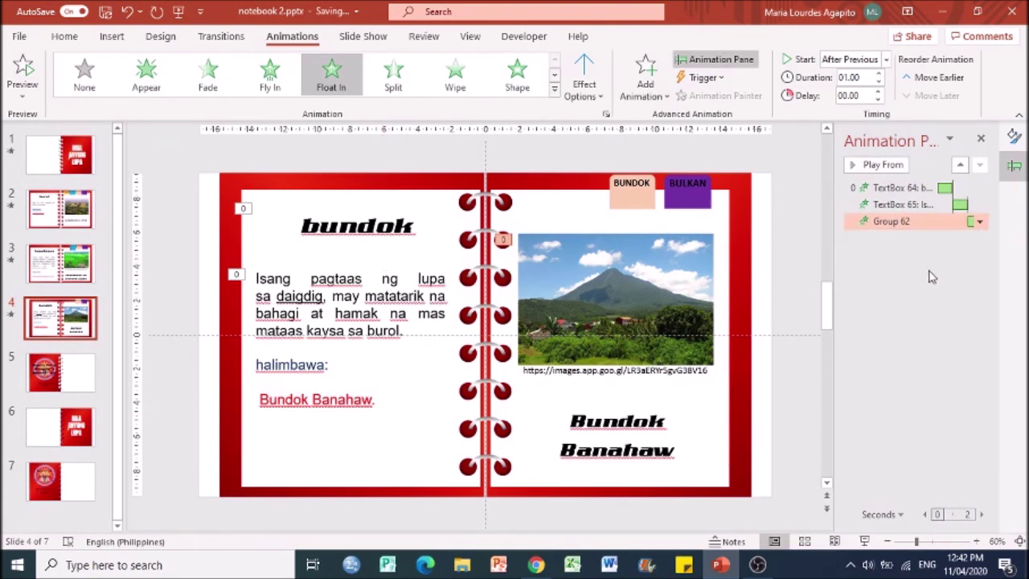
# Make the Bundok Banahaw caption Float In, starting With Previous.
pyautogui.click(643, 434)
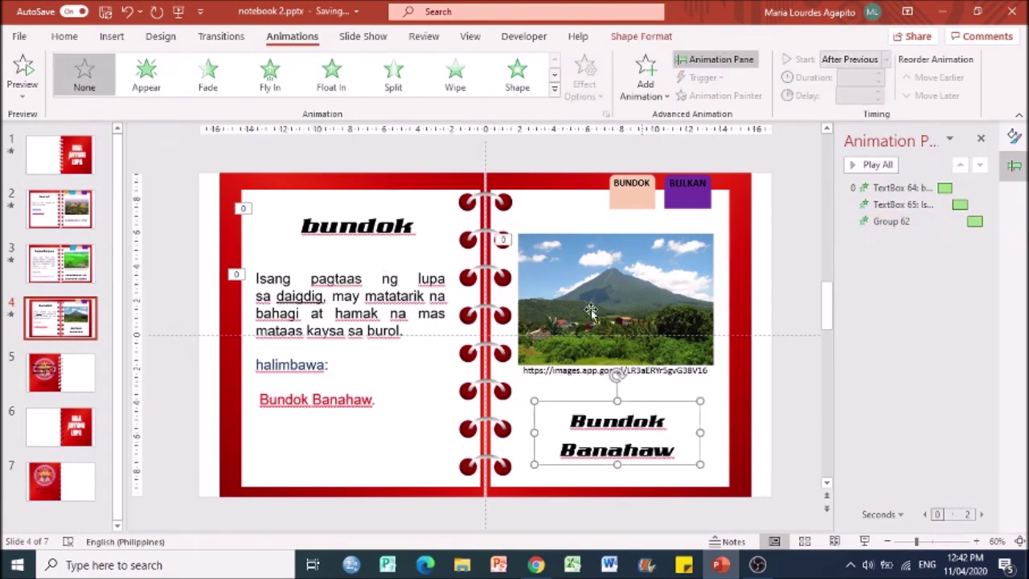
pyautogui.click(331, 74)
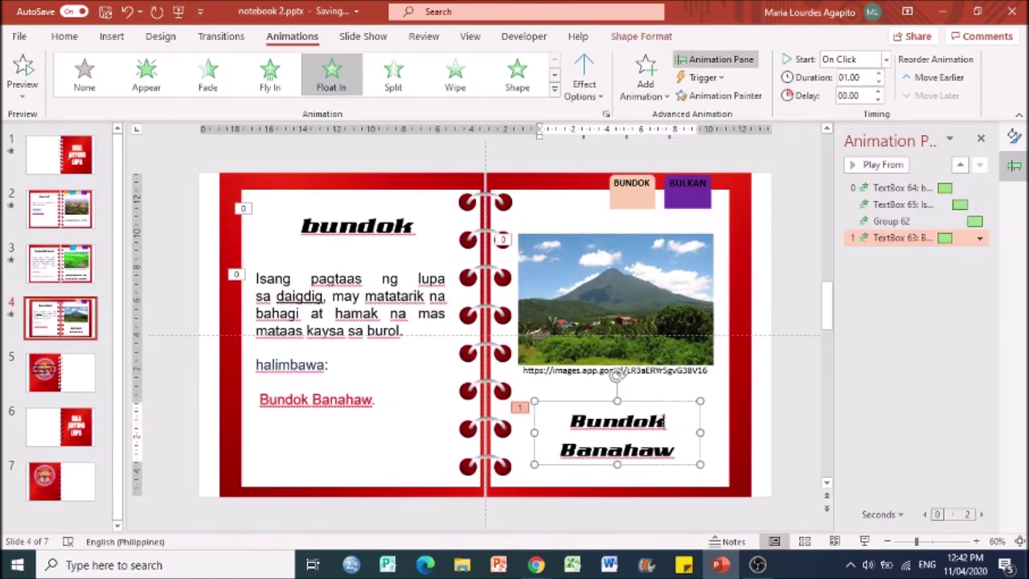
pyautogui.click(979, 238)
pyautogui.click(917, 273)
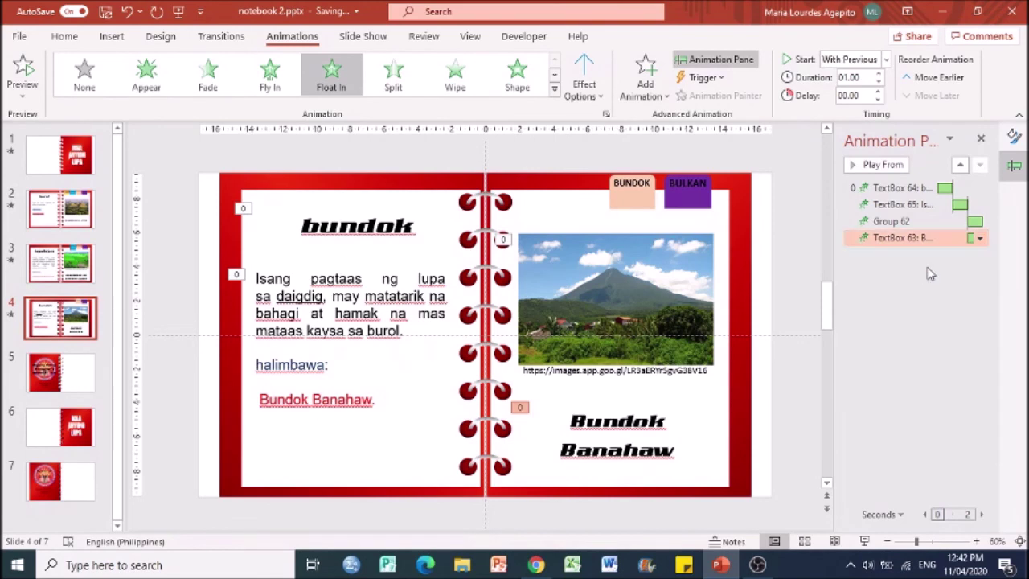
# Preview the bundok slide's animations from the title onward.
pyautogui.click(878, 170)
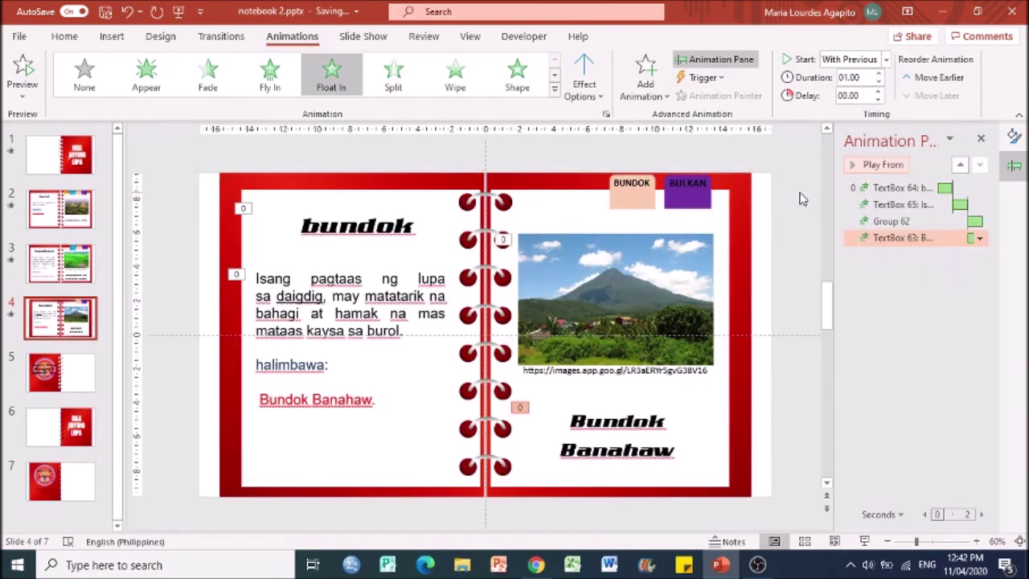
pyautogui.click(874, 188)
pyautogui.click(877, 165)
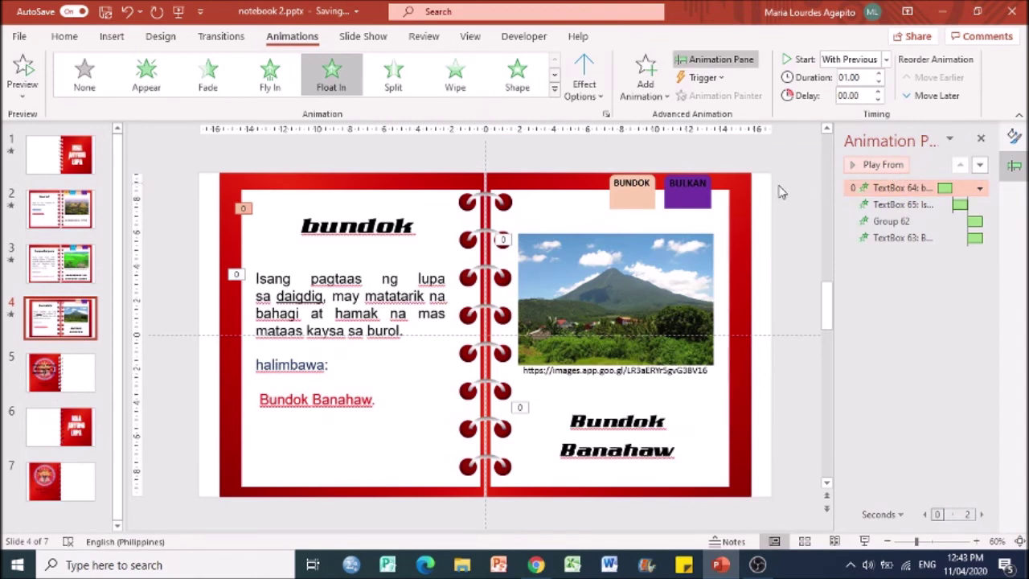
pyautogui.click(778, 197)
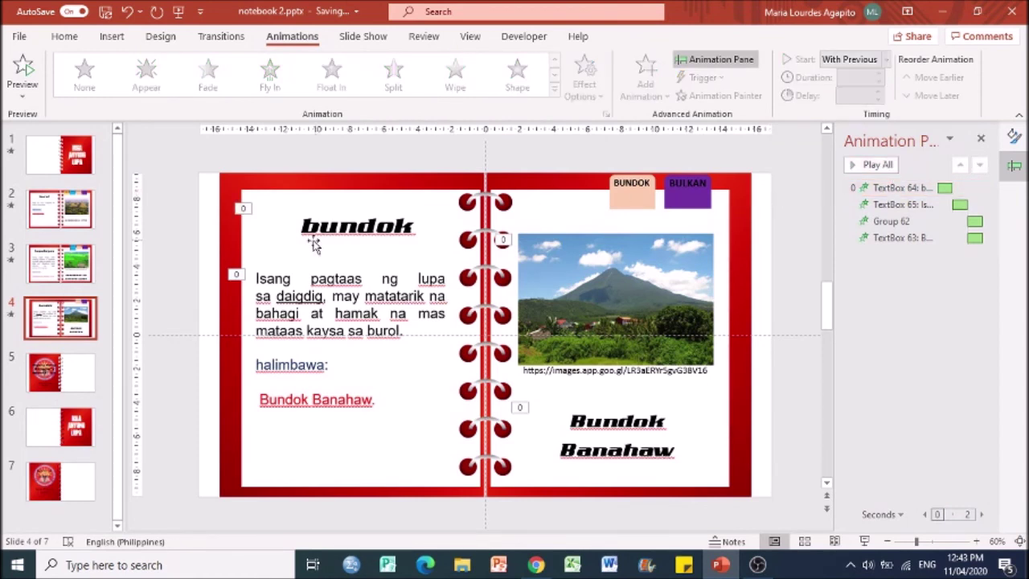
pyautogui.click(622, 216)
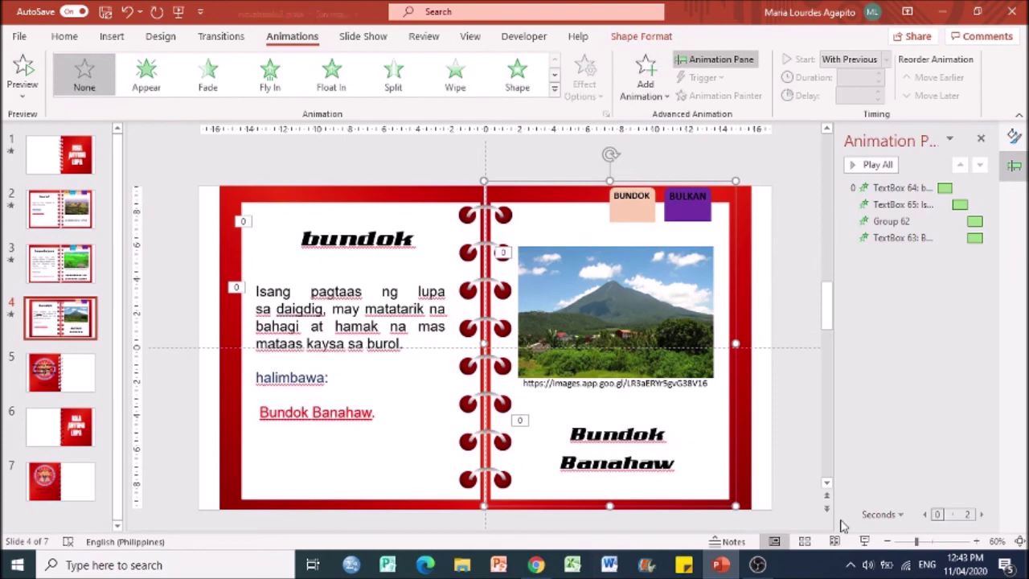
pyautogui.click(70, 279)
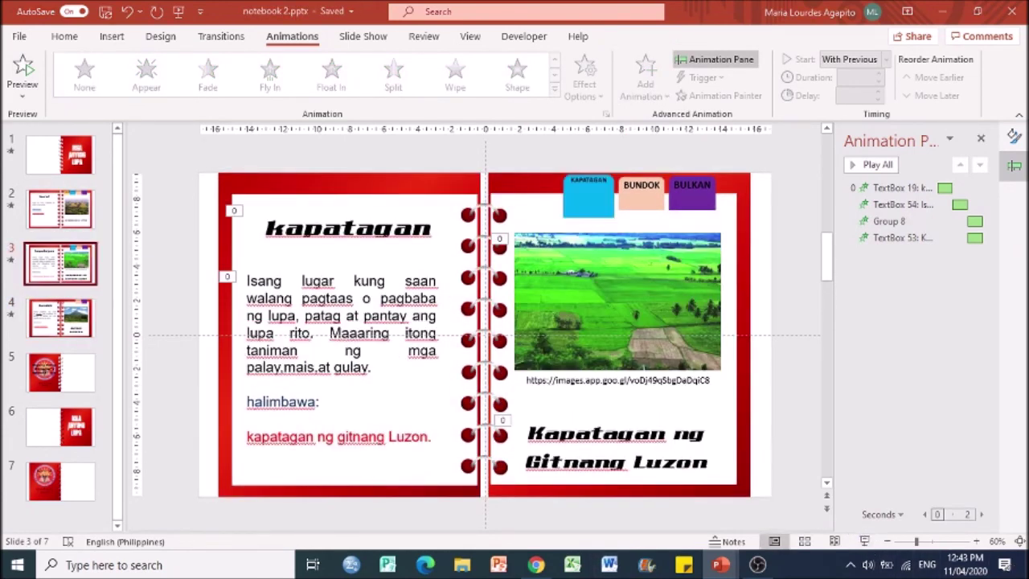
# Play the kapatagan and bundok slides as a show, then return to the burol slide.
pyautogui.hotkey('shift', 'F5')
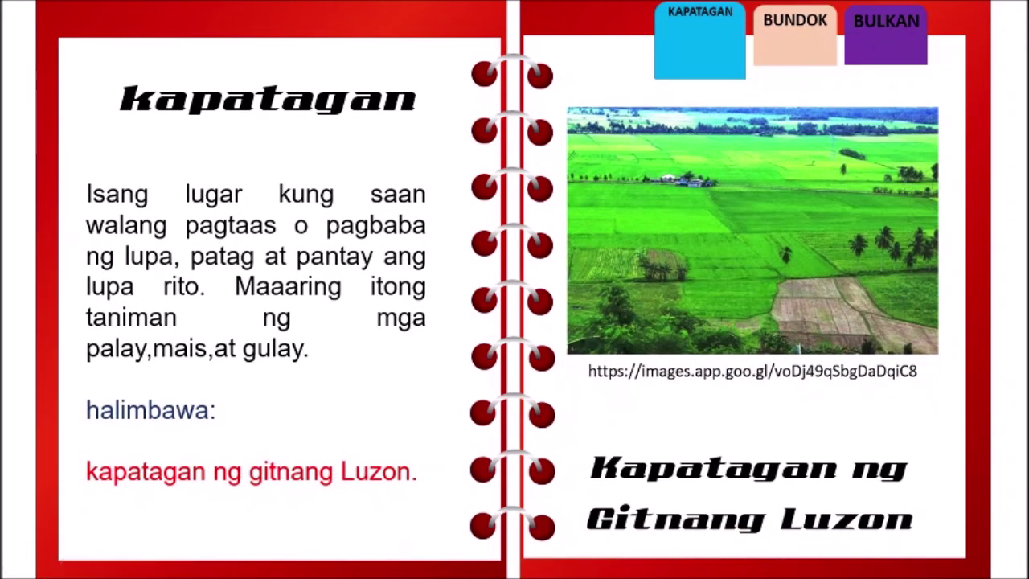
pyautogui.press('Right')
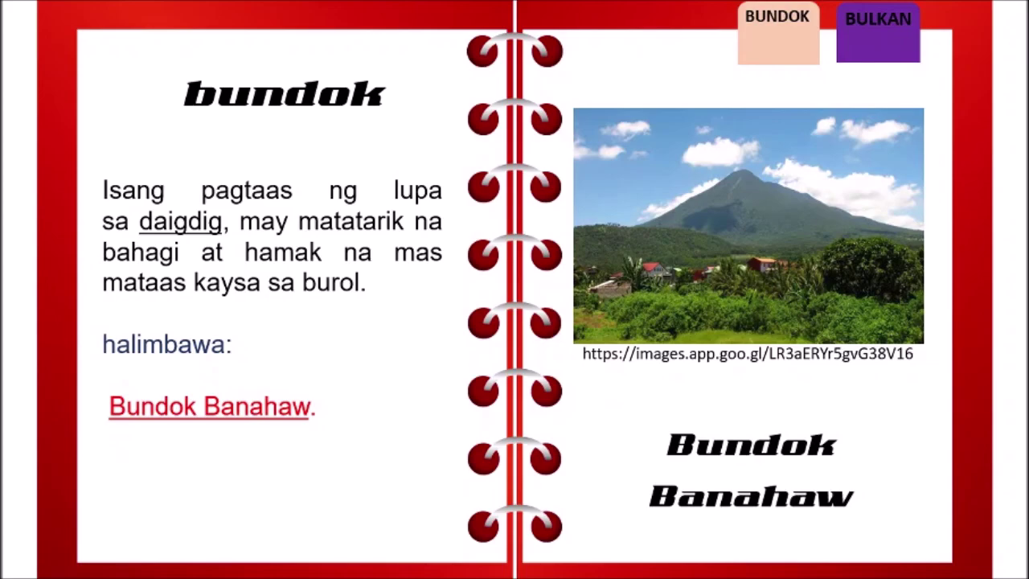
pyautogui.press('Escape')
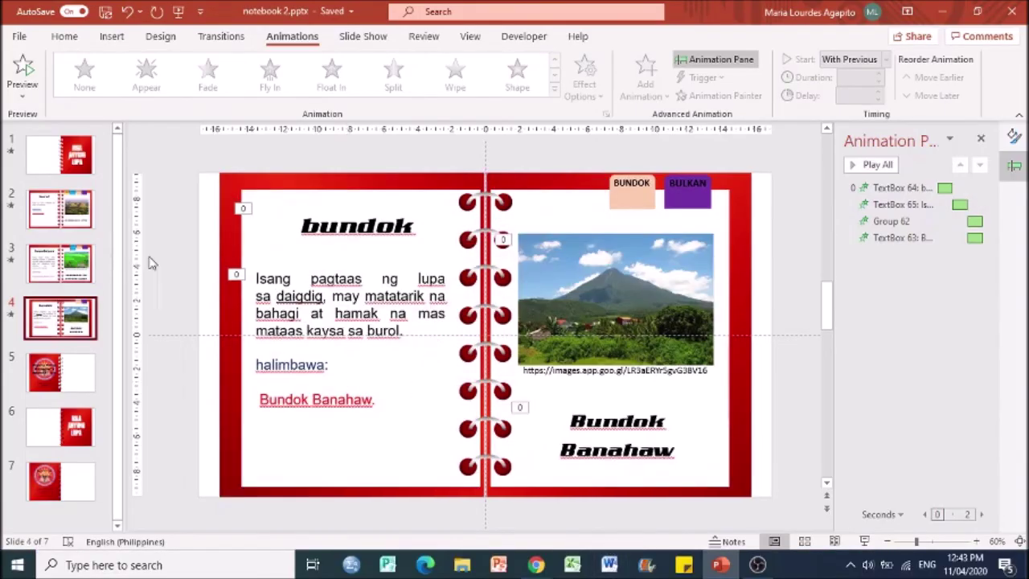
pyautogui.click(64, 217)
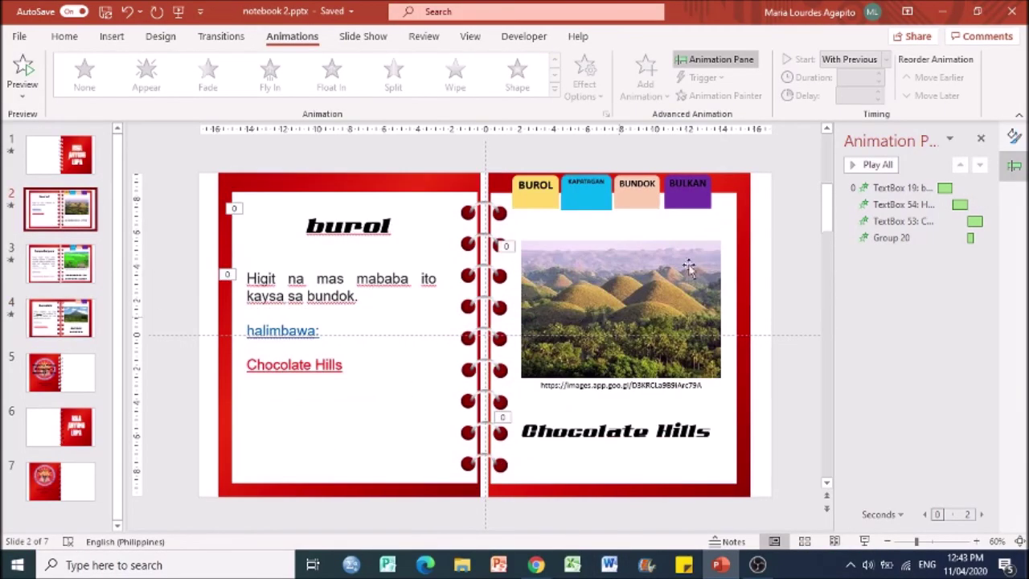
# Send the KAPATAGAN, BUNDOK and BULKAN tabs to the back, then one layer forward.
pyautogui.click(591, 201)
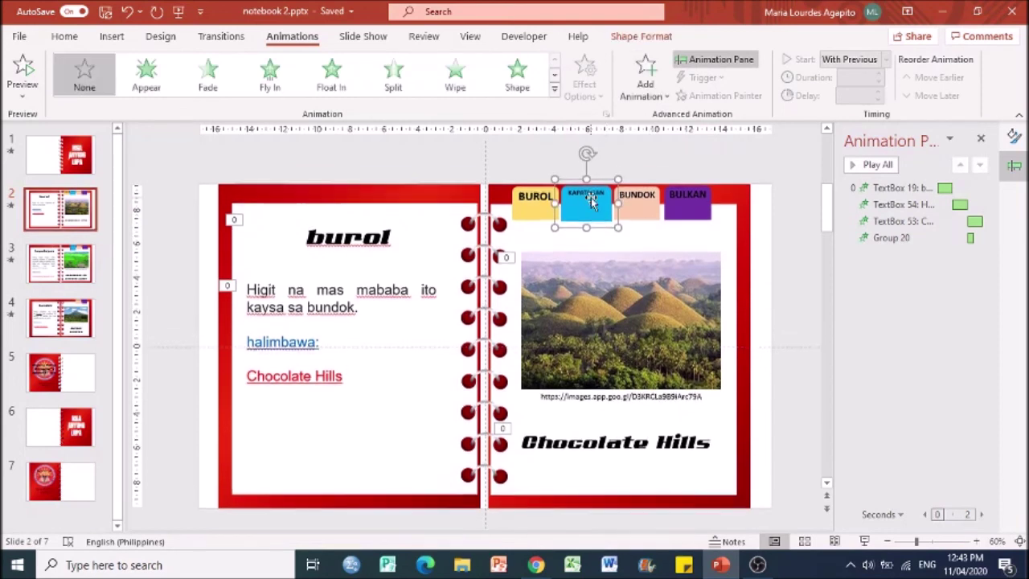
pyautogui.click(653, 219)
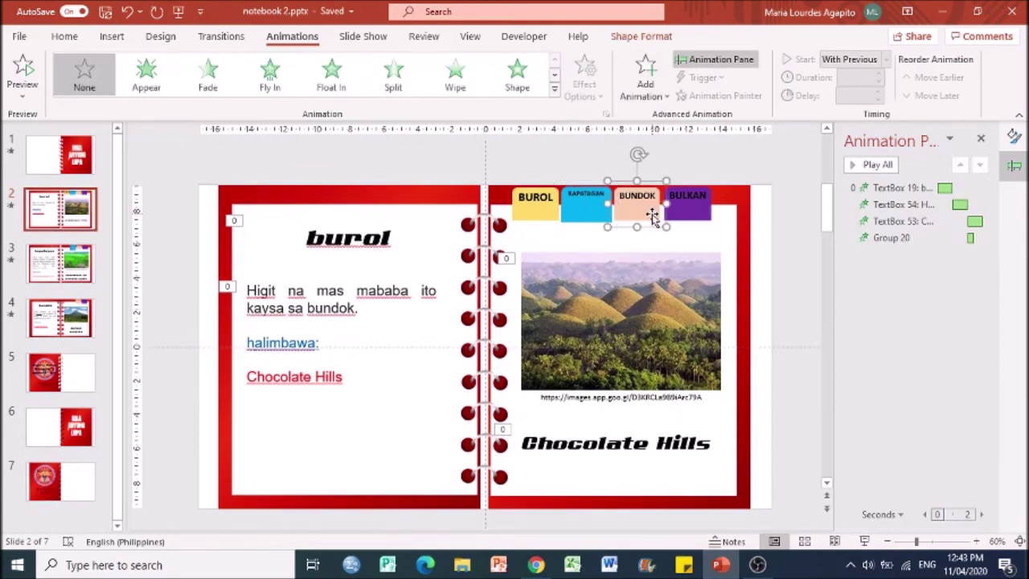
pyautogui.click(593, 217)
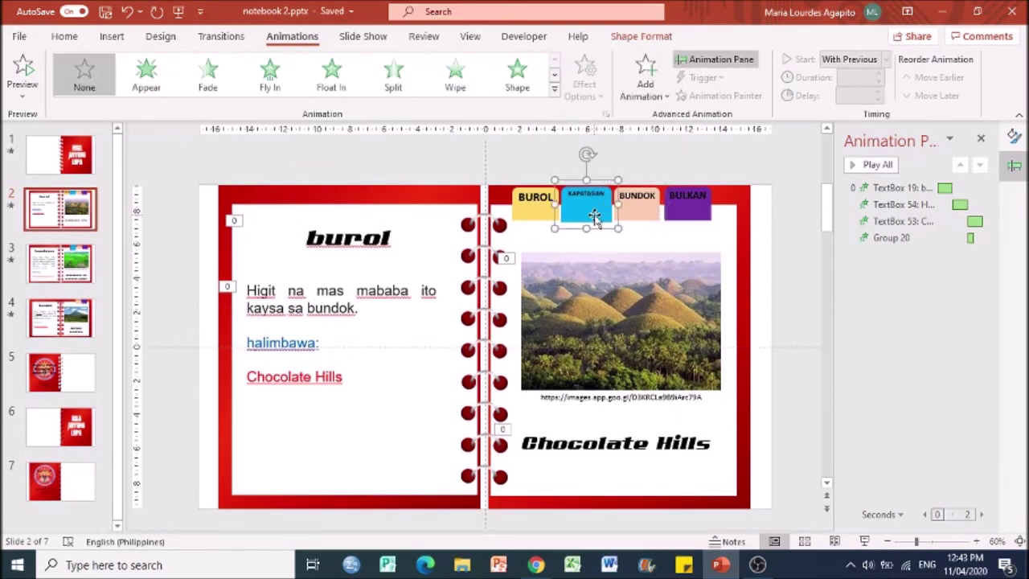
pyautogui.keyDown('shift'); pyautogui.click(651, 218); pyautogui.keyUp('shift')
pyautogui.keyDown('shift'); pyautogui.click(689, 218); pyautogui.keyUp('shift')
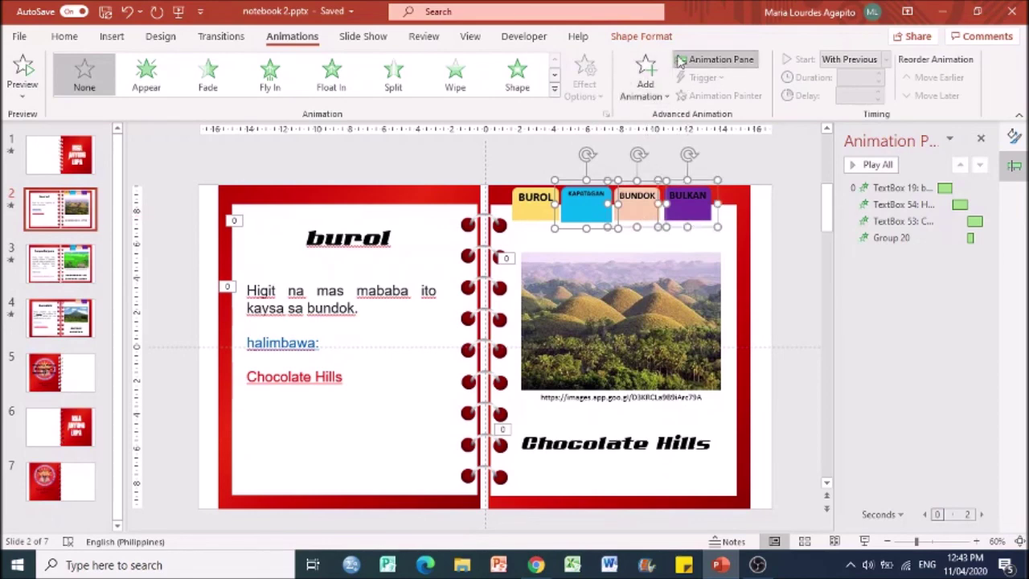
pyautogui.click(639, 36)
pyautogui.click(769, 78)
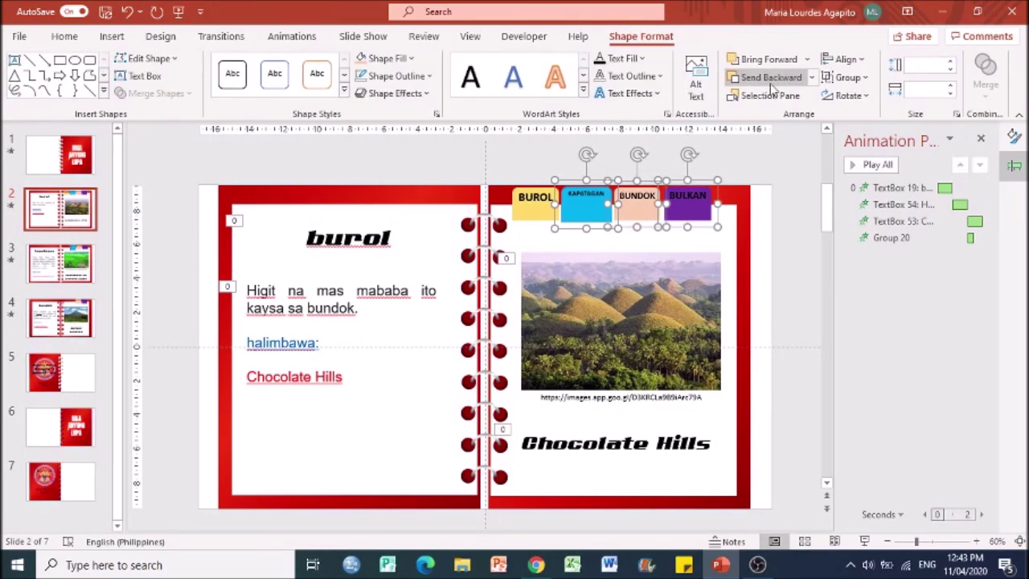
pyautogui.click(770, 80)
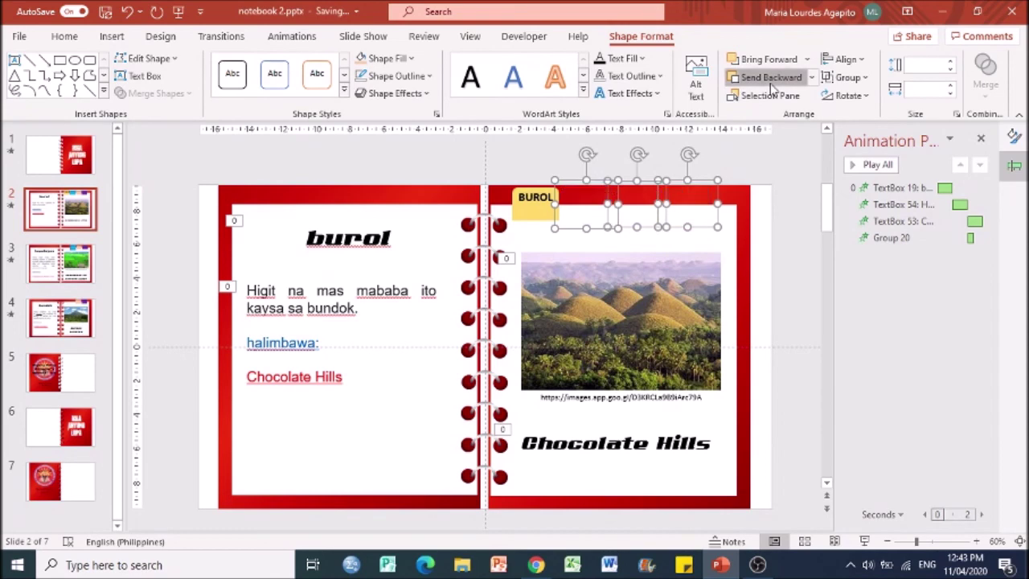
pyautogui.click(769, 60)
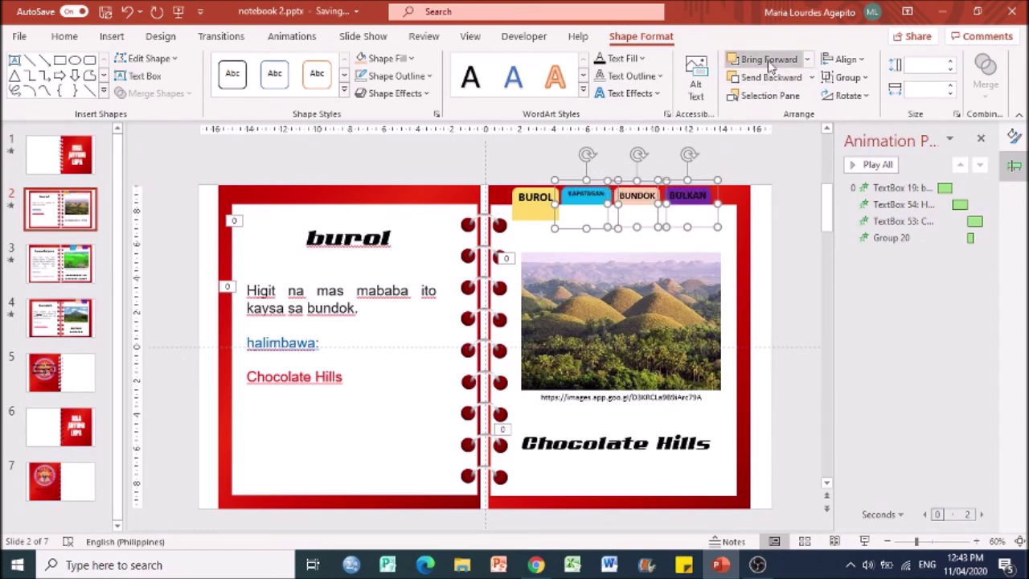
pyautogui.click(773, 297)
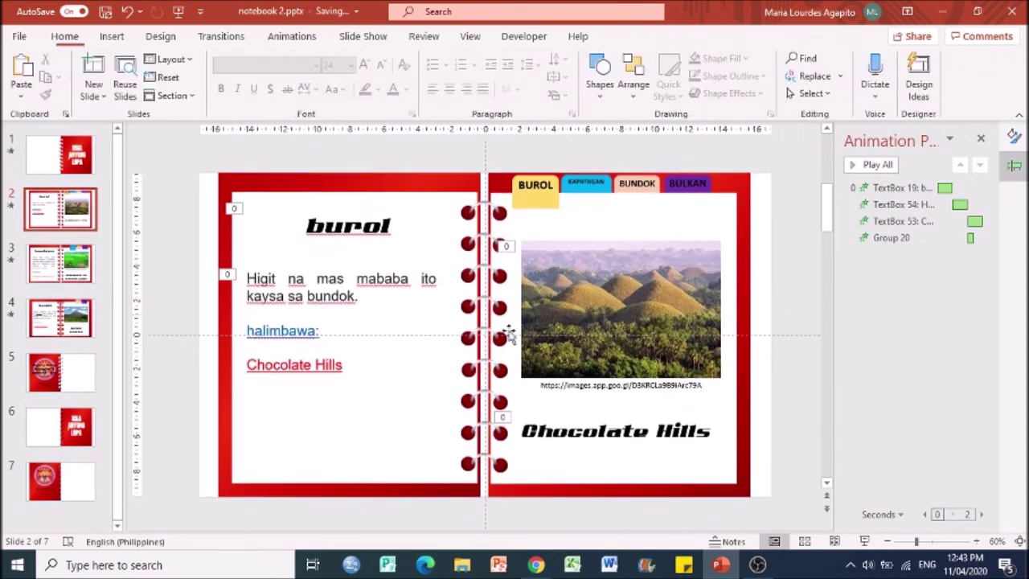
# On the kapatagan slide, ungroup the right notebook page group.
pyautogui.click(46, 238)
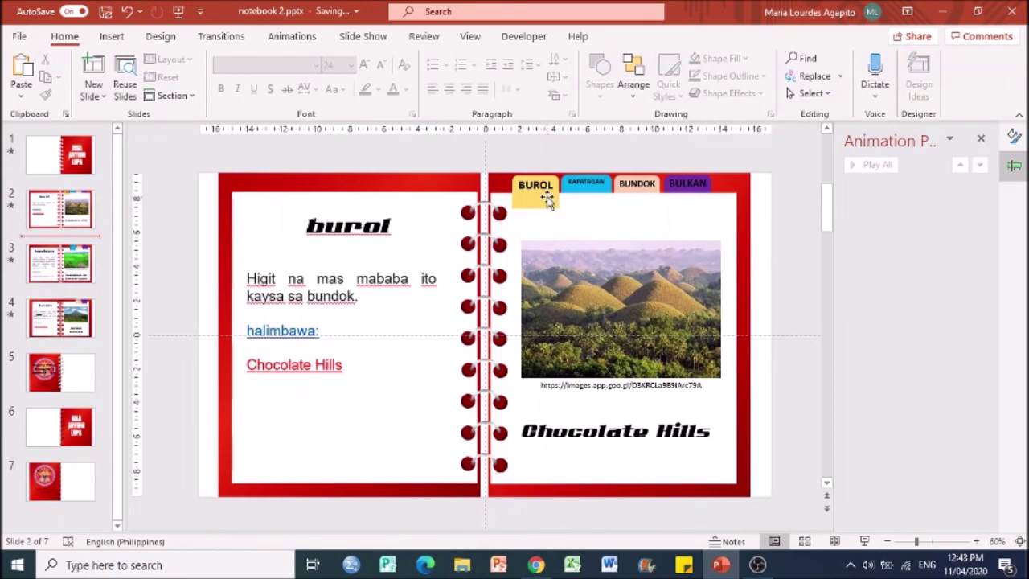
pyautogui.click(20, 251)
pyautogui.click(643, 200)
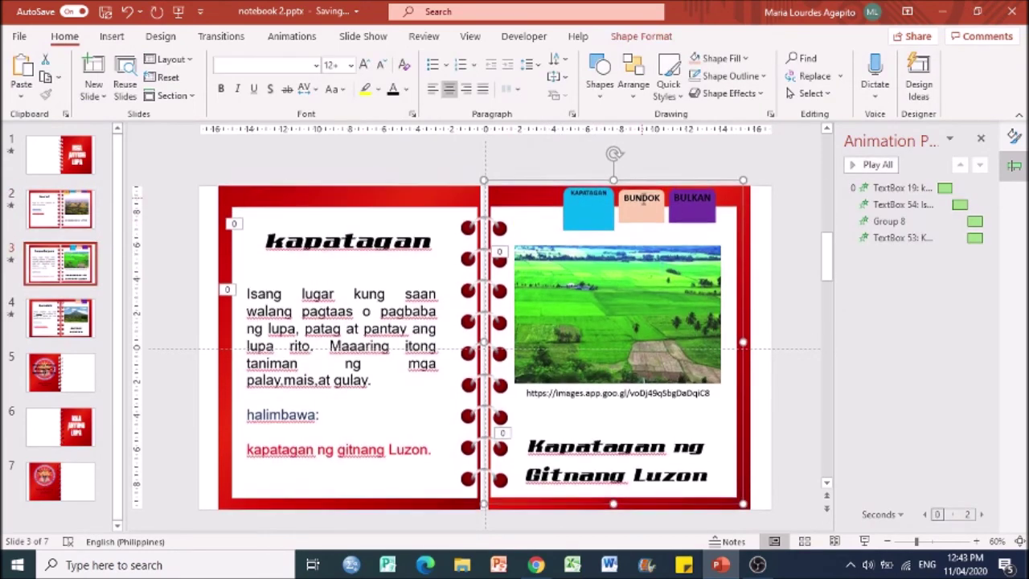
pyautogui.click(645, 219)
pyautogui.keyDown('shift'); pyautogui.click(706, 218); pyautogui.keyUp('shift')
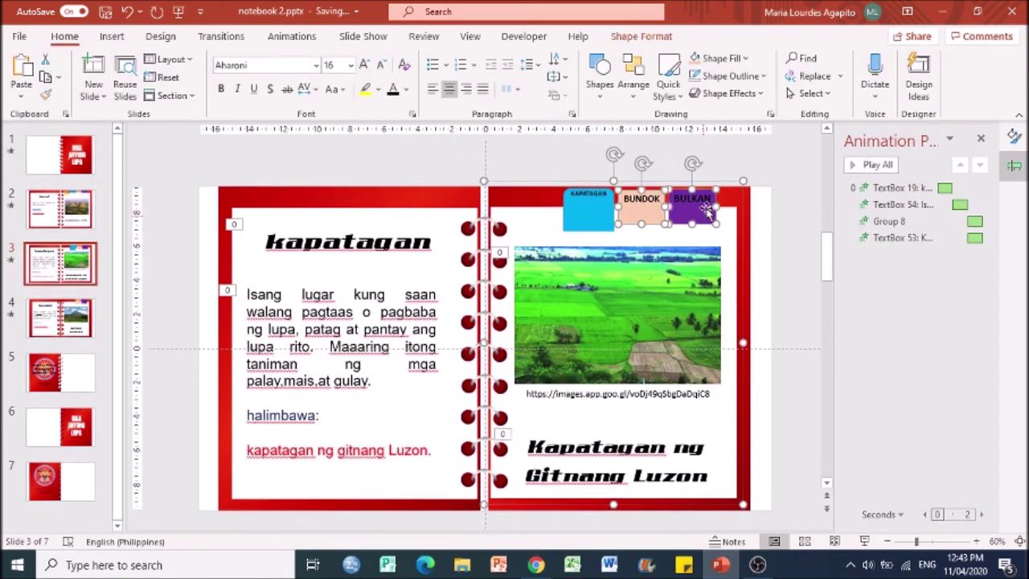
pyautogui.click(640, 36)
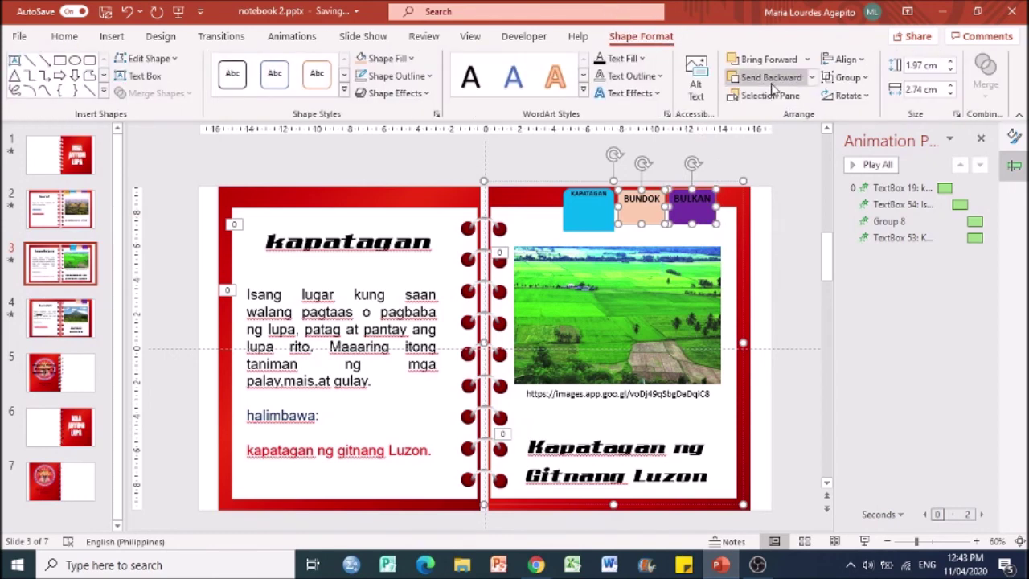
pyautogui.rightClick(715, 228)
pyautogui.moveTo(781, 338)
pyautogui.click(882, 376)
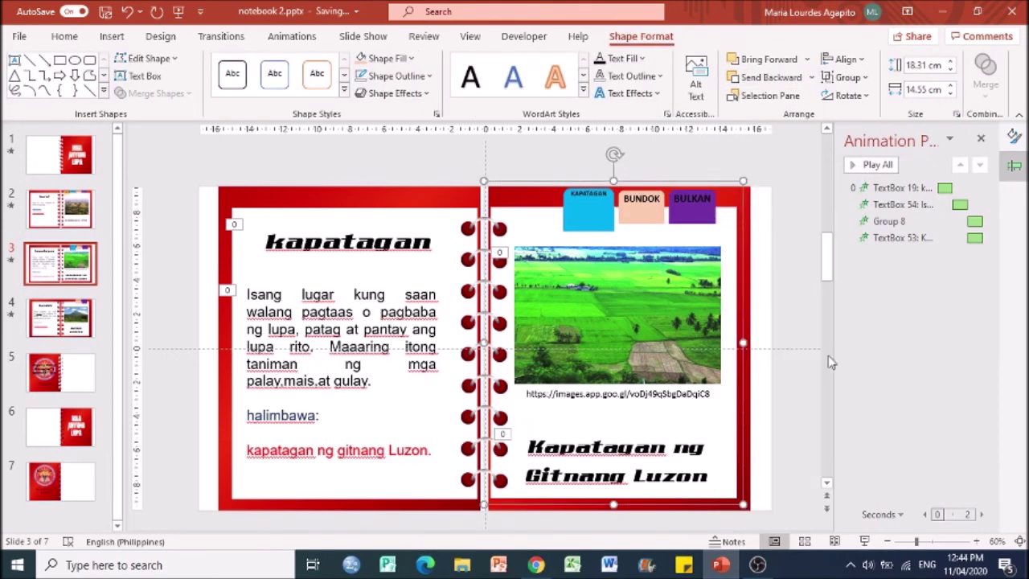
# Send the BUNDOK and BULKAN tabs to the back, then bring them forward one layer.
pyautogui.click(658, 202)
pyautogui.keyDown('shift'); pyautogui.click(680, 209); pyautogui.keyUp('shift')
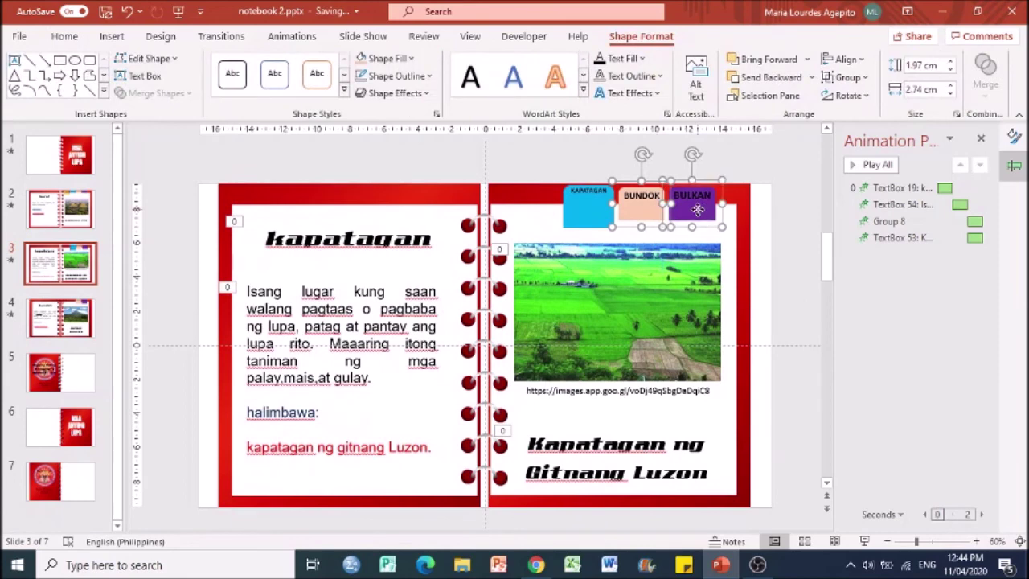
pyautogui.click(811, 77)
pyautogui.click(809, 118)
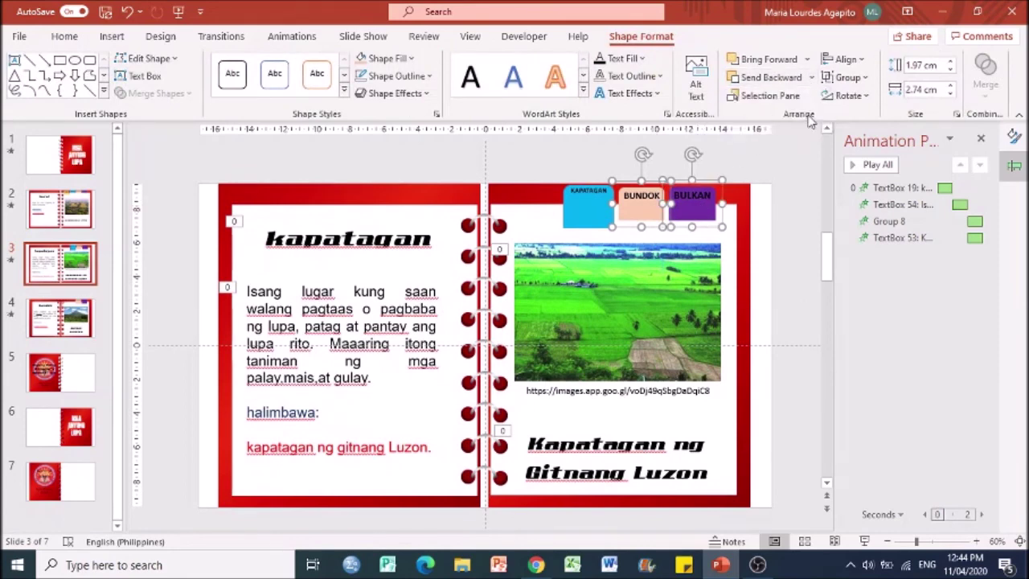
pyautogui.click(773, 61)
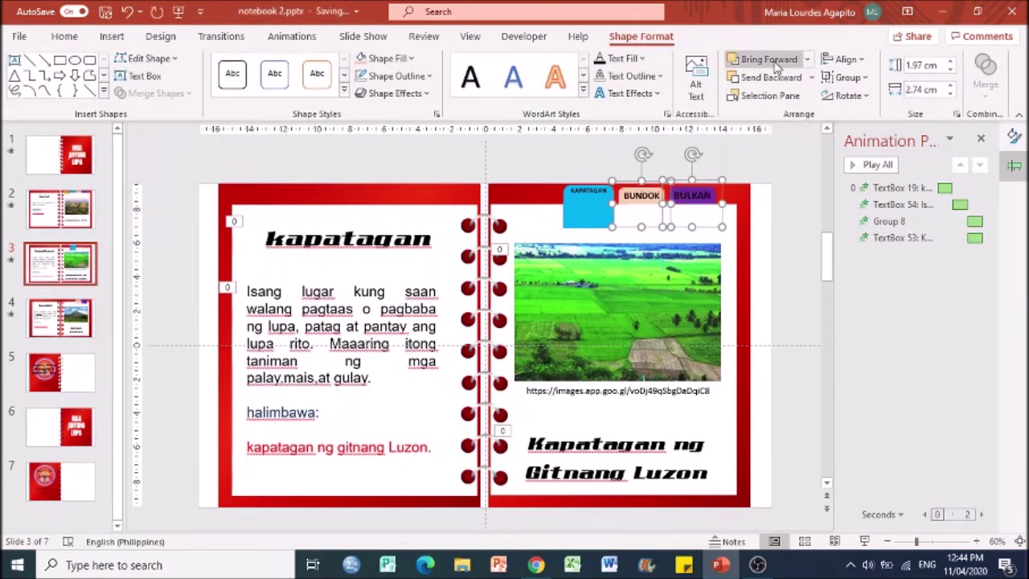
pyautogui.click(782, 262)
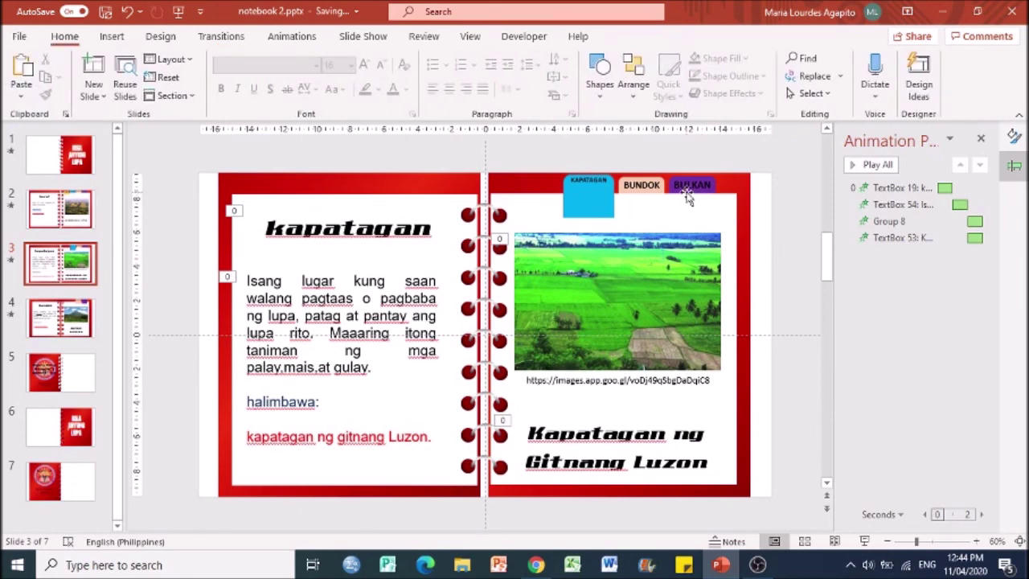
pyautogui.click(81, 322)
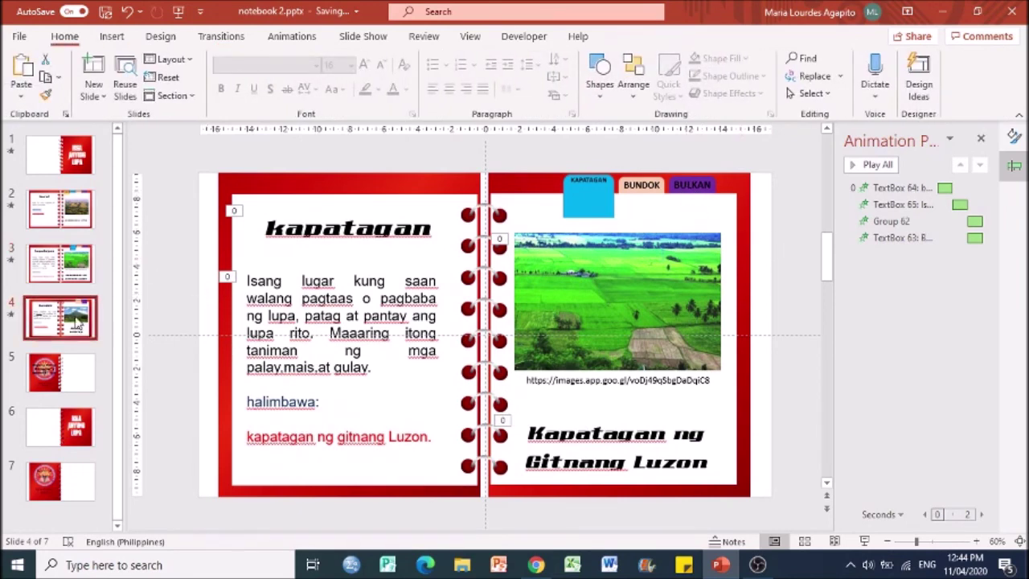
# Ungroup the bundok slide's notebook page shapes.
pyautogui.click(645, 206)
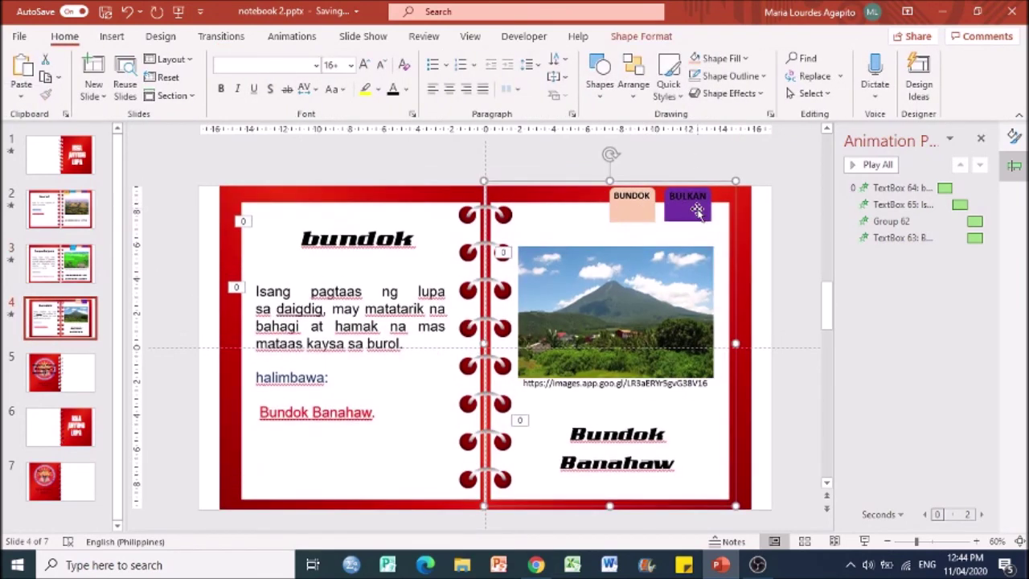
pyautogui.keyDown('shift'); pyautogui.click(689, 208); pyautogui.keyUp('shift')
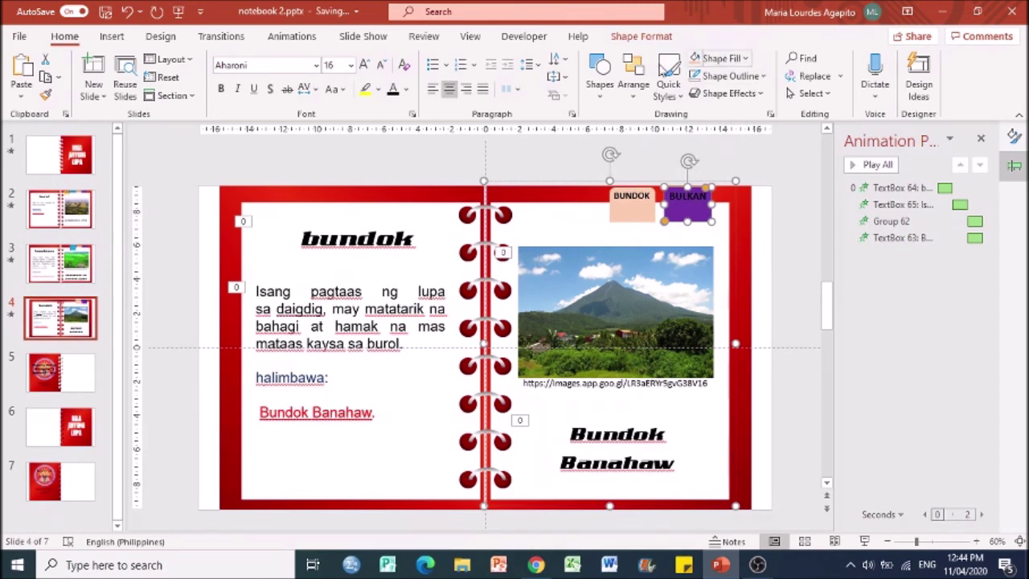
pyautogui.click(643, 38)
pyautogui.rightClick(690, 210)
pyautogui.moveTo(783, 330)
pyautogui.click(856, 368)
# Send the BULKAN tab to the back, then bring it forward one layer.
pyautogui.click(684, 193)
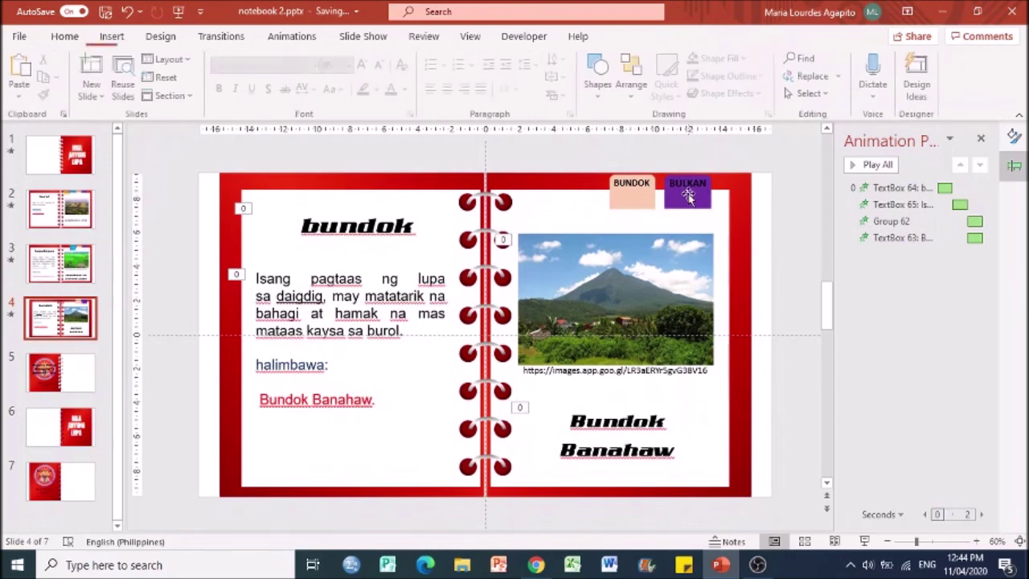
pyautogui.click(640, 36)
pyautogui.click(811, 77)
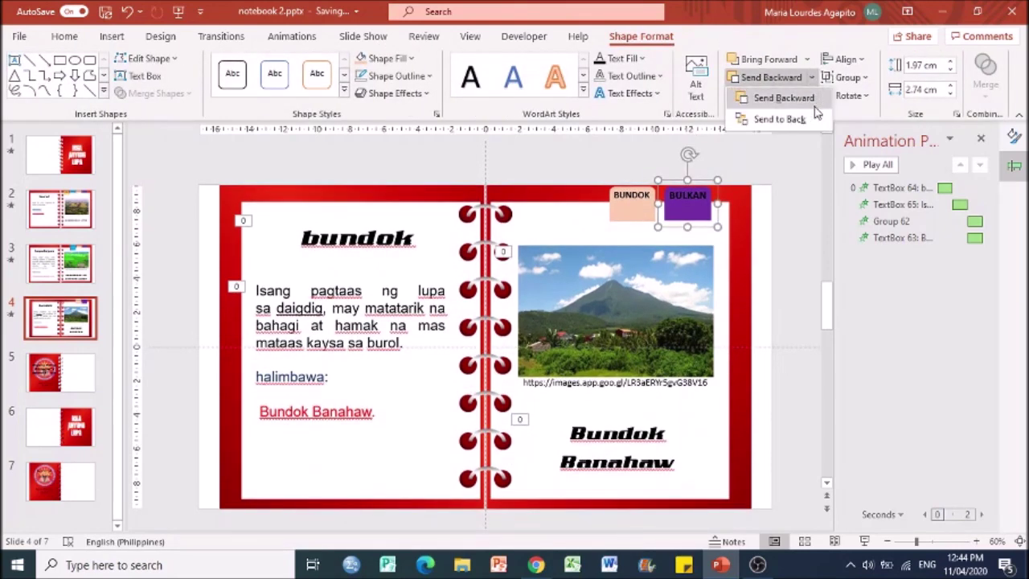
pyautogui.click(815, 120)
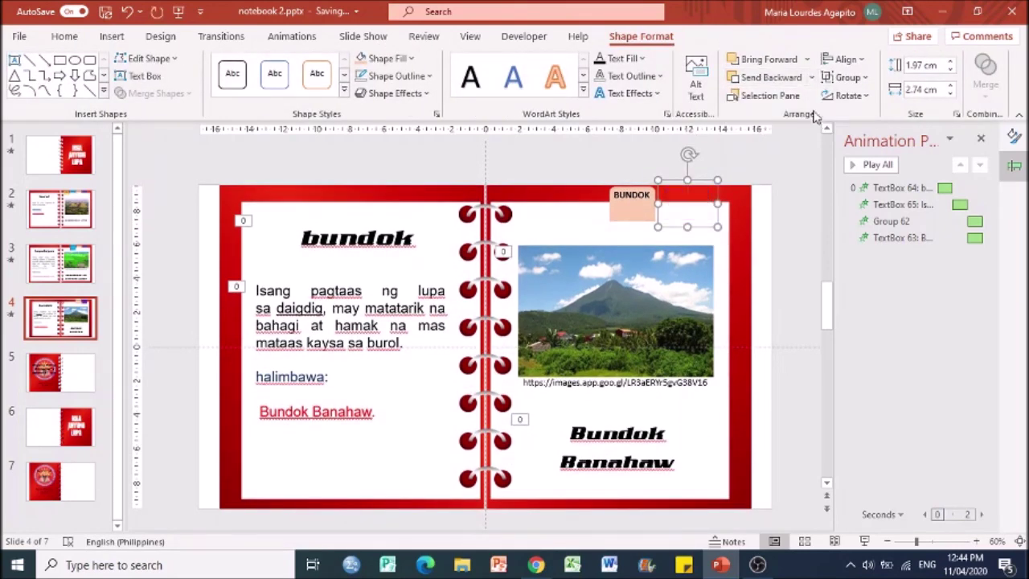
pyautogui.click(772, 60)
pyautogui.click(602, 223)
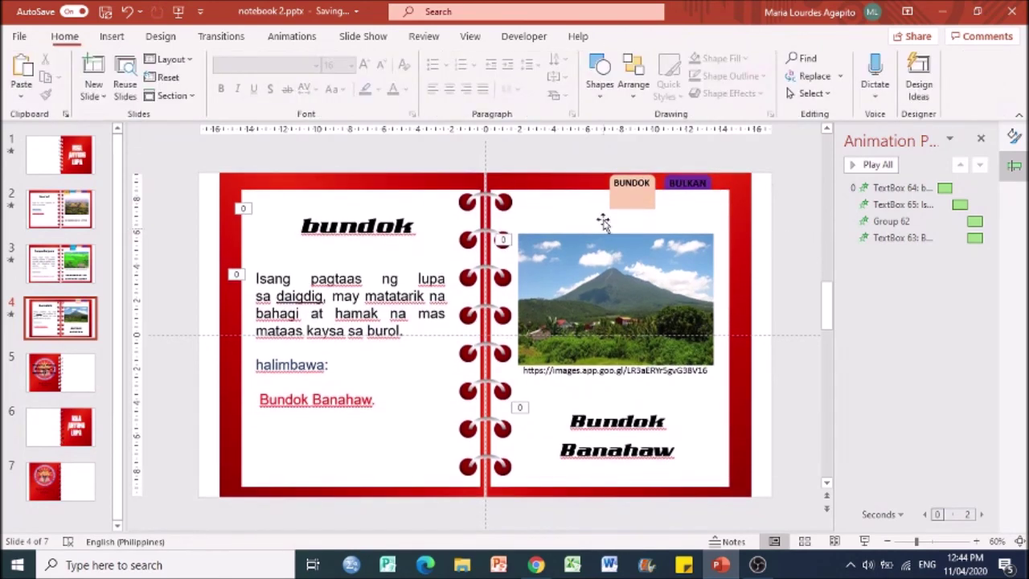
# Compare the tab layering across the burol, kapatagan and bundok slides.
pyautogui.click(74, 209)
pyautogui.click(80, 263)
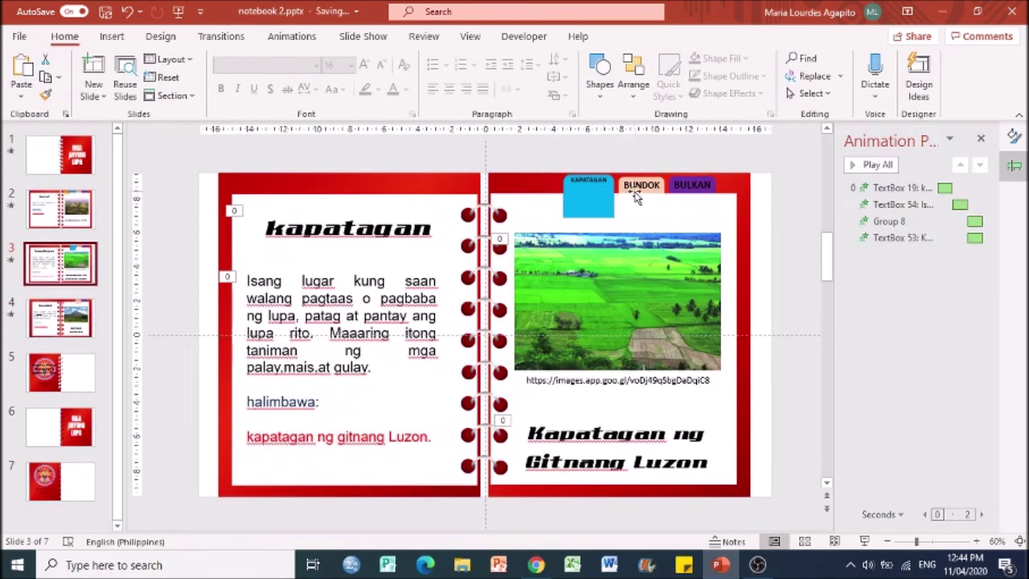
pyautogui.click(60, 209)
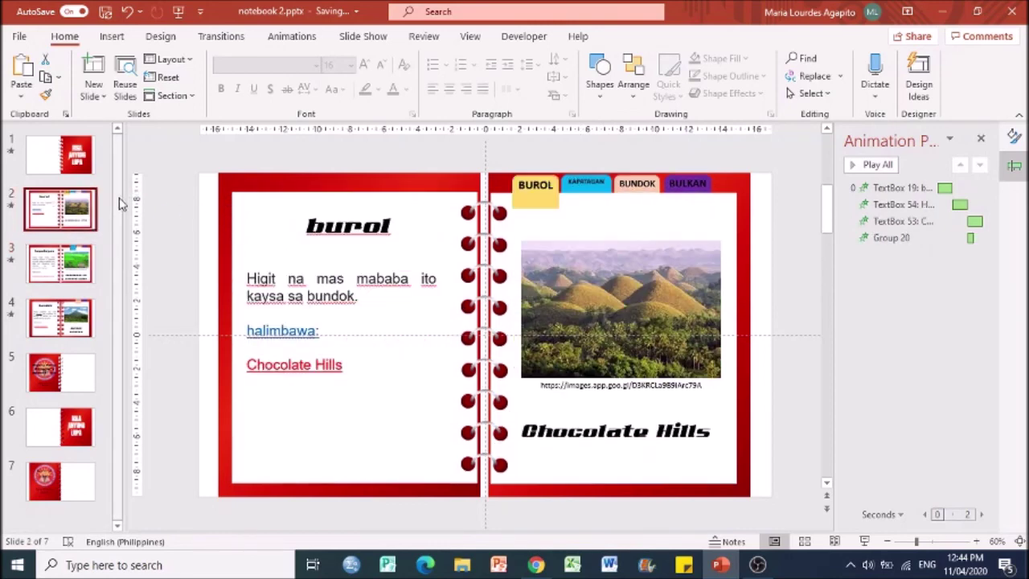
pyautogui.press('Down')
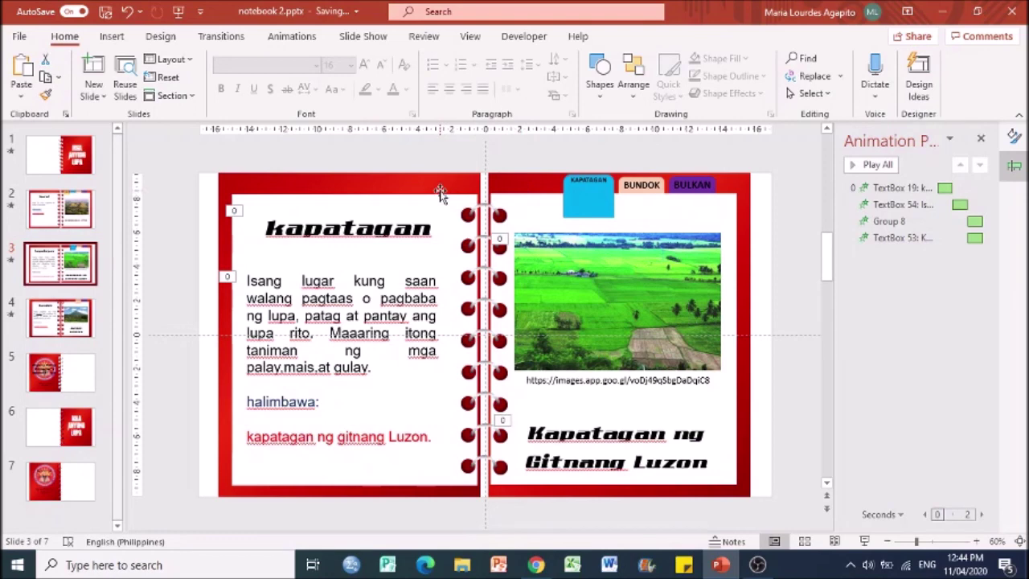
pyautogui.click(45, 233)
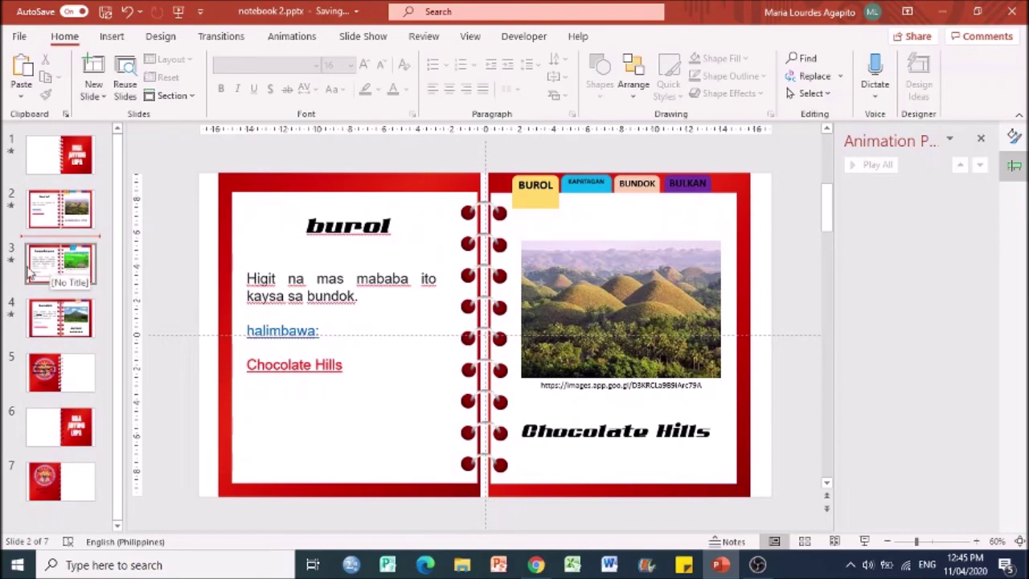
pyautogui.click(48, 321)
# Delete the duplicate MGA ANYONG LUPA slide and the extra school cover slide.
pyautogui.click(59, 377)
pyautogui.click(75, 441)
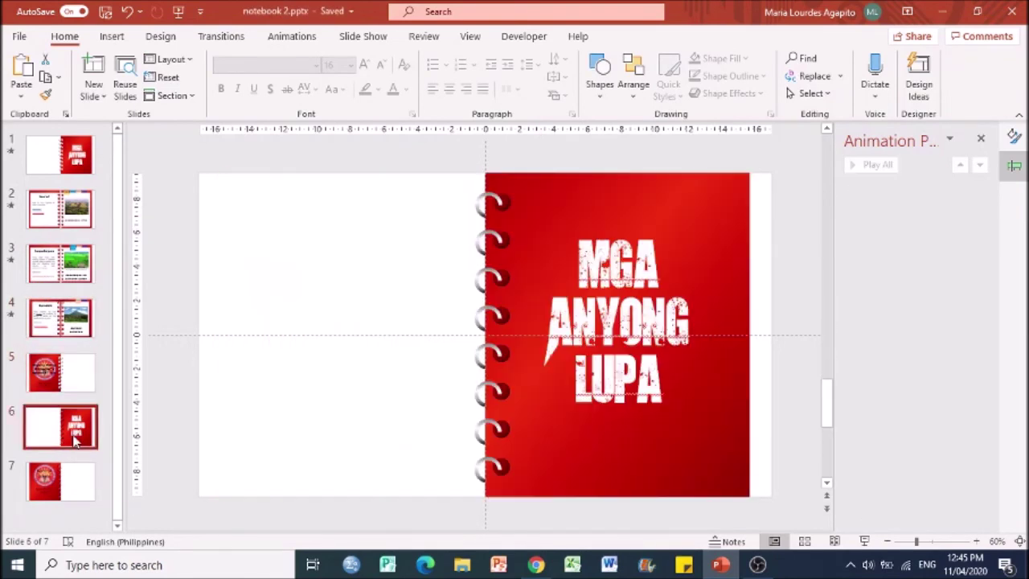
pyautogui.press('Delete')
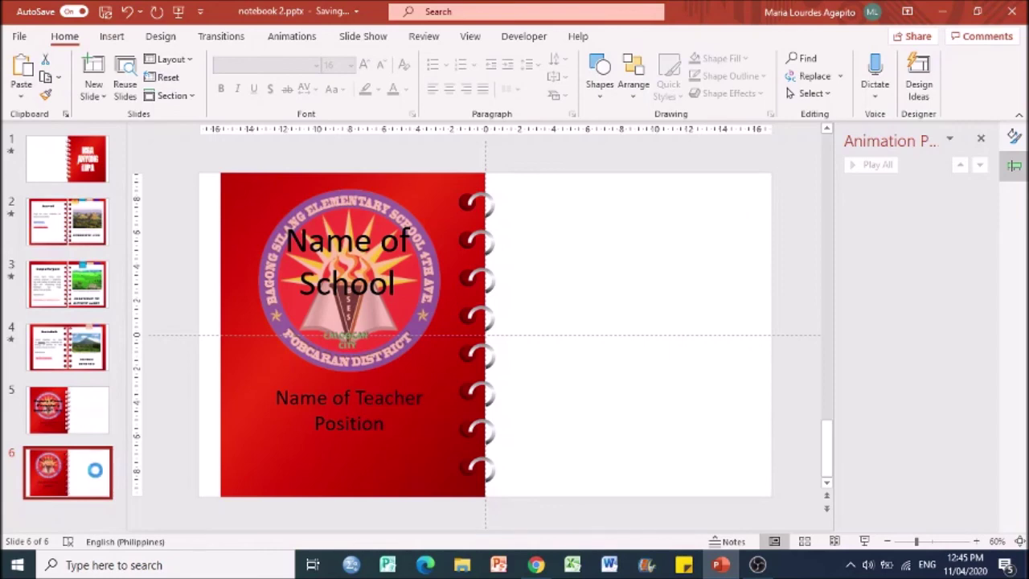
pyautogui.press('Delete')
# Give the school cover slide a Page Curl transition.
pyautogui.click(87, 175)
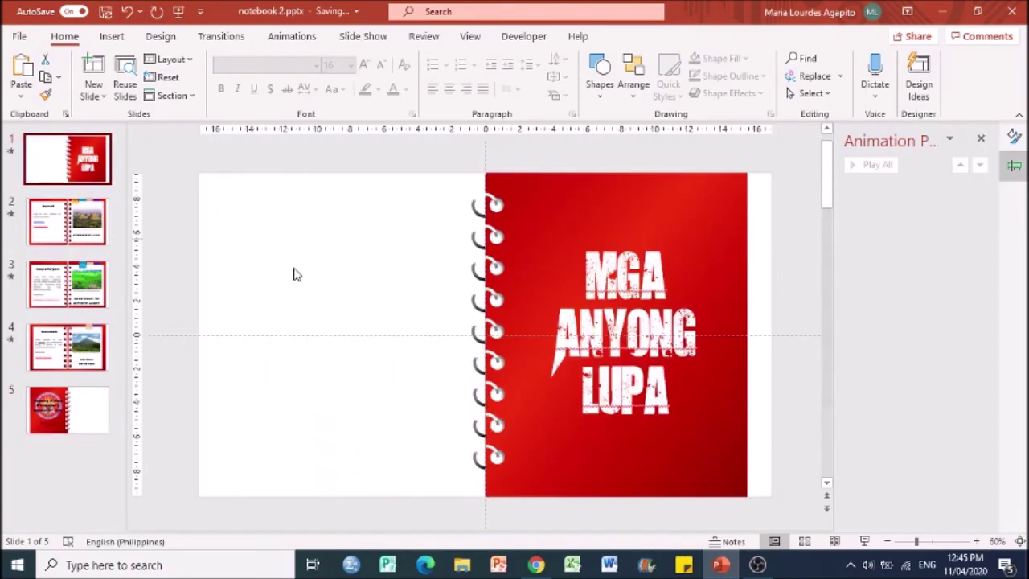
pyautogui.click(80, 424)
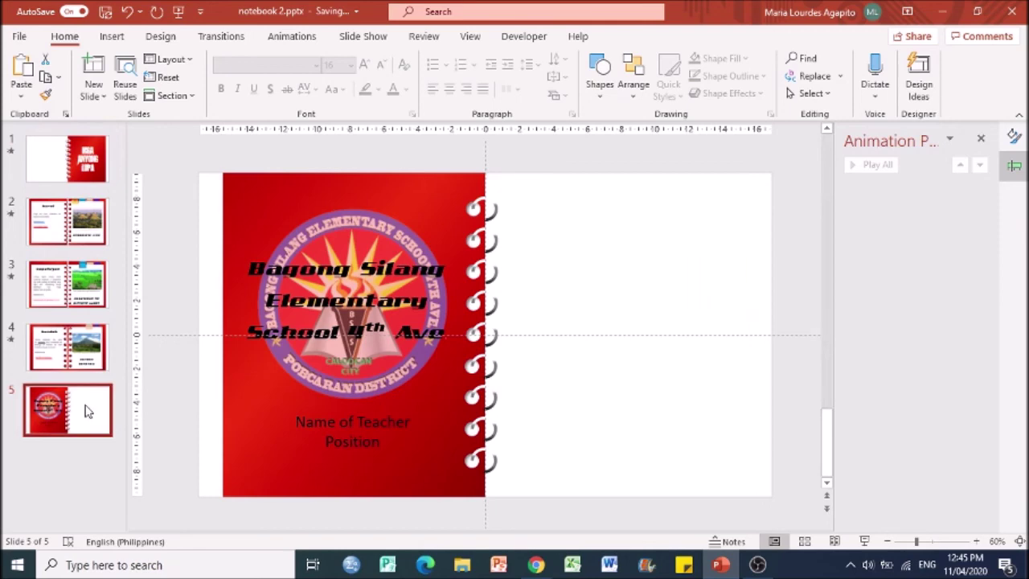
pyautogui.click(218, 37)
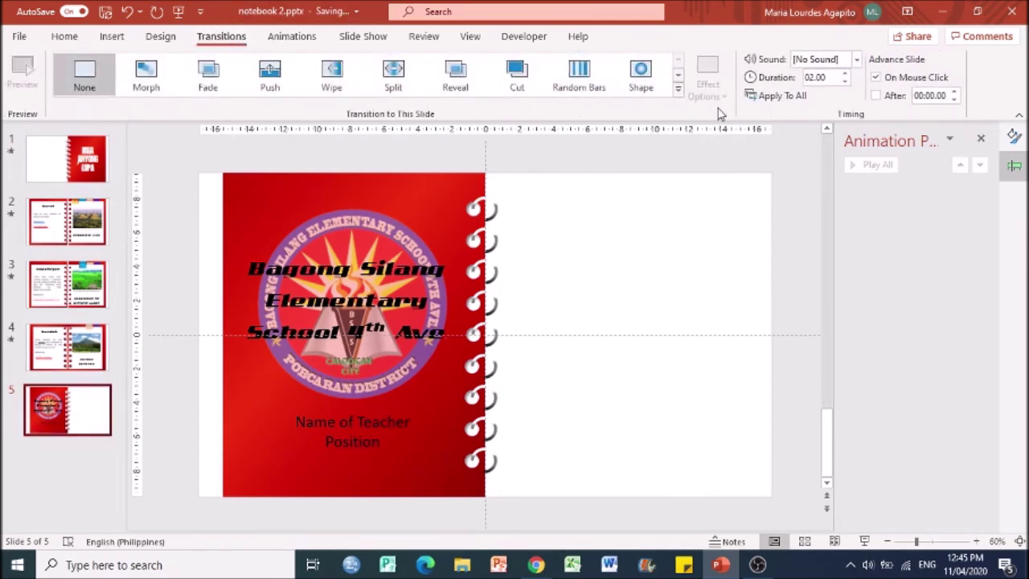
pyautogui.click(677, 90)
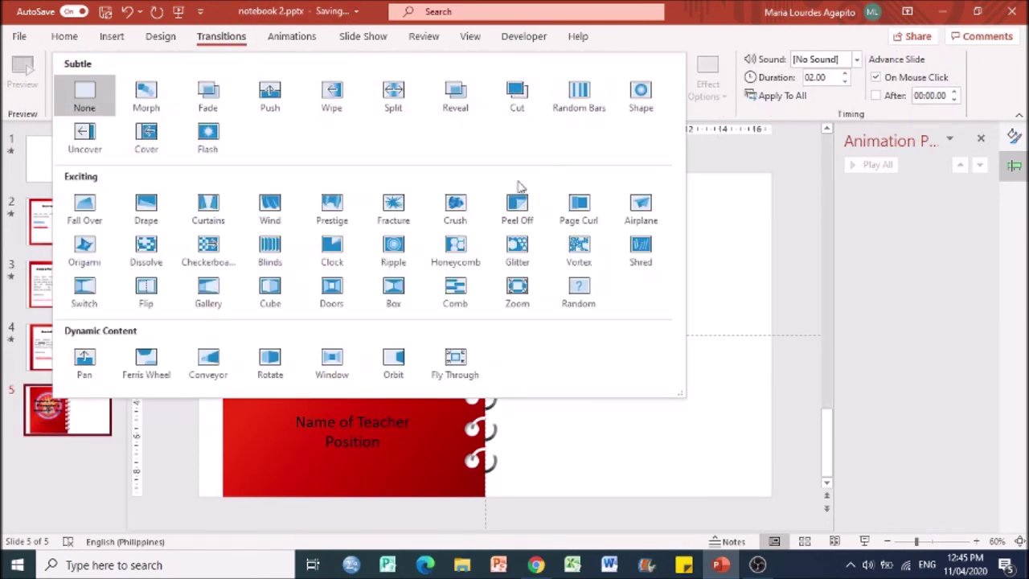
pyautogui.click(580, 211)
pyautogui.click(91, 165)
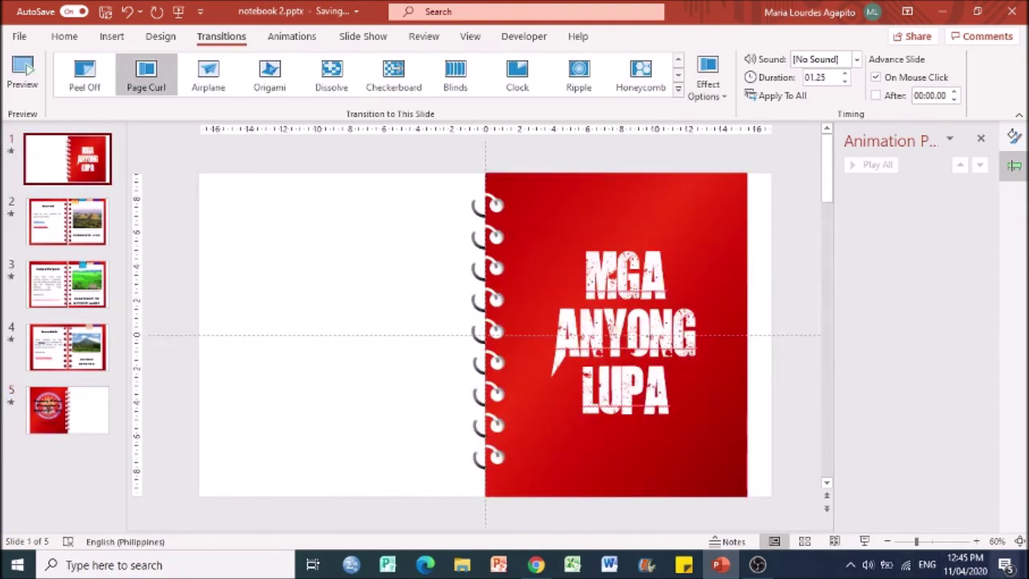
# Play the deck from the title slide, jumping via the KAPATAGAN and BUNDOK tabs to the end.
pyautogui.click(864, 541)
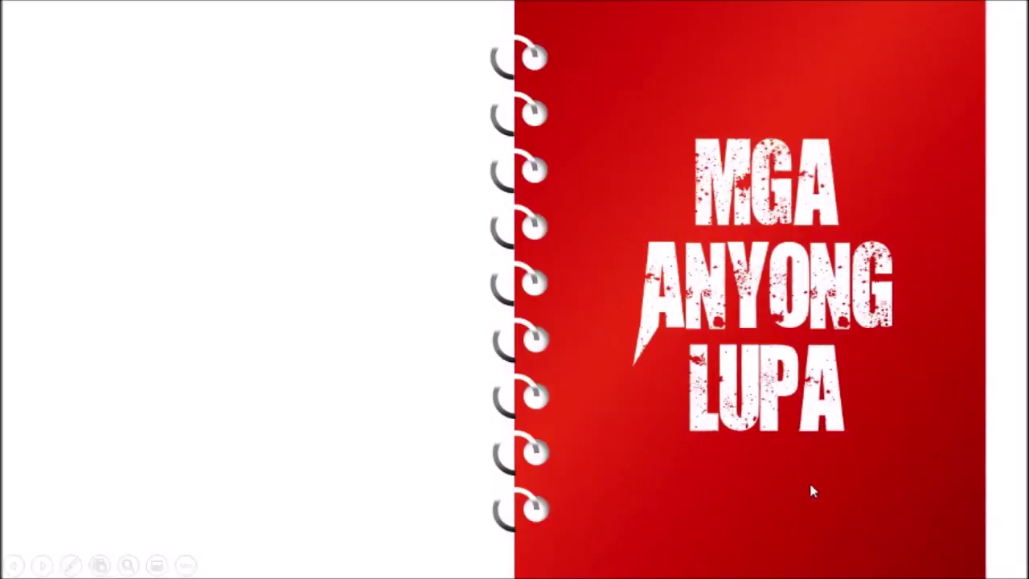
pyautogui.click(808, 489)
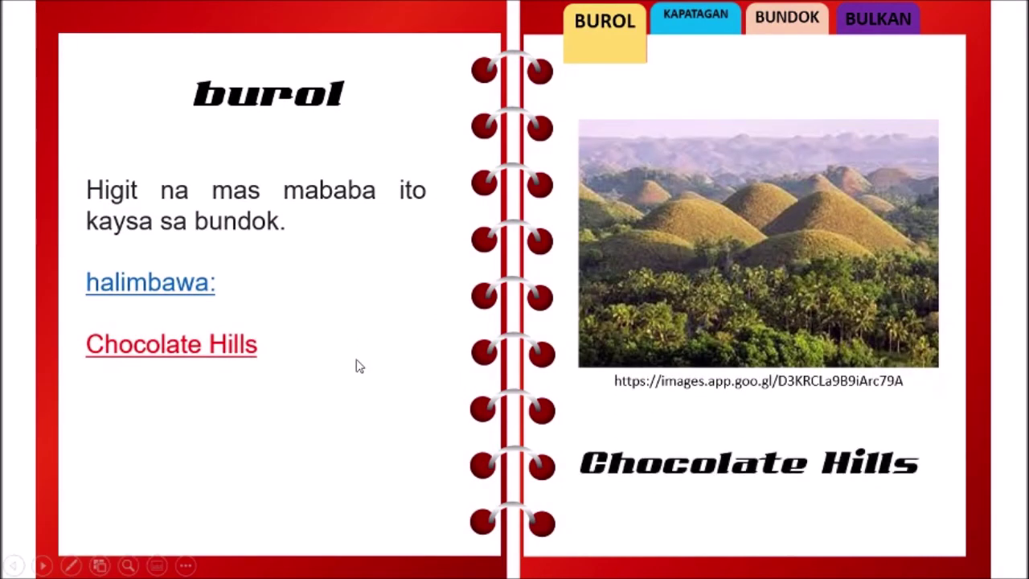
pyautogui.click(723, 31)
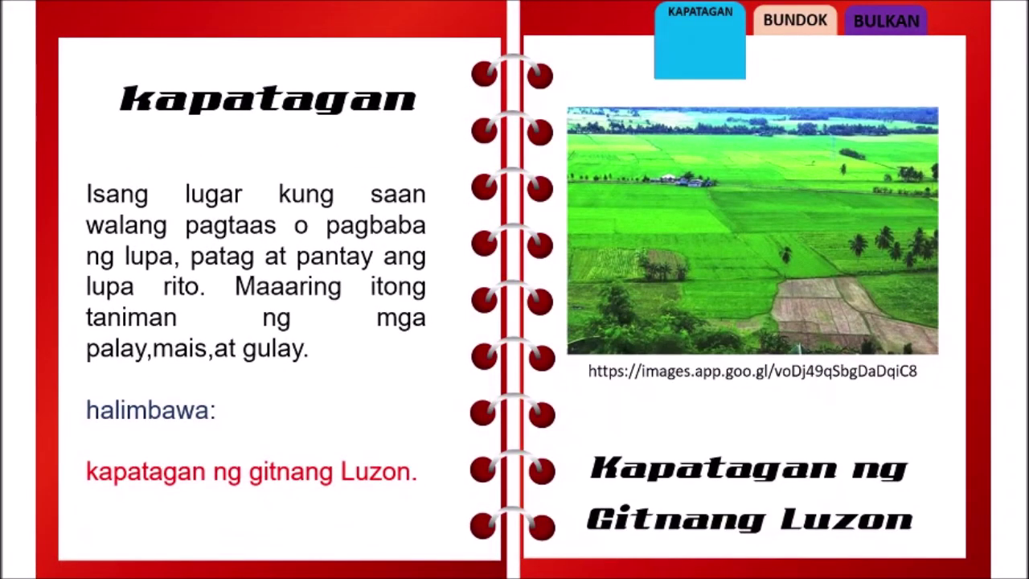
pyautogui.click(823, 31)
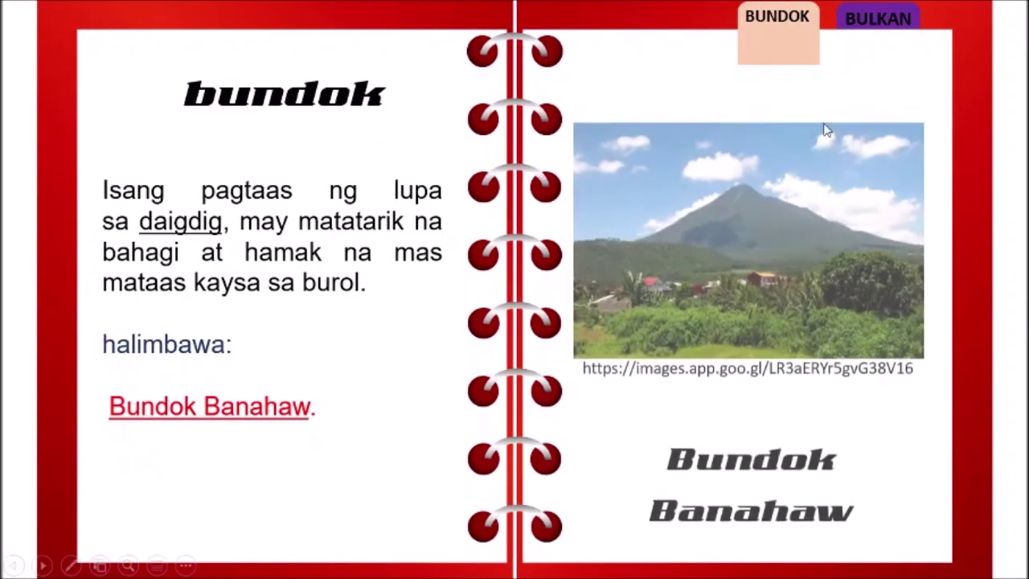
pyautogui.click(970, 484)
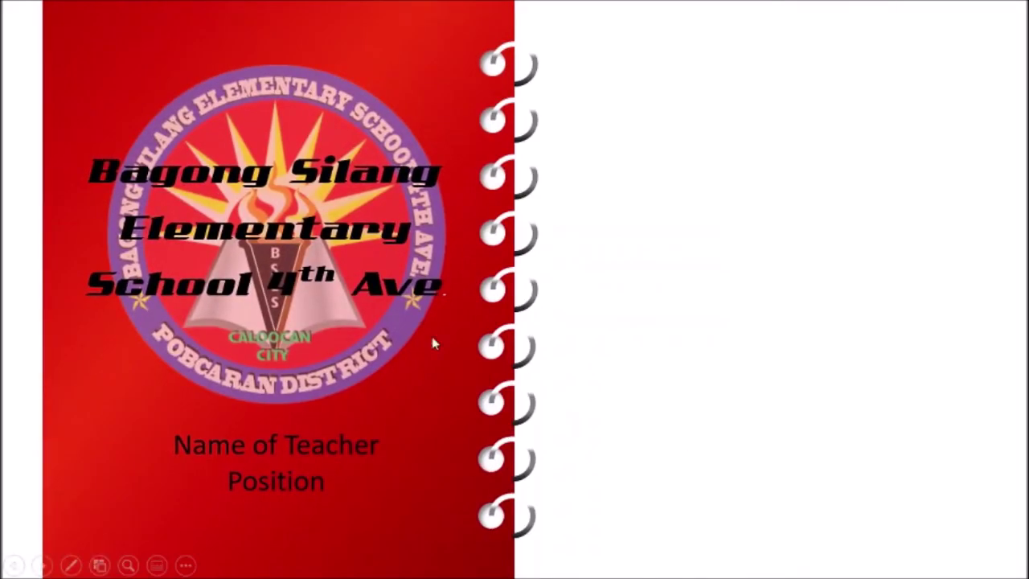
pyautogui.click(684, 494)
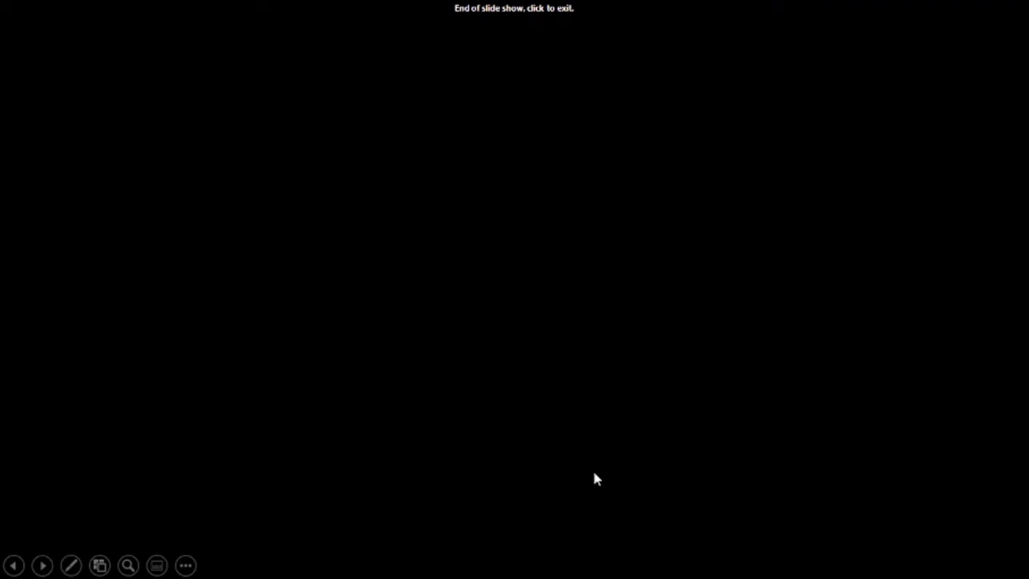